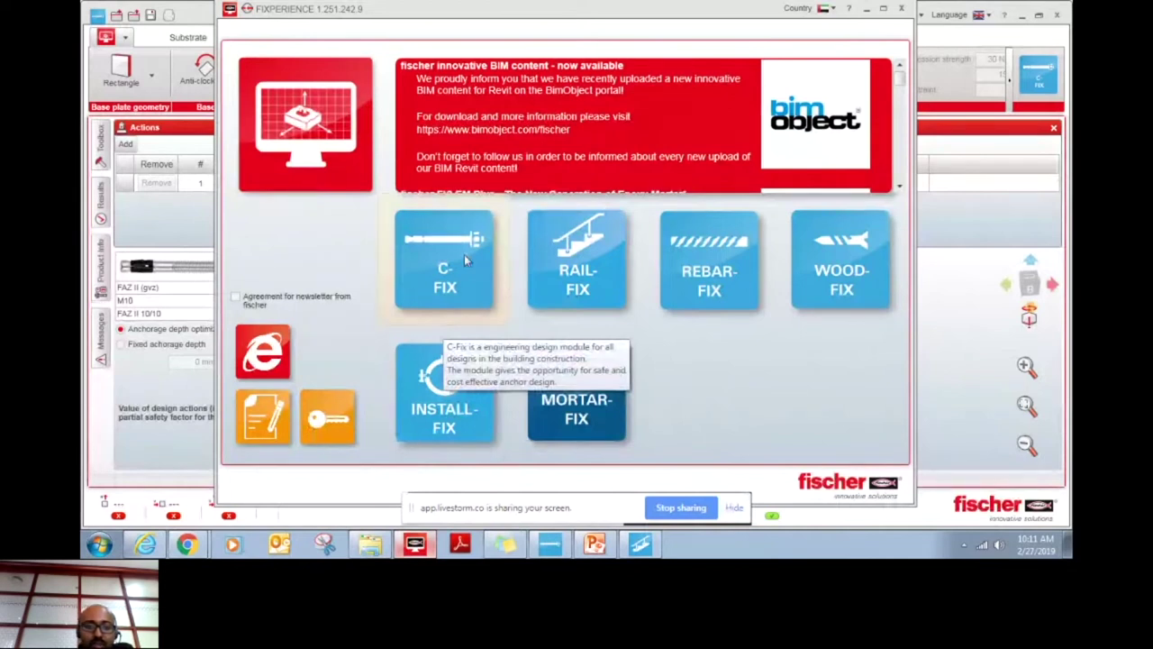
# Open the C-FIX anchor design module and bring up its substrate settings with the Actions table closed.
pyautogui.click(407, 236)
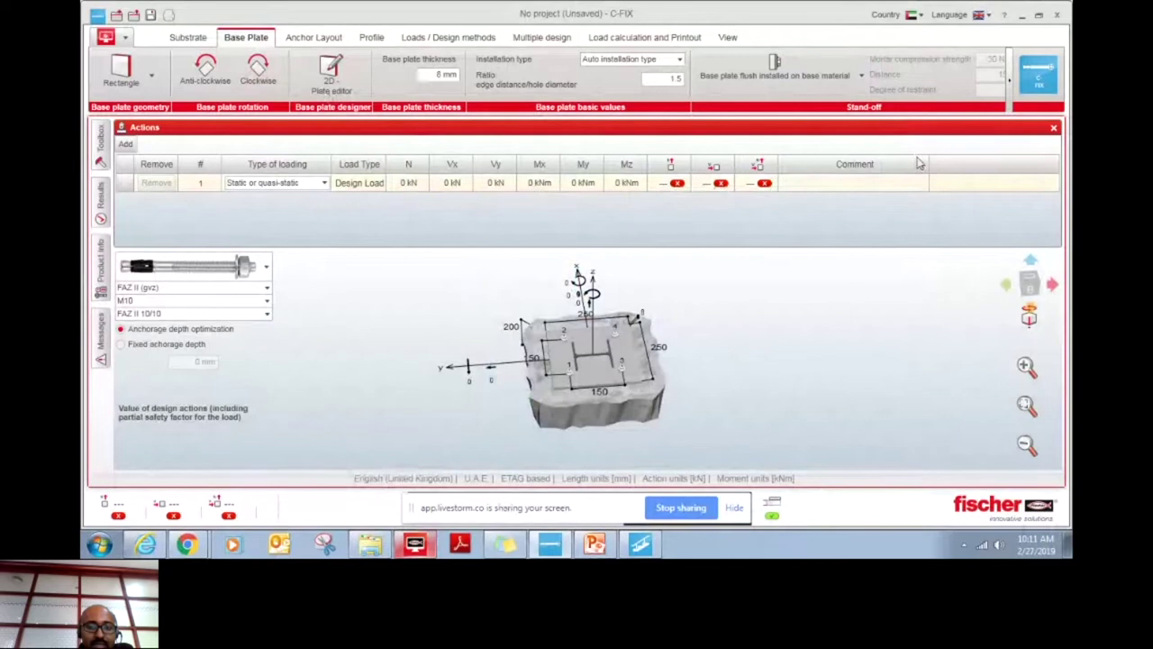
pyautogui.click(1052, 128)
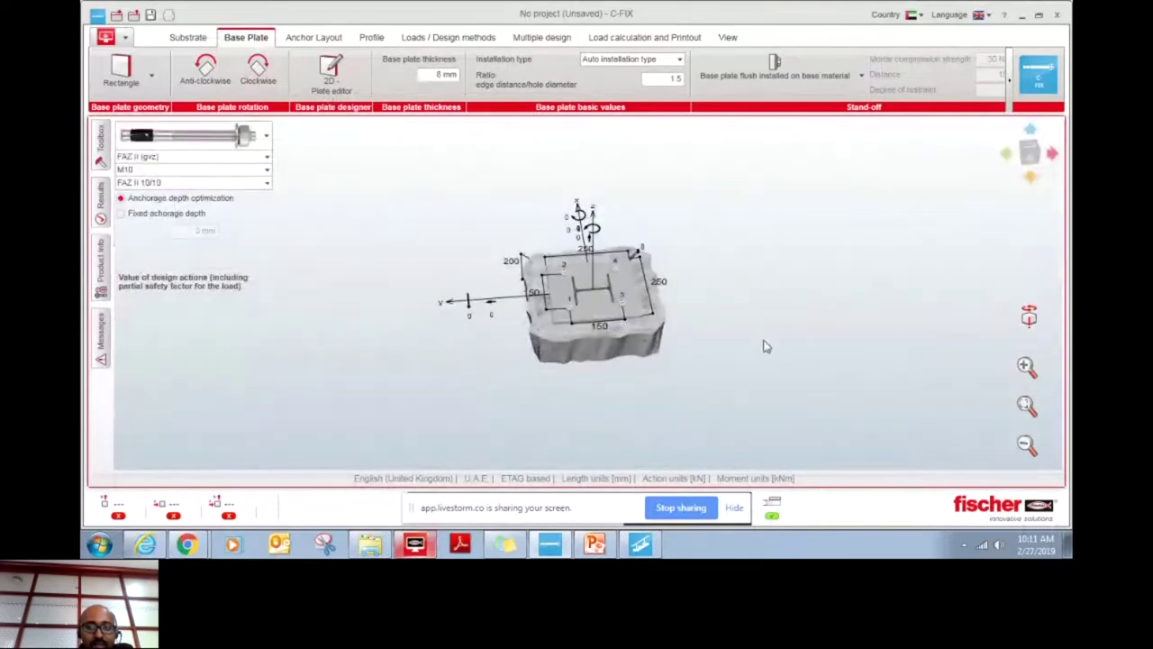
pyautogui.click(185, 38)
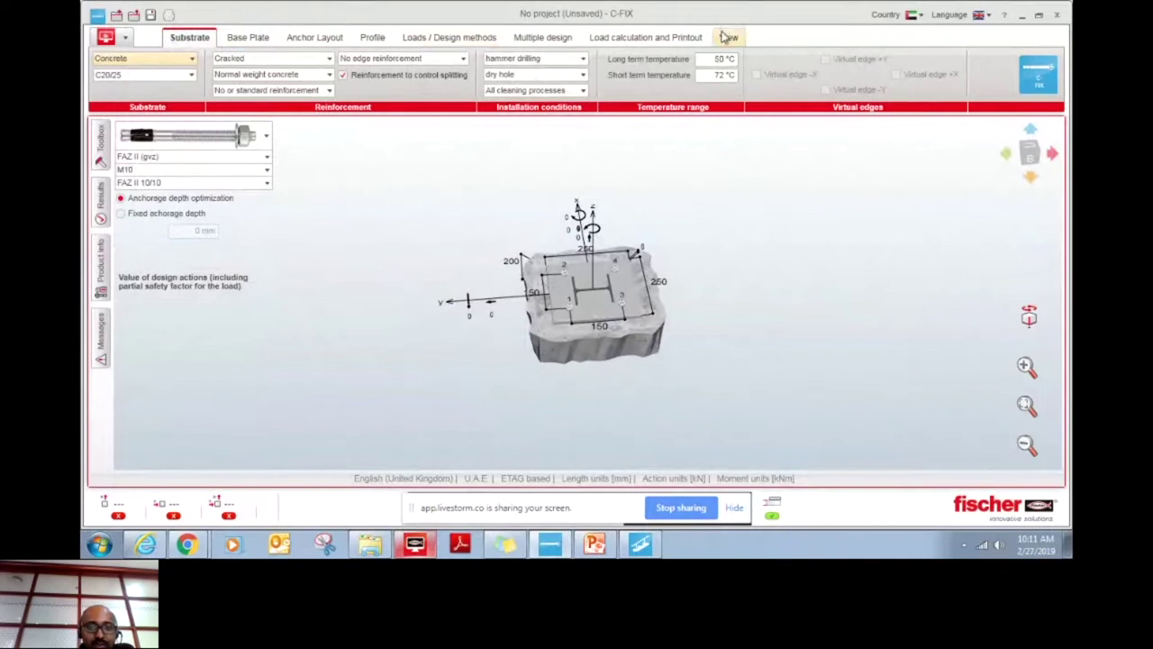
# Open the program options and examine the default settings for substrate, base plate, profile, save location, layout and country.
pyautogui.click(127, 40)
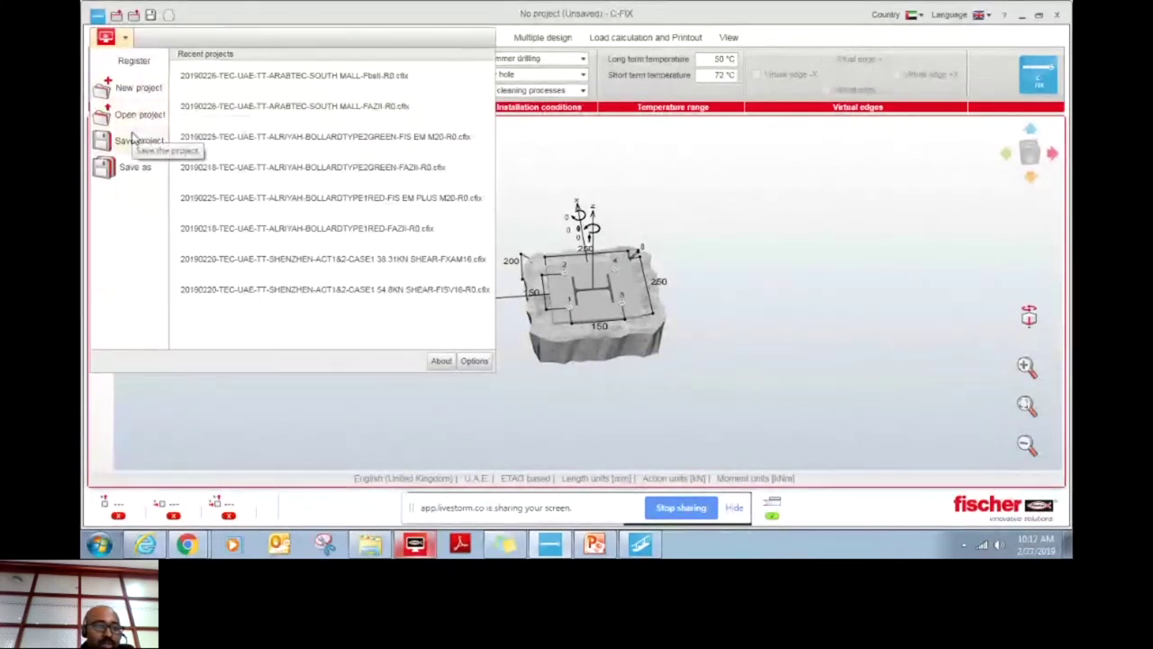
pyautogui.click(470, 360)
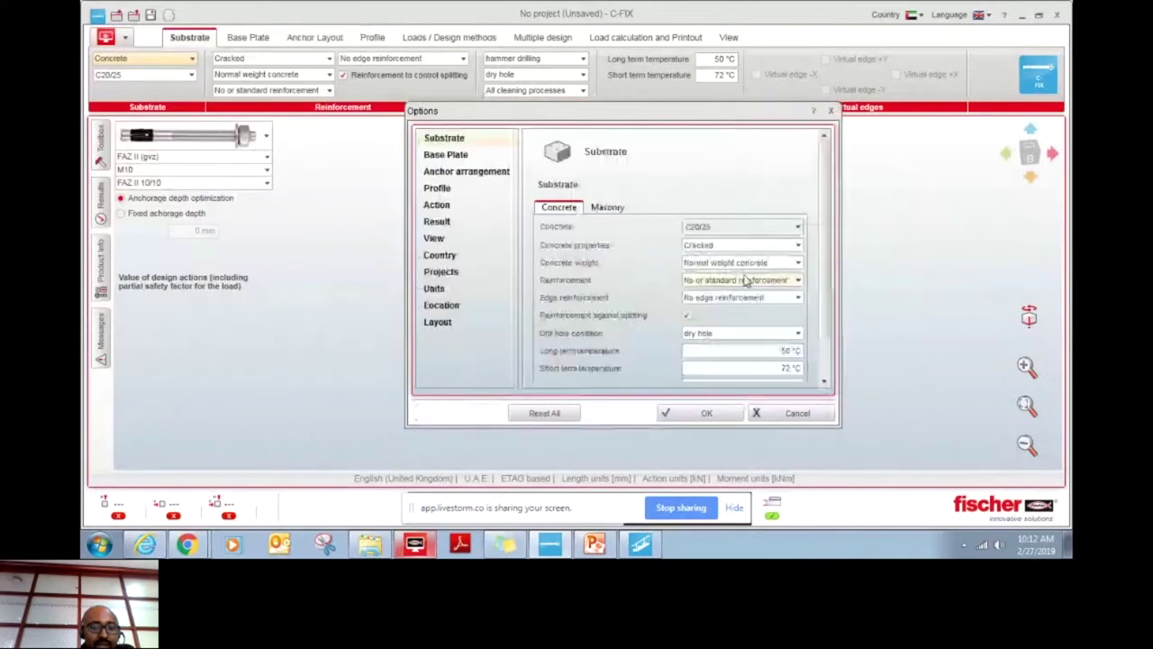
pyautogui.scroll(-2, 736, 267)
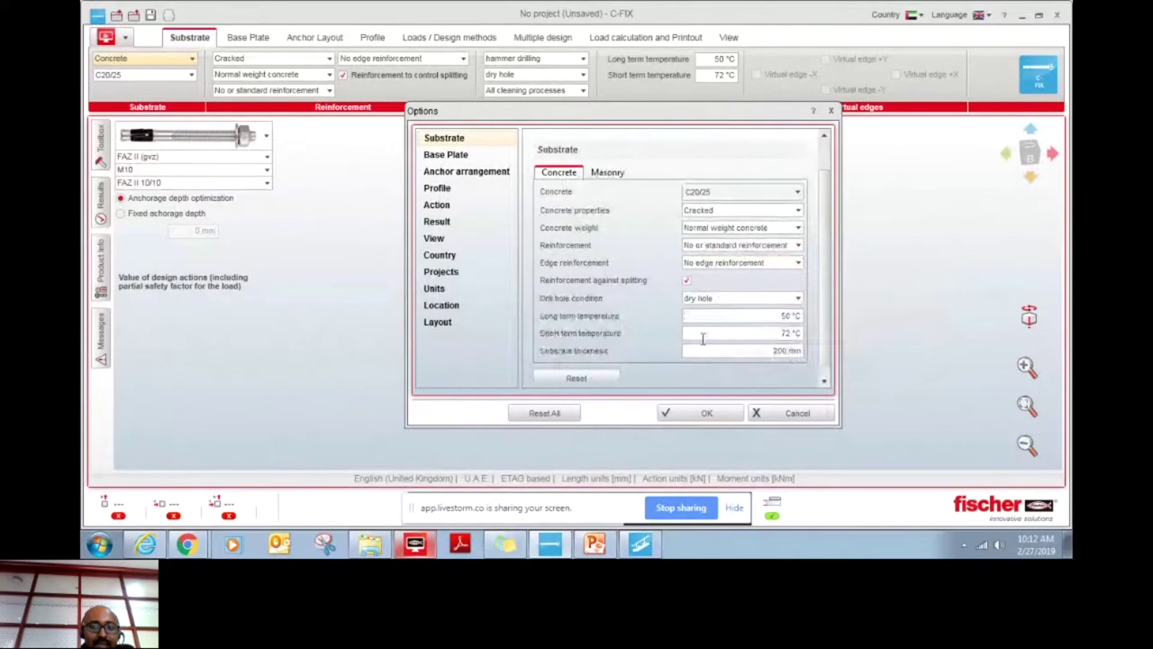
pyautogui.click(464, 157)
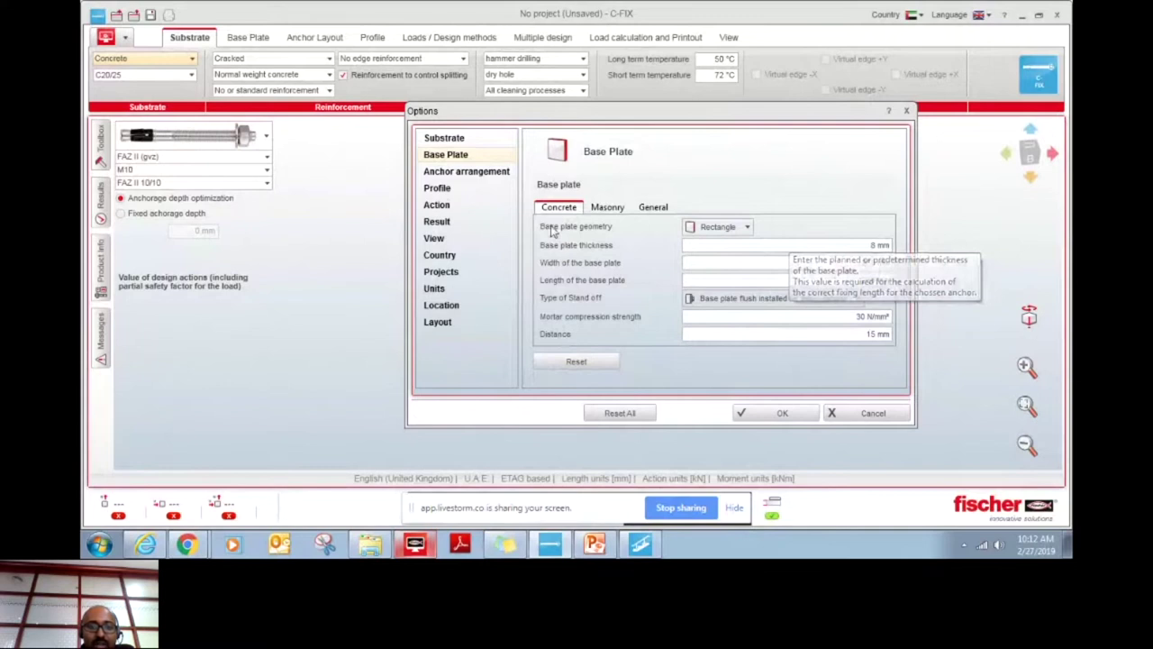
pyautogui.click(437, 187)
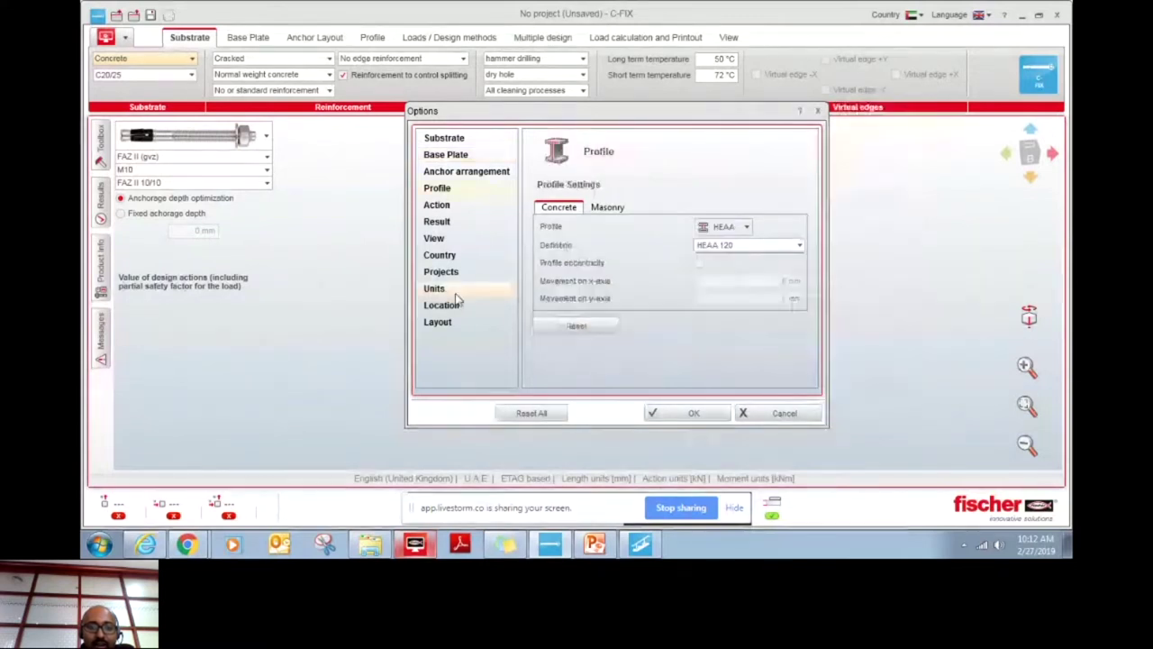
pyautogui.click(450, 305)
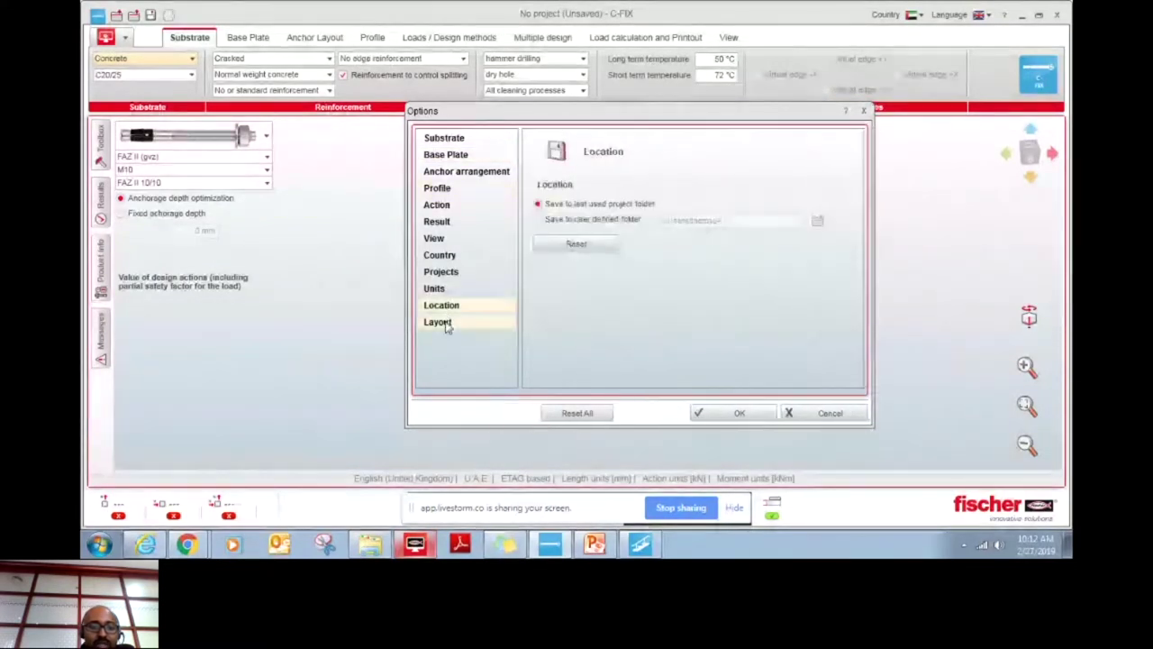
pyautogui.click(441, 323)
pyautogui.click(439, 255)
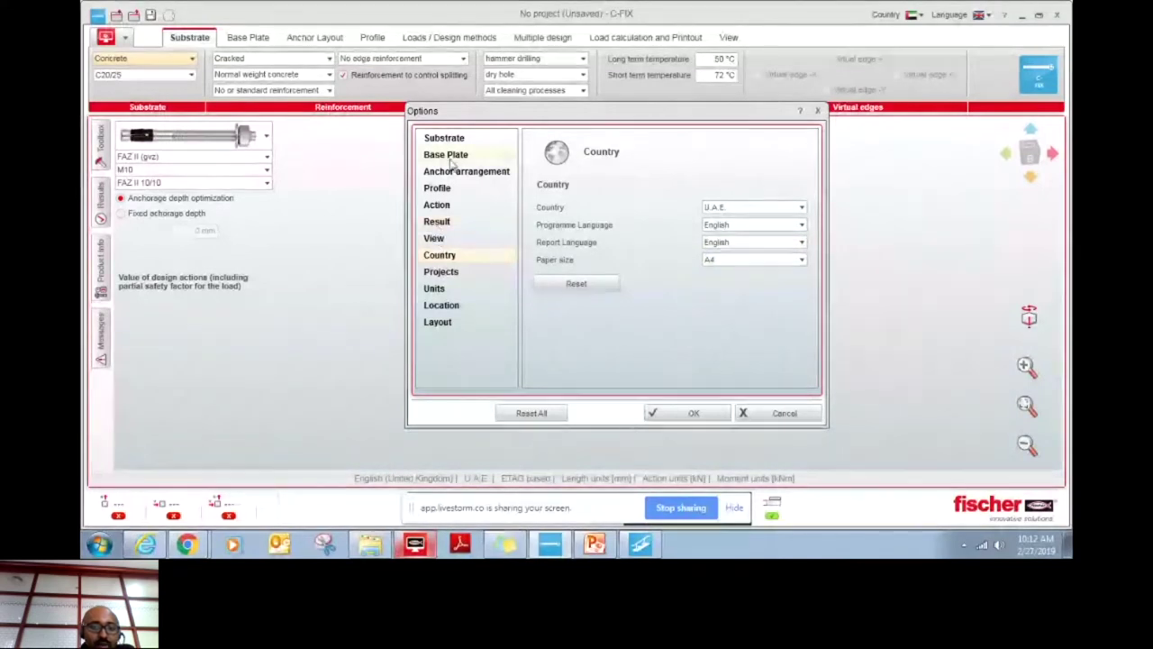
# Check the length unit choices, select kN as the force unit, and accept the options.
pyautogui.click(443, 290)
pyautogui.click(756, 210)
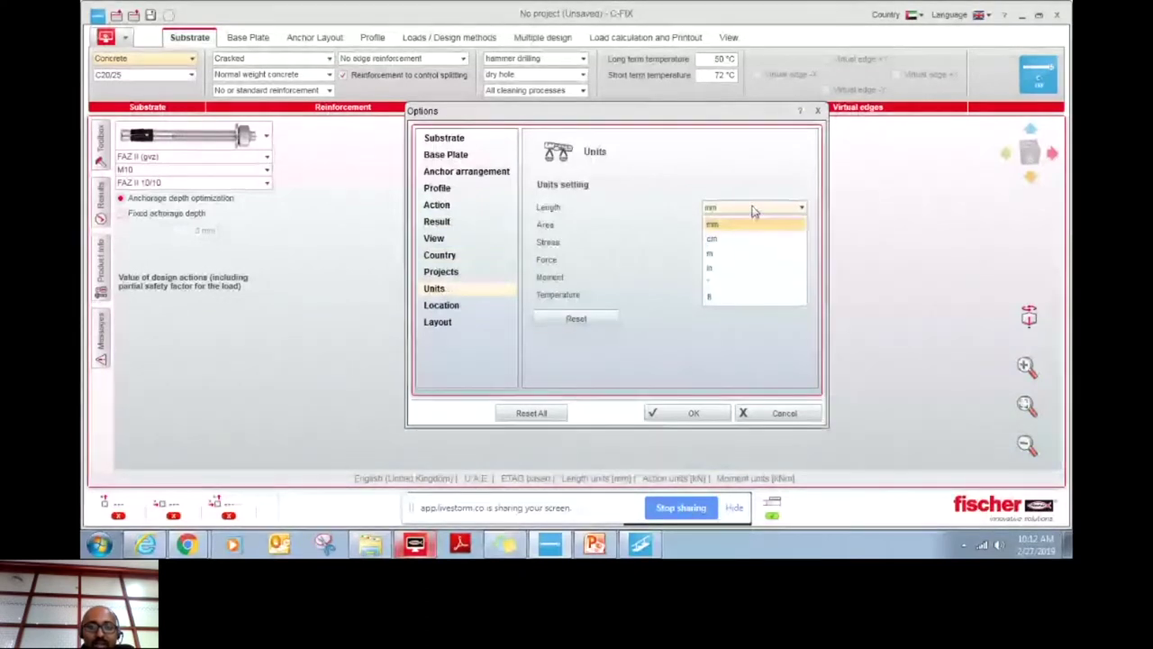
pyautogui.click(754, 212)
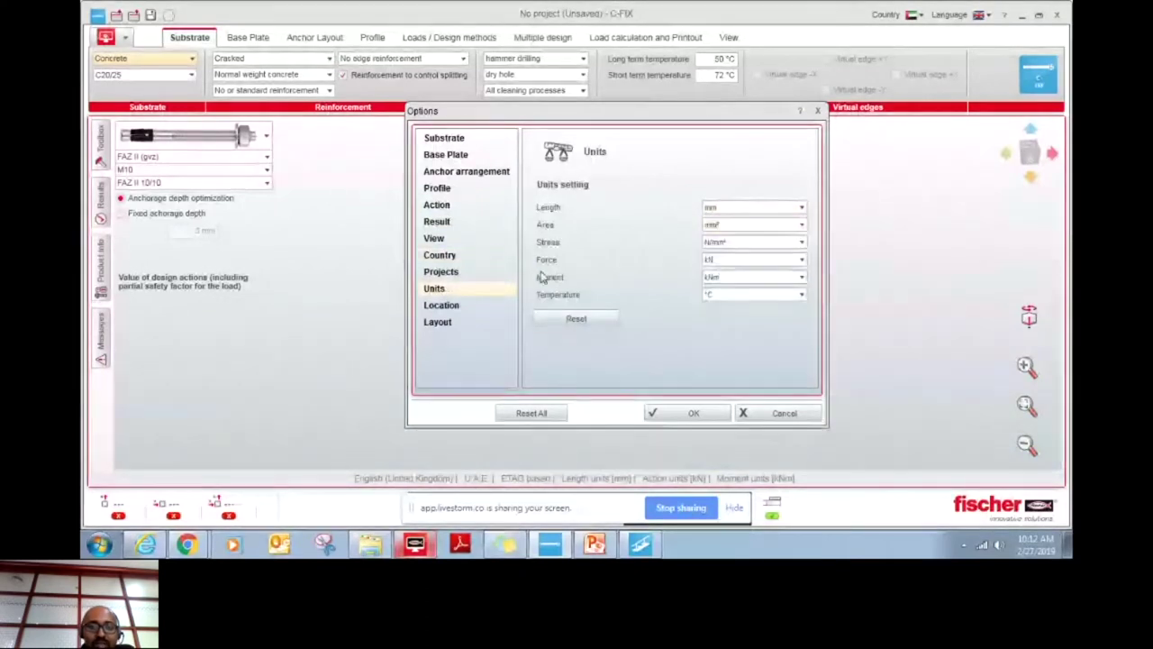
pyautogui.click(728, 260)
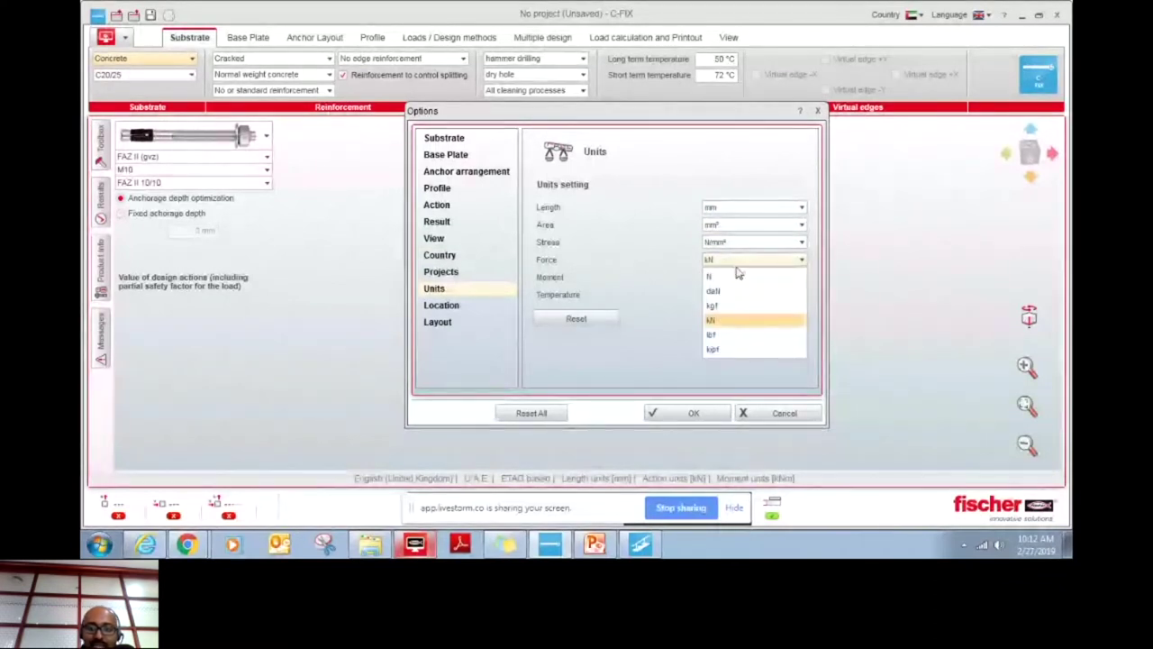
pyautogui.click(721, 319)
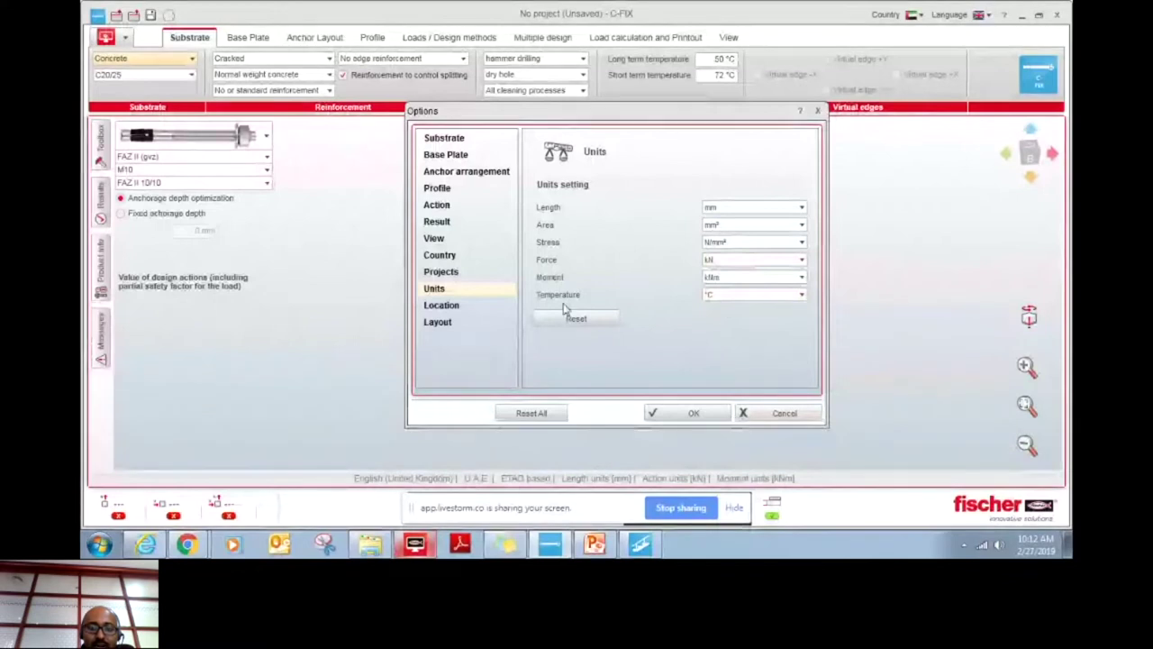
pyautogui.click(694, 412)
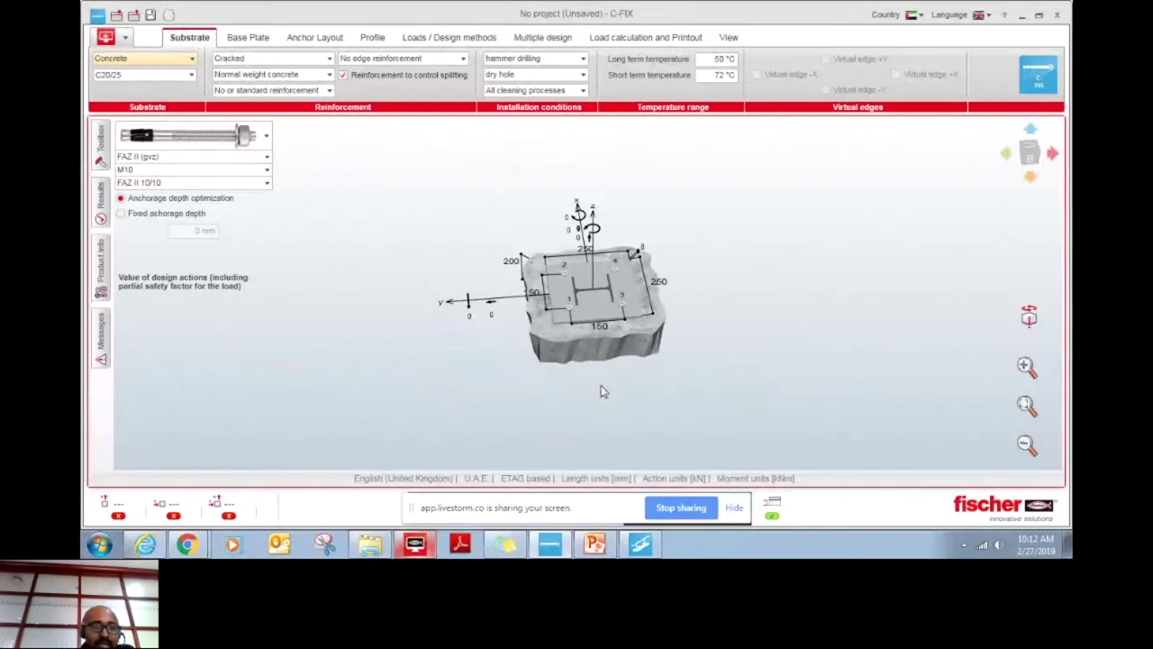
# Select Concrete as the substrate material.
pyautogui.moveTo(603, 392); pyautogui.dragTo(540, 360)
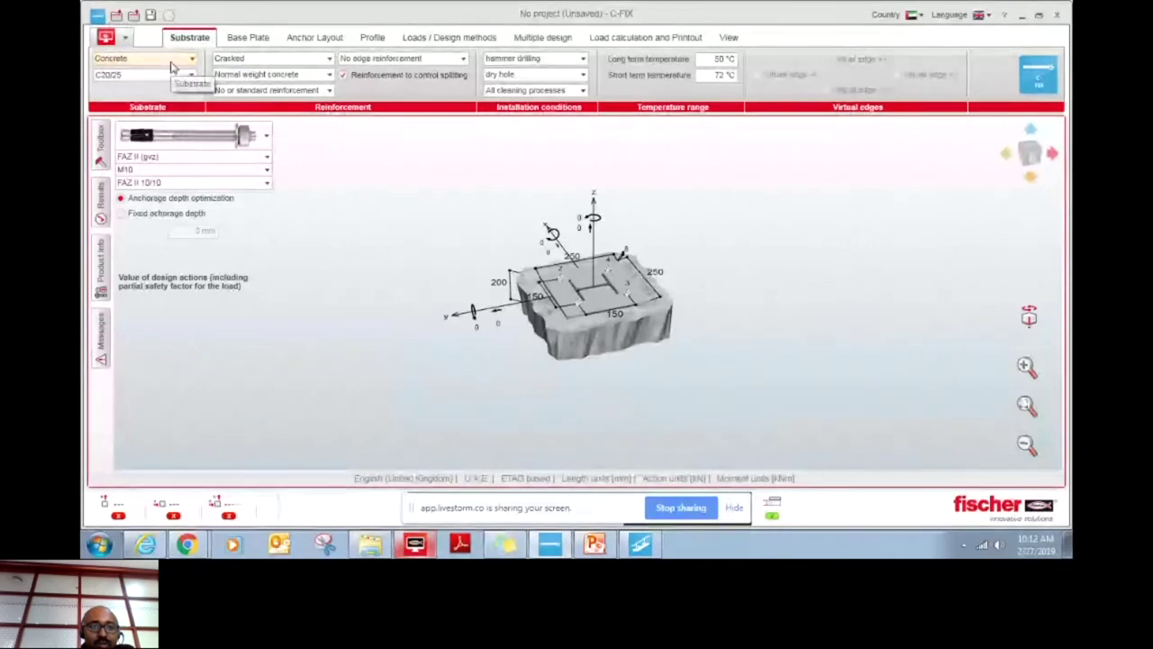
pyautogui.click(153, 59)
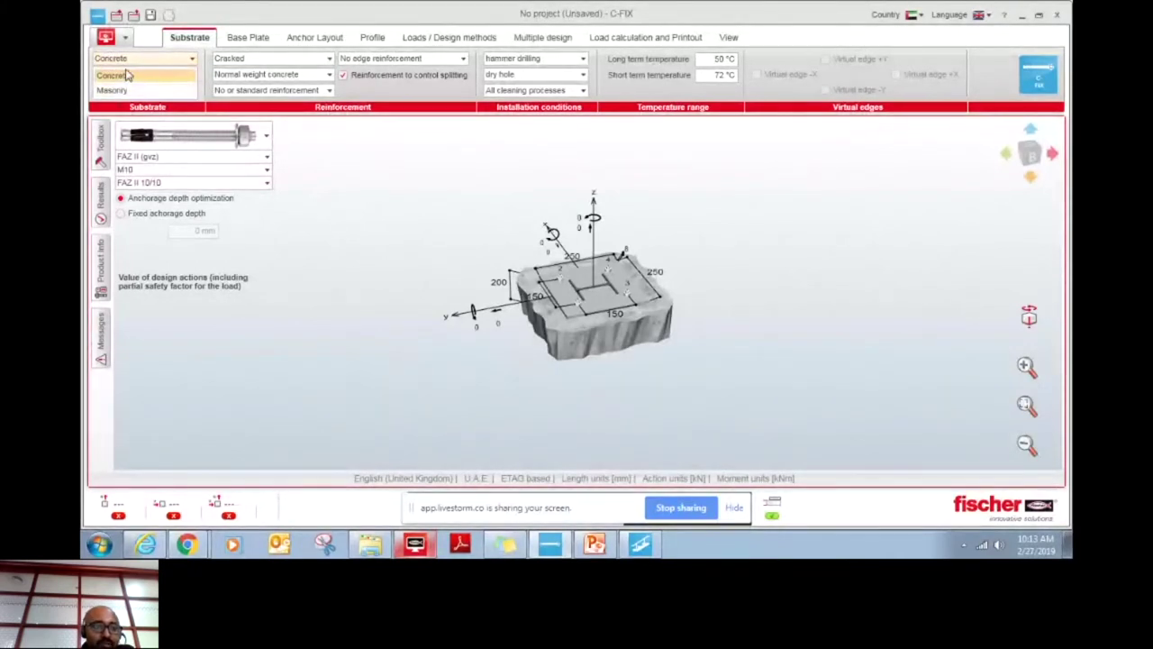
pyautogui.click(127, 76)
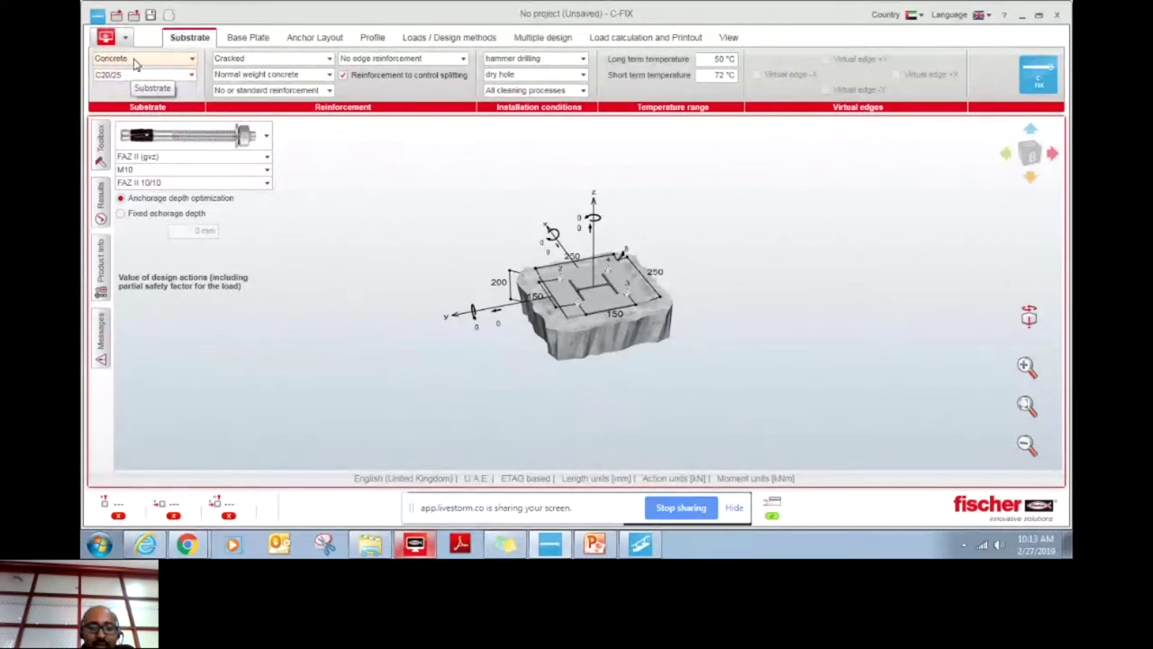
pyautogui.click(135, 59)
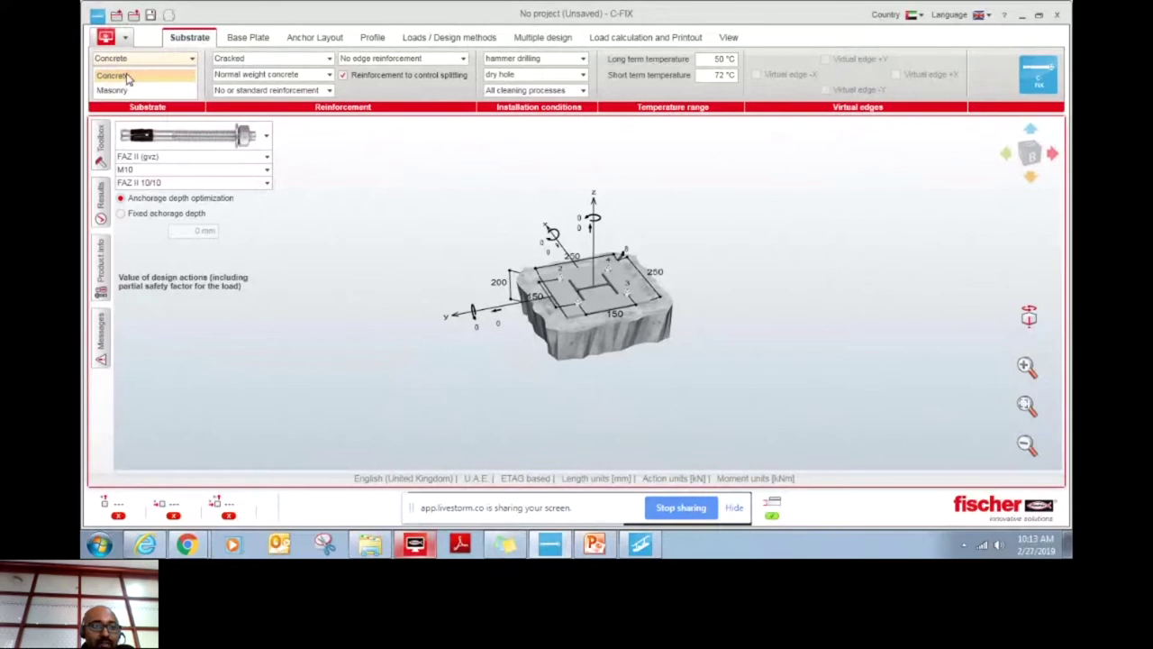
pyautogui.click(129, 79)
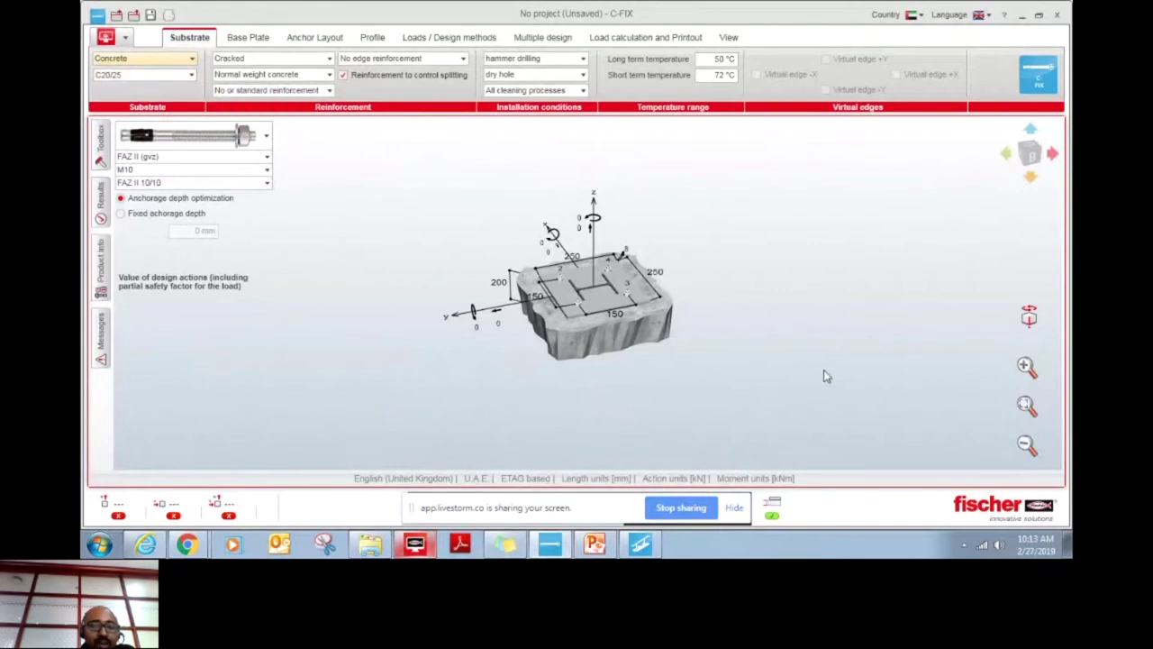
pyautogui.moveTo(836, 368); pyautogui.dragTo(811, 364)
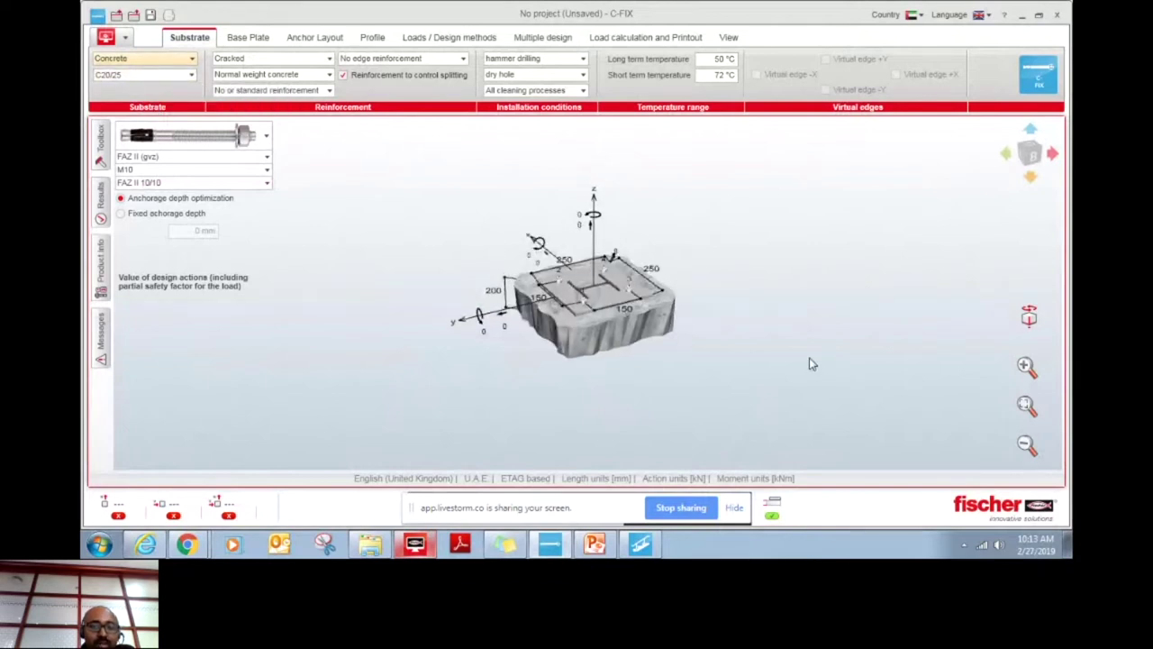
# Browse the concrete strength standards and set the concrete class to Customized.
pyautogui.click(156, 75)
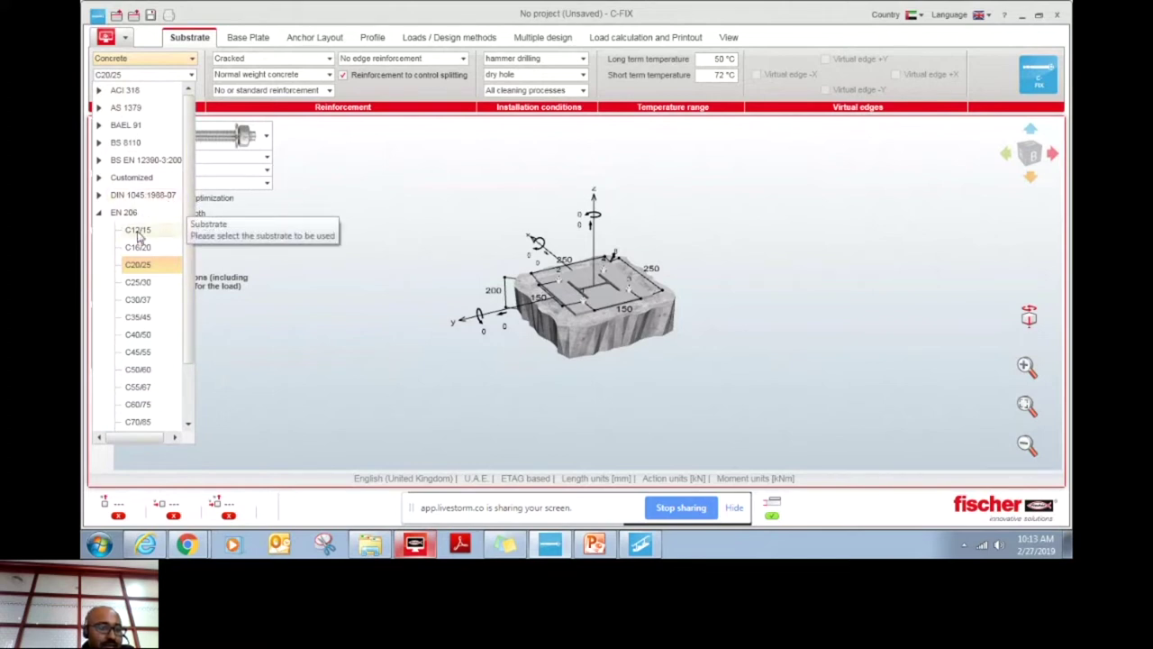
pyautogui.scroll(-2, 144, 279)
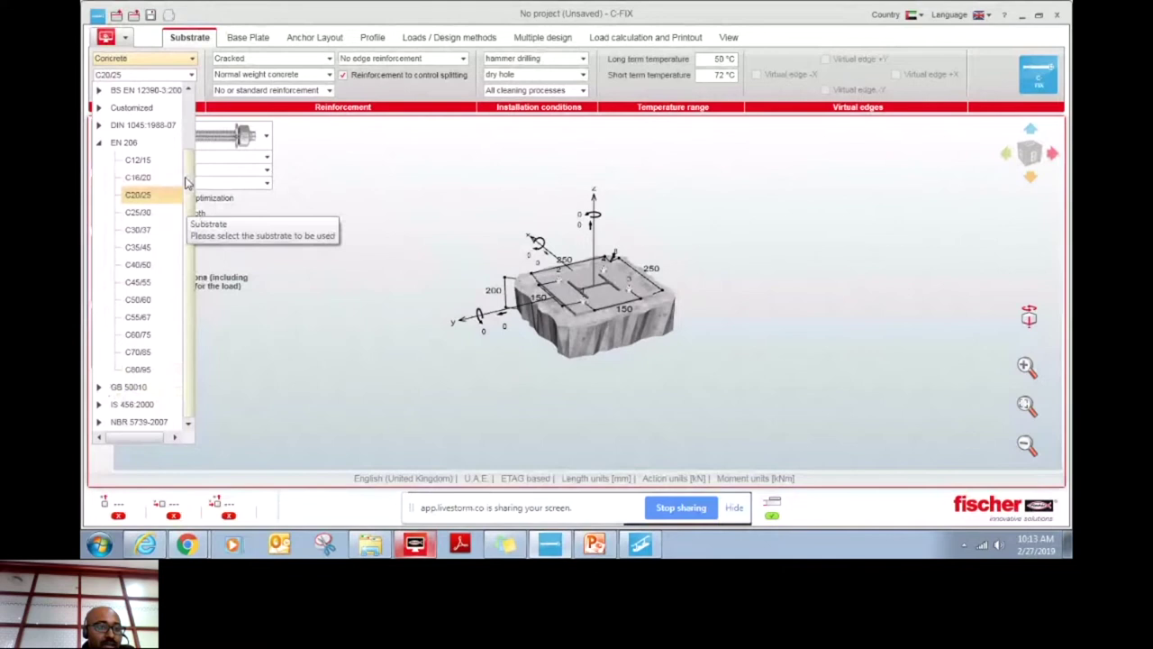
pyautogui.moveTo(185, 183); pyautogui.dragTo(190, 117)
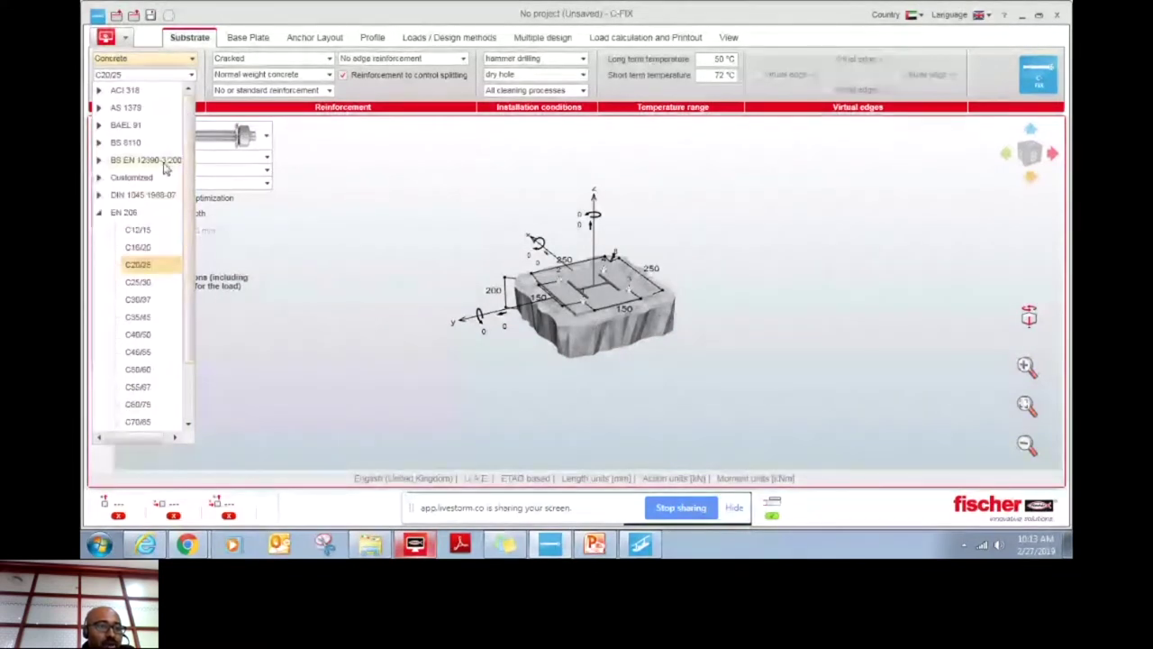
pyautogui.click(116, 180)
# Examine the test specimen and compressive strength choices for the customized concrete, then dismiss the Concrete strength dialog.
pyautogui.click(602, 255)
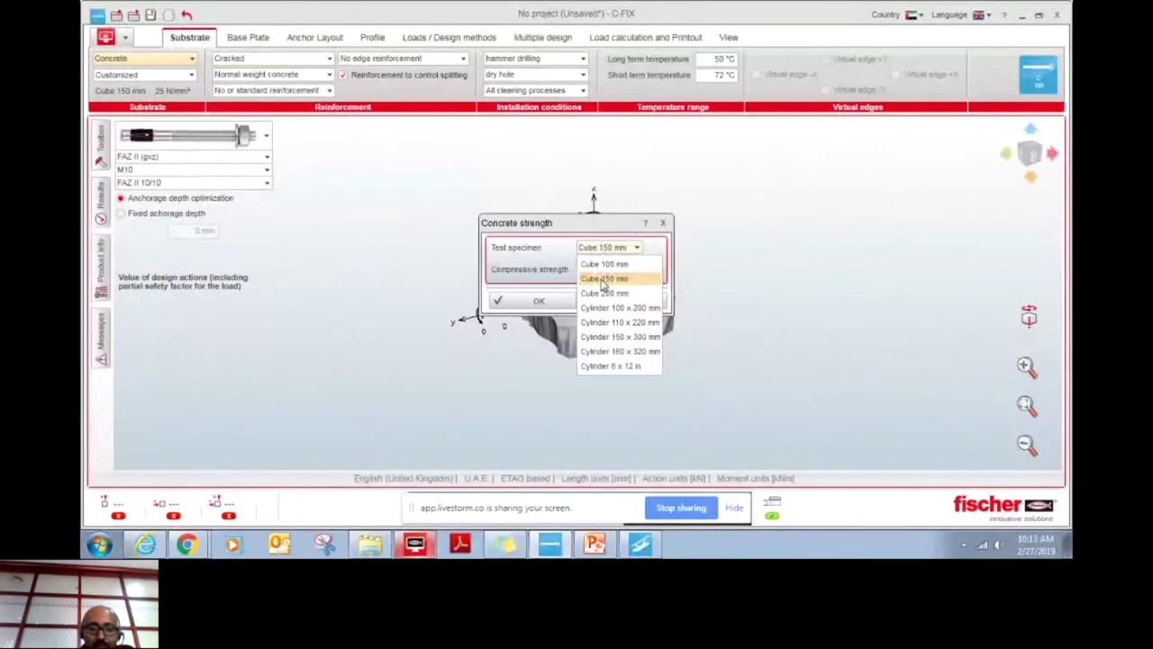
pyautogui.click(603, 279)
pyautogui.click(636, 269)
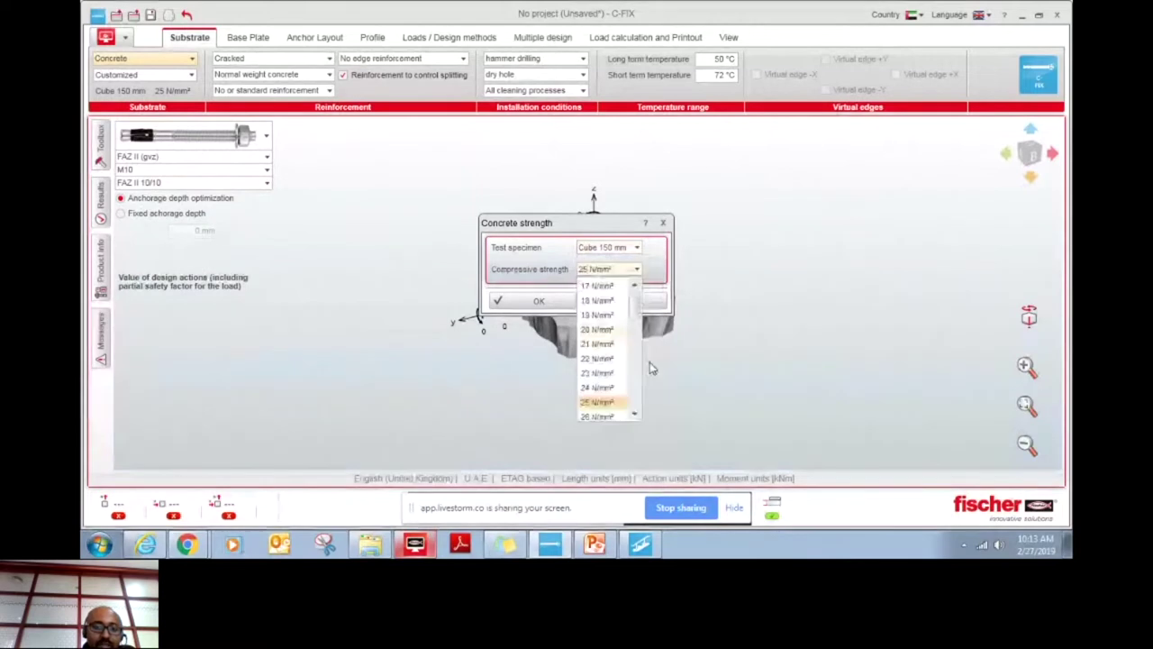
pyautogui.scroll(2, 634, 320)
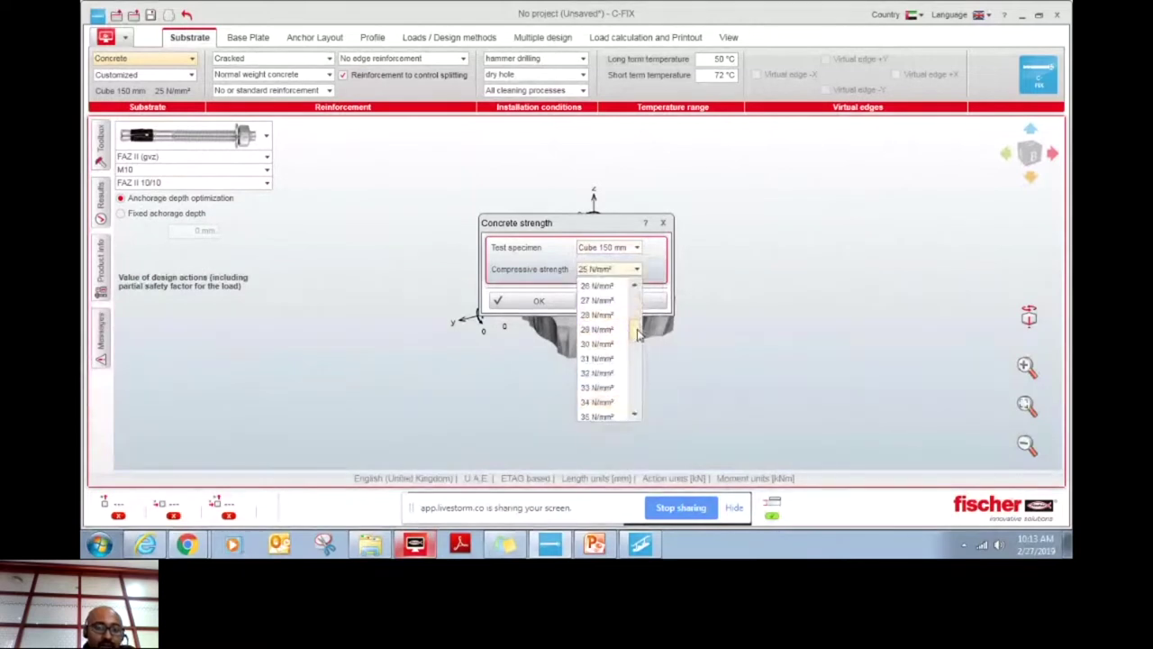
pyautogui.click(658, 265)
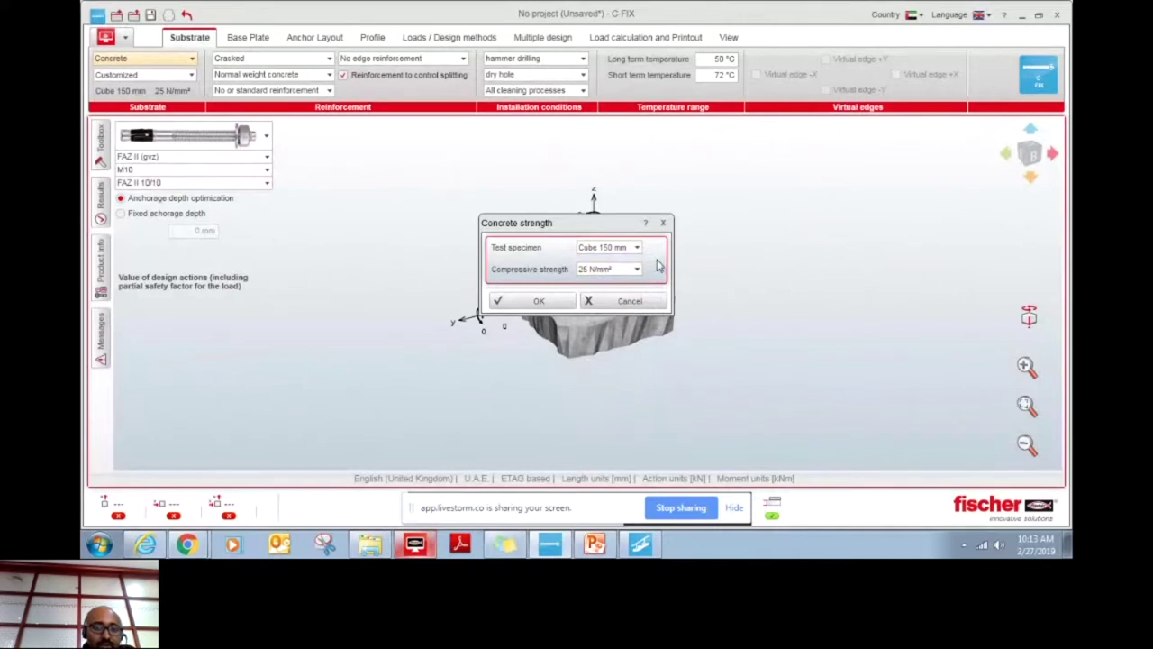
pyautogui.click(663, 223)
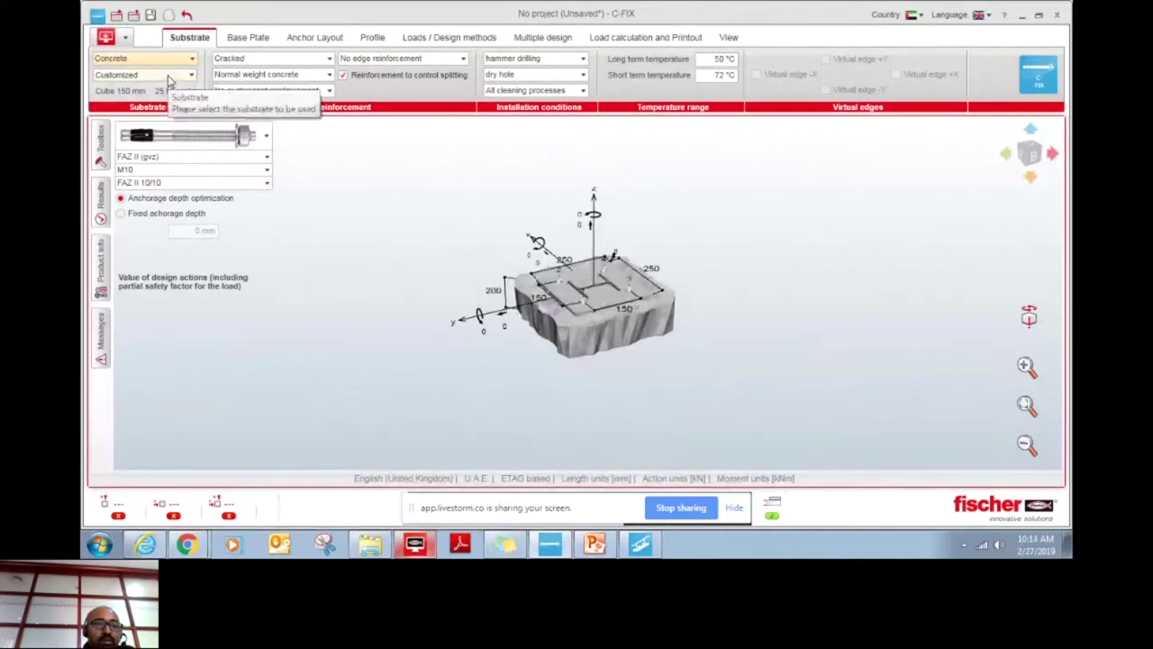
# Review the crack condition and edge reinforcement options, and choose No or standard reinforcement for the concrete.
pyautogui.click(273, 59)
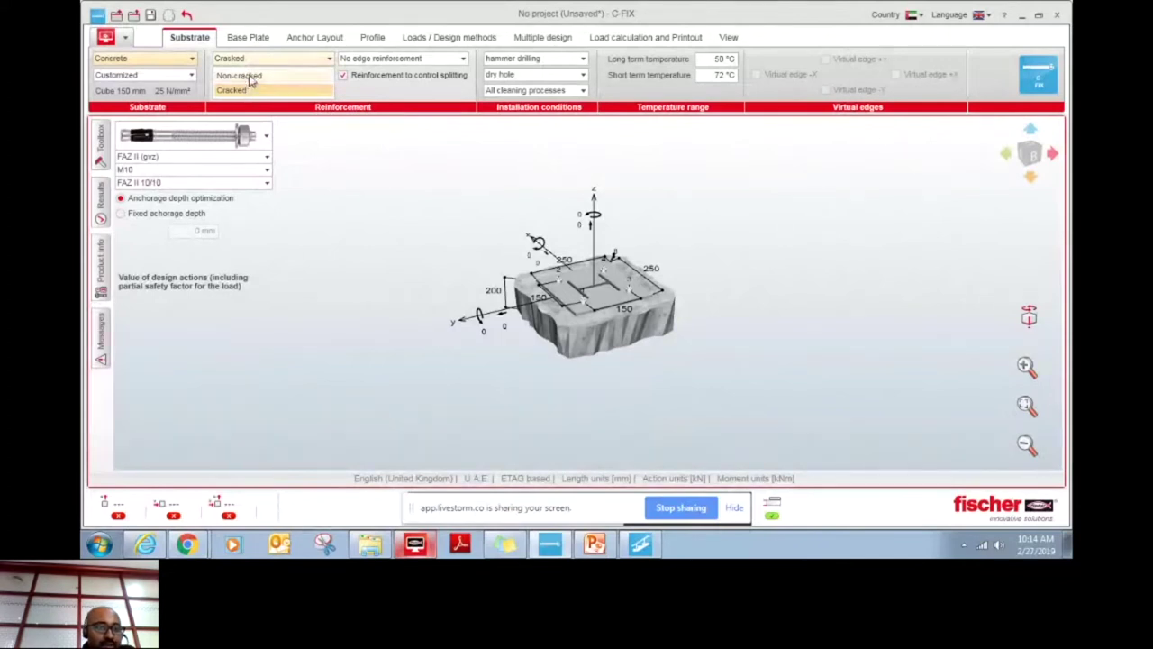
pyautogui.click(255, 60)
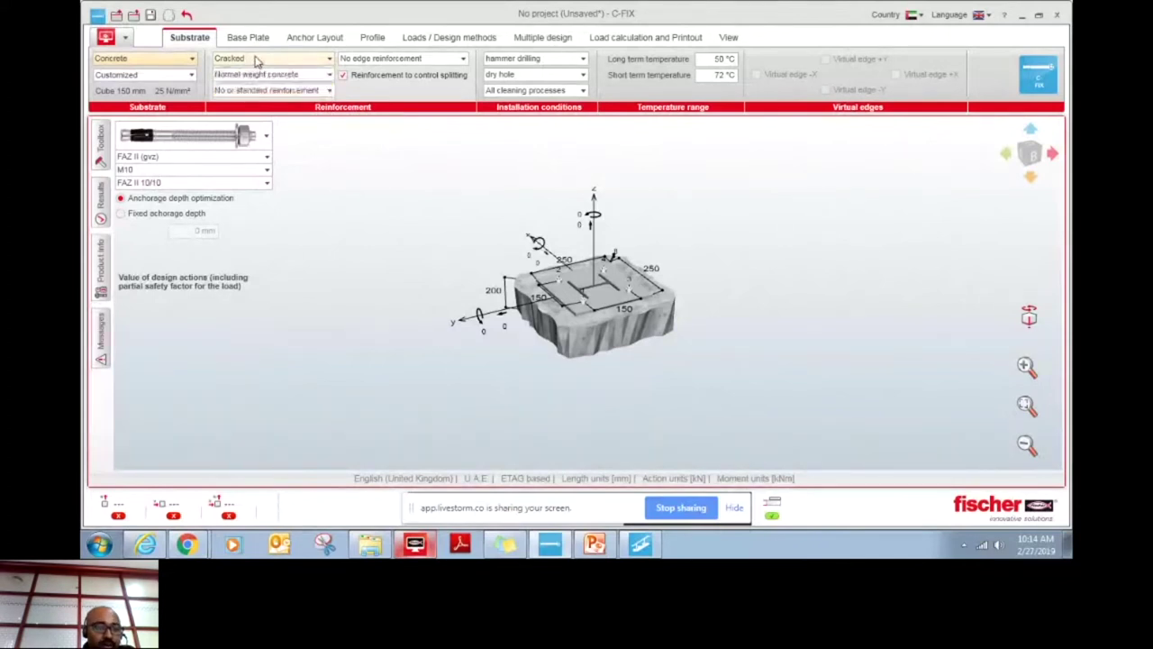
pyautogui.click(260, 90)
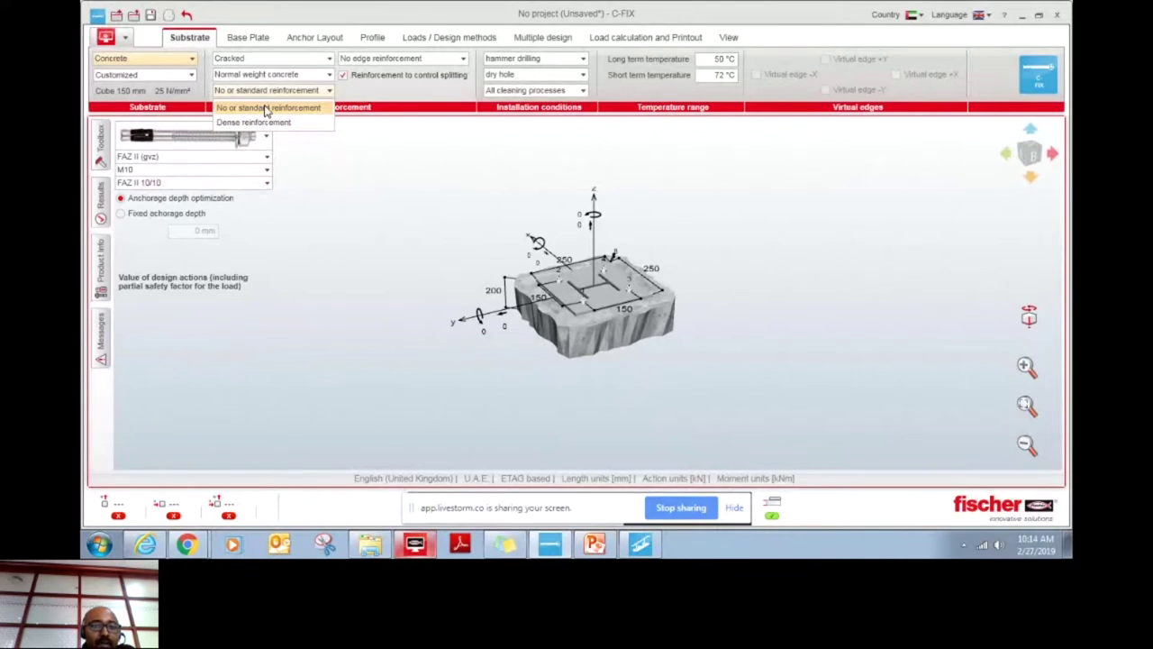
pyautogui.click(267, 108)
pyautogui.click(382, 58)
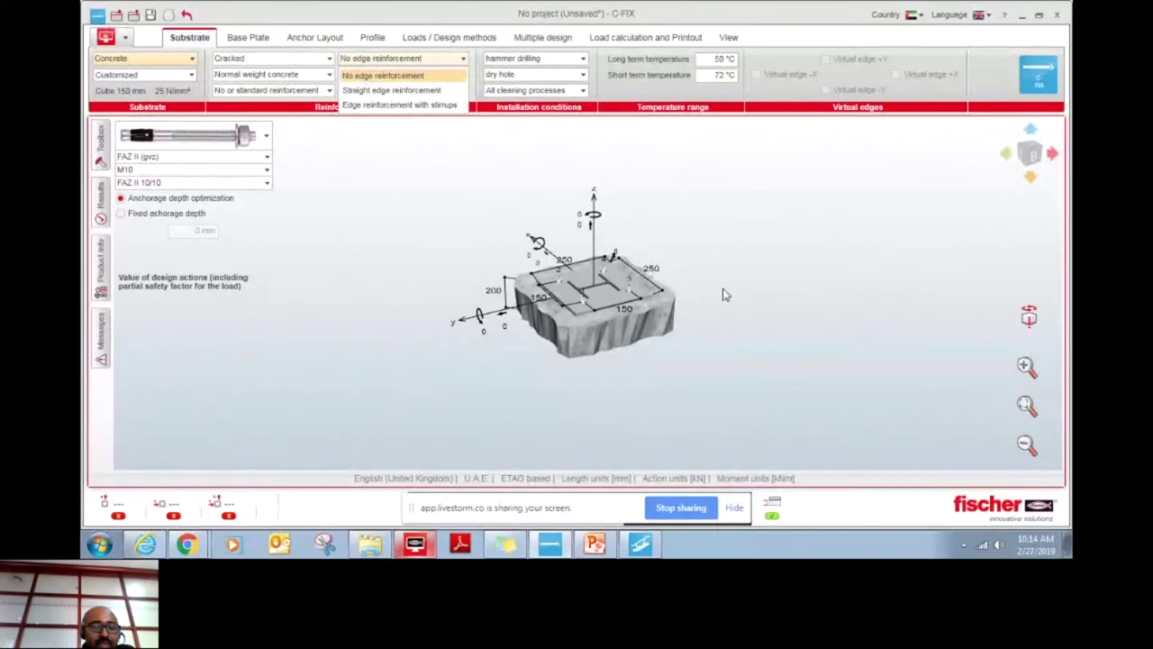
# Add a concrete edge on the front (-X) side of the substrate block in the 3D model.
pyautogui.click(634, 315)
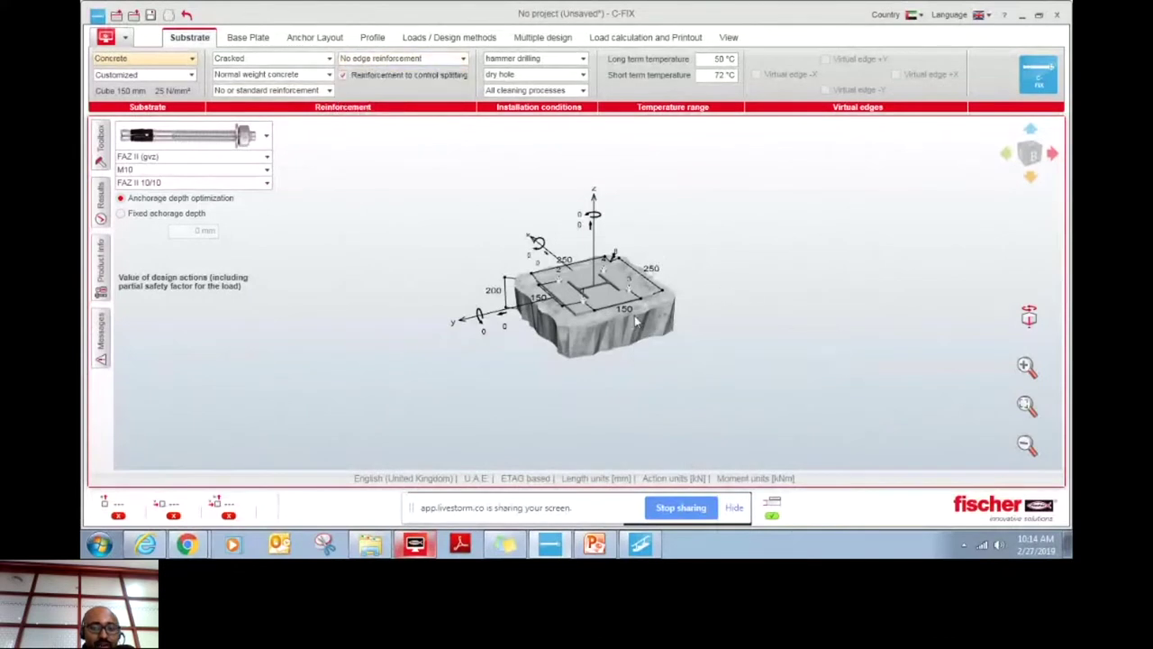
pyautogui.click(621, 333)
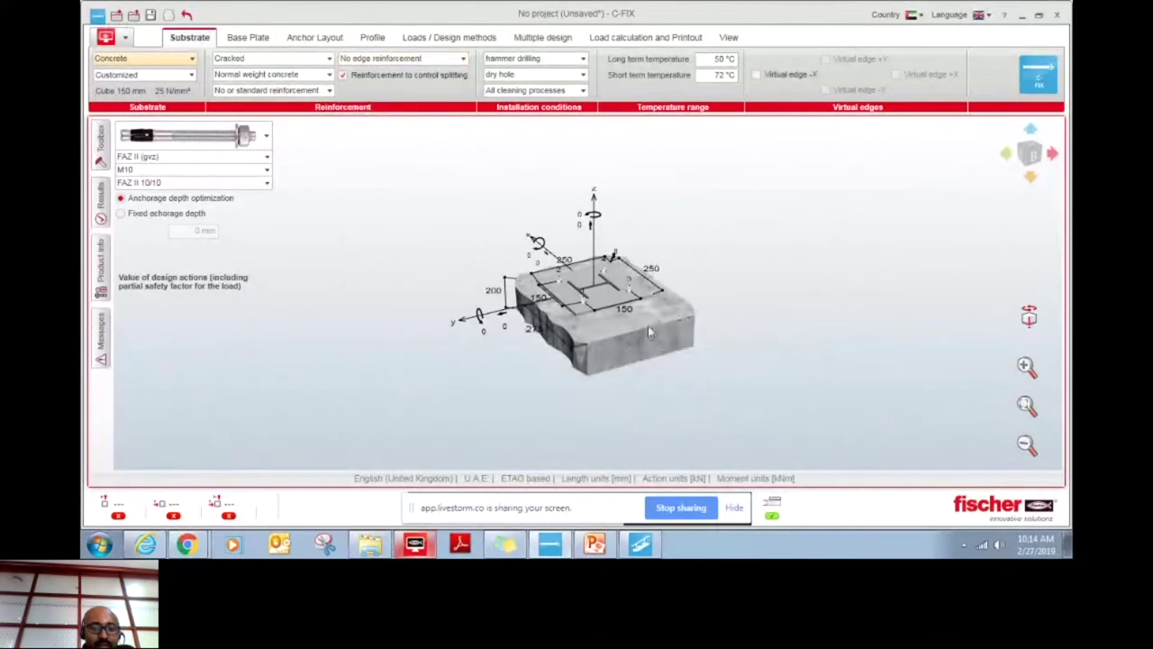
# Set the distance from the anchor plate's centre to the -X concrete edge to 200 mm in the 3D model.
pyautogui.moveTo(754, 366); pyautogui.dragTo(632, 323)
pyautogui.click(634, 320)
pyautogui.write('200')
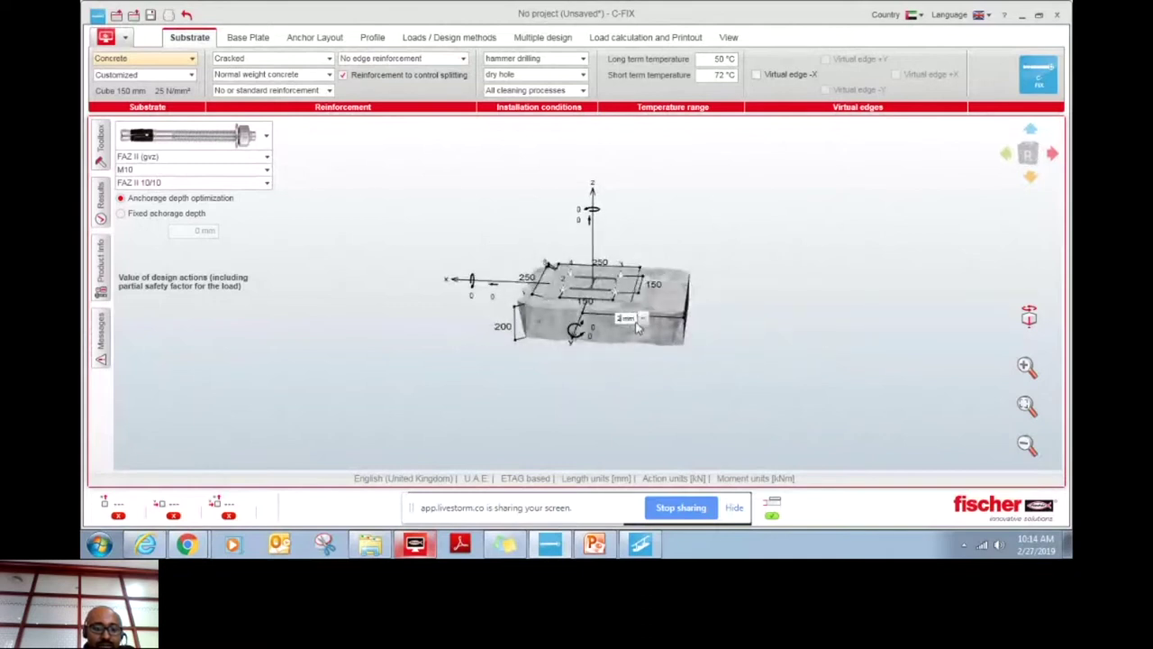
pyautogui.press('Return')
pyautogui.moveTo(747, 329); pyautogui.dragTo(711, 367)
# Review the edge reinforcement choices and their explanation, along with the Reinforcement to control splitting option, keeping No edge reinforcement.
pyautogui.click(413, 60)
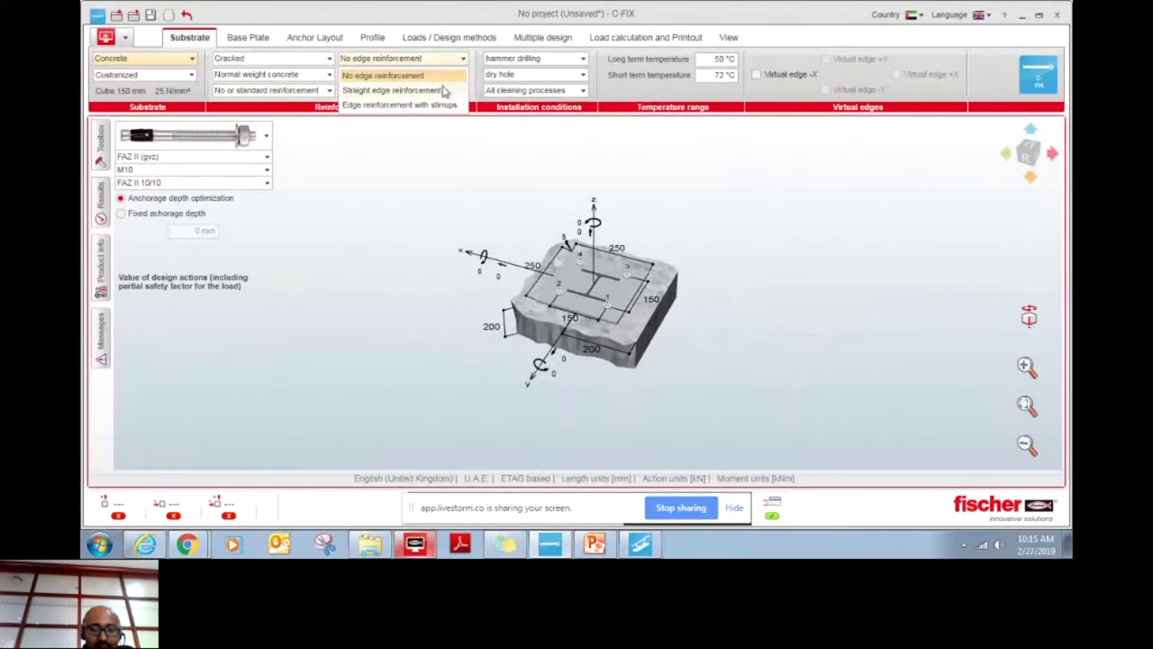
pyautogui.moveTo(401, 95)
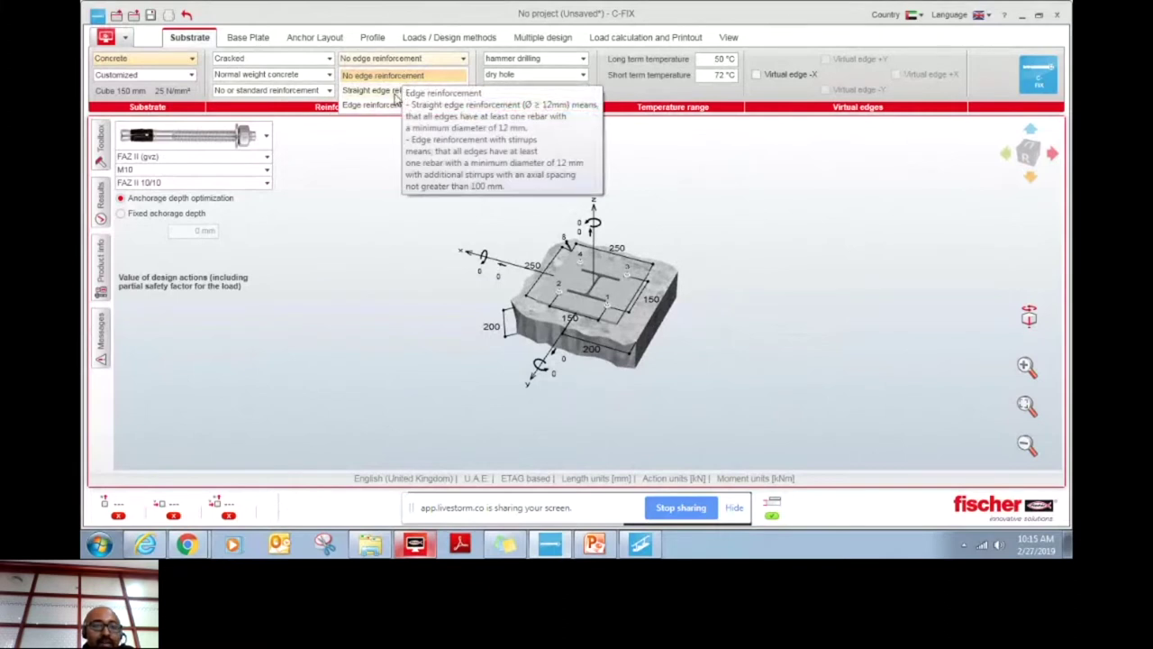
pyautogui.click(373, 162)
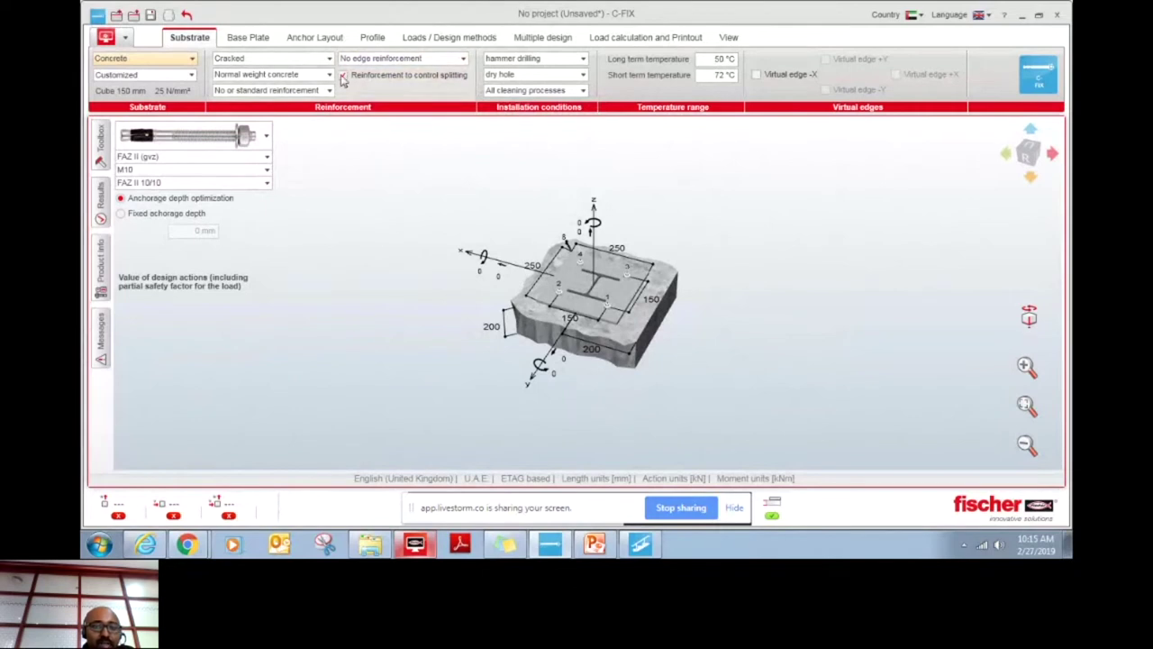
pyautogui.moveTo(344, 85)
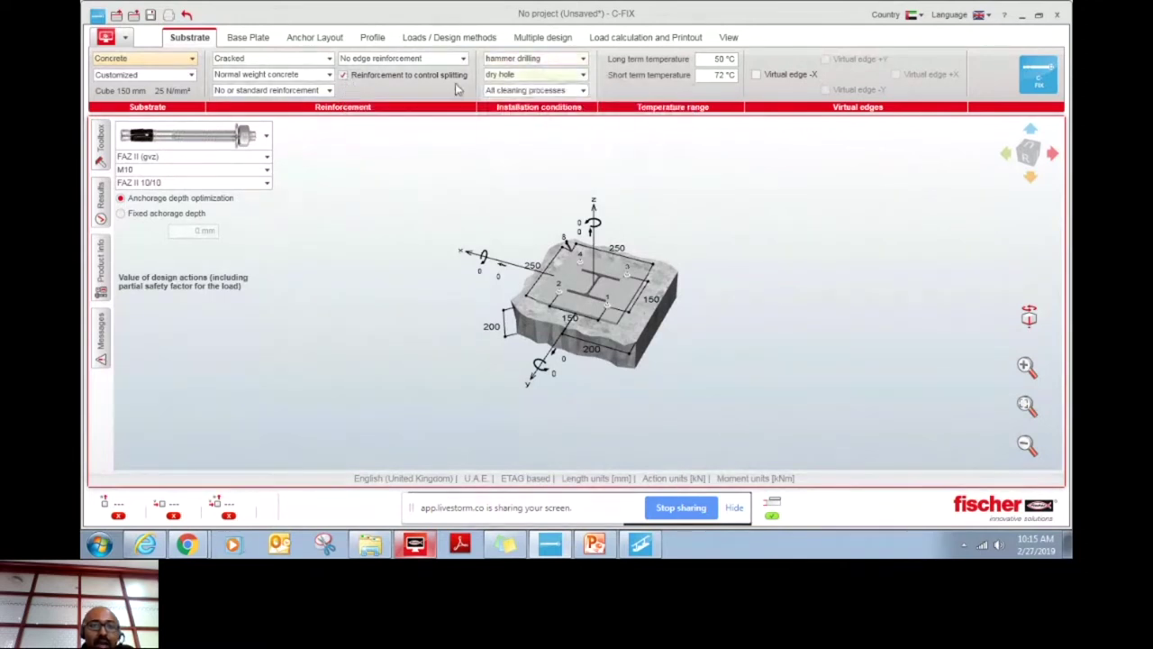
# Set the installation conditions to hammer drilling, dry hole and No cleaning necessary.
pyautogui.click(520, 59)
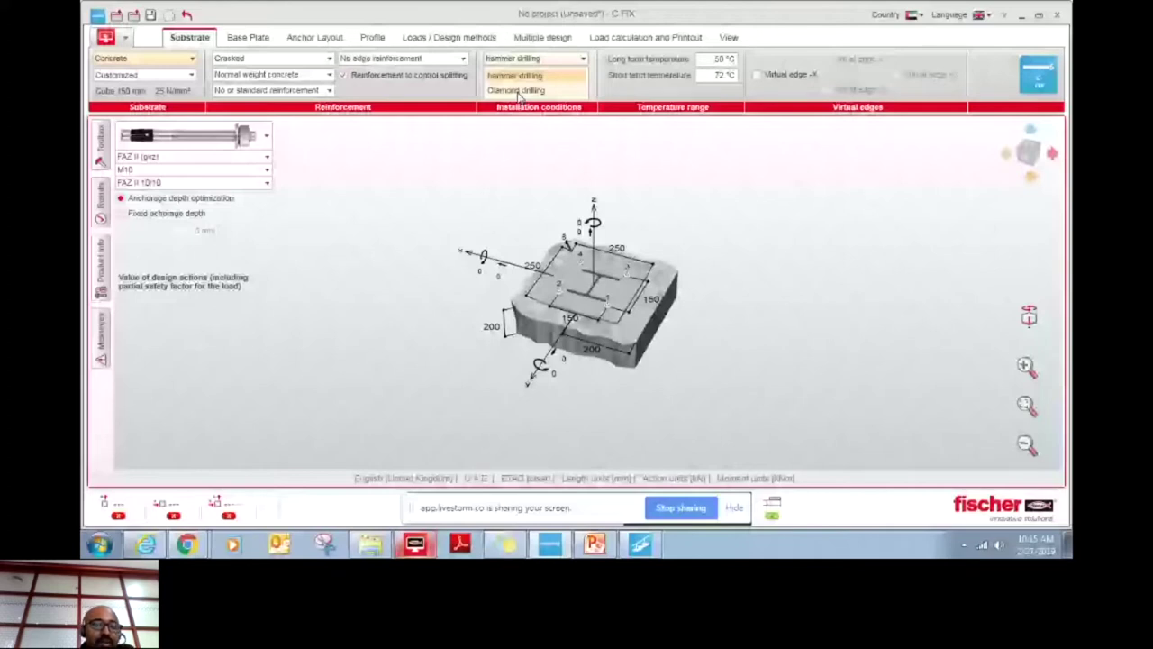
pyautogui.click(519, 76)
pyautogui.click(520, 75)
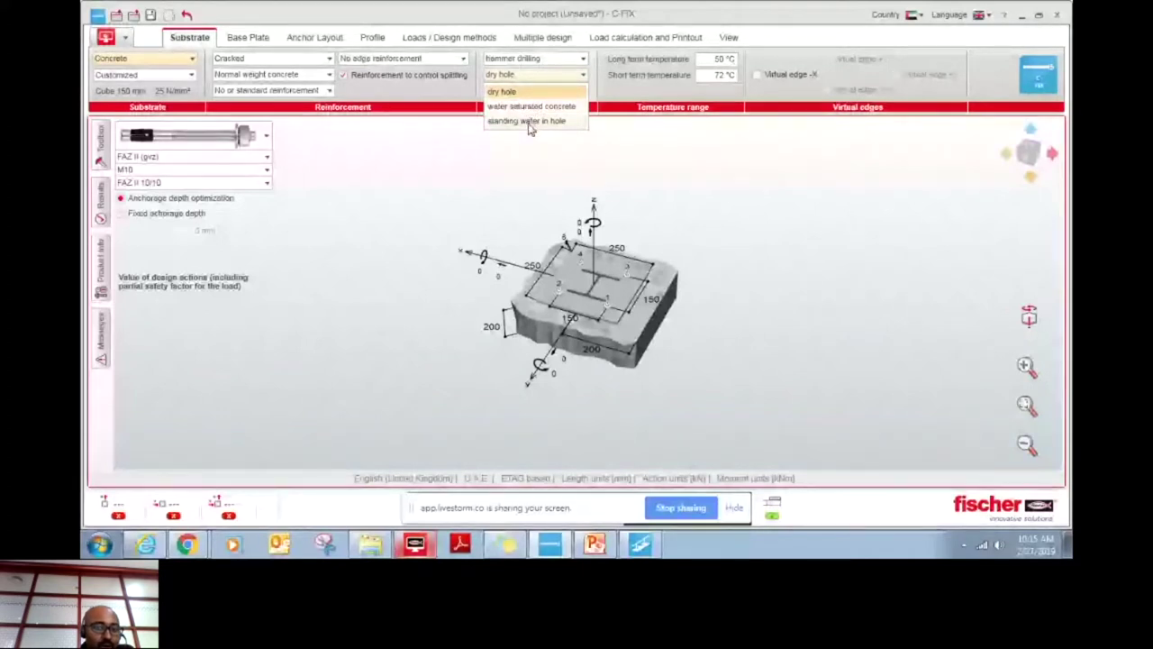
pyautogui.click(531, 94)
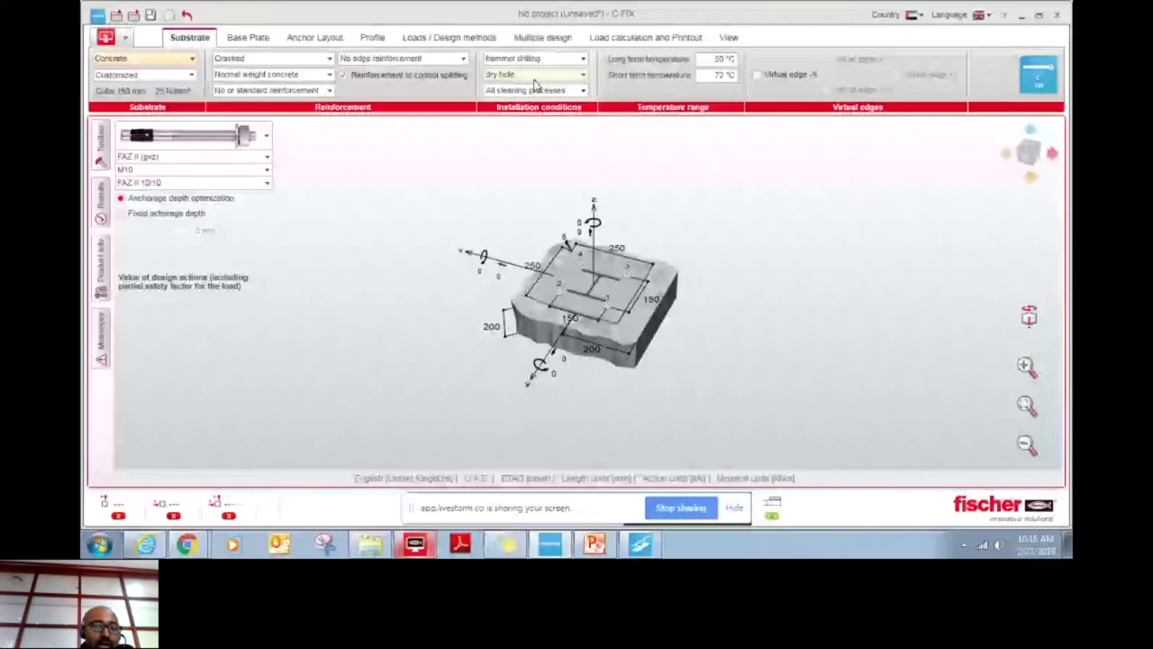
pyautogui.click(559, 91)
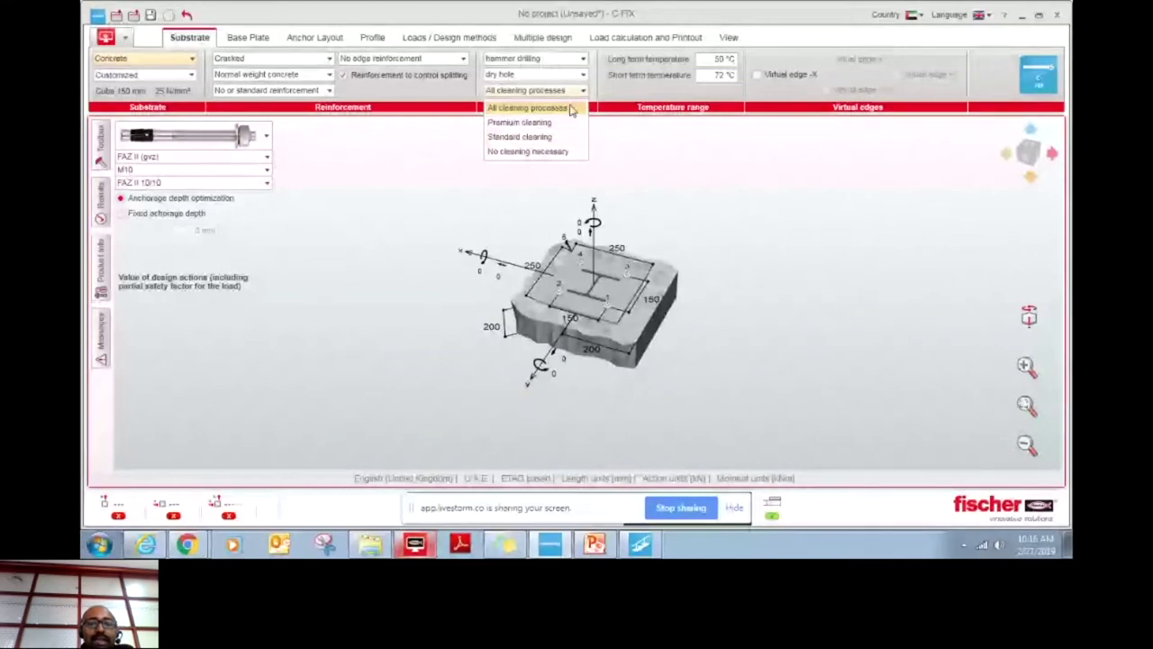
pyautogui.click(542, 153)
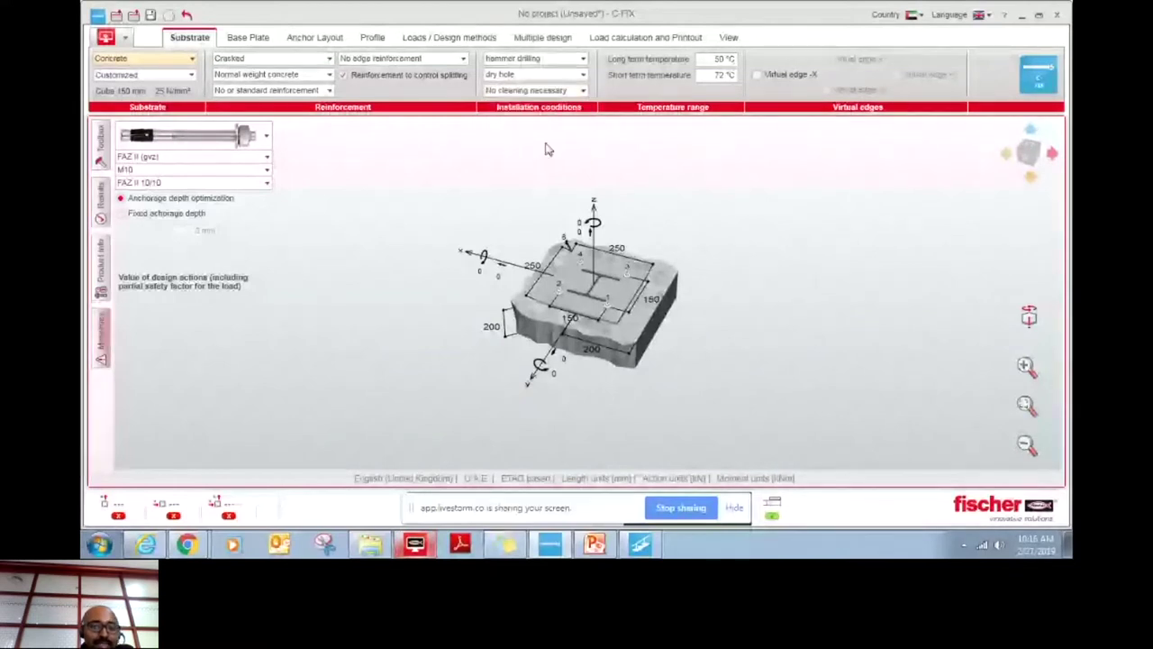
pyautogui.click(251, 136)
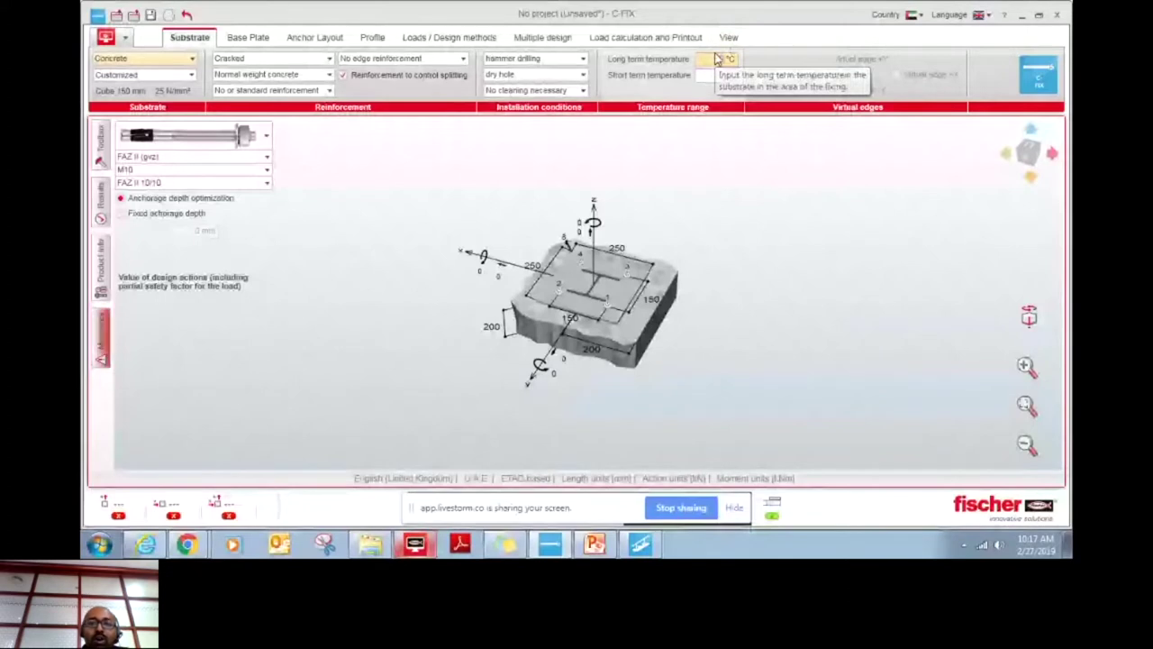
# Enter 50 °C as the substrate's long term temperature and move on to the short term temperature.
pyautogui.click(708, 63)
pyautogui.write('50')
pyautogui.press('Tab')
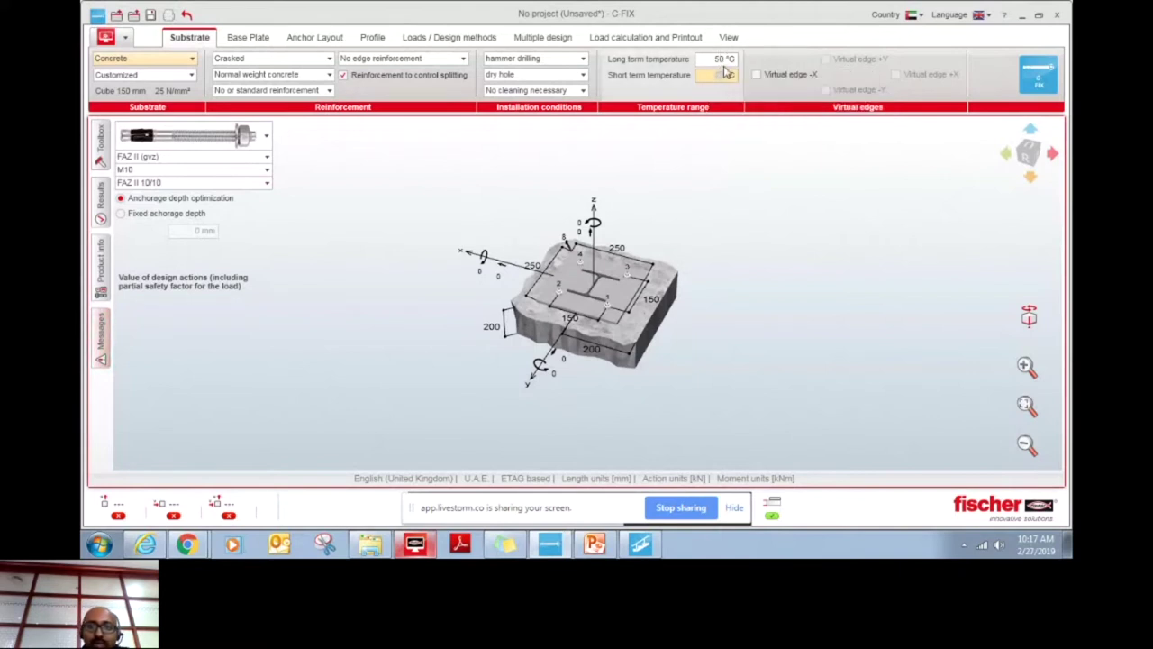
# Try treating the -X edge as a virtual edge, read the option's explanation, and turn it off again.
pyautogui.moveTo(761, 85)
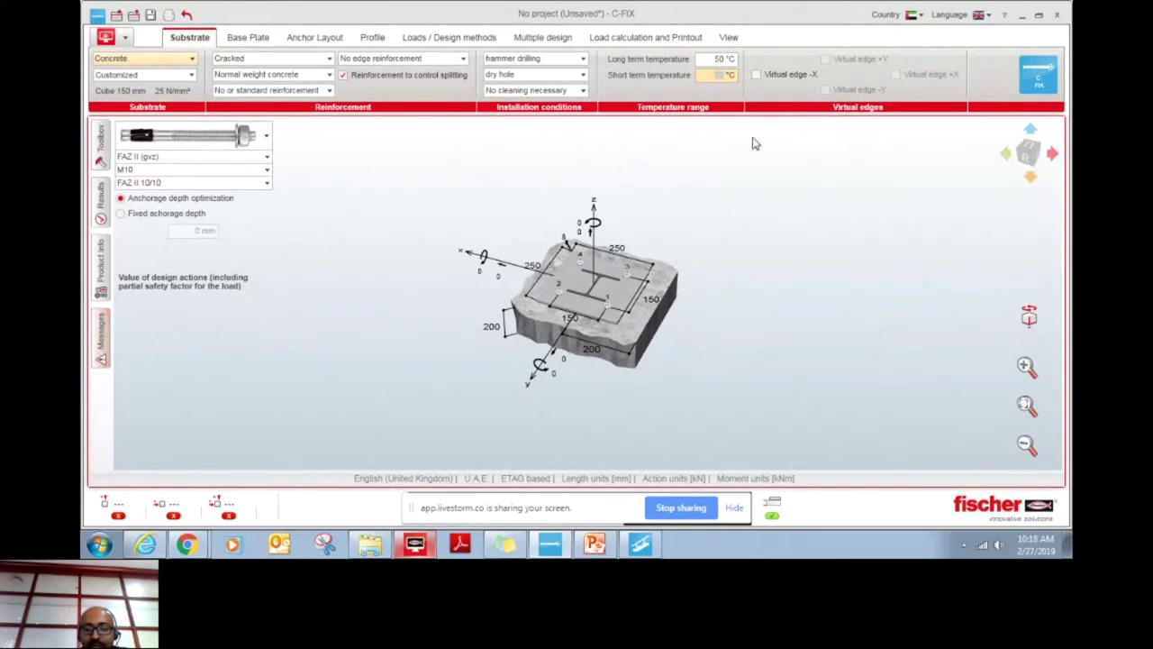
pyautogui.moveTo(758, 82)
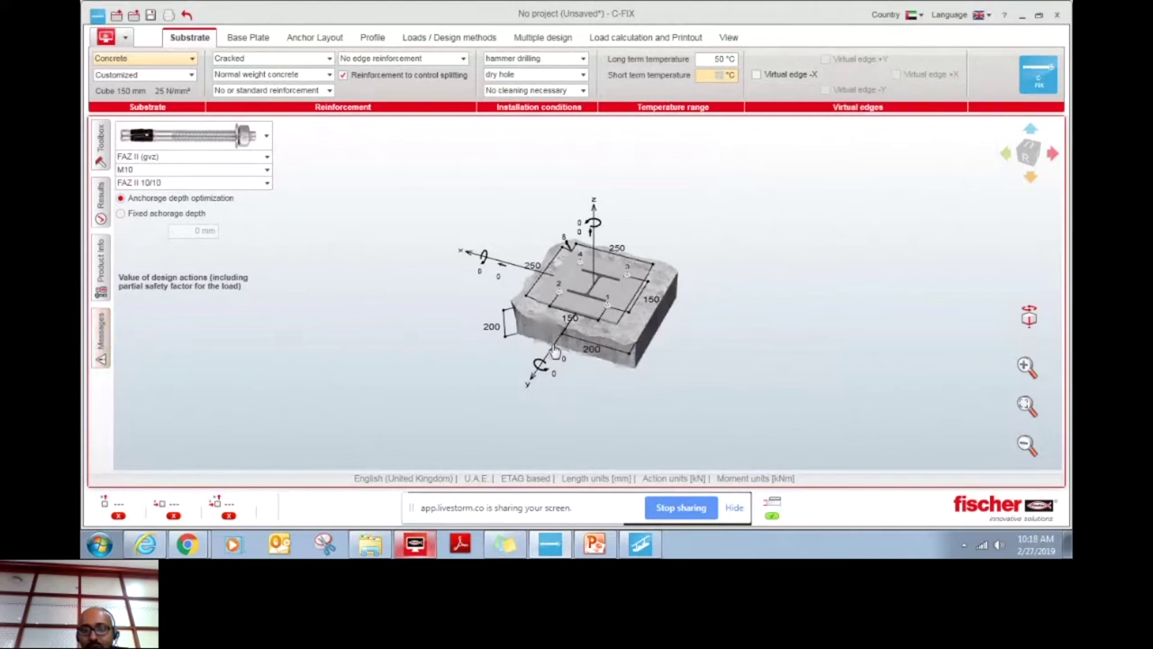
pyautogui.click(755, 76)
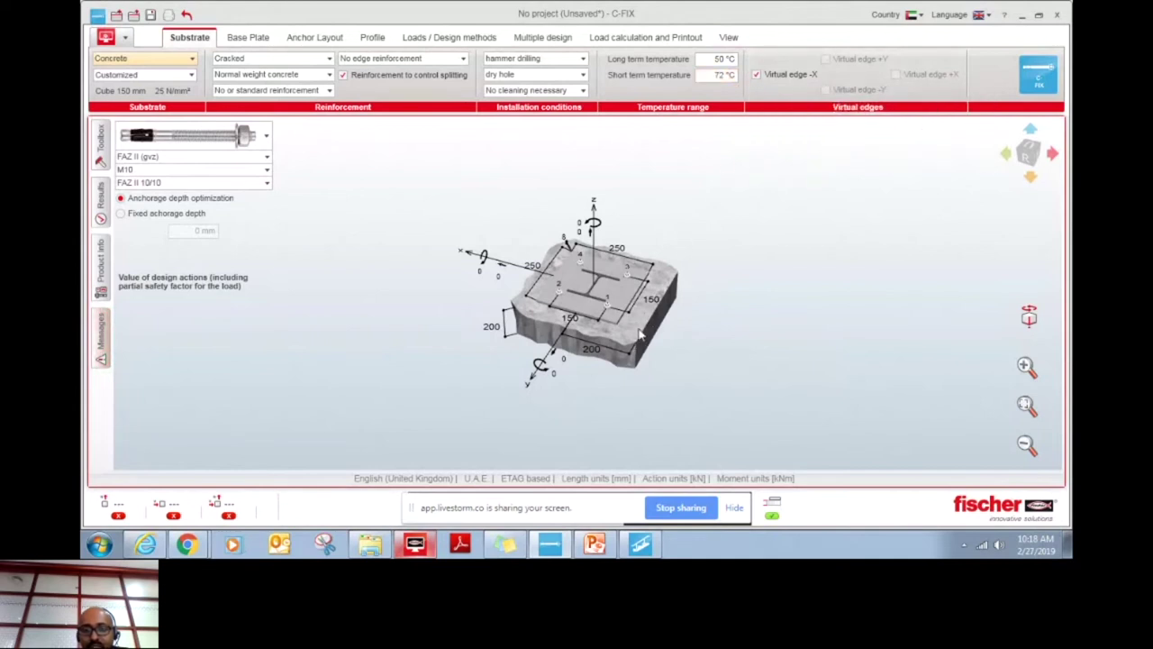
pyautogui.moveTo(673, 293)
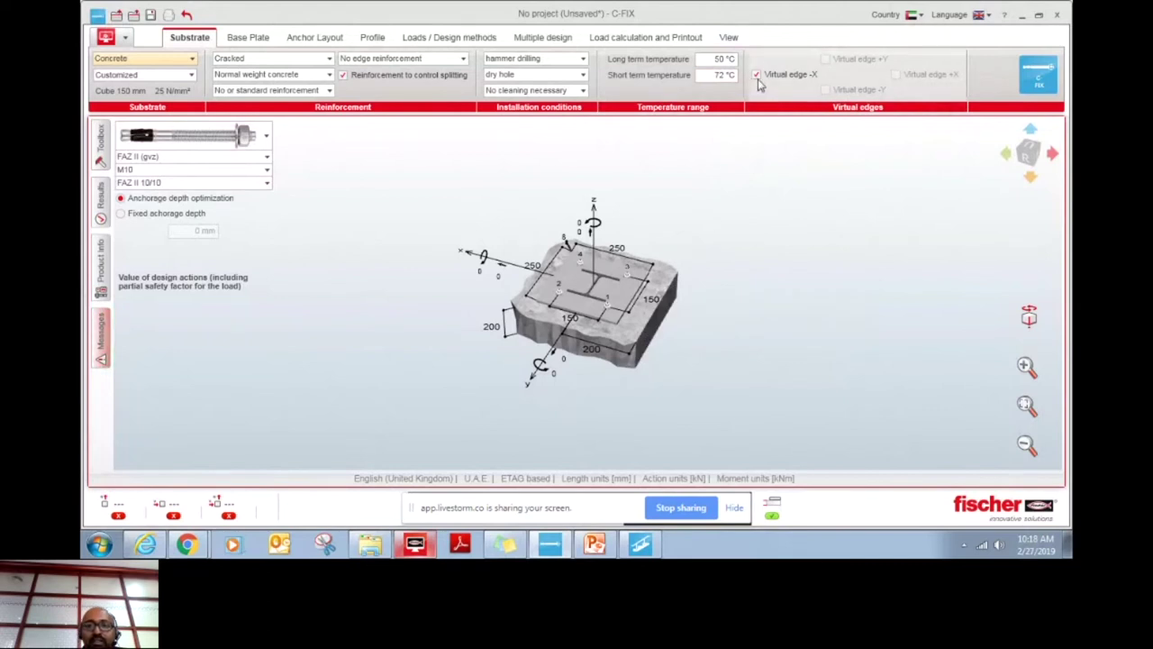
pyautogui.moveTo(760, 84)
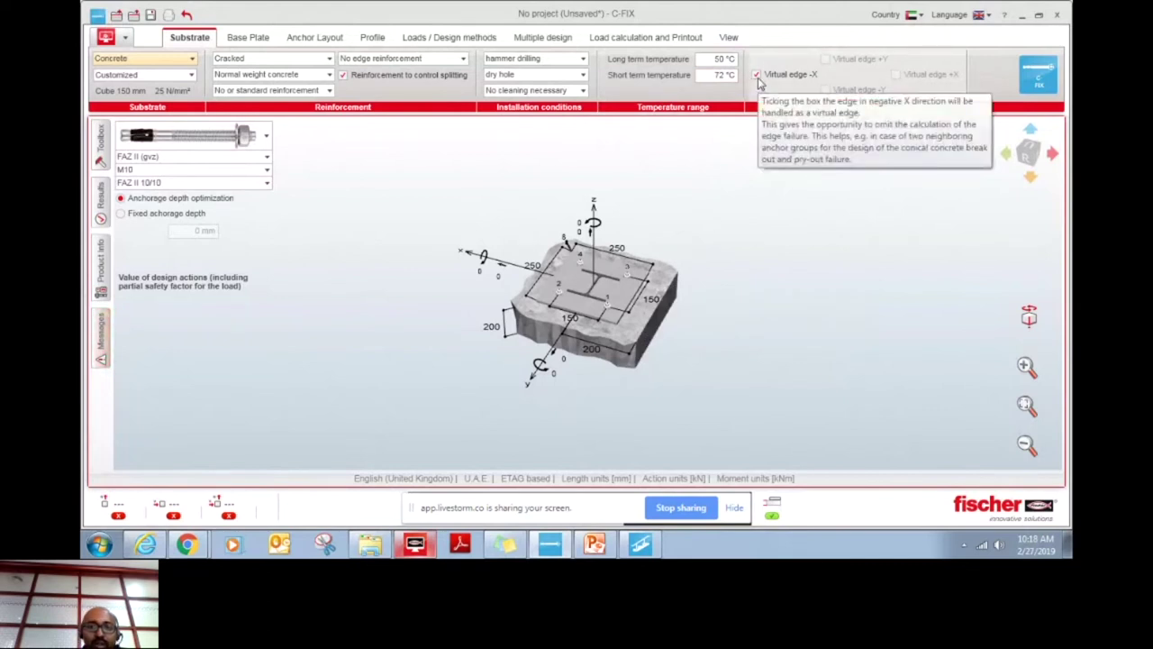
pyautogui.click(757, 76)
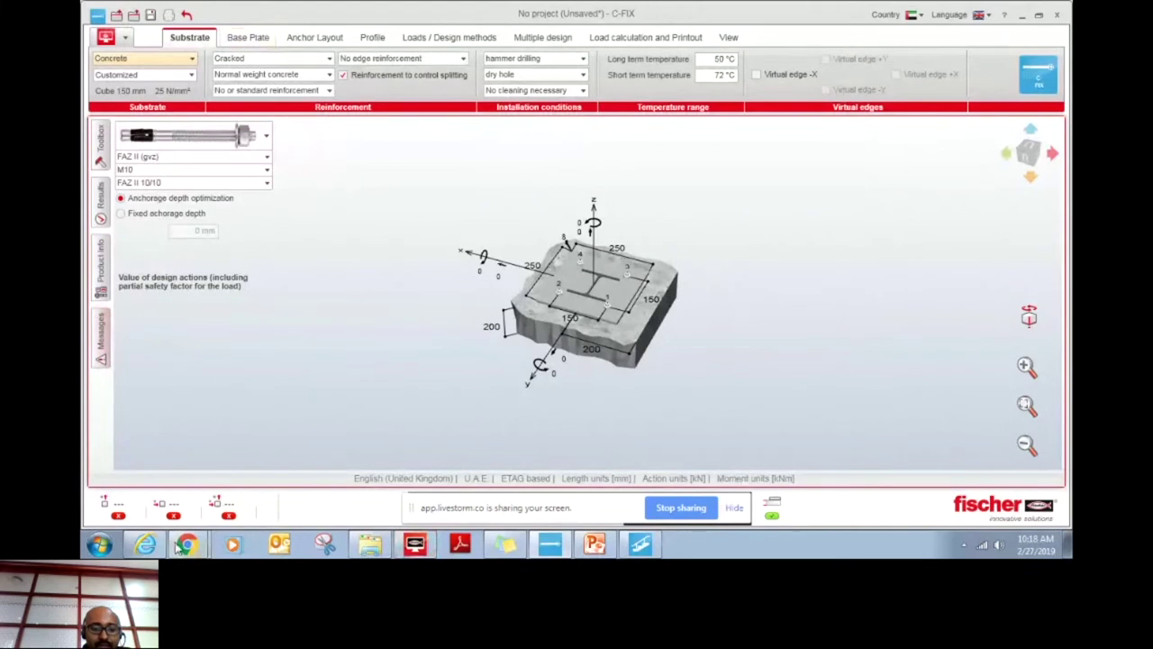
# Check the webinar chat in the Livestorm browser window and return to C-FIX.
pyautogui.moveTo(197, 538)
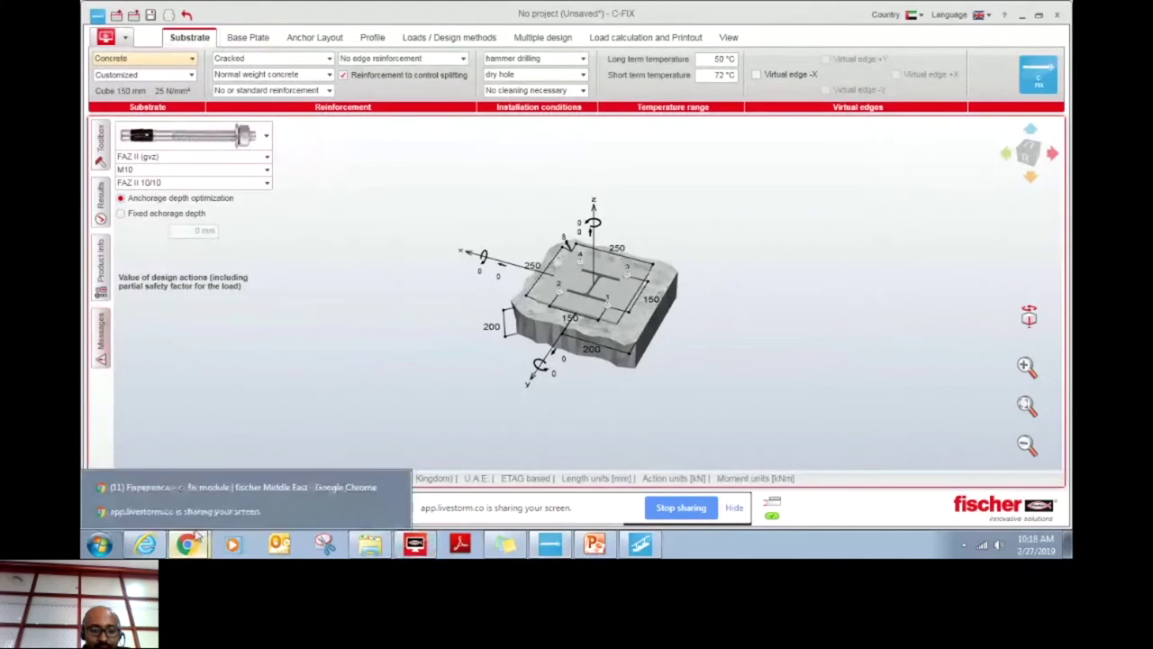
pyautogui.click(212, 488)
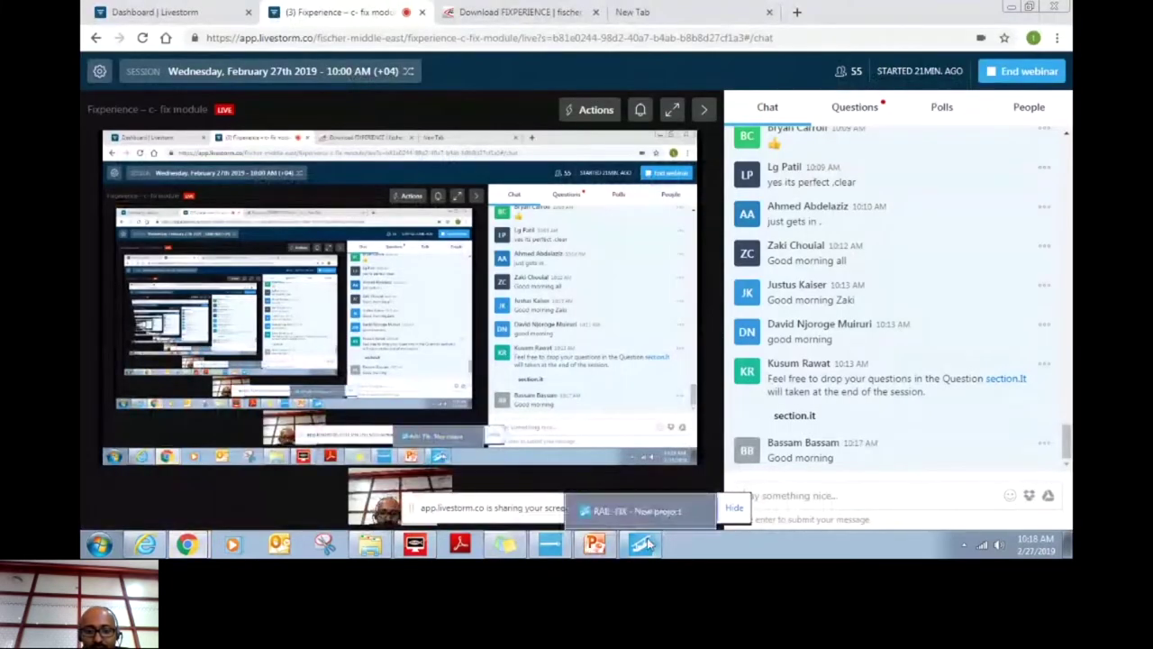
pyautogui.click(548, 544)
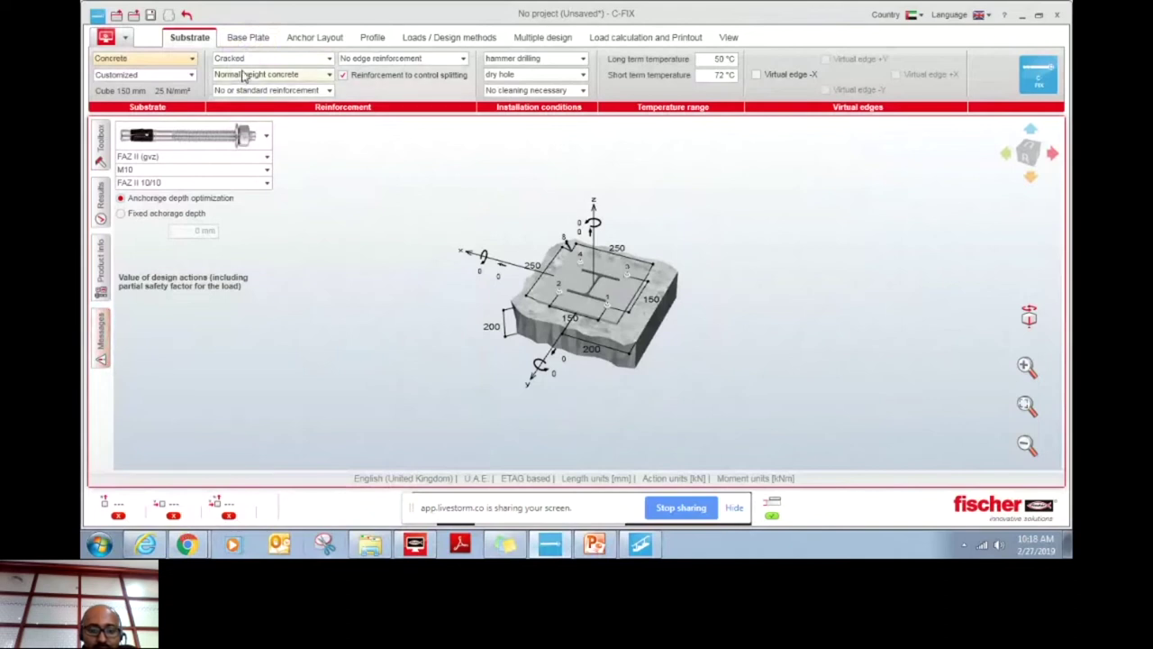
# Try the base plate geometry options None and Circle on the concrete substrate.
pyautogui.click(249, 38)
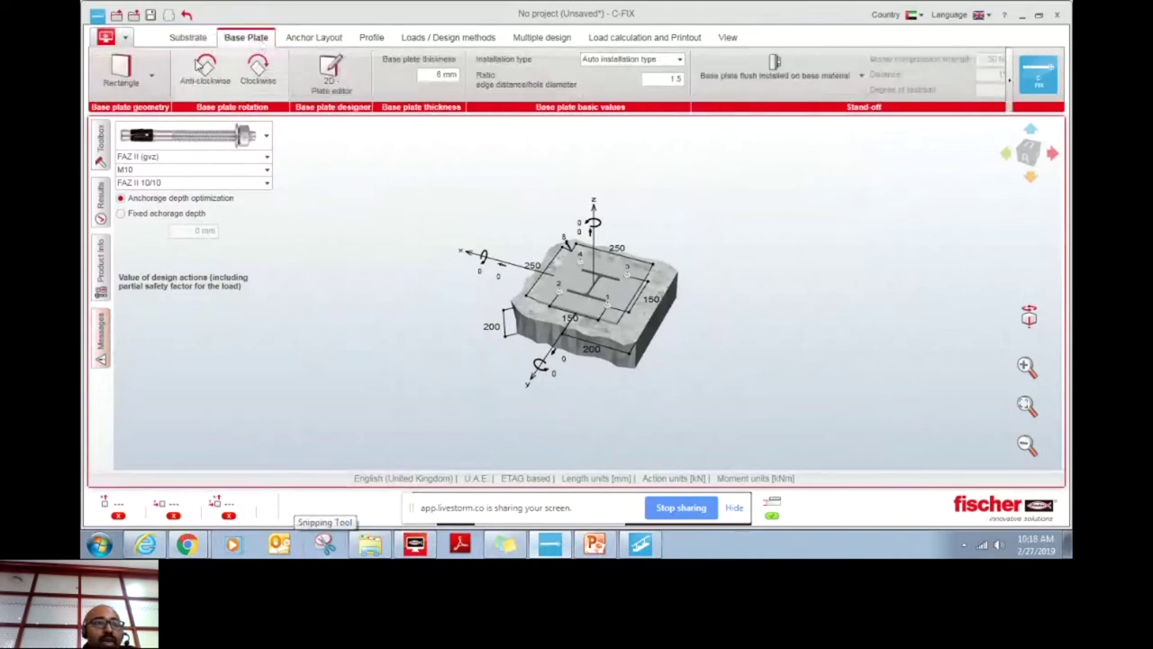
pyautogui.click(150, 78)
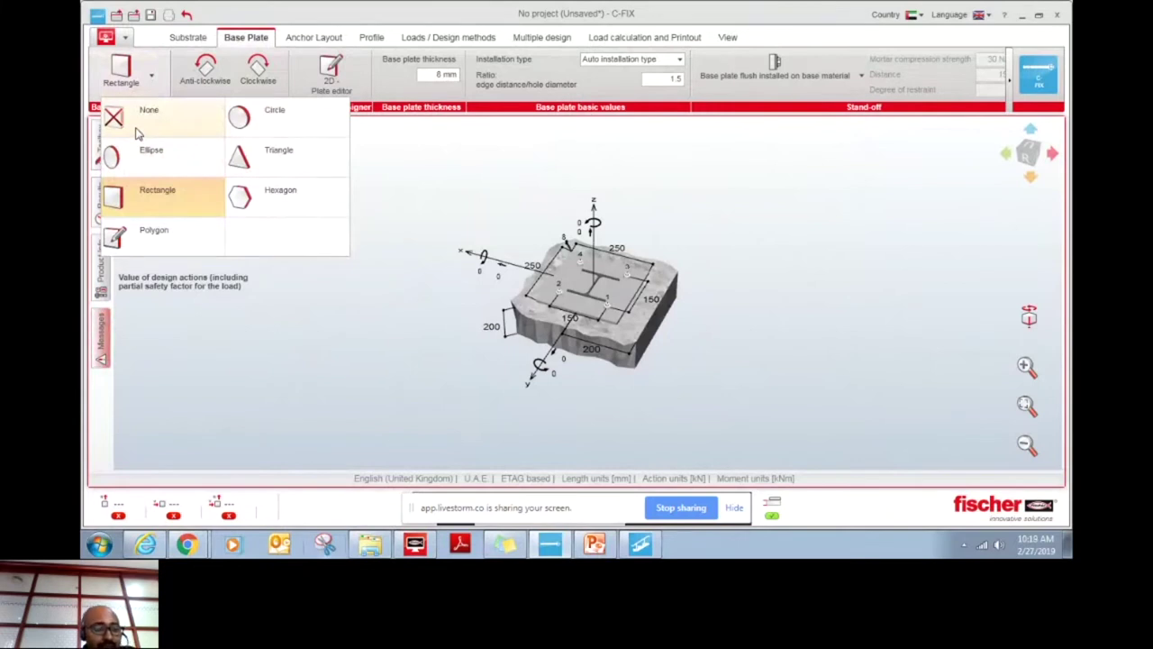
pyautogui.click(137, 133)
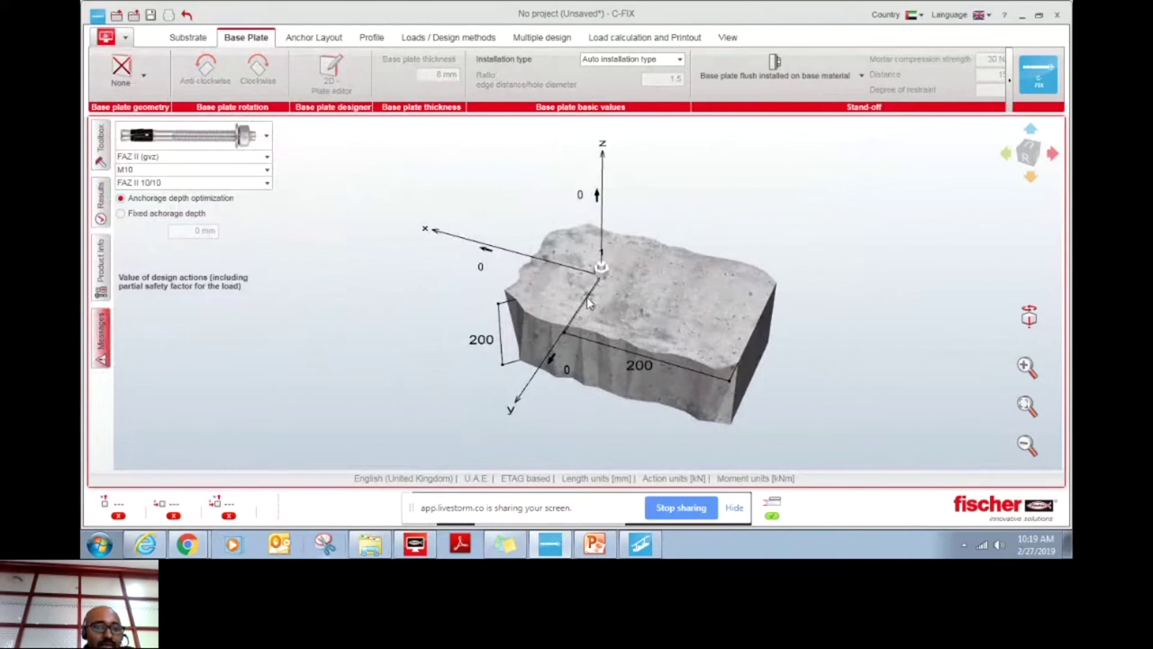
pyautogui.click(132, 83)
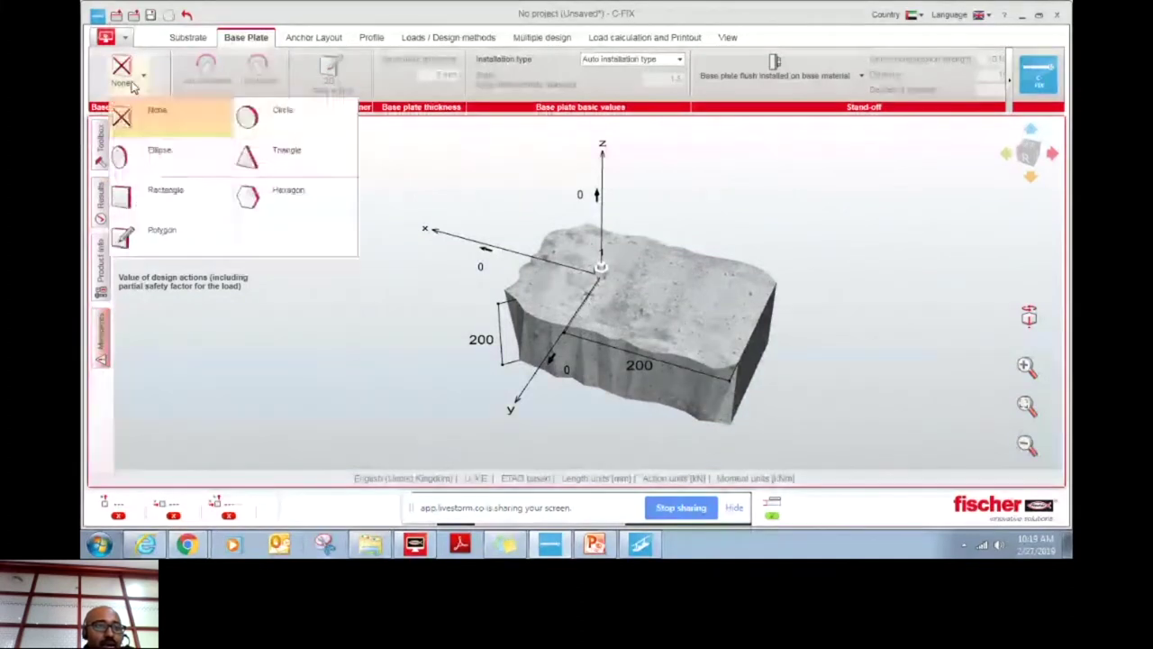
pyautogui.click(264, 114)
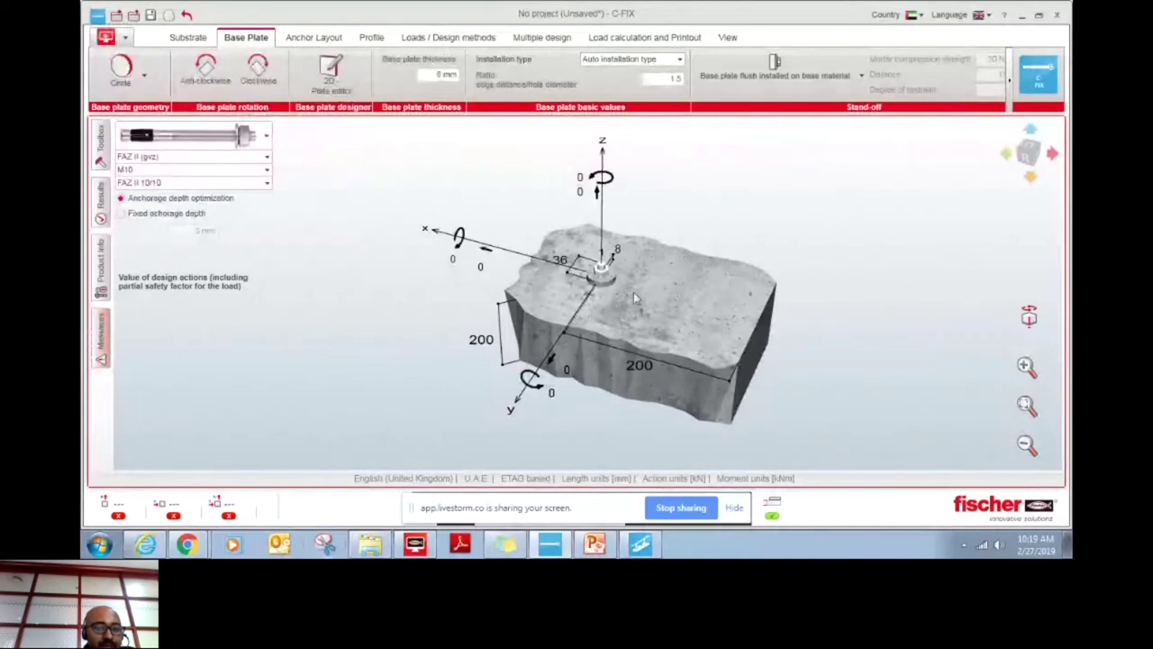
# Choose a polygon base plate to view the 2D Base plate designer, and close the designer without changes.
pyautogui.click(145, 78)
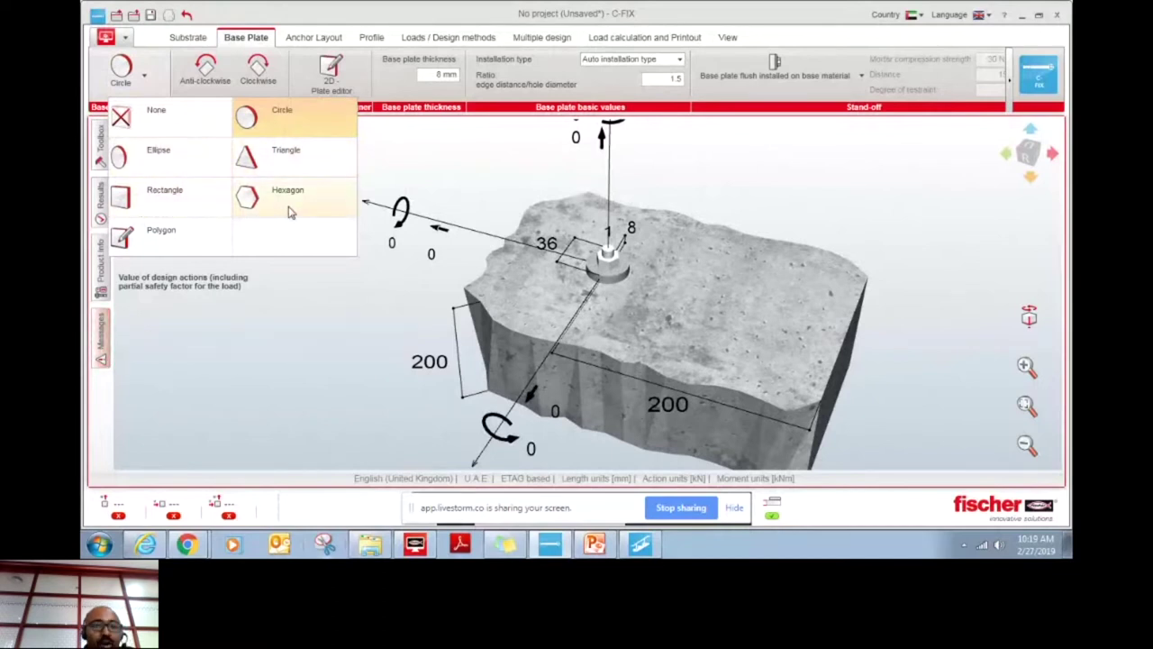
pyautogui.click(151, 240)
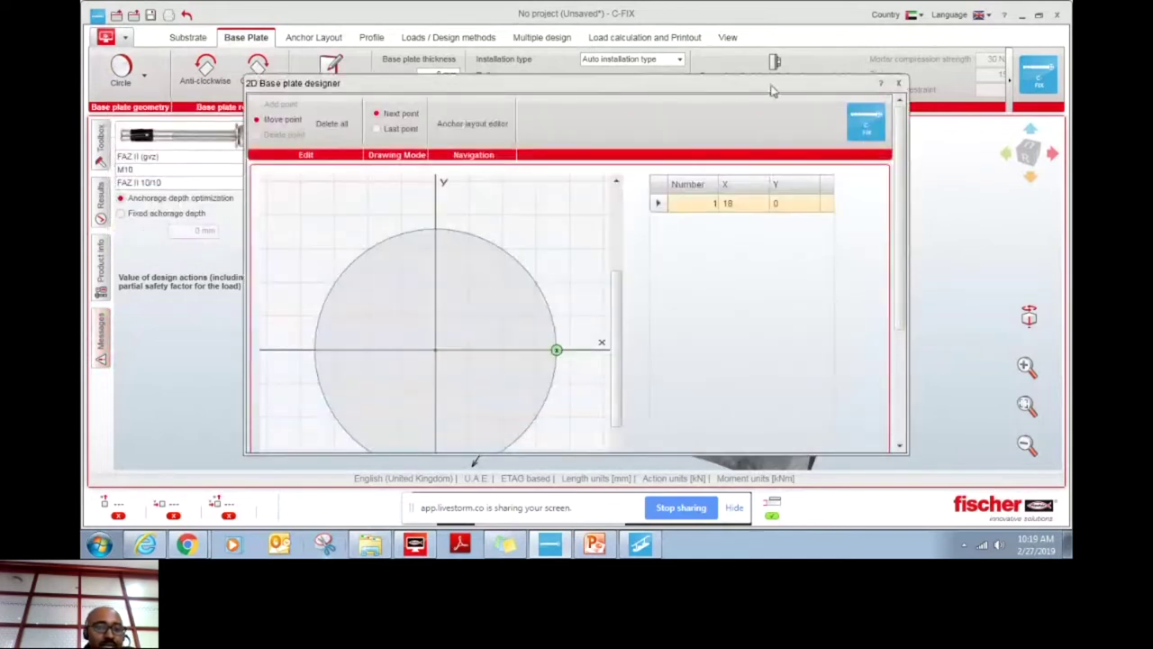
pyautogui.click(898, 84)
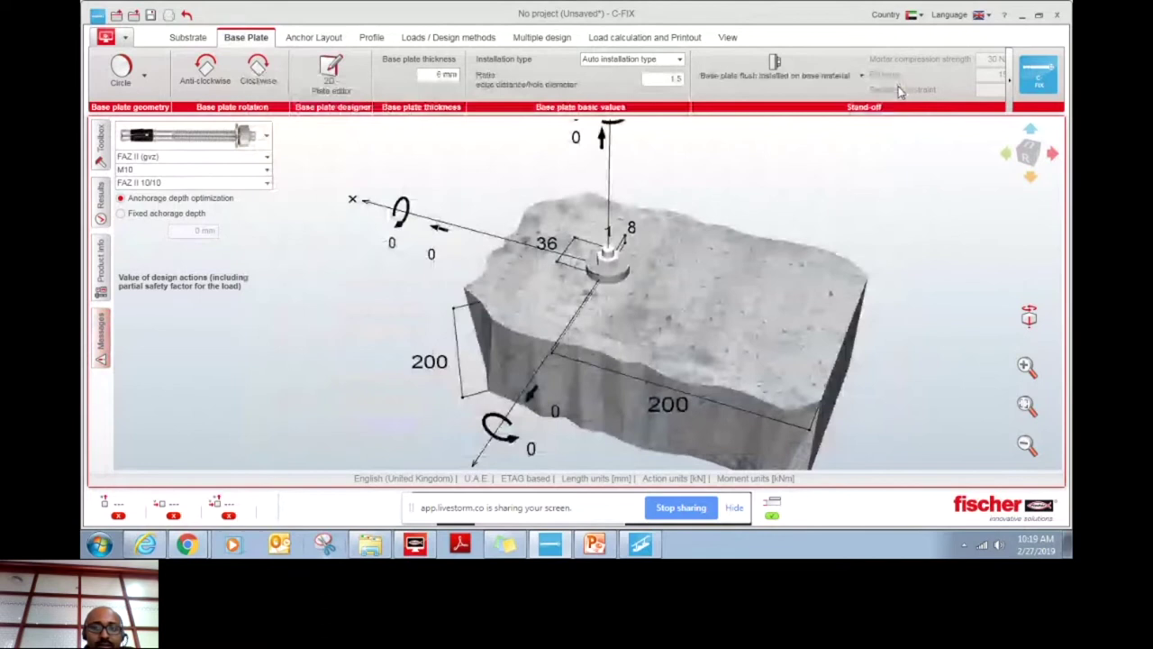
# Change the base plate to a rectangle and set both of its side lengths to 200 mm.
pyautogui.click(124, 70)
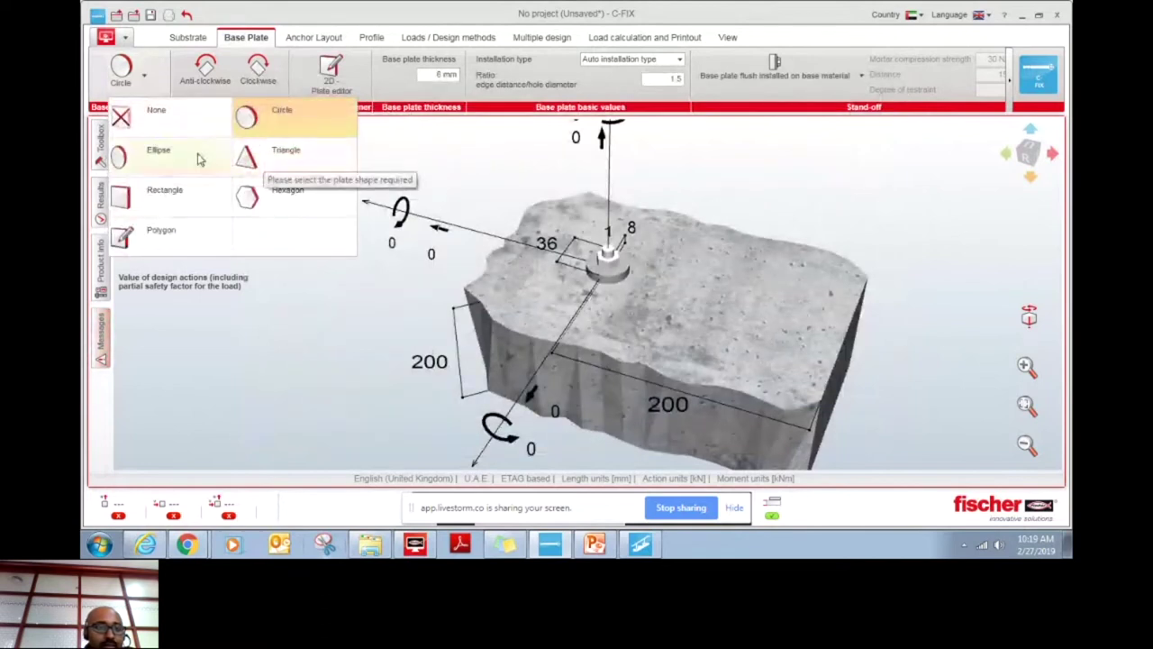
pyautogui.click(178, 205)
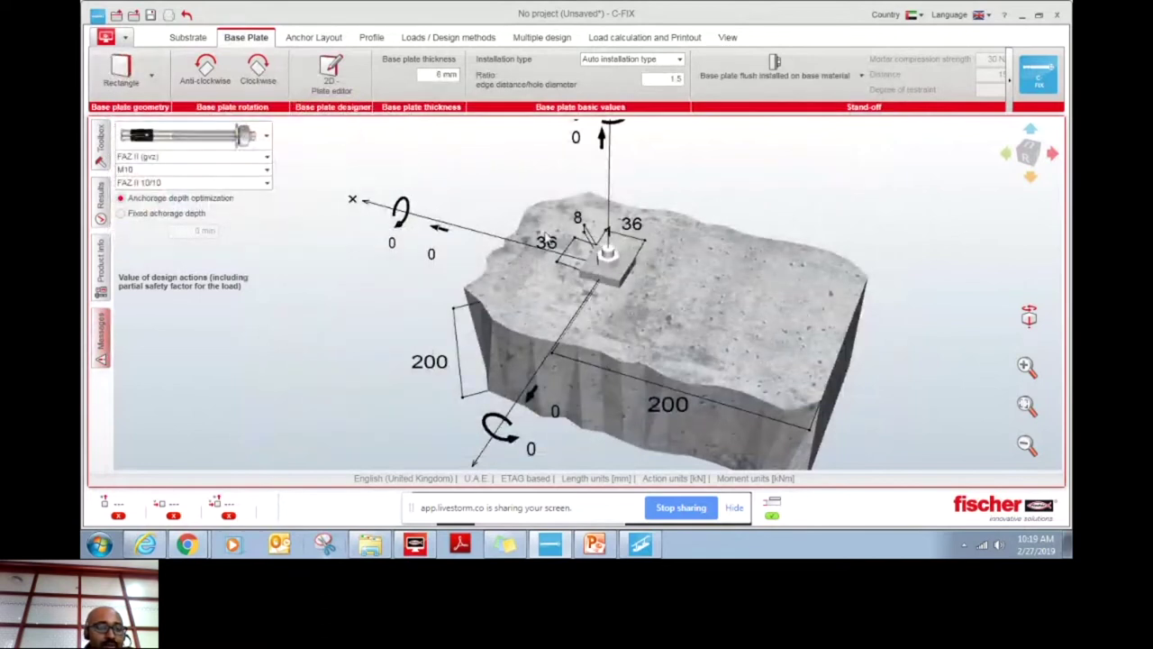
pyautogui.click(631, 224)
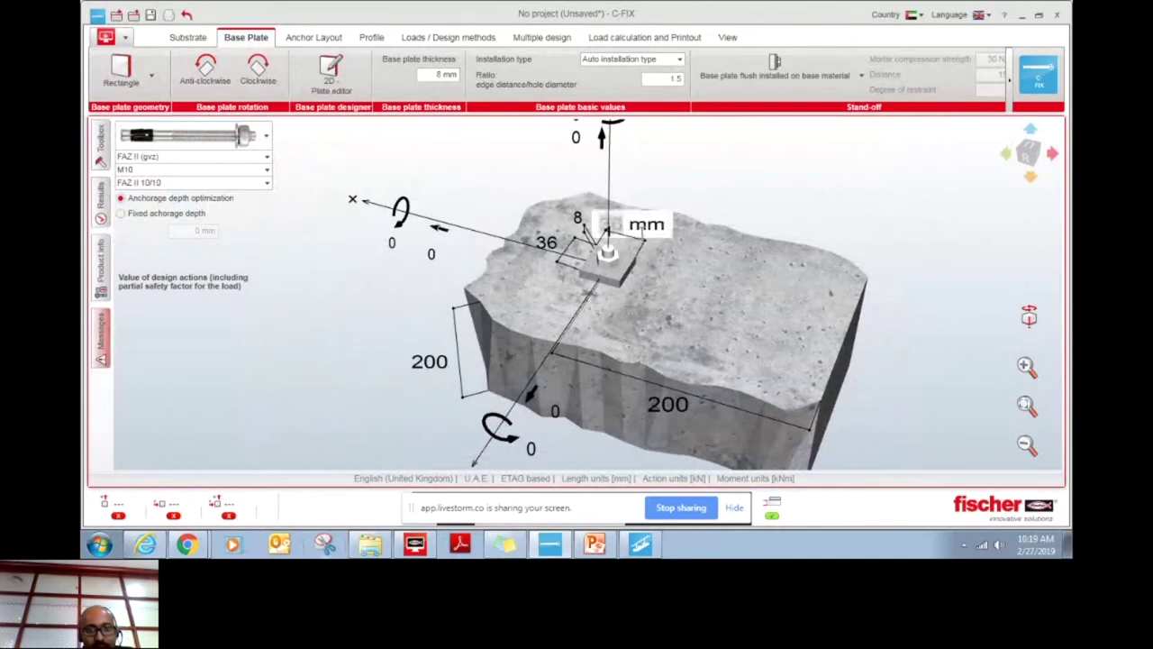
pyautogui.write('200')
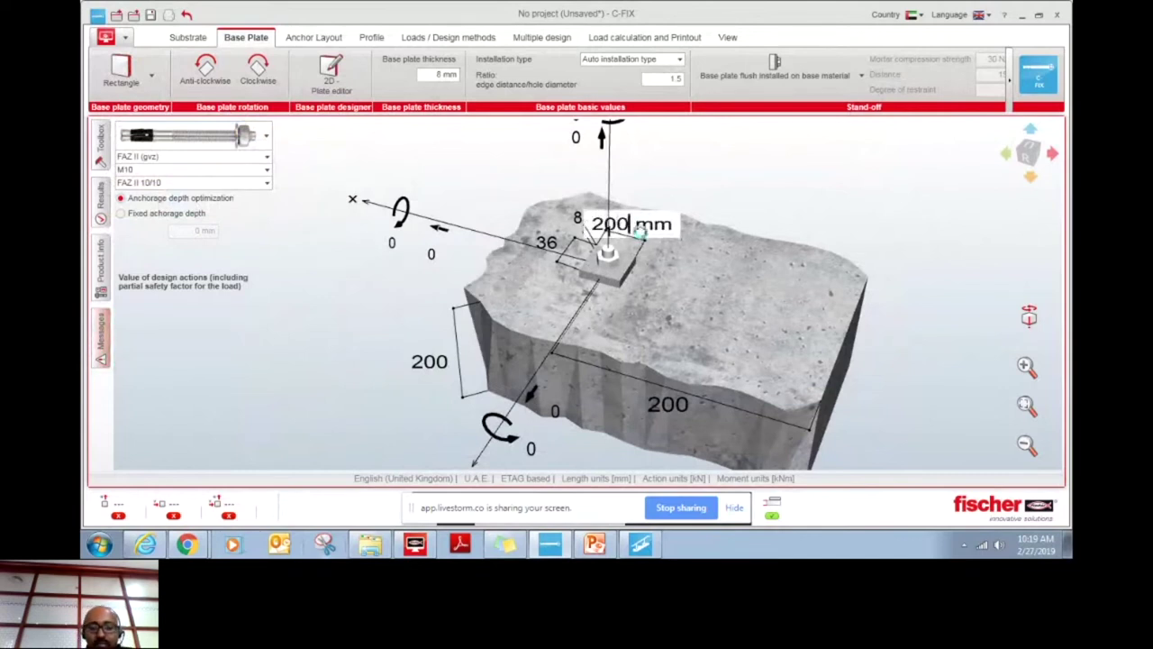
pyautogui.press('Return')
pyautogui.click(444, 211)
pyautogui.write('200')
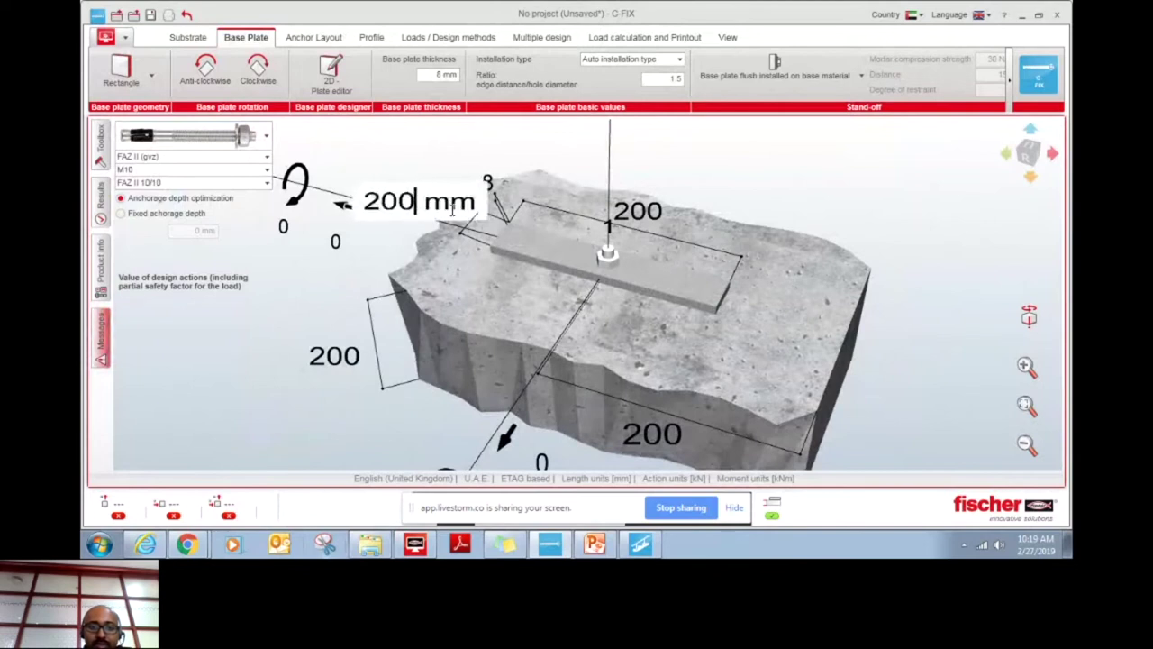
pyautogui.press('Return')
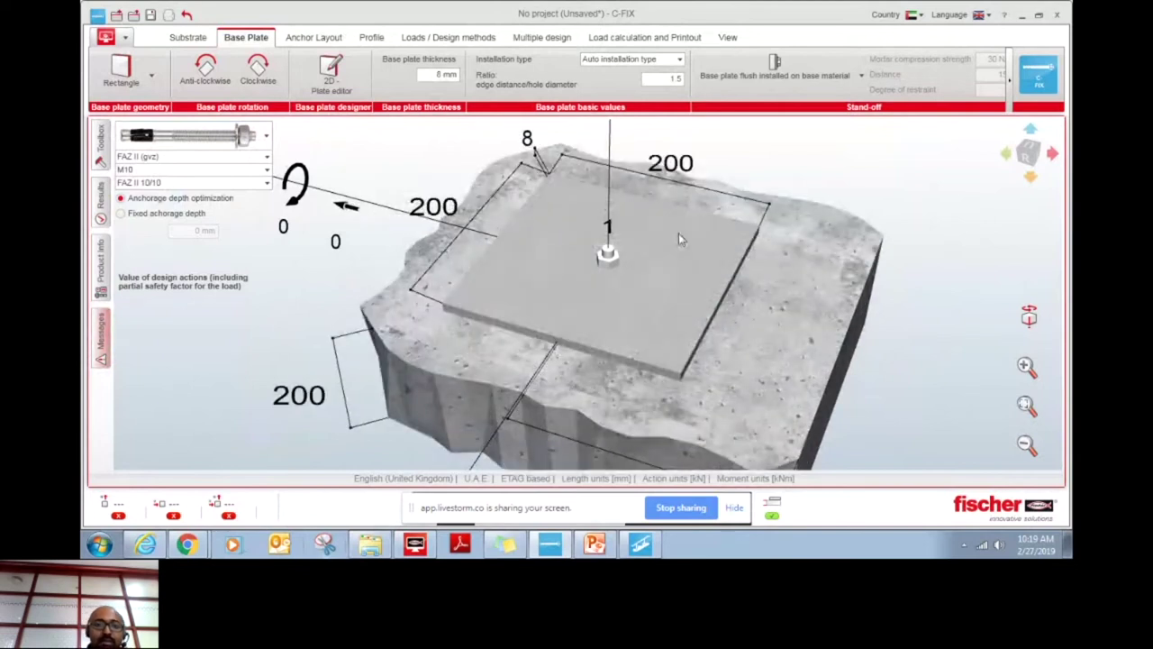
# Change the base plate geometry from the rectangle to a polygon and bring its full square outline into the 2D Base plate designer.
pyautogui.scroll(-2, 538, 246)
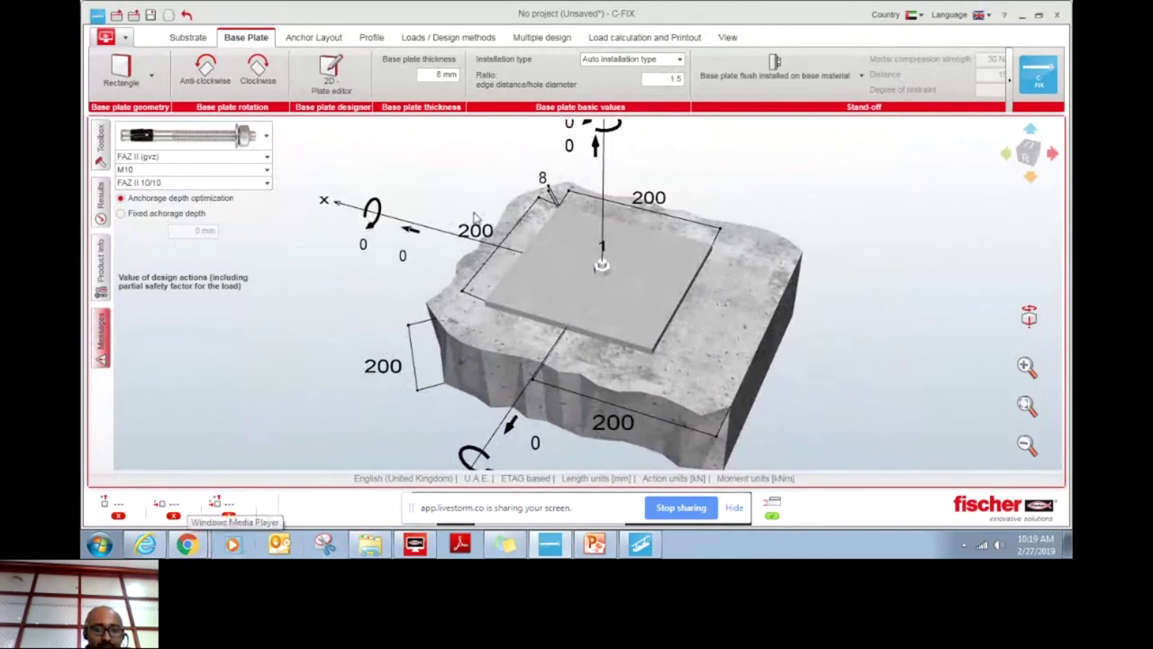
pyautogui.click(151, 77)
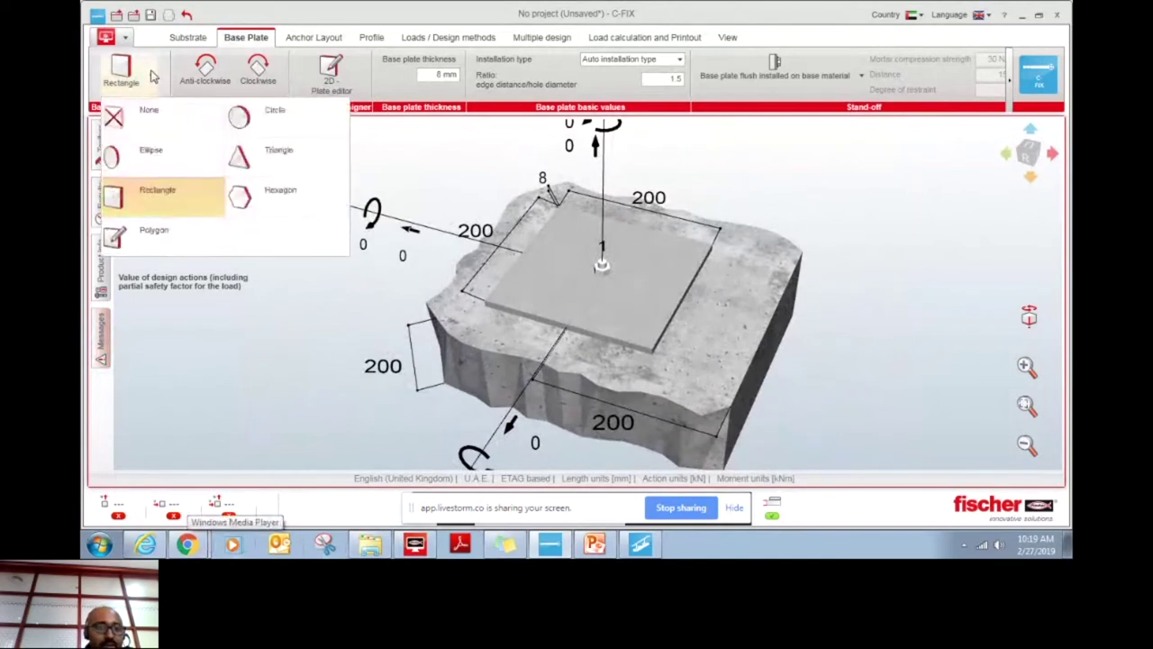
pyautogui.click(149, 232)
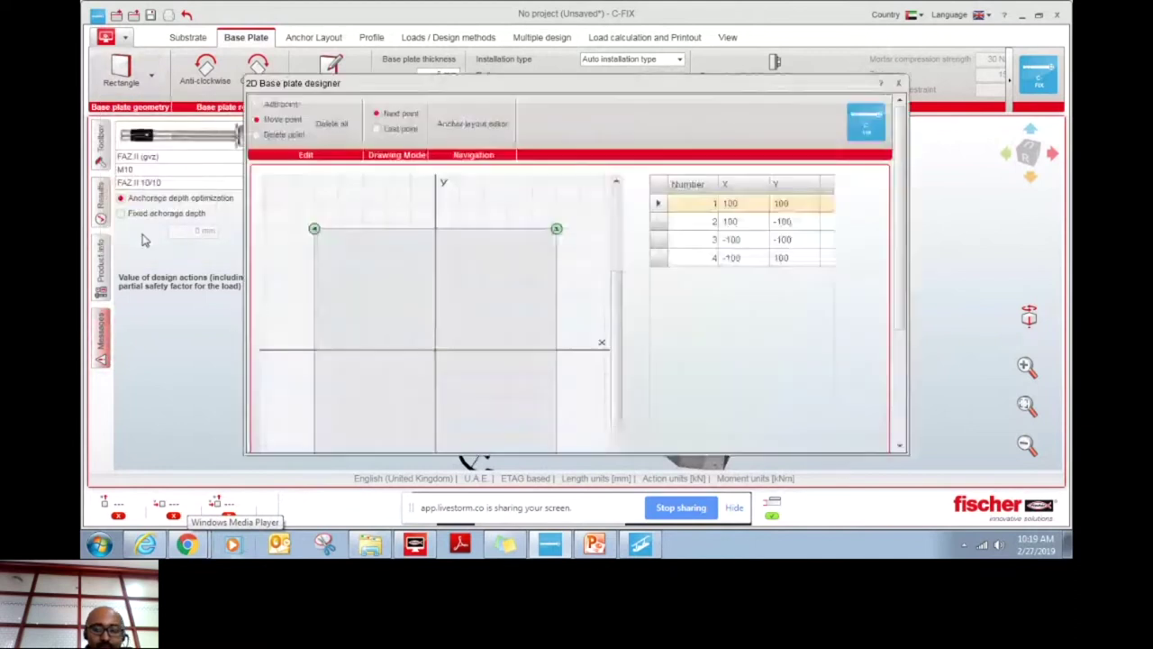
pyautogui.scroll(-3, 526, 229)
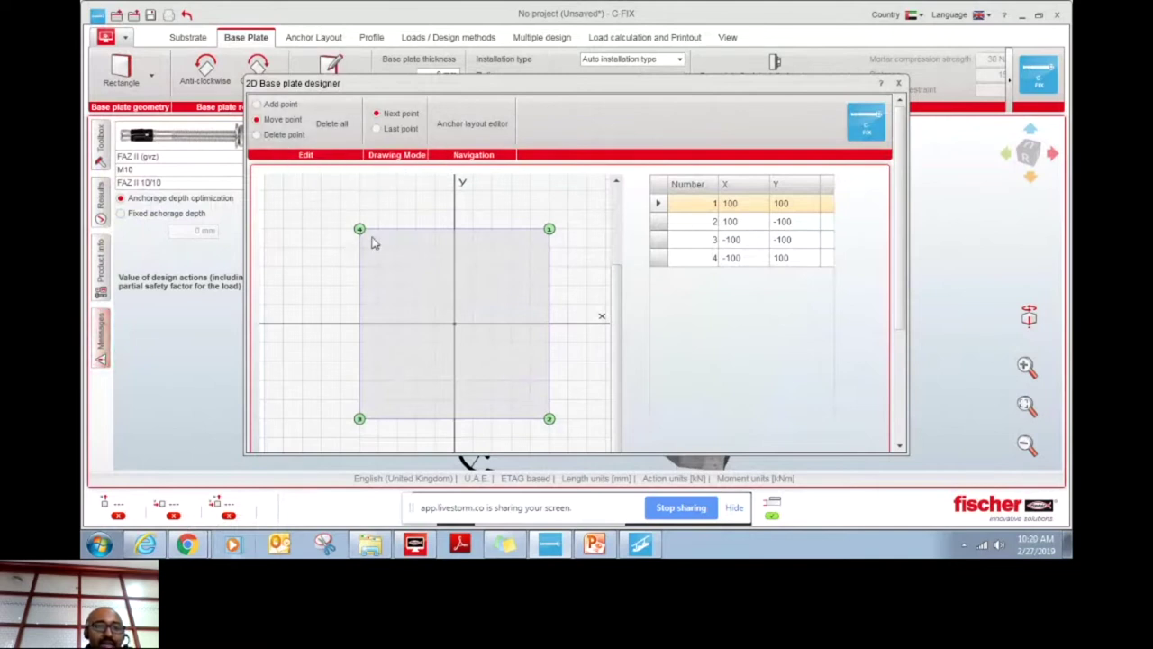
# Add four polygon points outside the square outline at X/Y (-160, -40), (-160, 40), (-40, -140) and (40, -140).
pyautogui.click(287, 106)
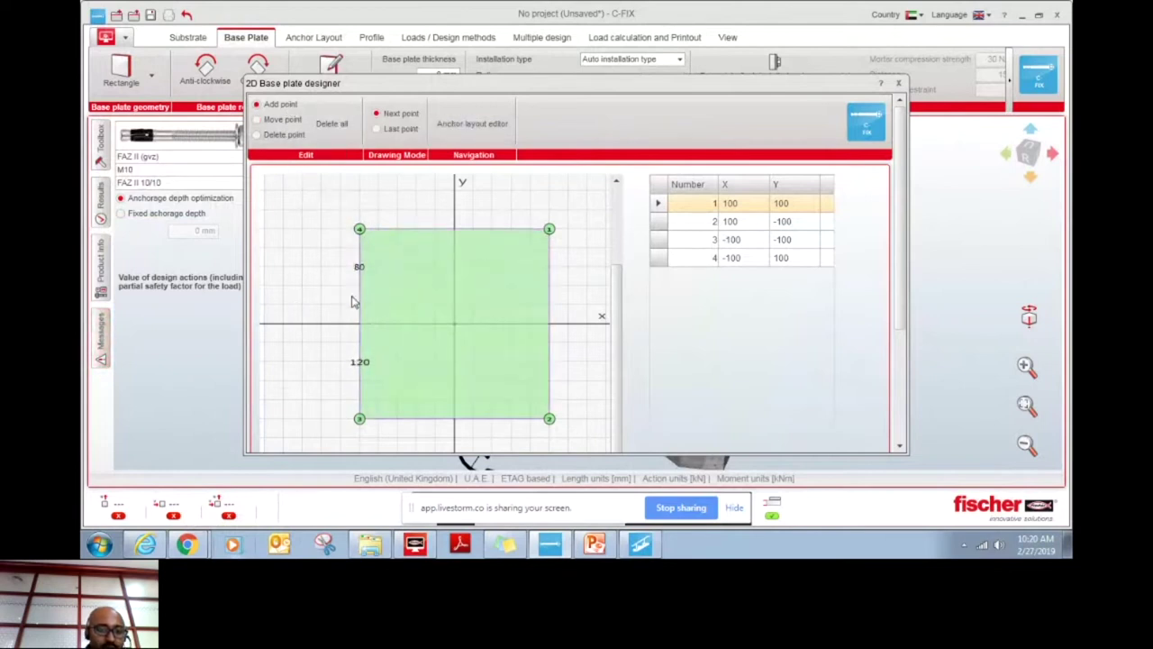
pyautogui.click(302, 361)
pyautogui.click(302, 287)
pyautogui.scroll(-3, 304, 286)
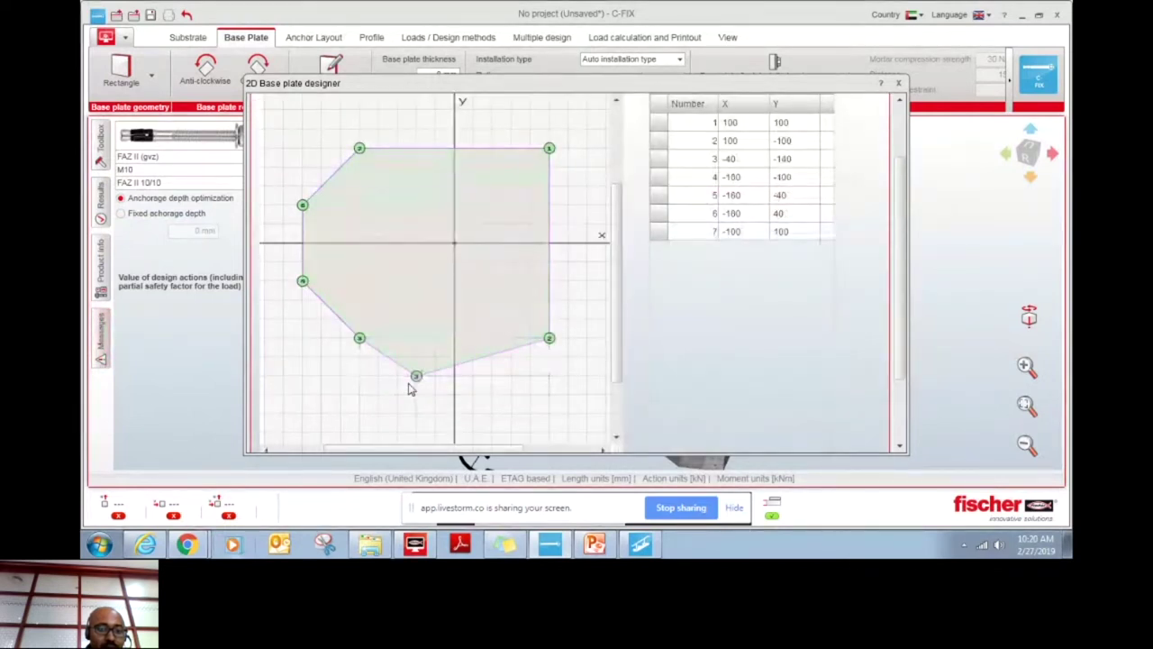
pyautogui.click(410, 388)
pyautogui.click(494, 378)
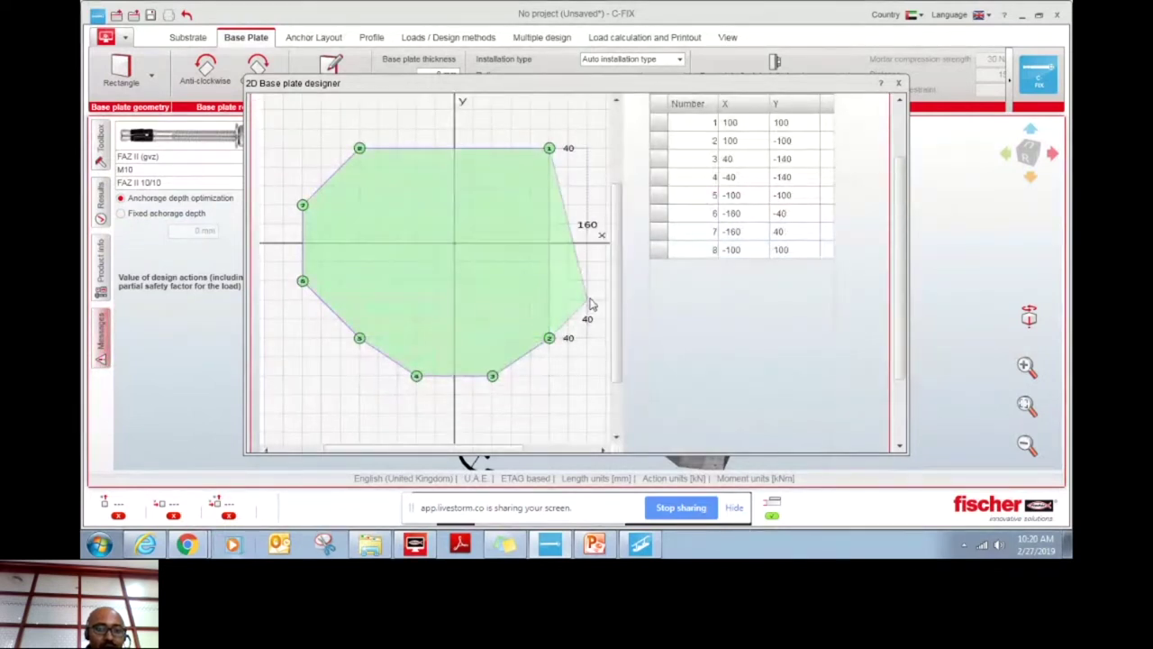
# Add four more polygon points at X/Y (140, -60), (140, 40), (40, 120) and (-60, 120).
pyautogui.click(587, 300)
pyautogui.click(588, 206)
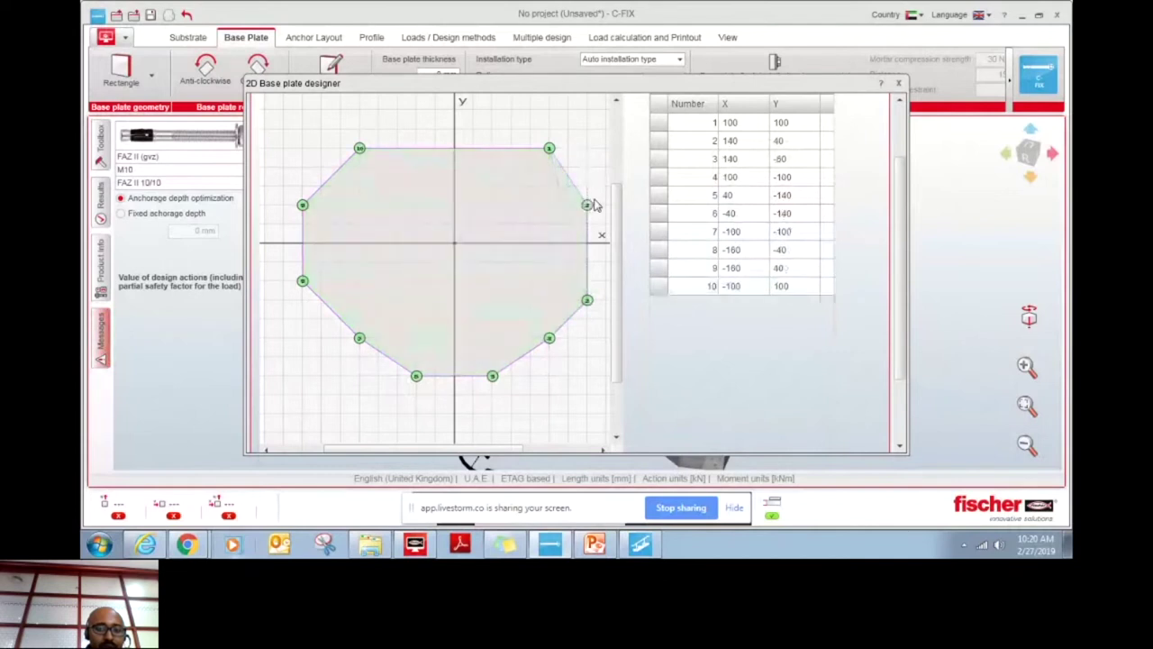
pyautogui.click(492, 129)
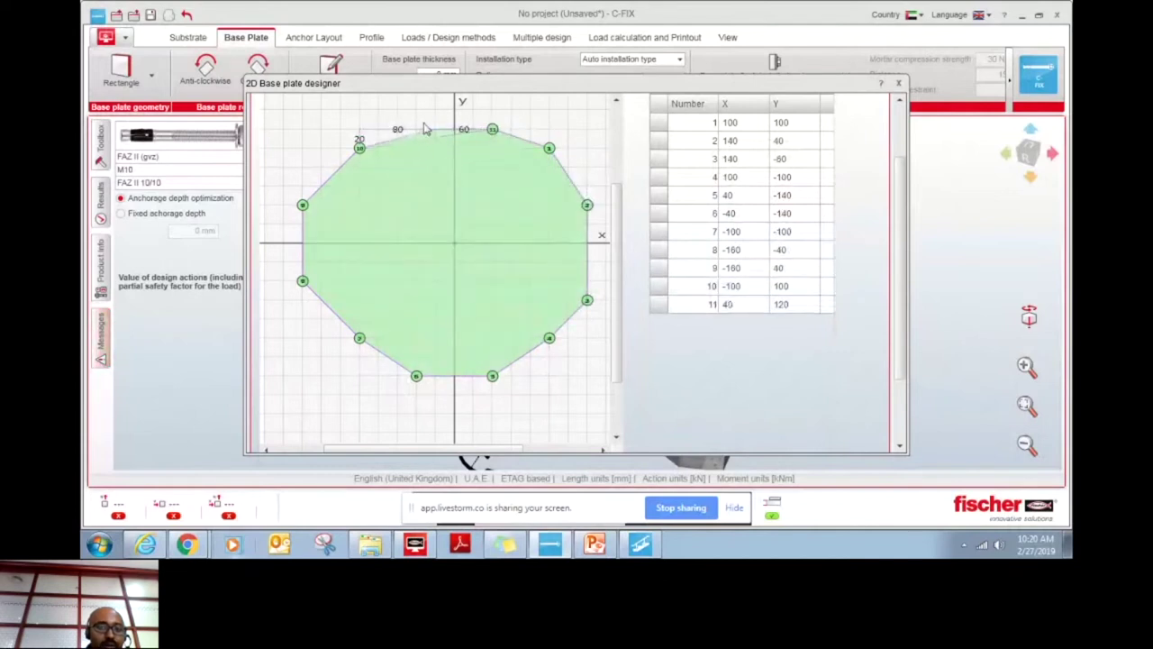
pyautogui.click(398, 130)
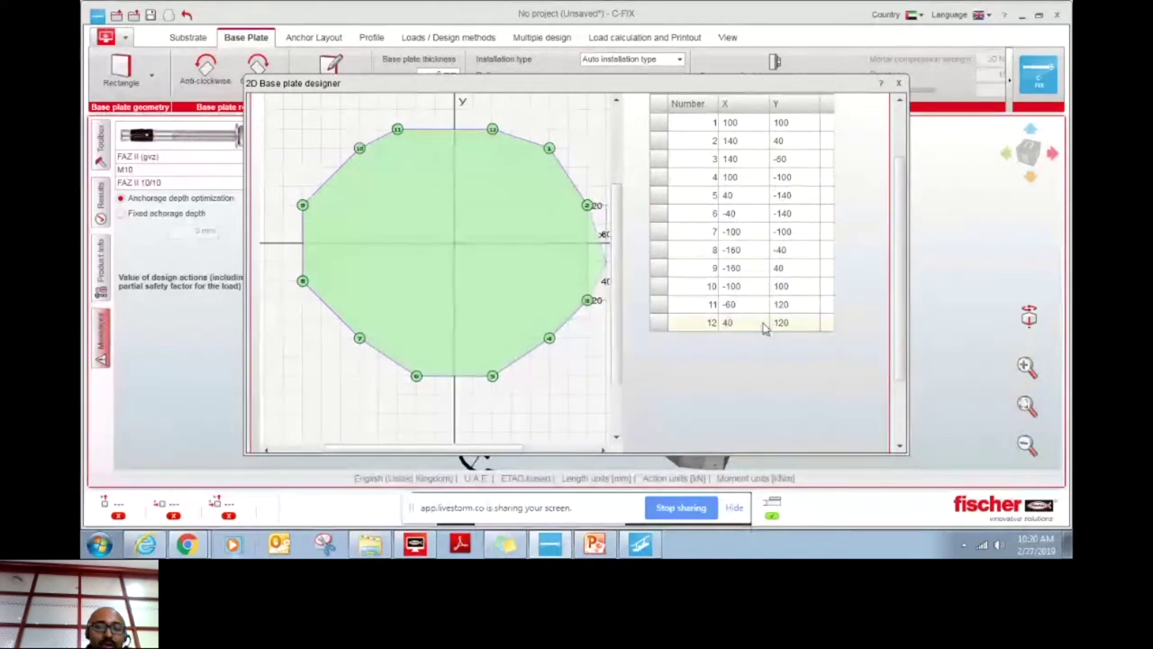
# Set the X coordinate of polygon point 1 to 120 in the designer's coordinate table.
pyautogui.moveTo(900, 232)
pyautogui.mouseDown()
pyautogui.moveTo(905, 257)
pyautogui.moveTo(901, 180)
pyautogui.mouseUp()
pyautogui.click(739, 205)
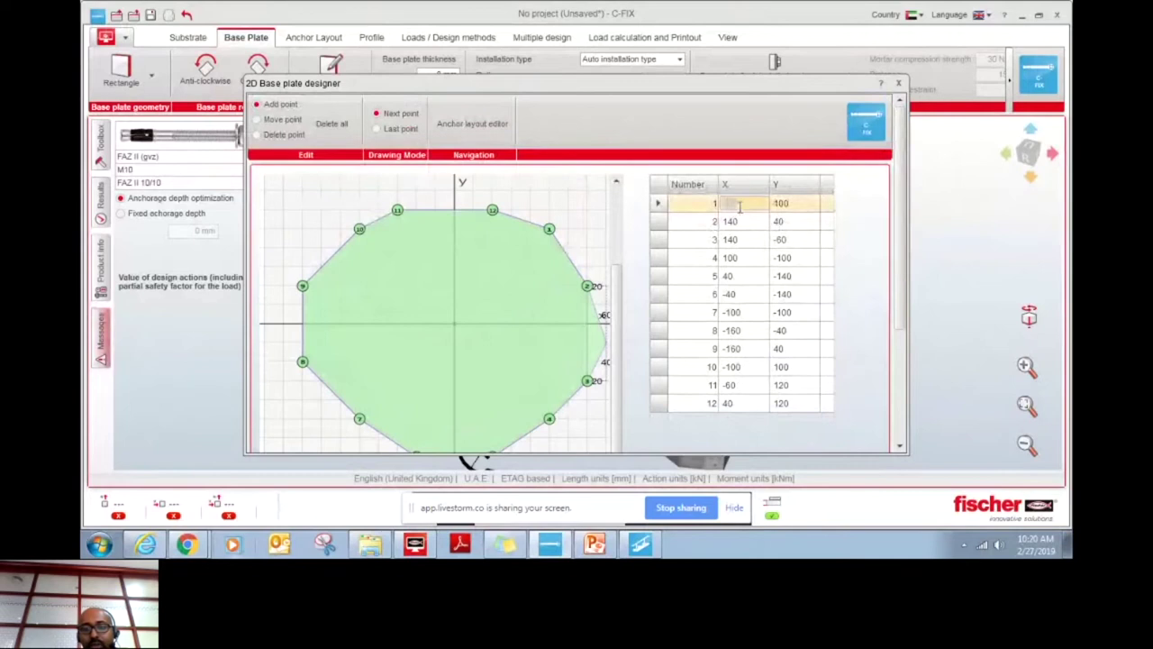
pyautogui.click(794, 204)
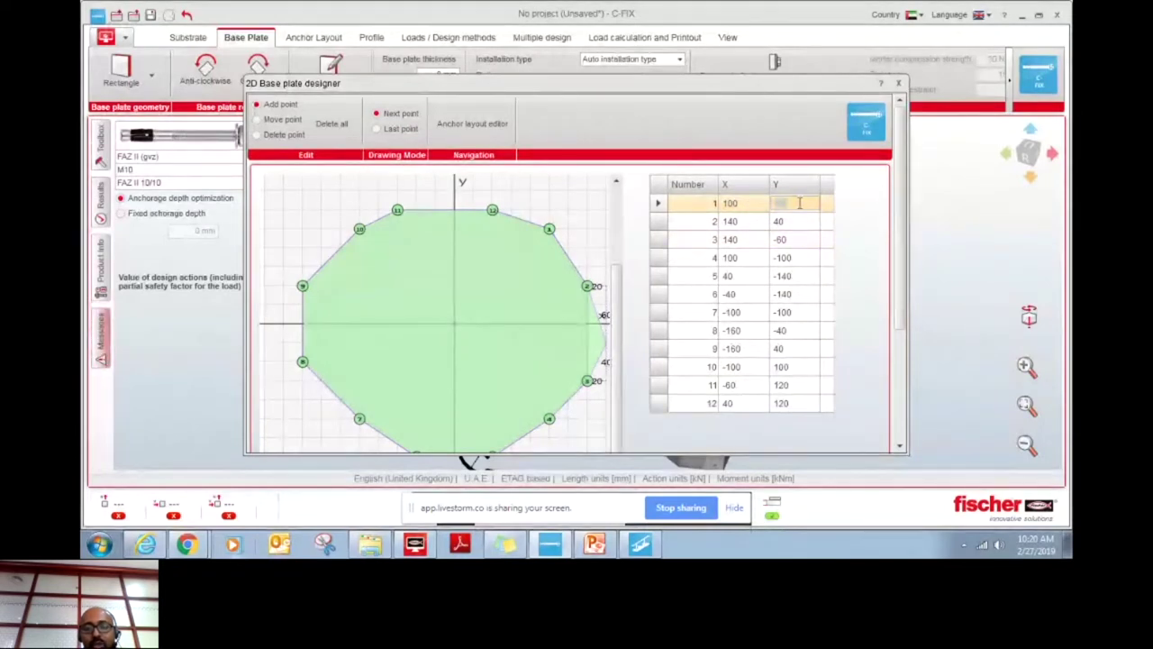
pyautogui.scroll(-1, 775, 336)
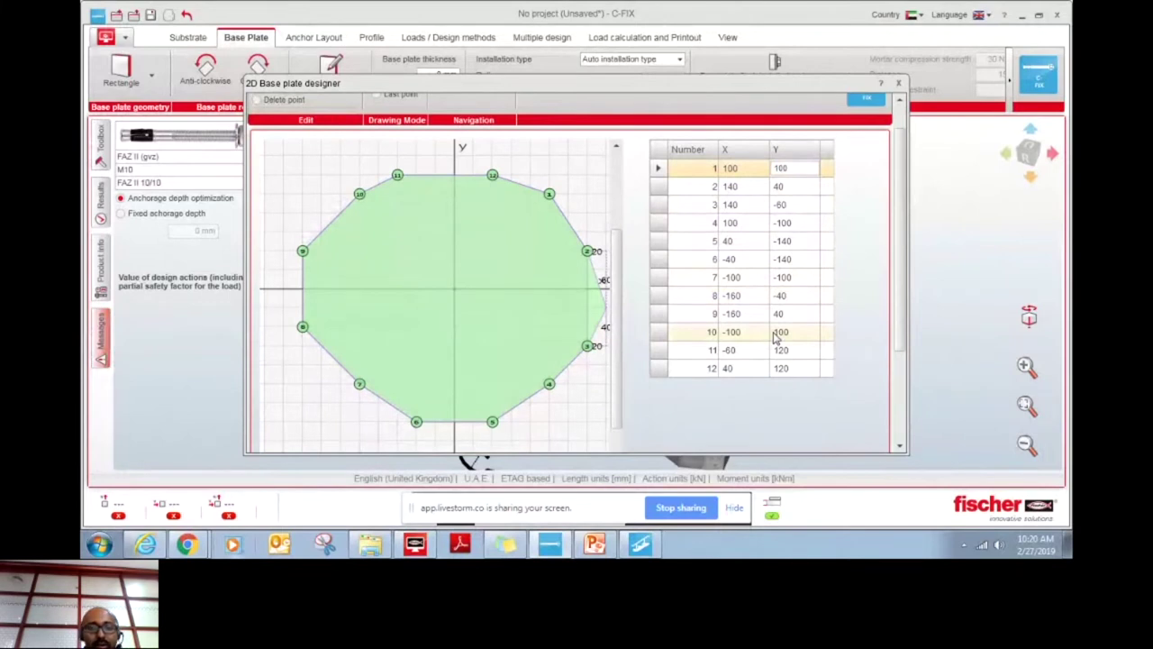
pyautogui.scroll(-2, 897, 326)
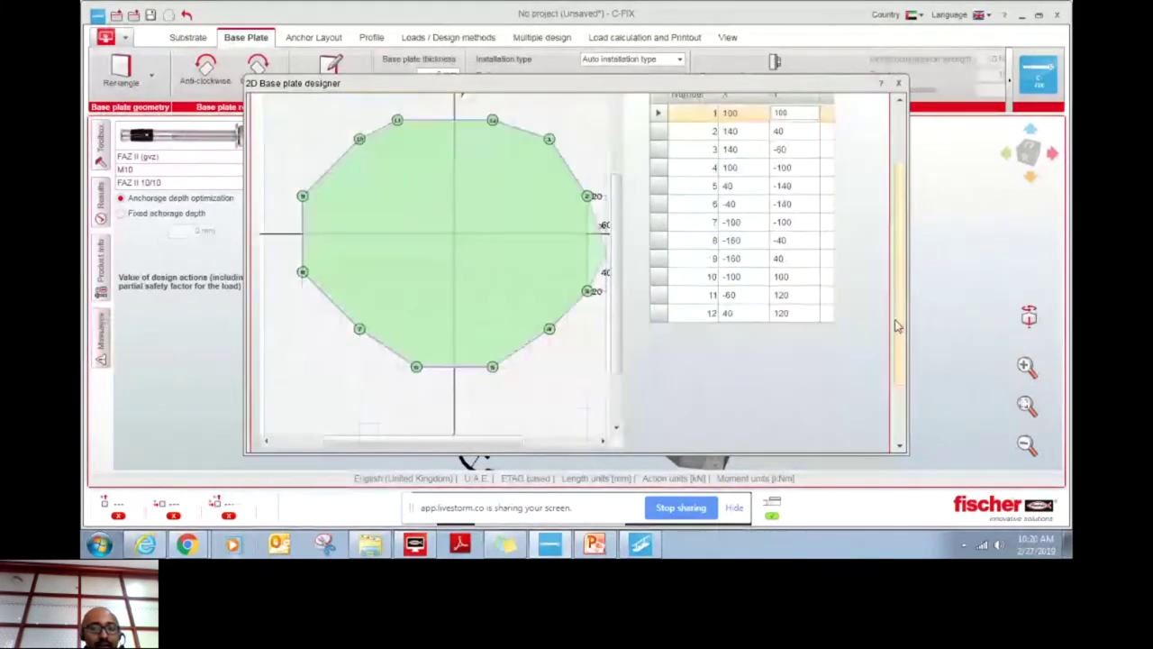
pyautogui.scroll(3, 897, 327)
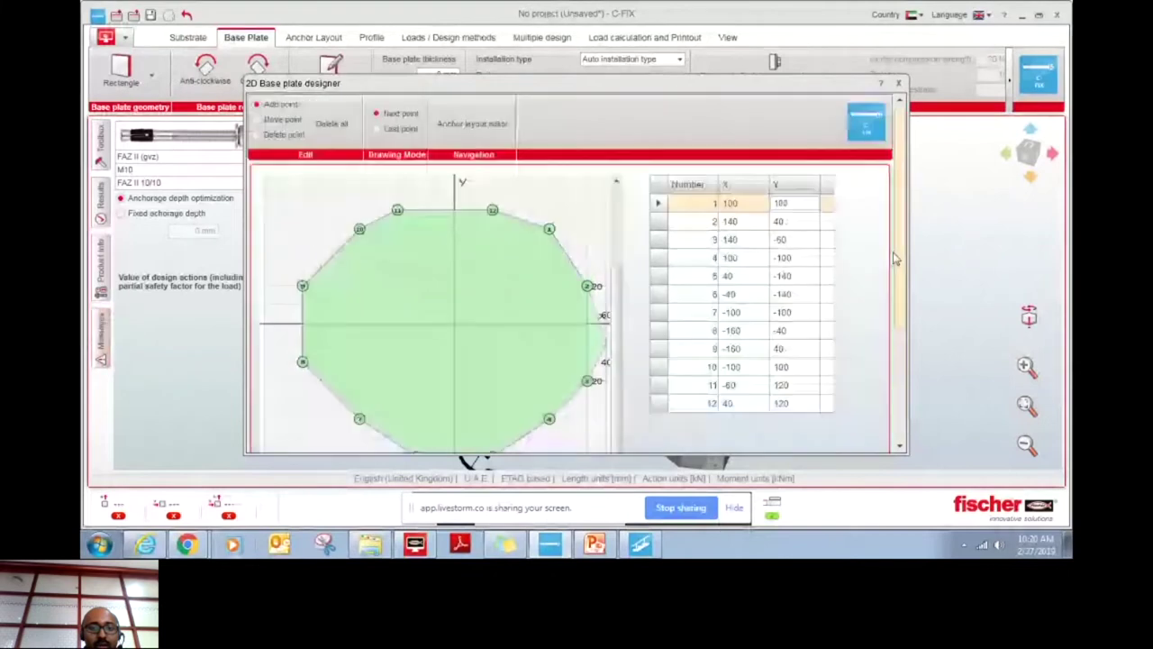
pyautogui.click(755, 207)
pyautogui.write('120')
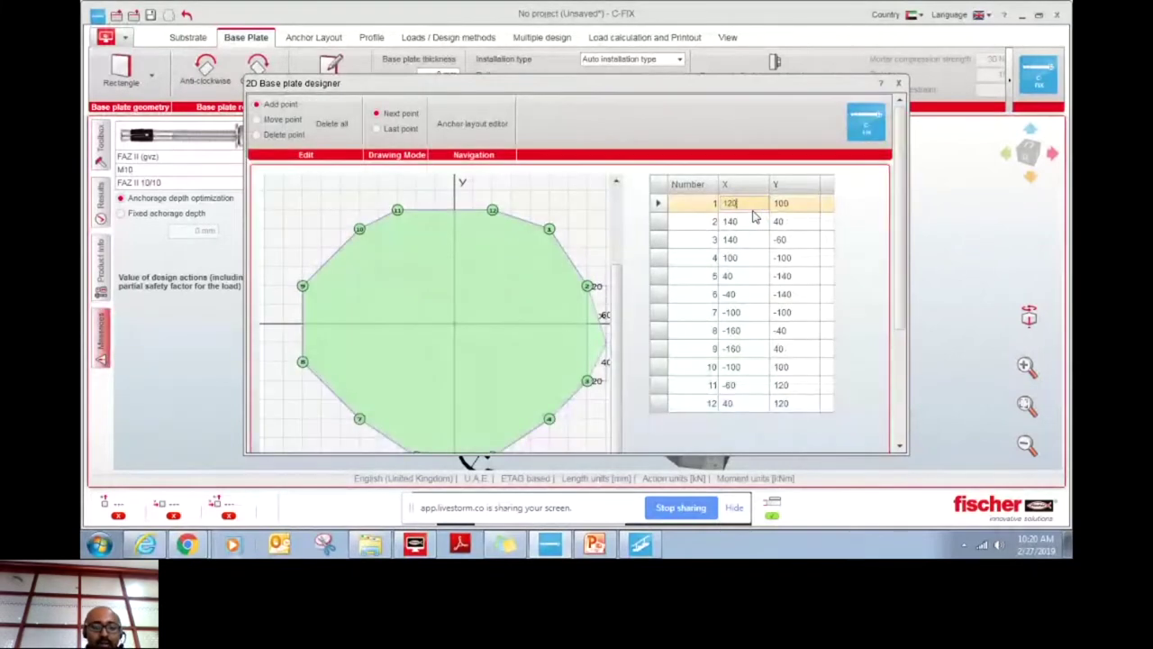
pyautogui.press('Return')
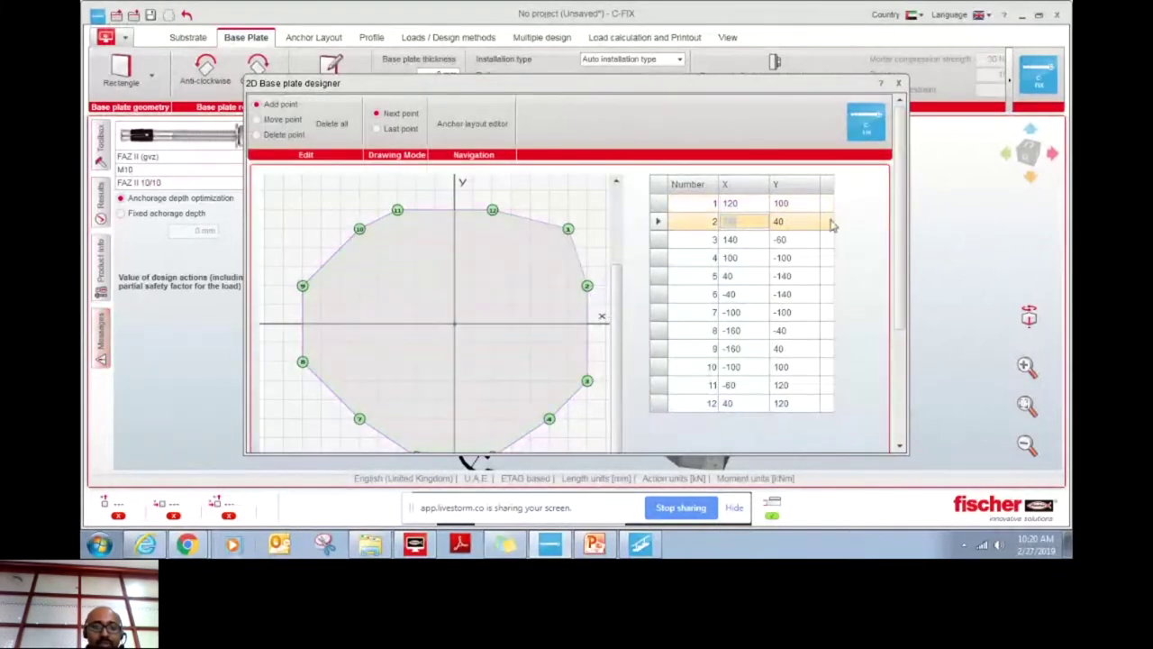
# Set the X coordinate of polygon point 2 to 120 and apply the polygon shape to the base plate.
pyautogui.press('Return')
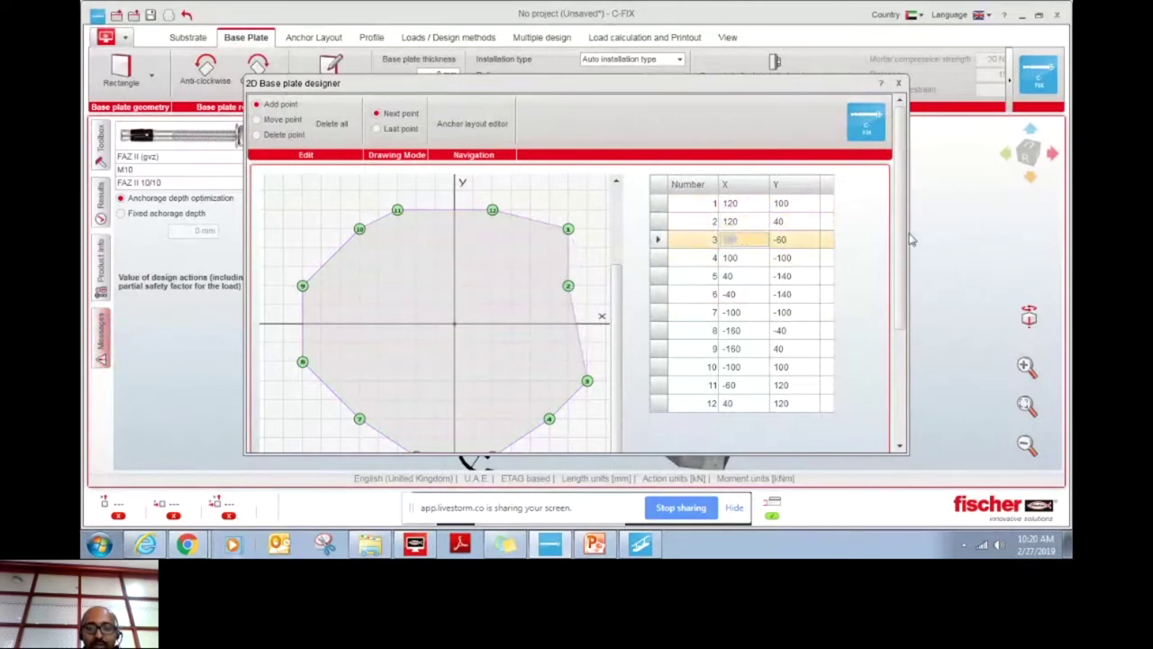
pyautogui.scroll(-1, 903, 251)
pyautogui.scroll(-5, 904, 252)
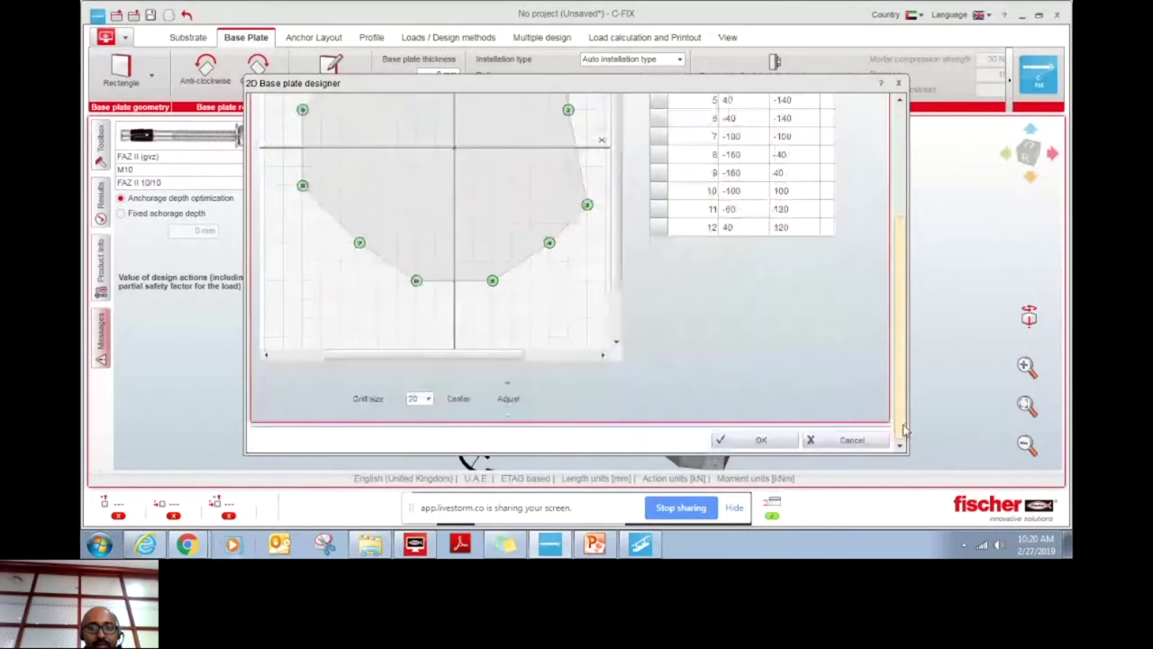
pyautogui.click(759, 439)
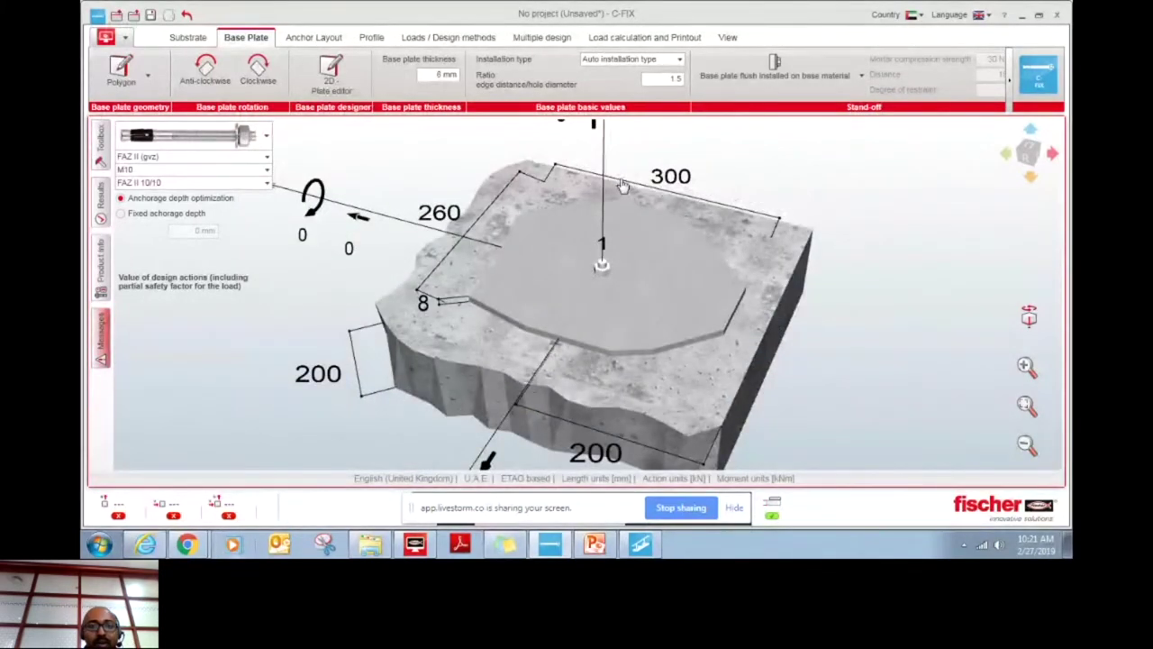
# Rotate the polygon base plate anti-clockwise in steps through a full turn.
pyautogui.click(208, 80)
pyautogui.click(210, 71)
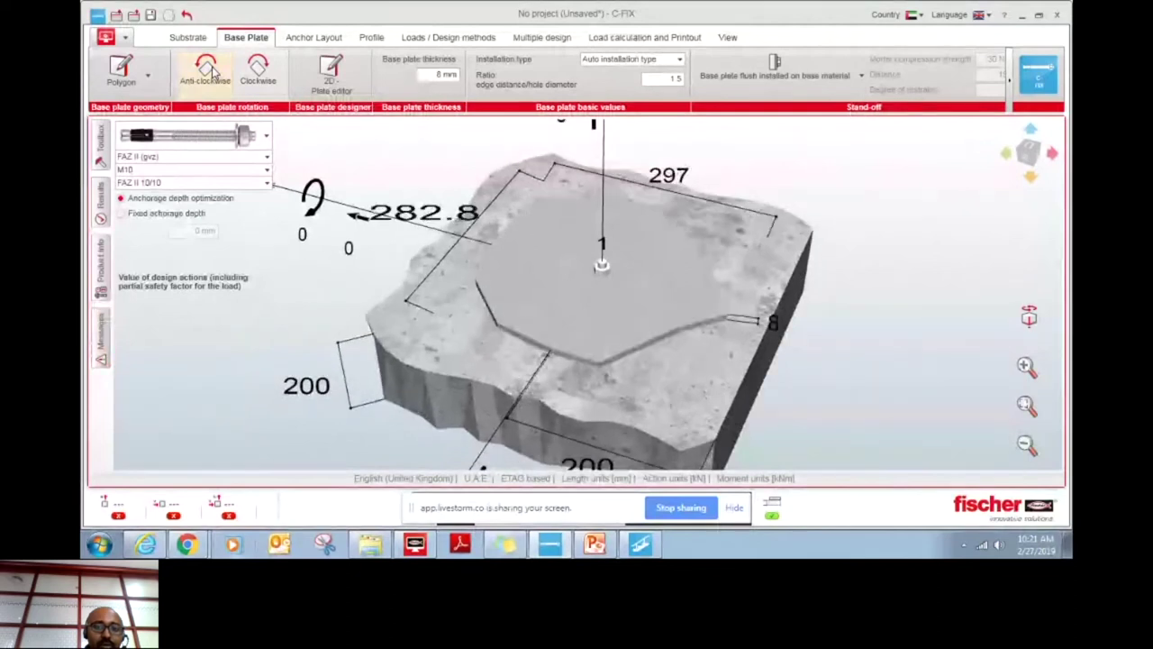
pyautogui.click(209, 70)
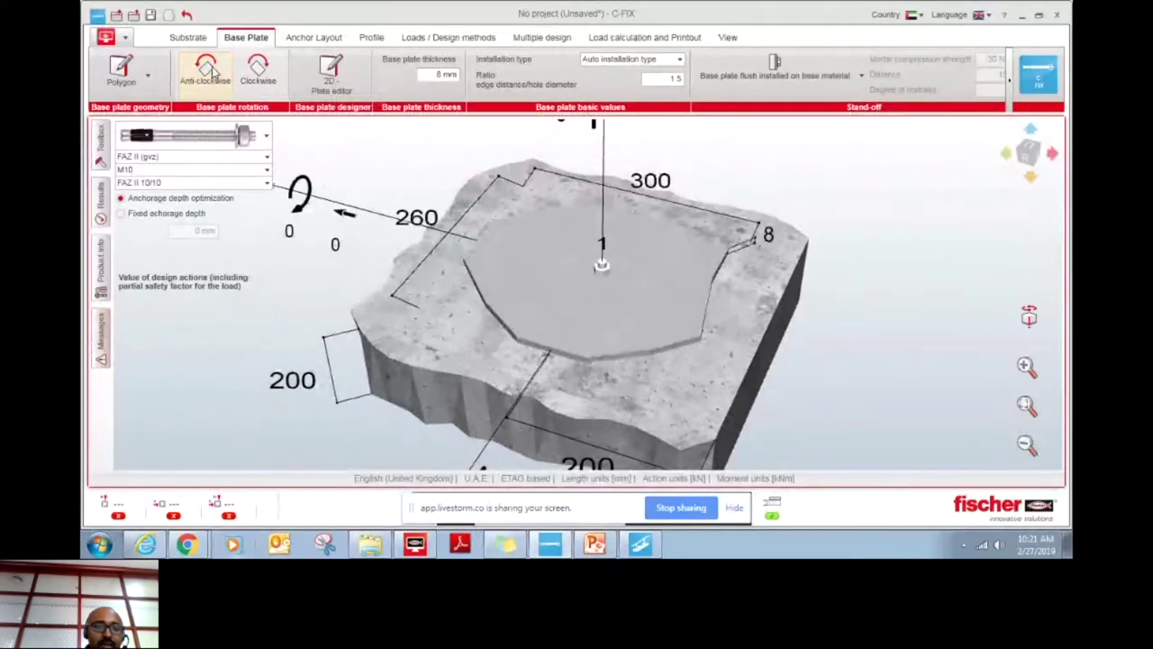
pyautogui.click(210, 71)
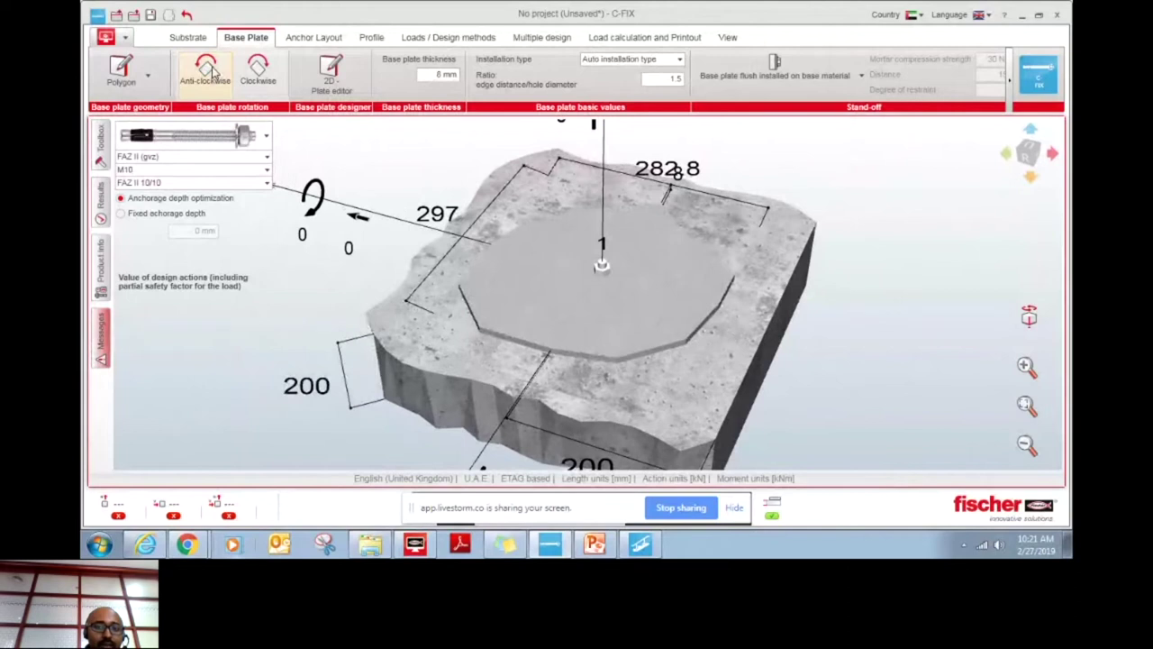
pyautogui.click(210, 71)
pyautogui.click(210, 71)
pyautogui.click(210, 71)
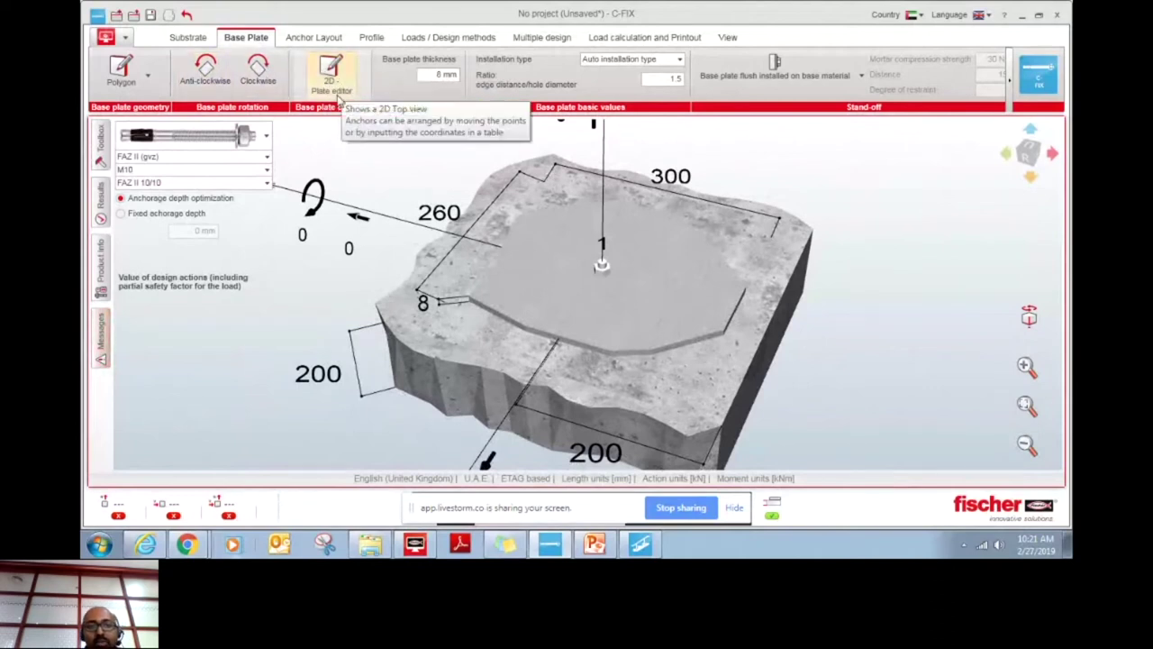
# Review the polygon's outline and point coordinates in the 2D plate editor and close it without changes.
pyautogui.click(334, 92)
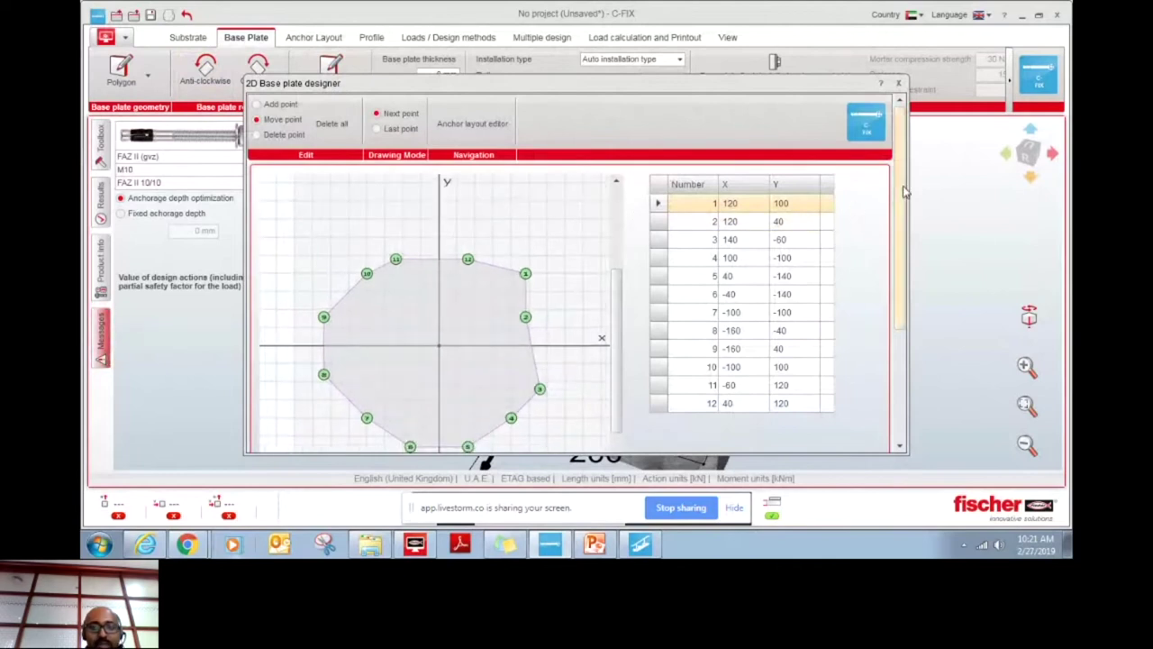
pyautogui.moveTo(903, 191); pyautogui.dragTo(908, 266)
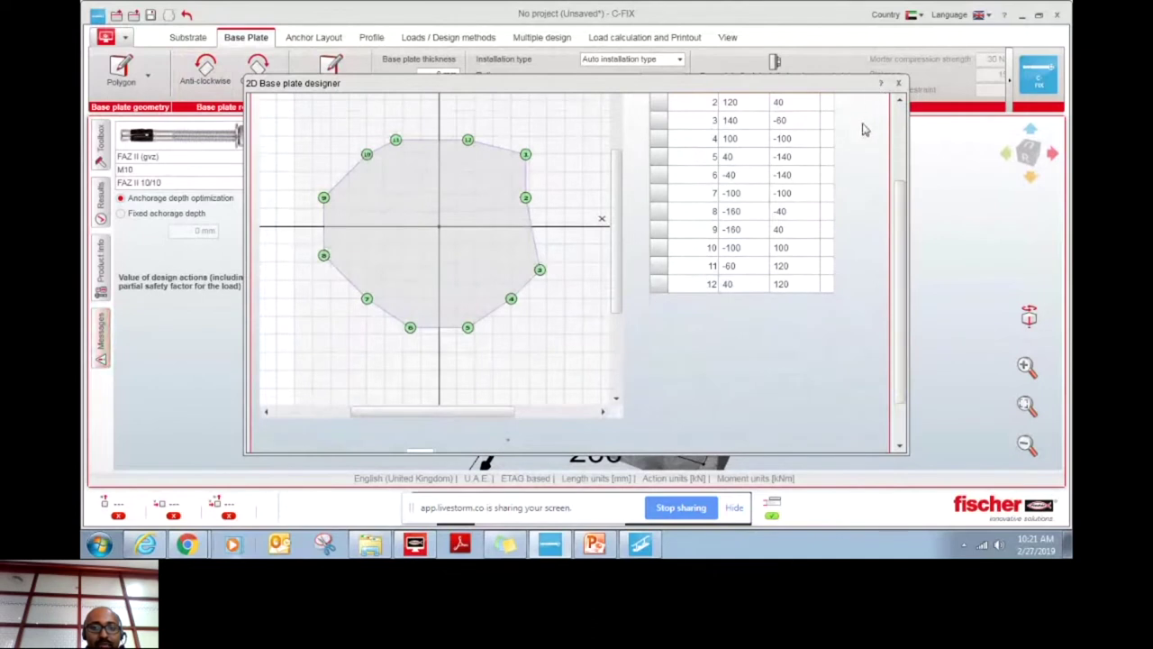
pyautogui.click(898, 84)
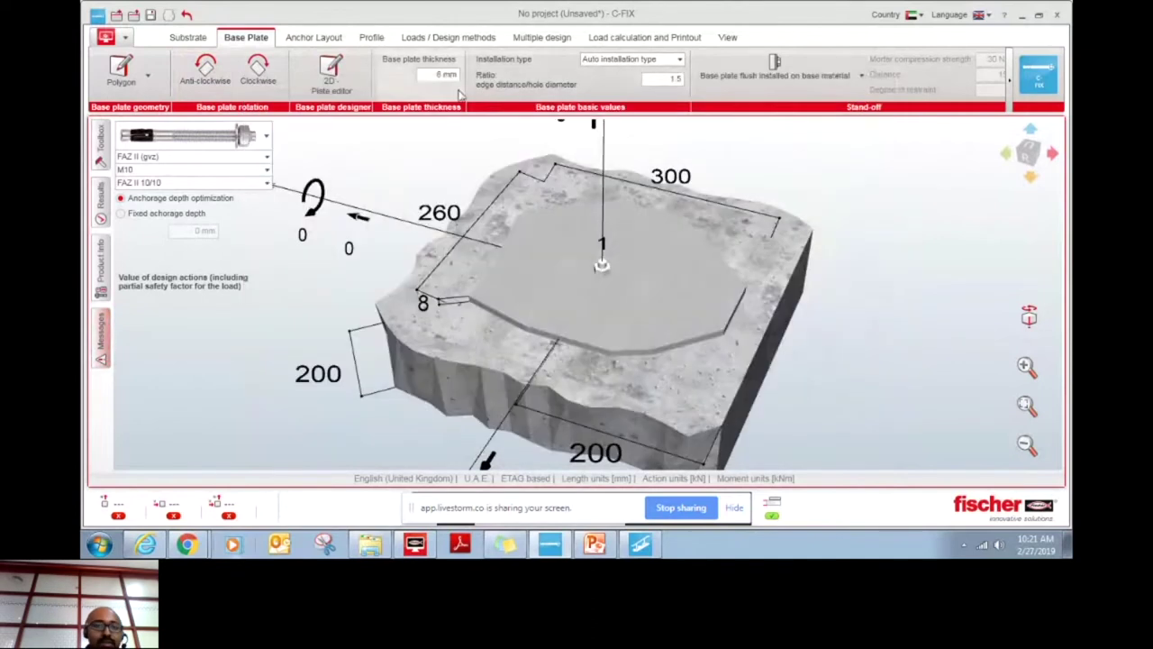
# Set the base plate thickness to 10 mm.
pyautogui.click(435, 72)
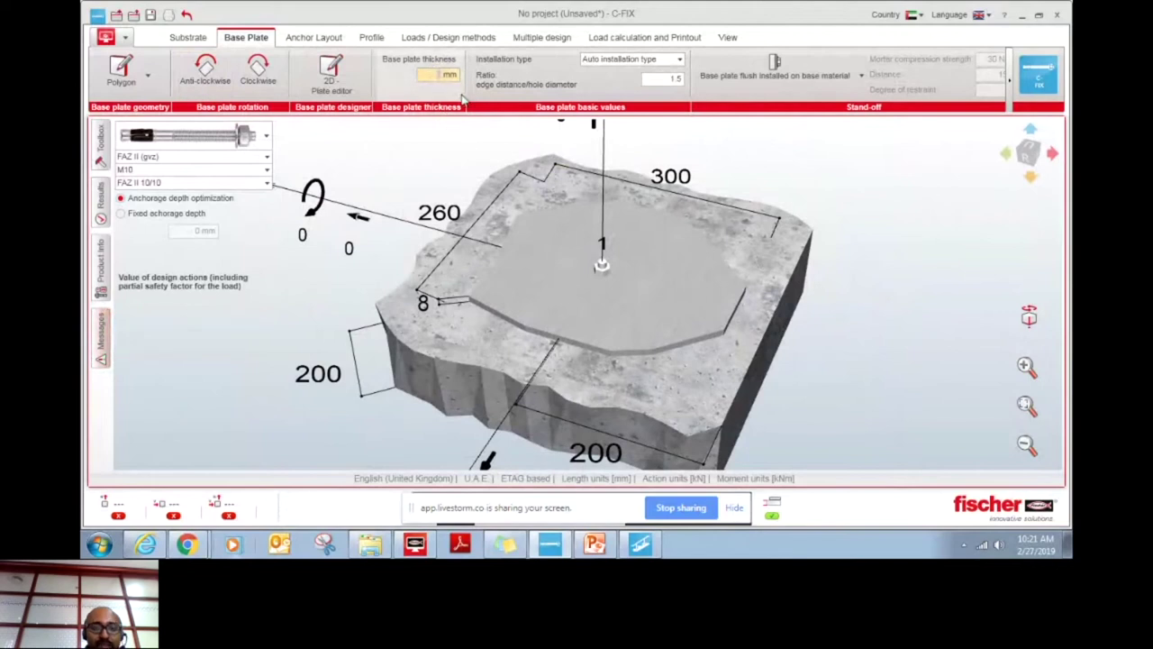
pyautogui.press('BackSpace')
pyautogui.write('10')
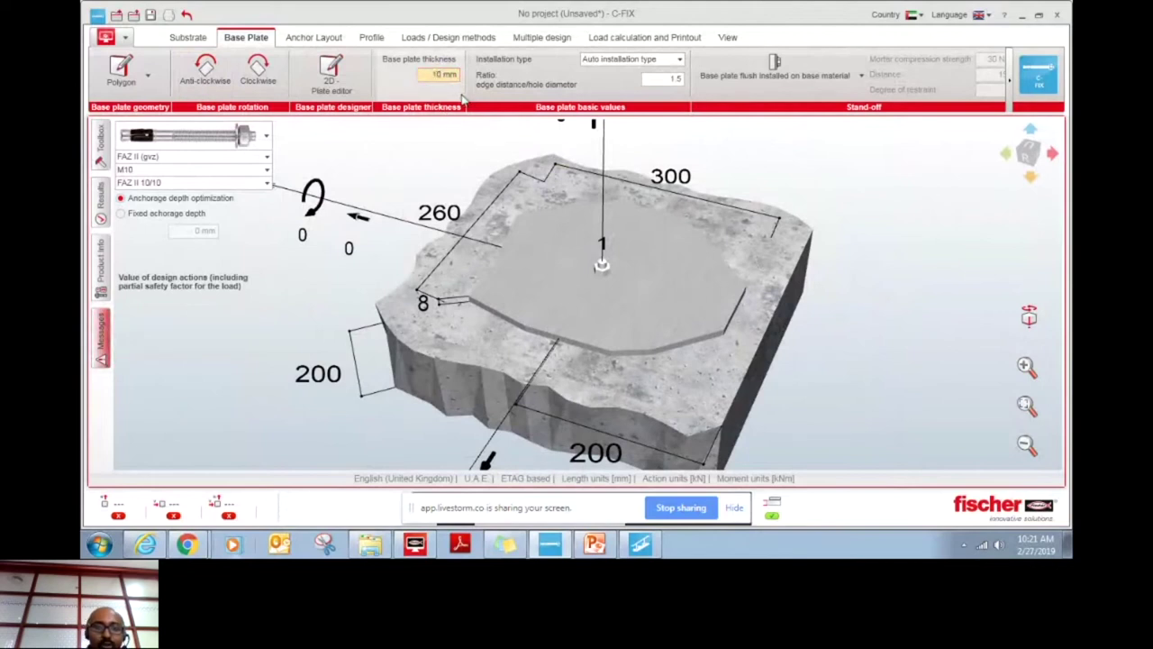
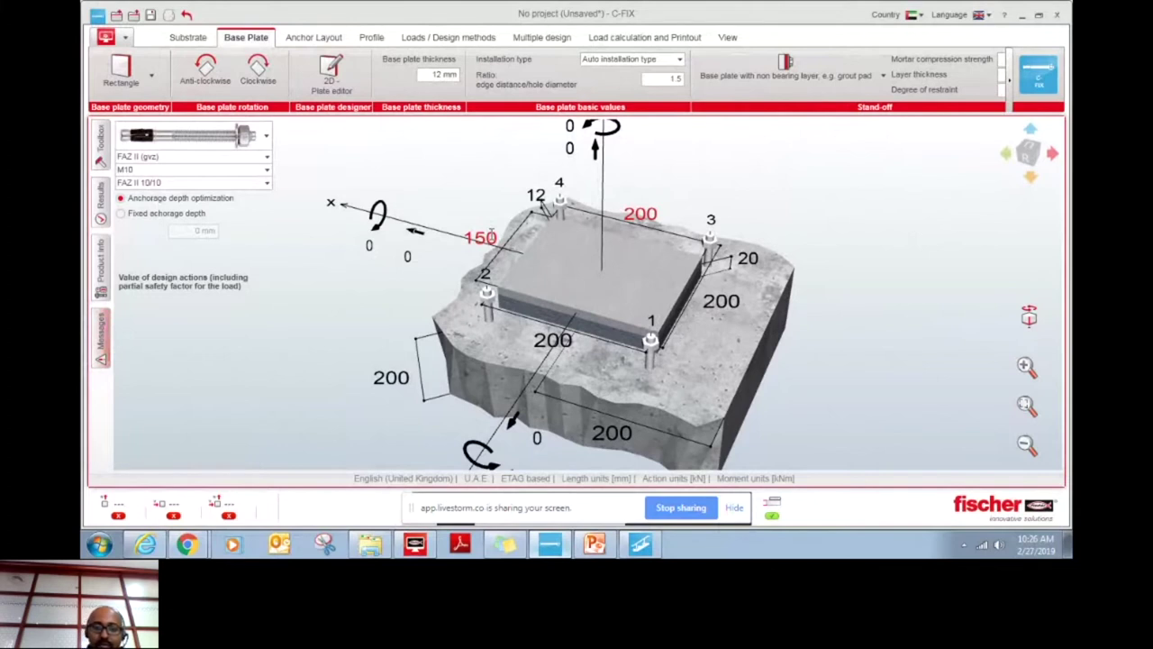
# Set the spacing between anchors 1 and 2 to 100 mm.
pyautogui.click(539, 338)
pyautogui.write('100')
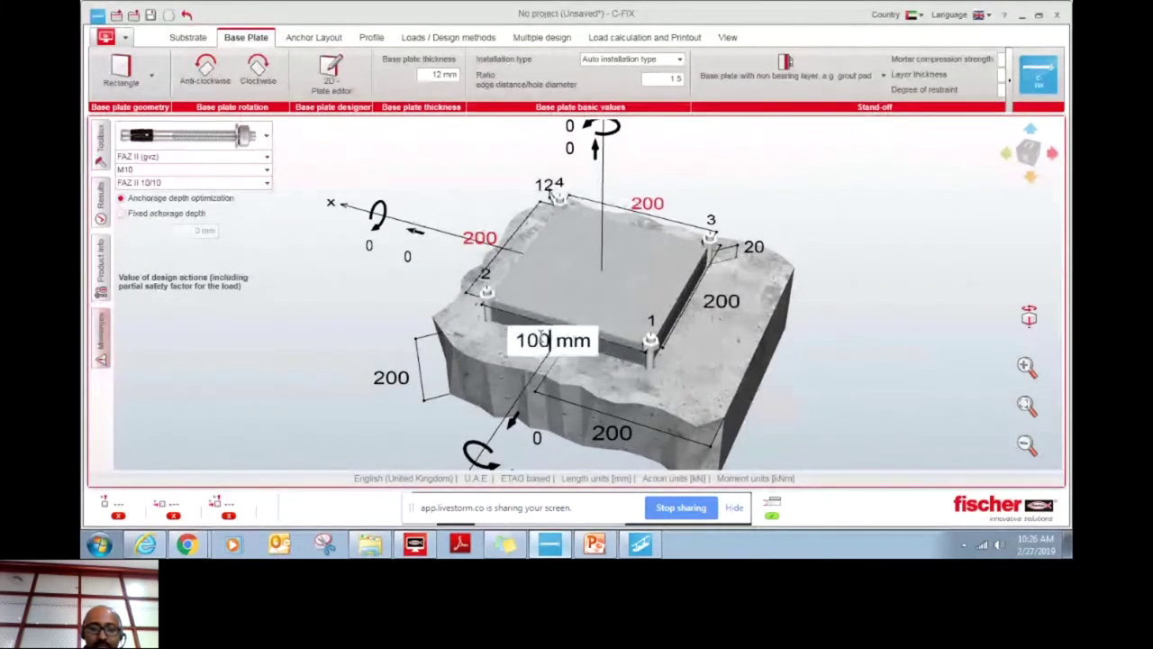
pyautogui.press('Return')
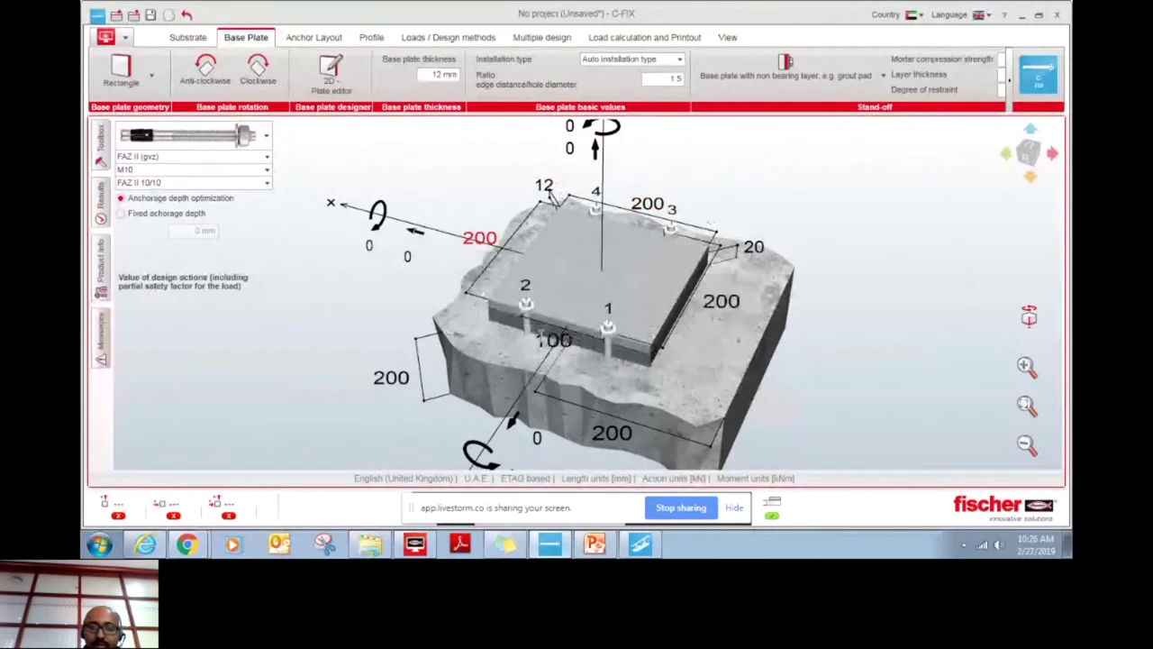
# Set the base plate's side at anchors 3 and 4 to 100 mm and its adjacent side to 300 mm.
pyautogui.click(632, 215)
pyautogui.write('1')
pyautogui.write('00')
pyautogui.press('Return')
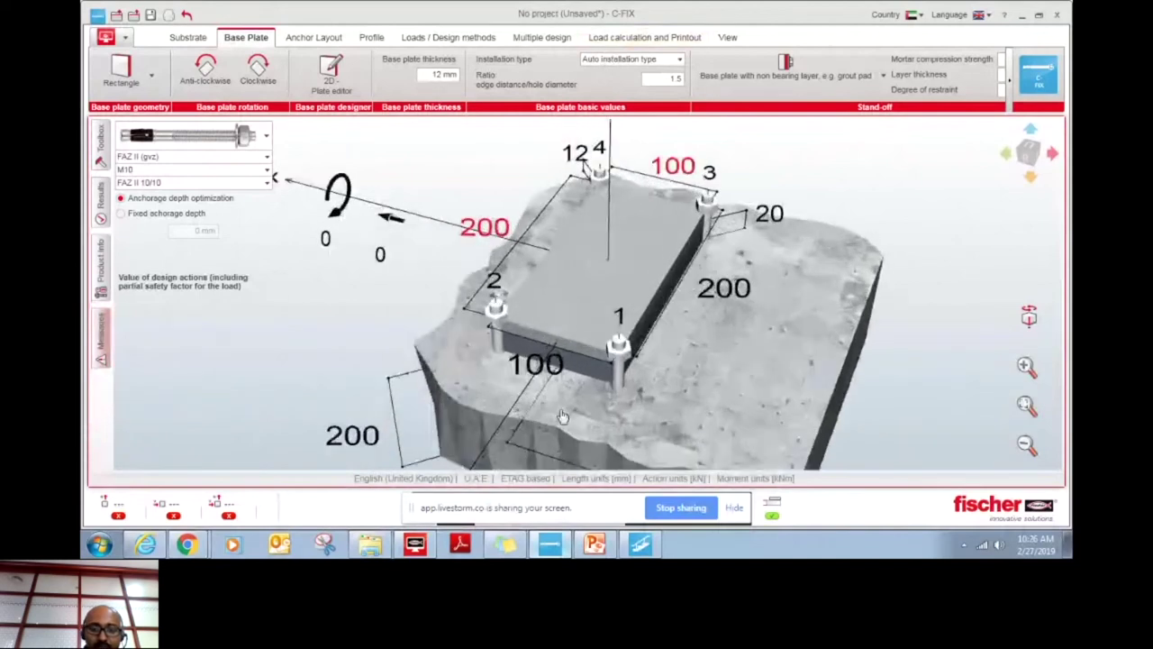
pyautogui.click(487, 229)
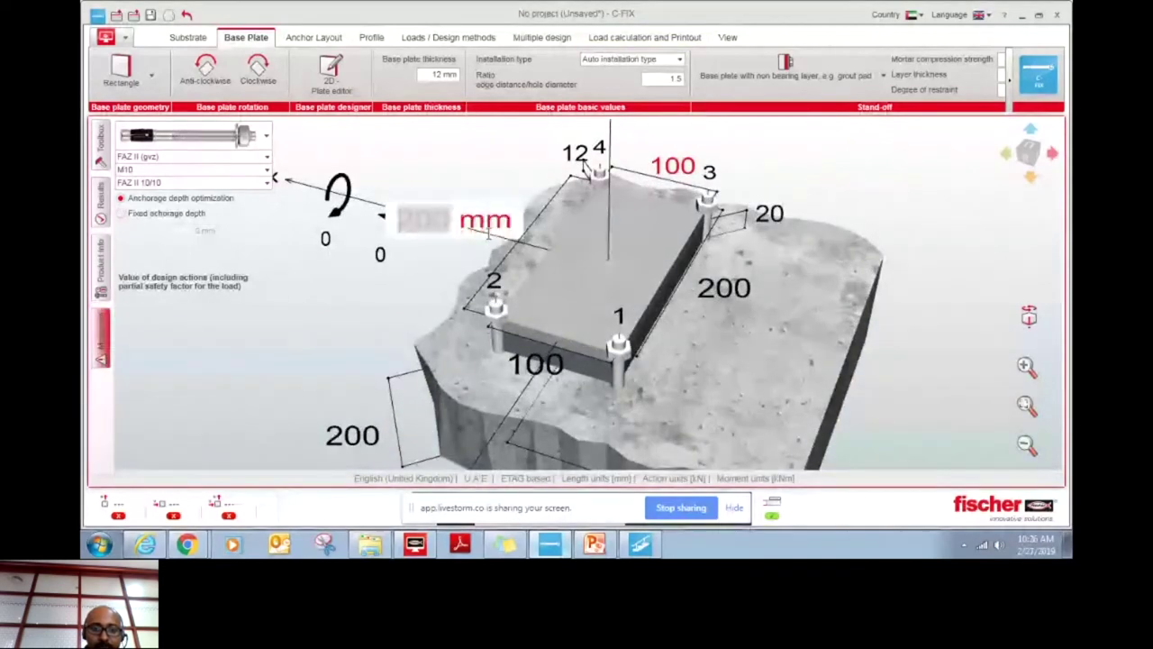
pyautogui.write('300')
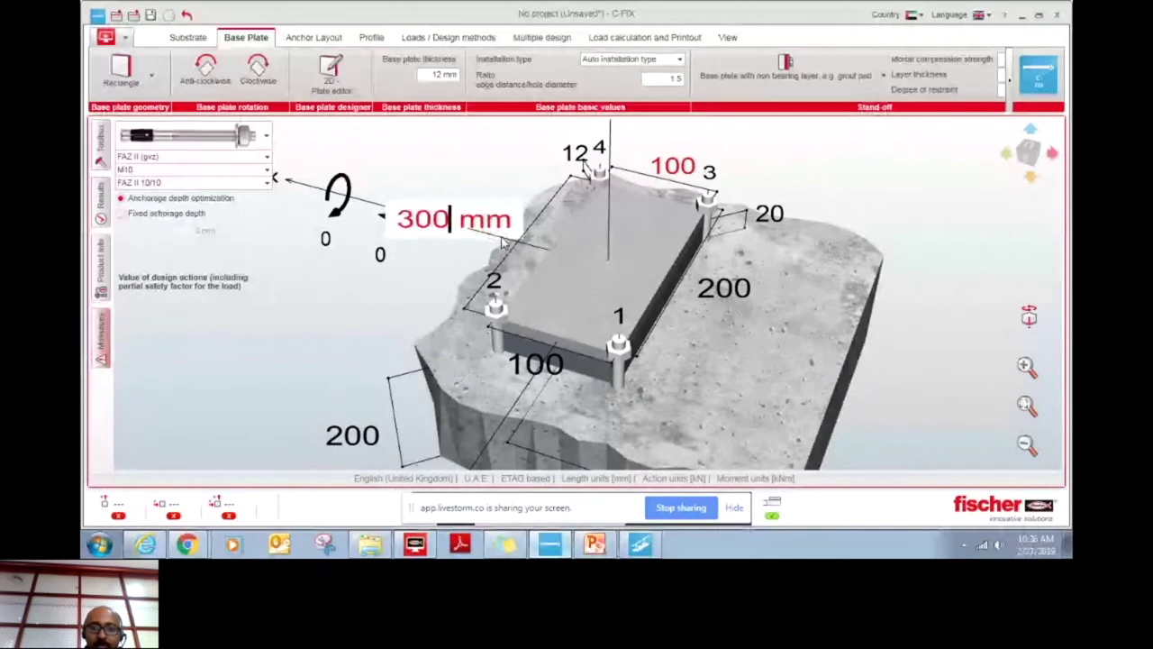
pyautogui.press('Return')
# Set both side lengths of the rectangular base plate to 200 mm.
pyautogui.click(683, 153)
pyautogui.write('200')
pyautogui.press('Return')
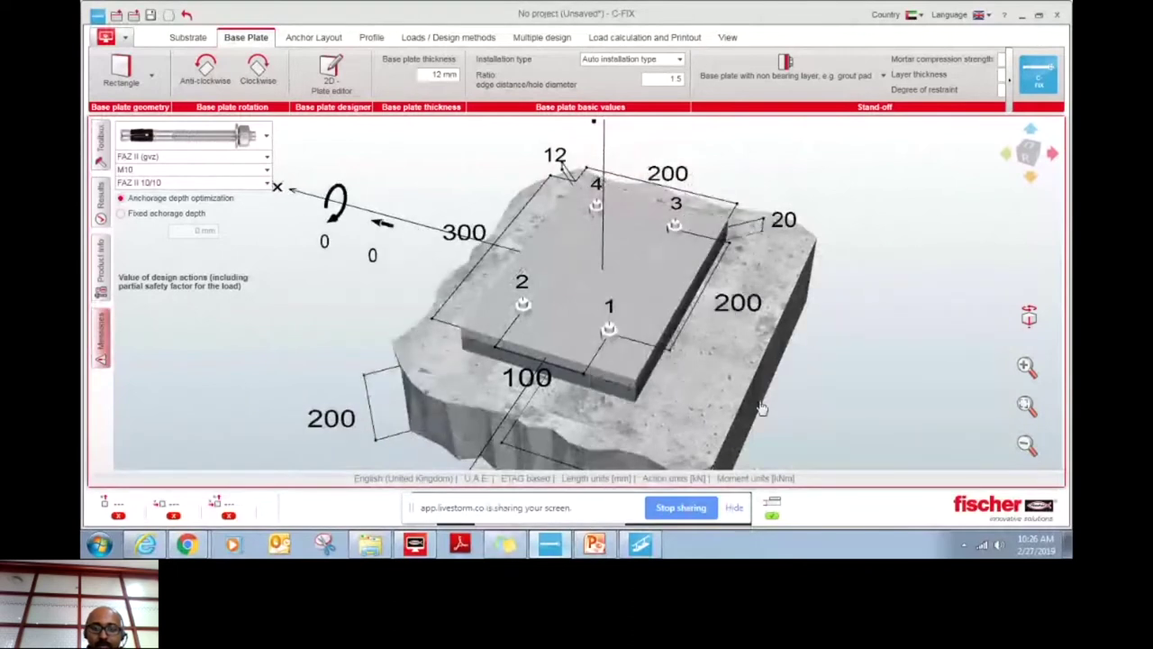
pyautogui.click(501, 251)
pyautogui.write('200')
pyautogui.press('Return')
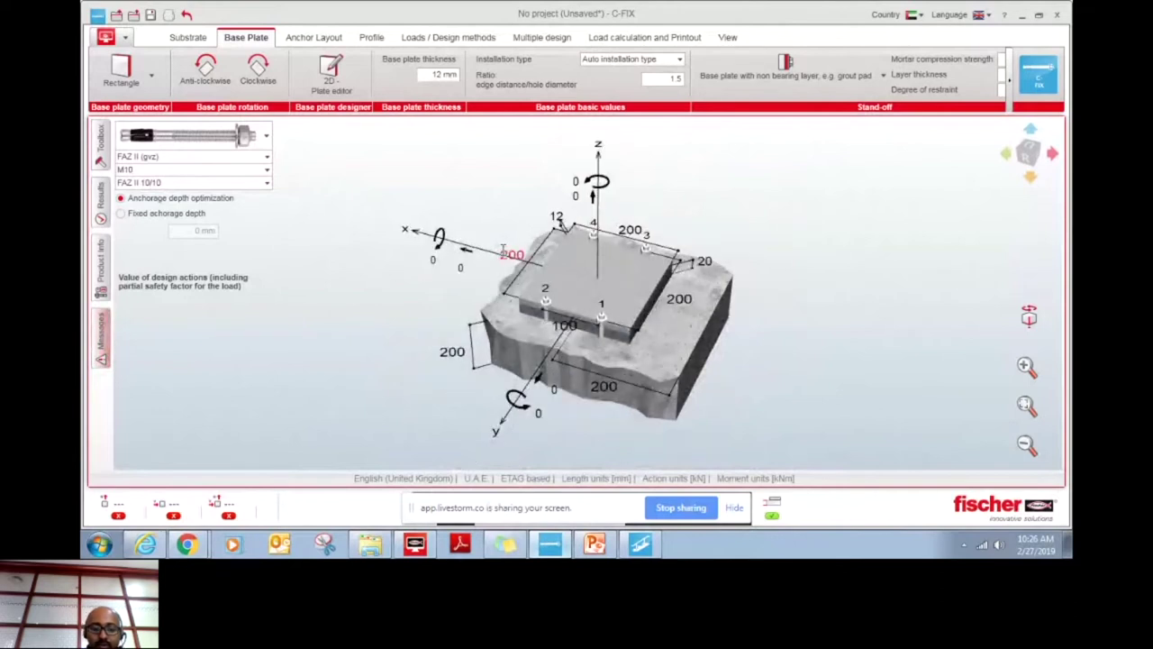
# Set the spacing between anchors 1 and 3 to 100 mm.
pyautogui.click(679, 300)
pyautogui.write('1')
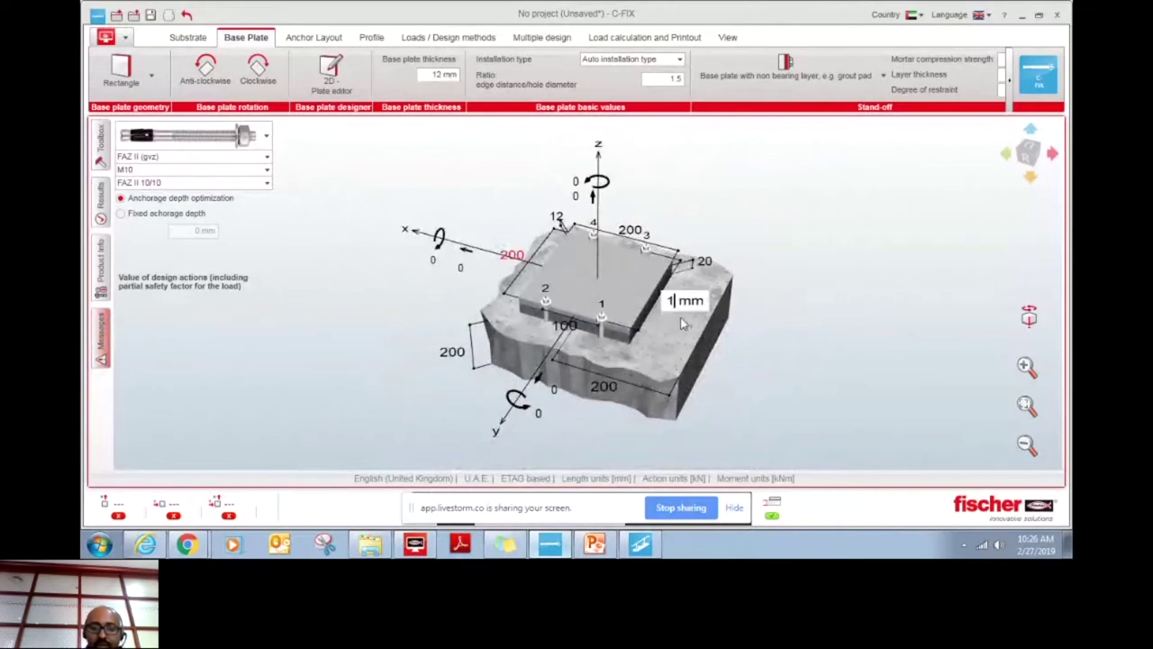
pyautogui.write('00')
pyautogui.press('Tab')
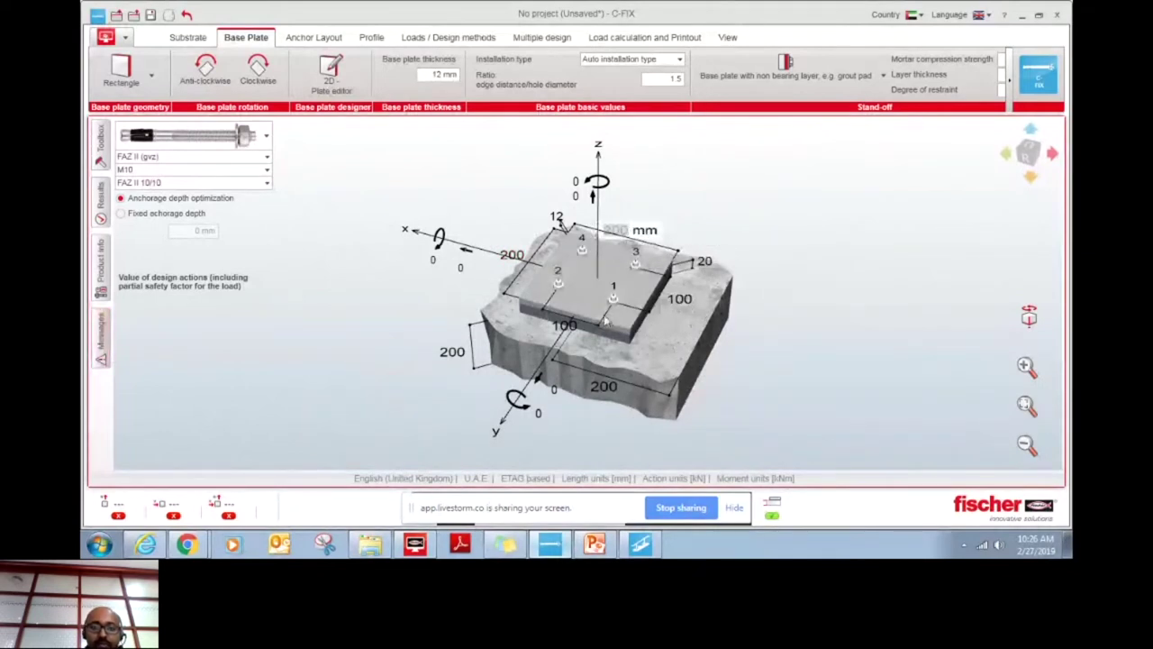
pyautogui.scroll(-3, 908, 308)
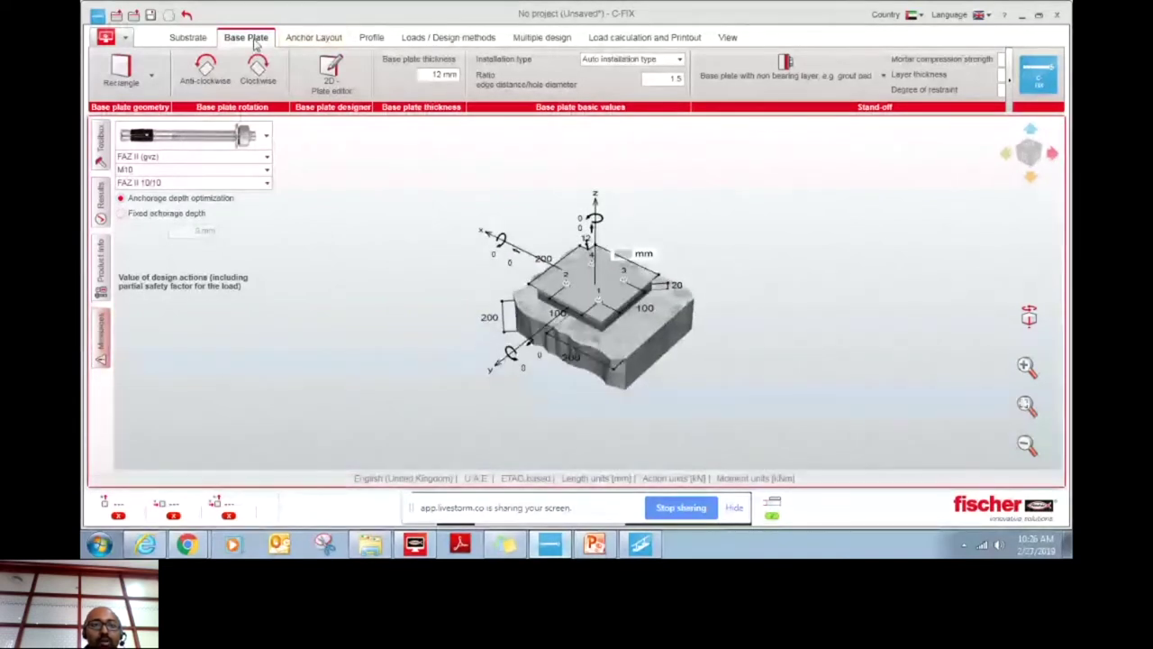
# Apply the One, Two, Three and Six anchor layouts in turn to the base plate.
pyautogui.click(302, 42)
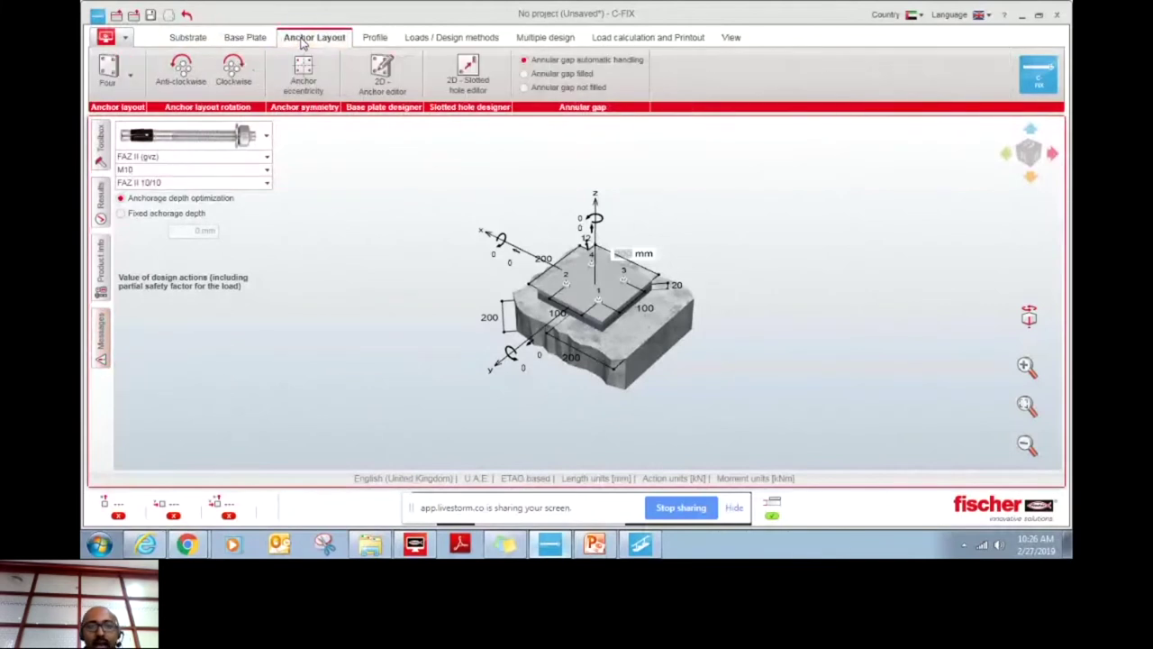
pyautogui.click(125, 75)
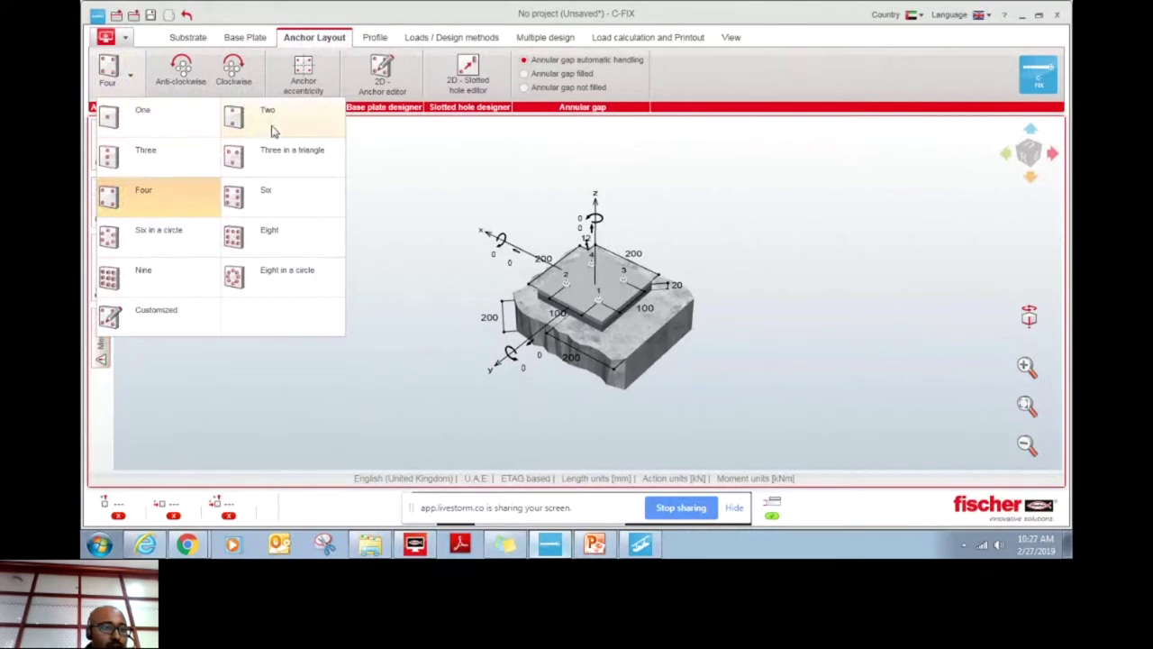
pyautogui.click(162, 122)
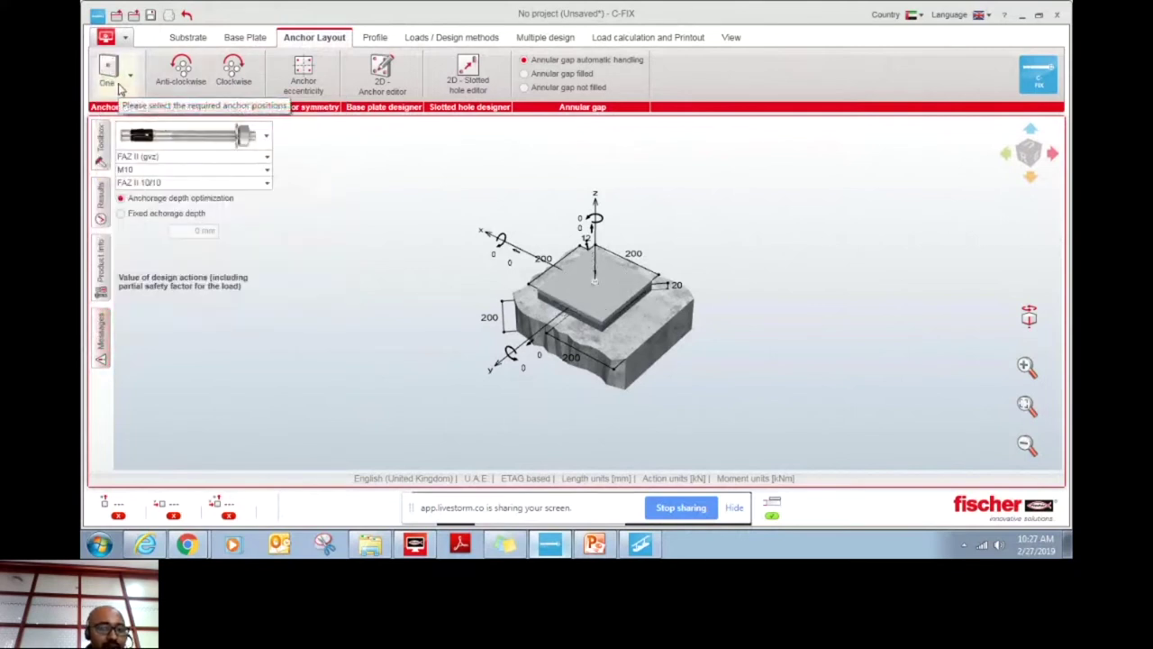
pyautogui.click(120, 86)
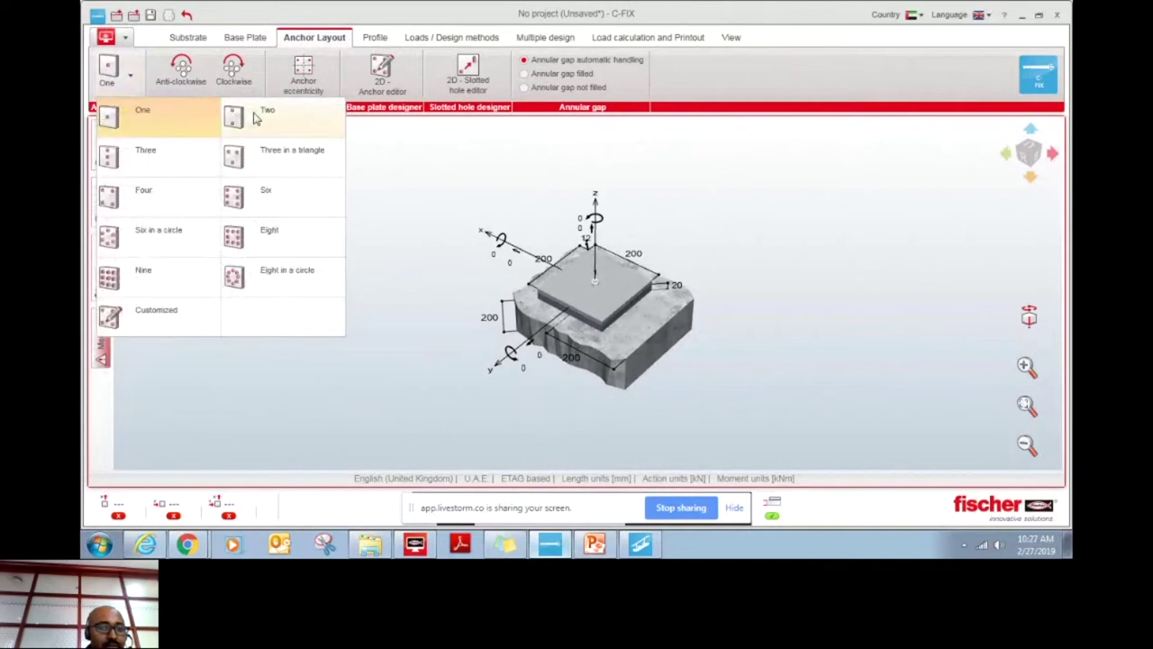
pyautogui.click(256, 115)
pyautogui.click(124, 83)
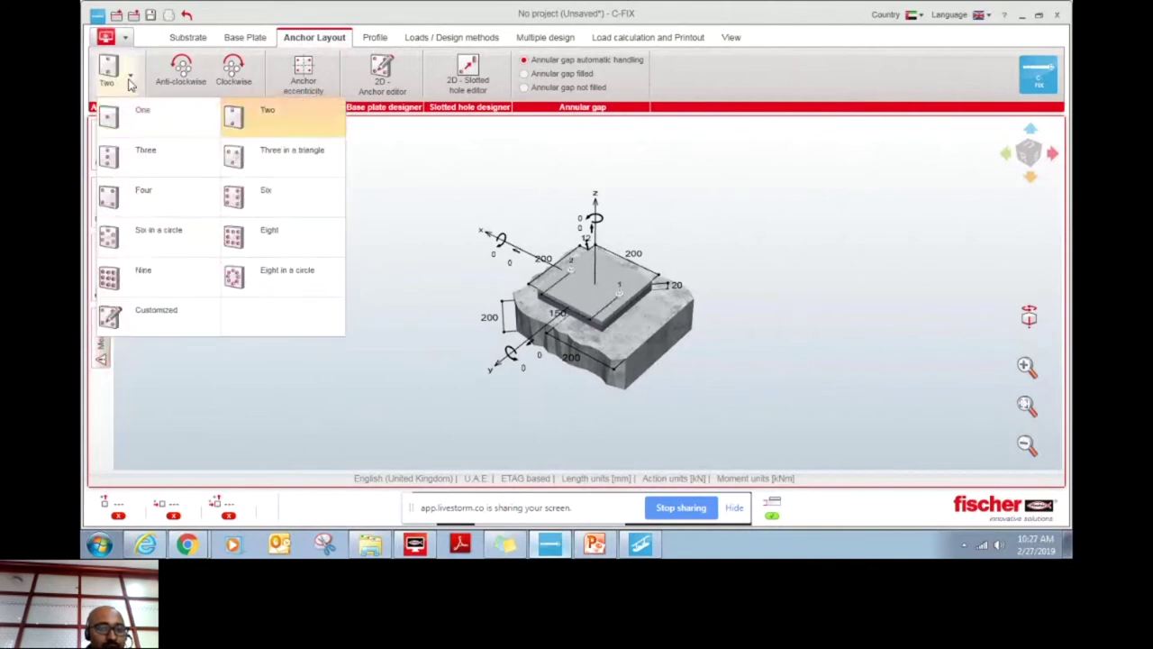
pyautogui.click(144, 156)
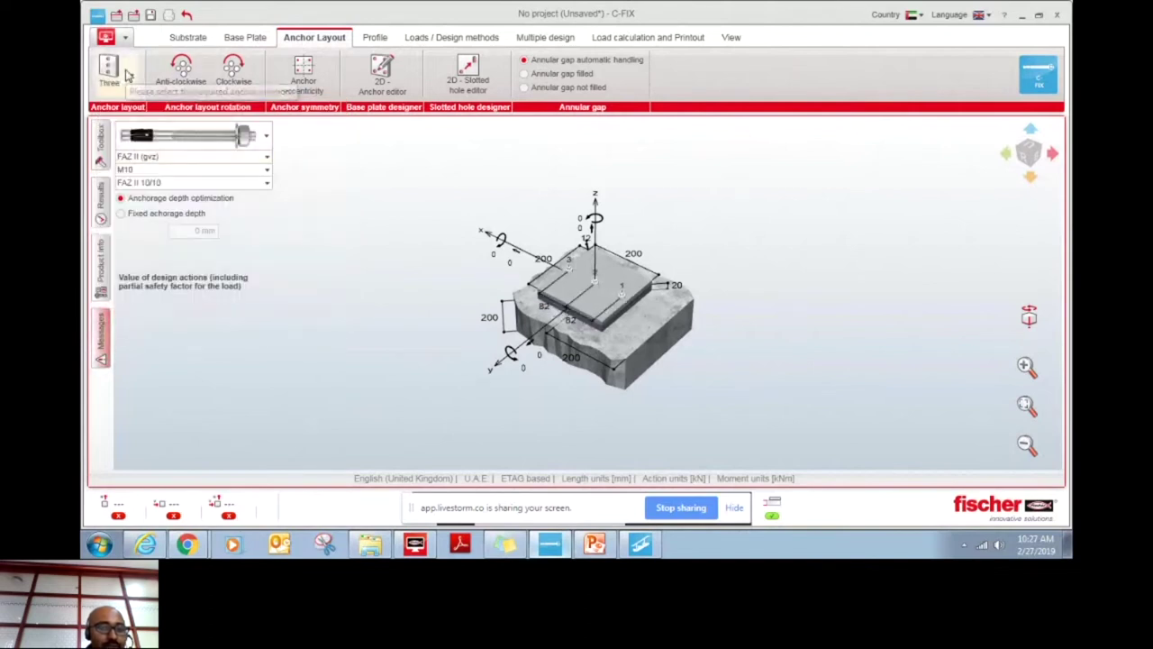
pyautogui.click(124, 81)
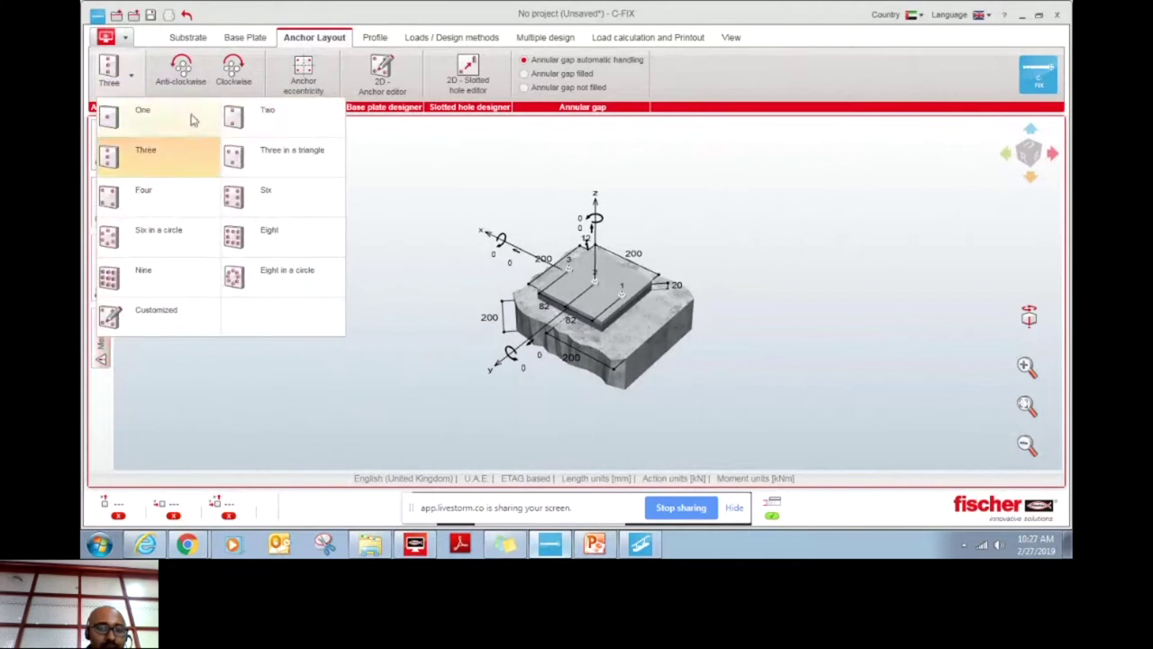
pyautogui.click(257, 203)
# Apply the Nine anchor layout to the base plate and inspect it in the 3D model.
pyautogui.click(131, 79)
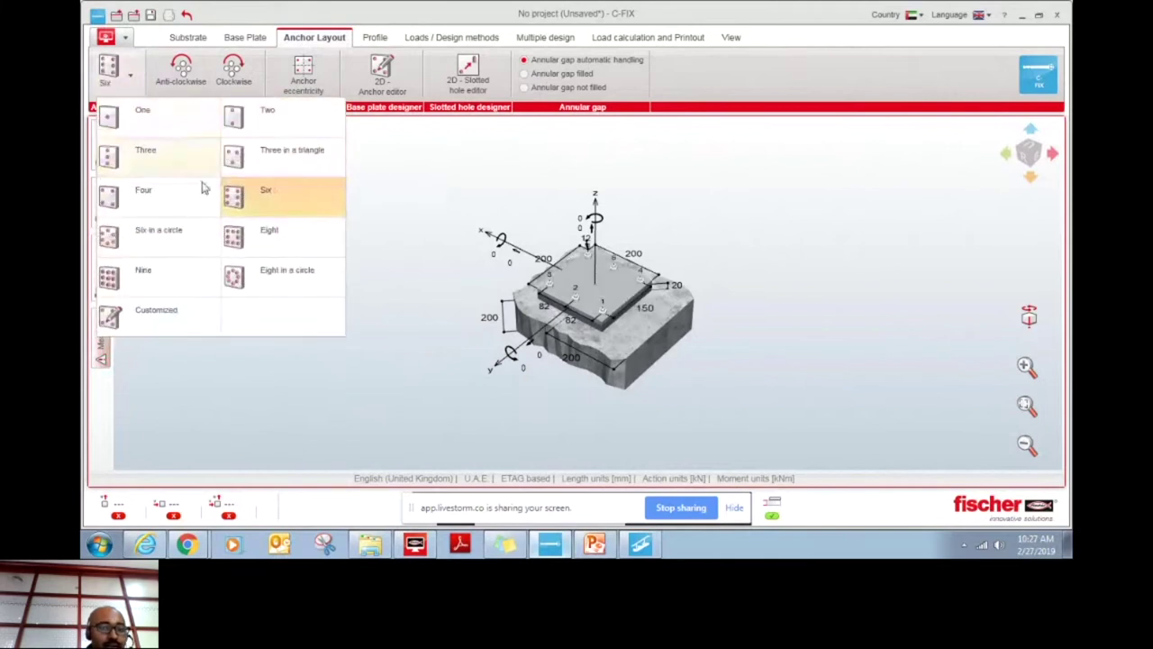
pyautogui.click(162, 287)
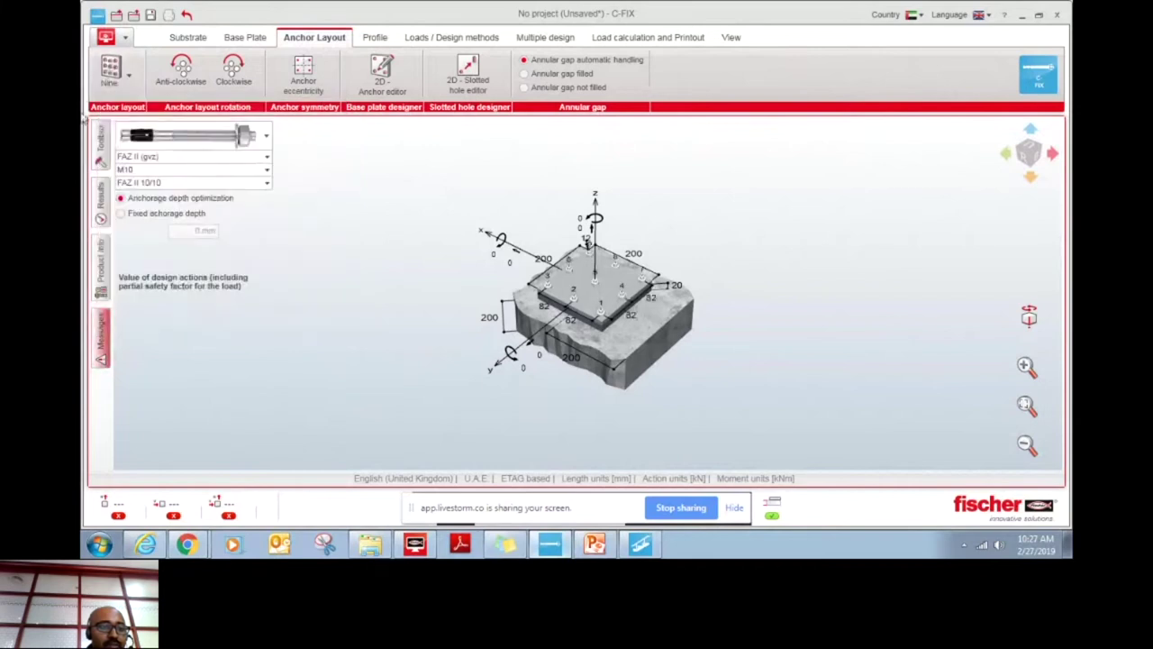
pyautogui.click(129, 75)
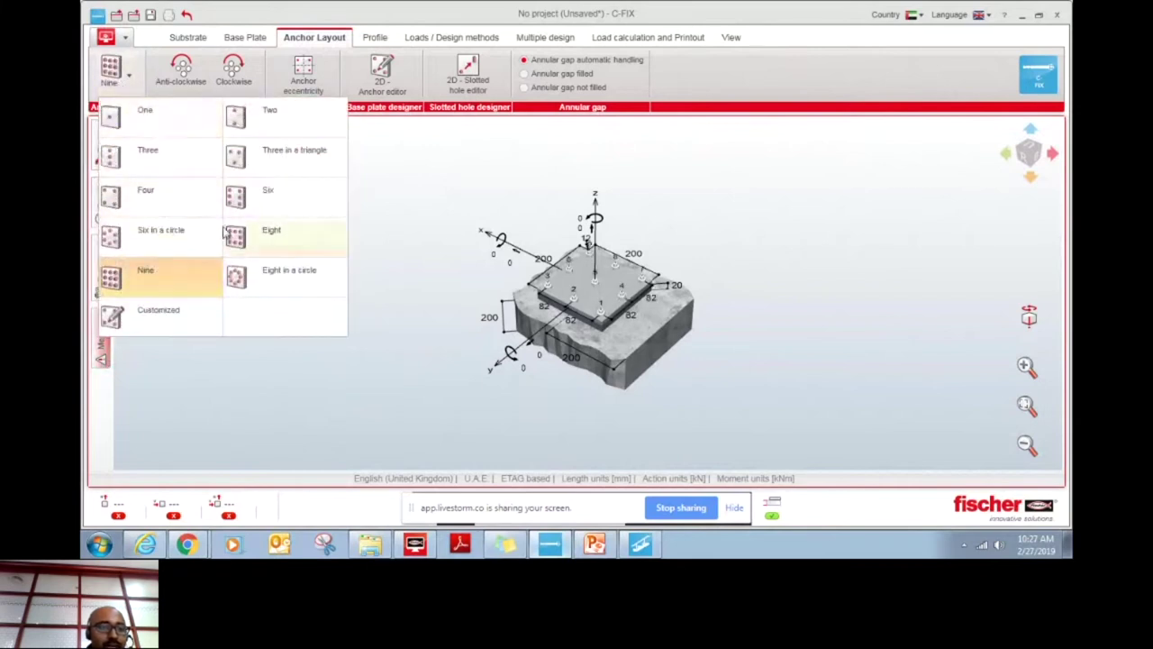
pyautogui.click(458, 188)
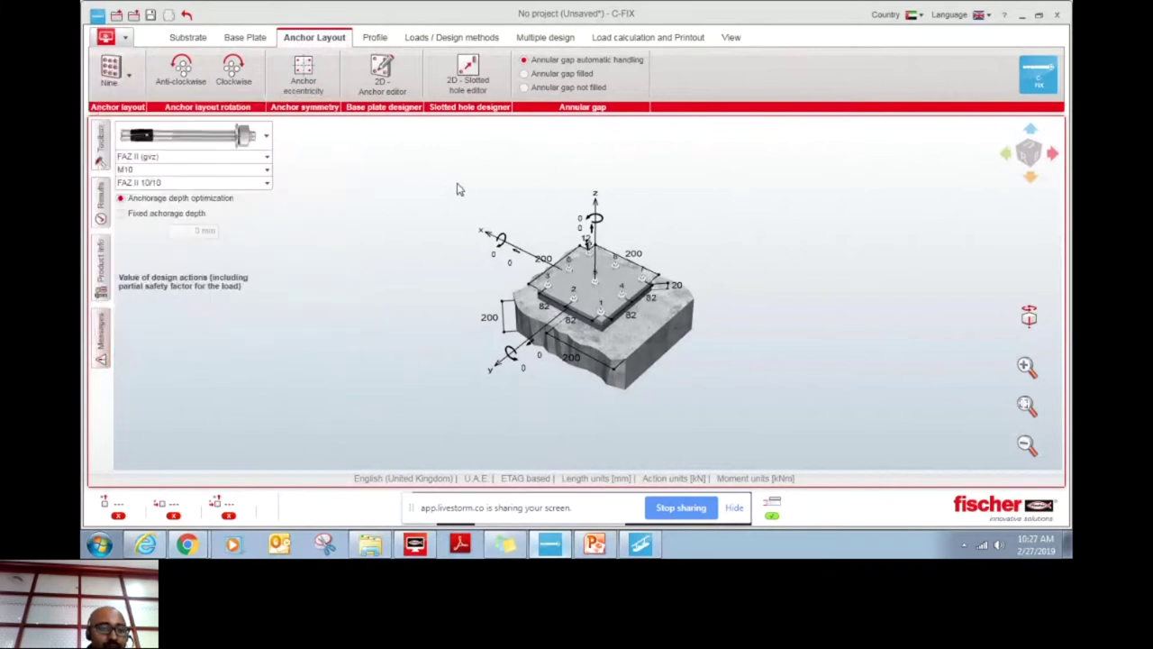
pyautogui.scroll(1, 782, 304)
pyautogui.scroll(2, 793, 304)
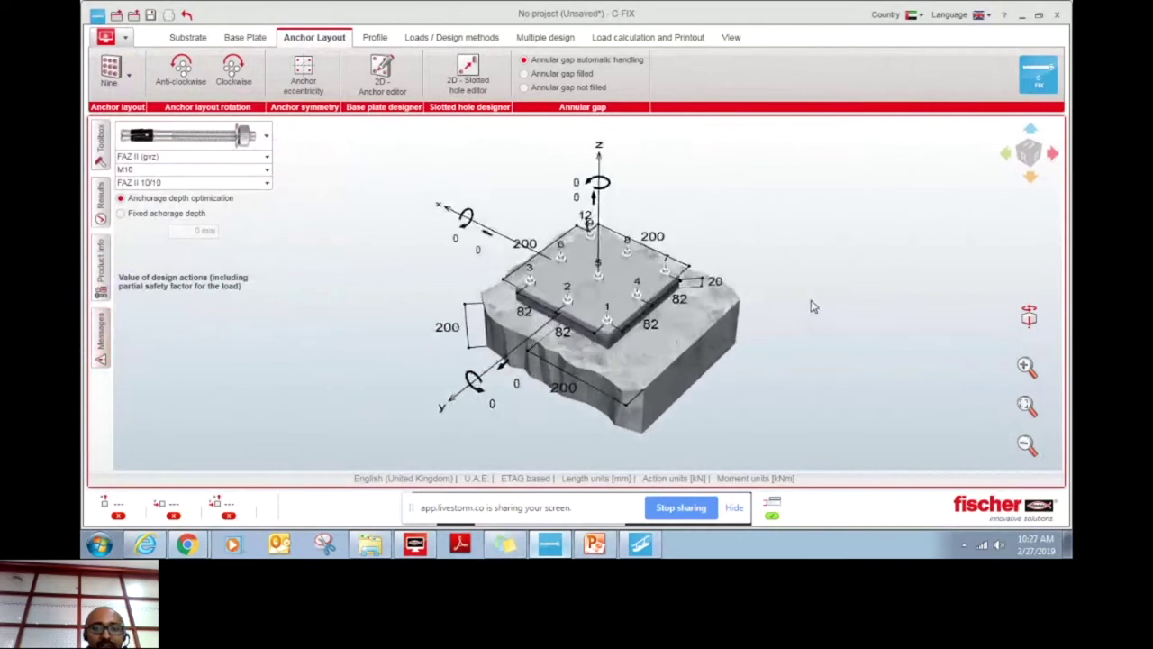
# Open the Customized anchor layout for editing and move the centre anchor to X 60, Y 60.
pyautogui.click(126, 79)
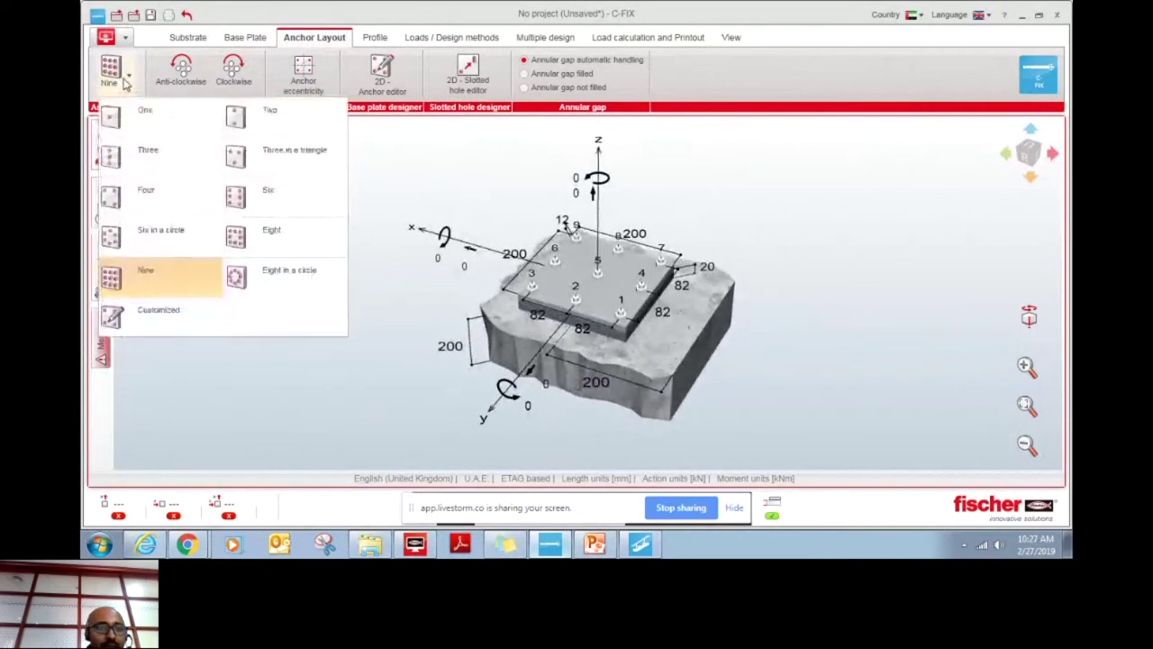
pyautogui.click(153, 322)
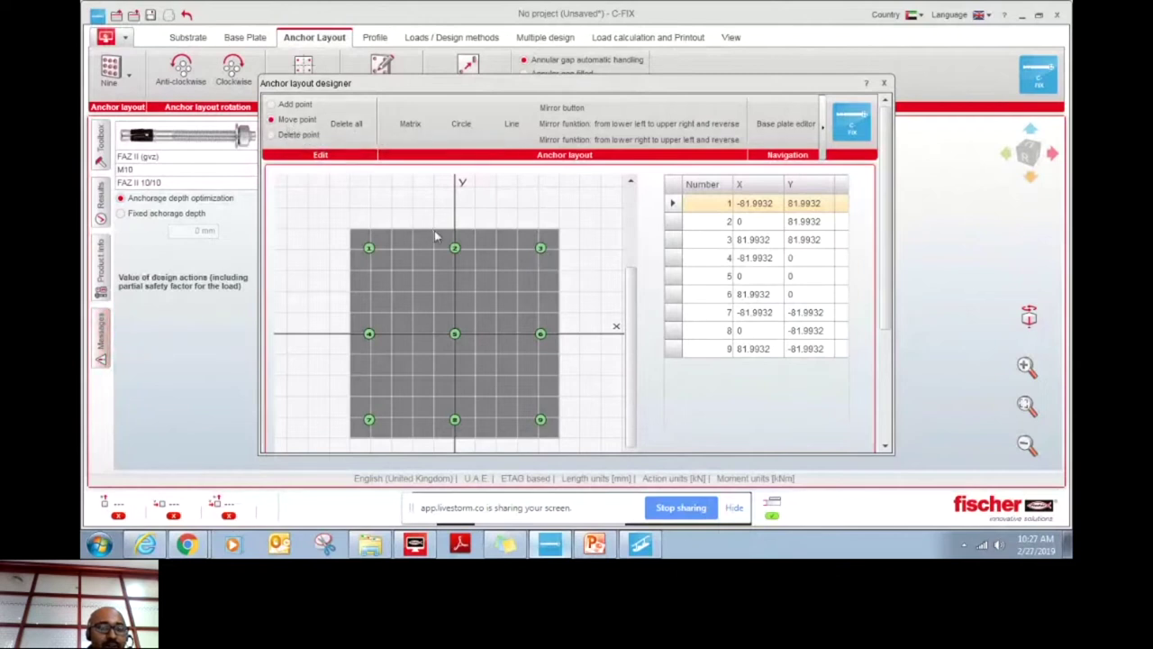
pyautogui.scroll(-1, 456, 339)
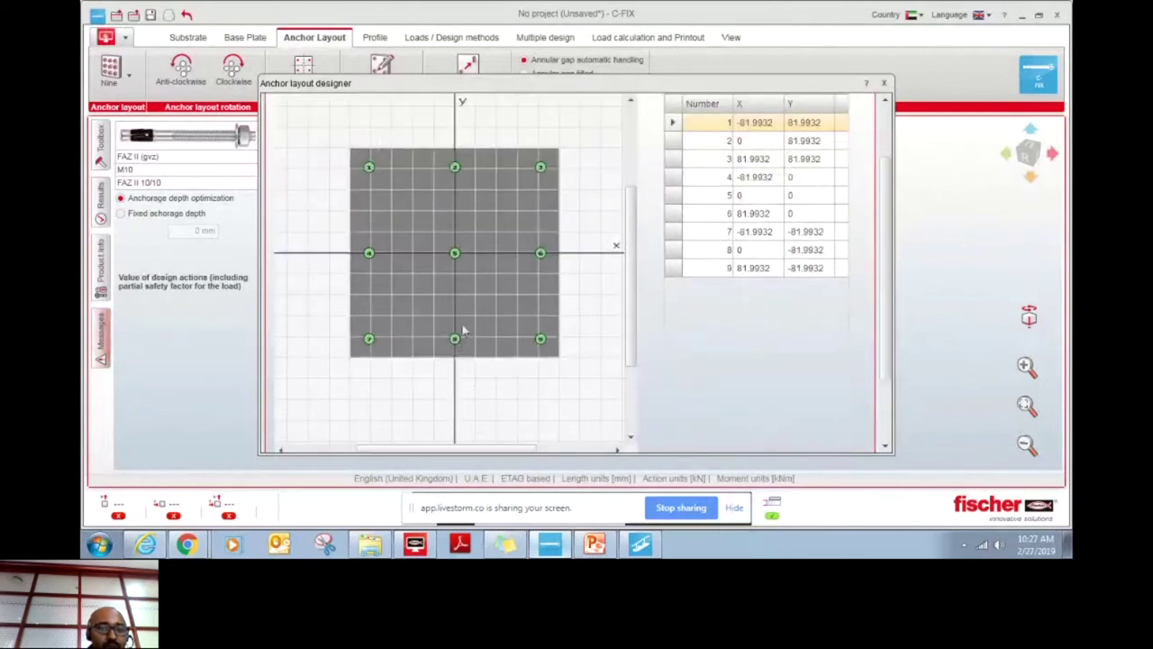
pyautogui.moveTo(459, 256); pyautogui.dragTo(520, 192)
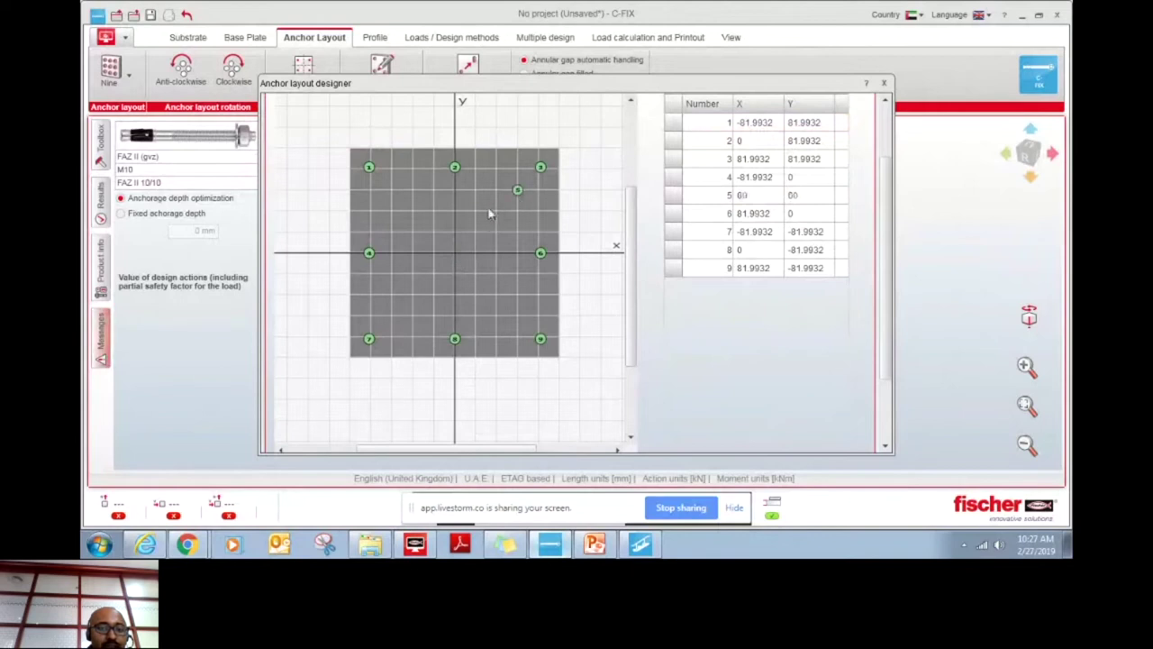
pyautogui.scroll(2, 634, 216)
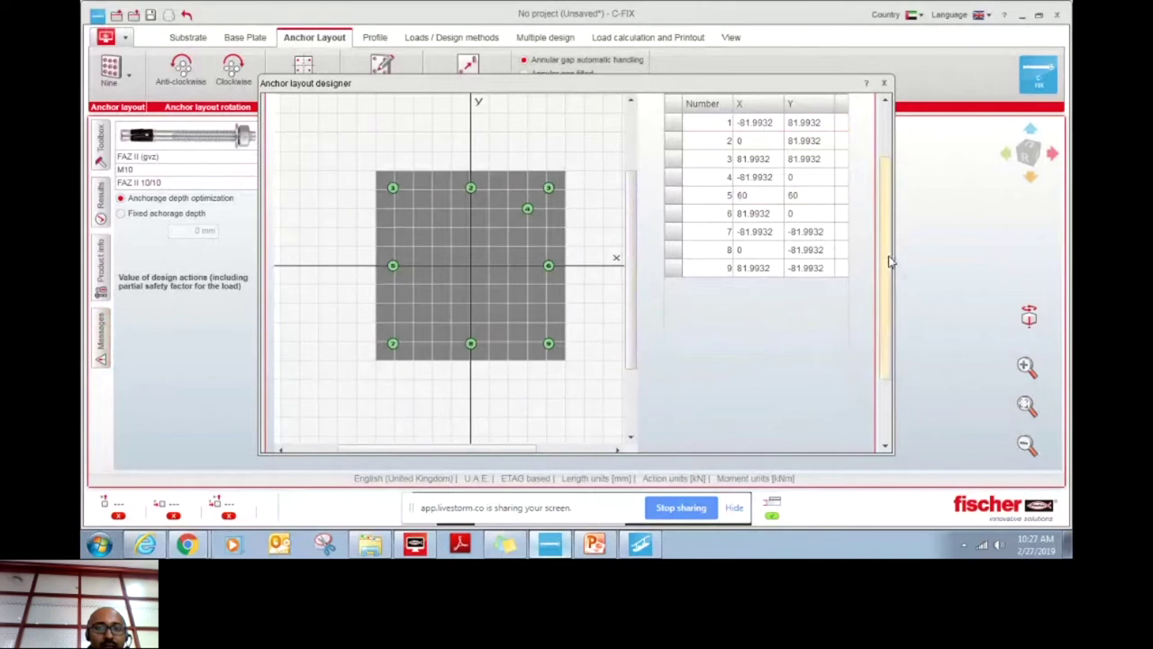
# Delete the anchor at X 60, Y 60 and the three anchors in the column at X 81.9932.
pyautogui.moveTo(888, 260); pyautogui.dragTo(880, 157)
pyautogui.click(289, 135)
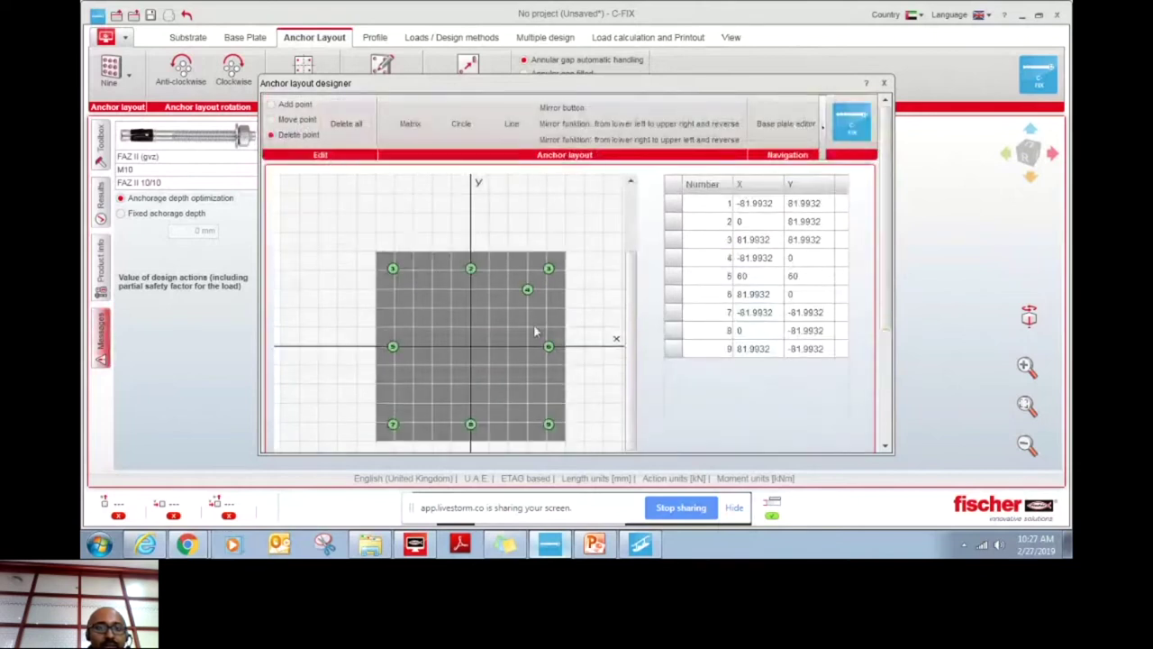
pyautogui.click(526, 290)
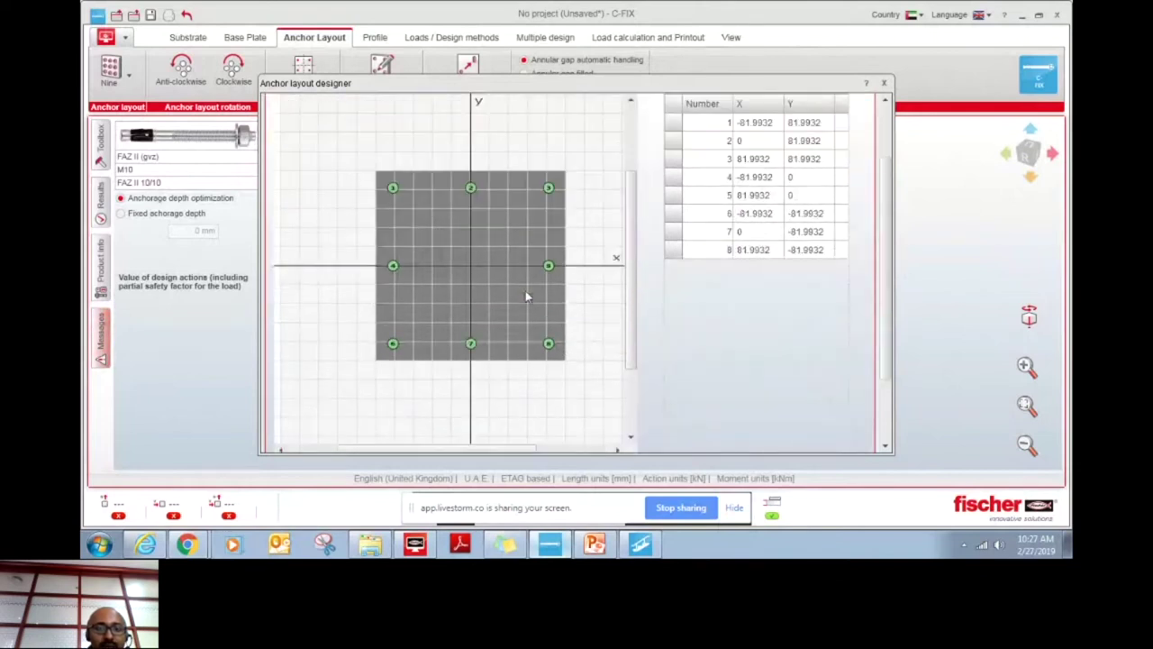
pyautogui.scroll(-4, 506, 250)
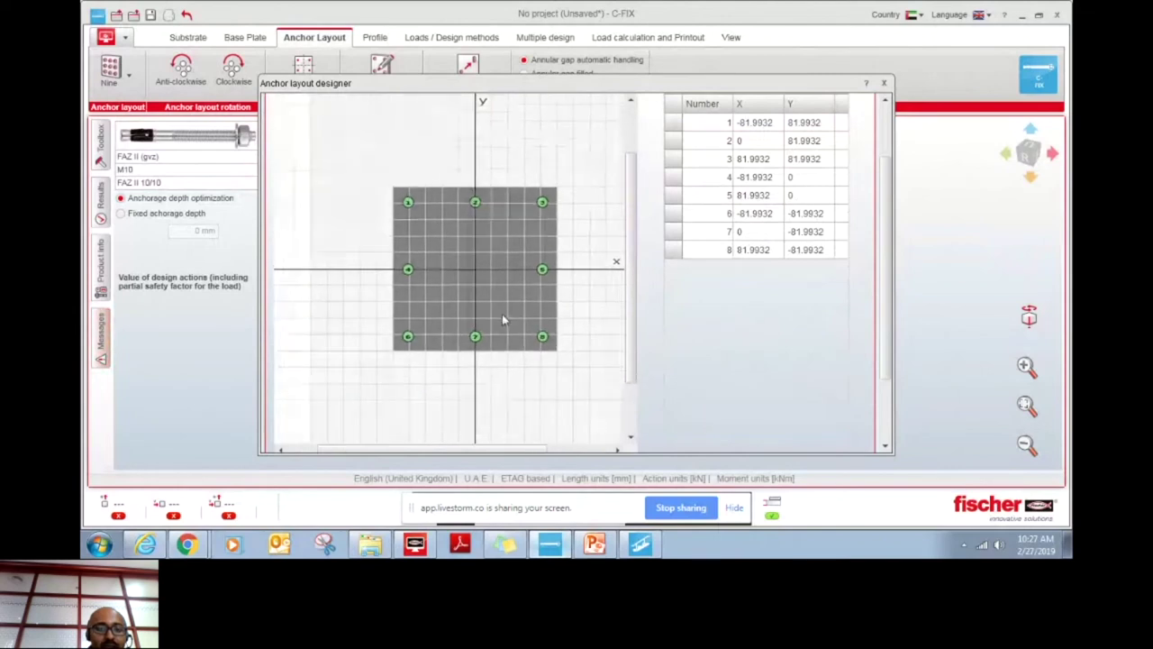
pyautogui.click(531, 222)
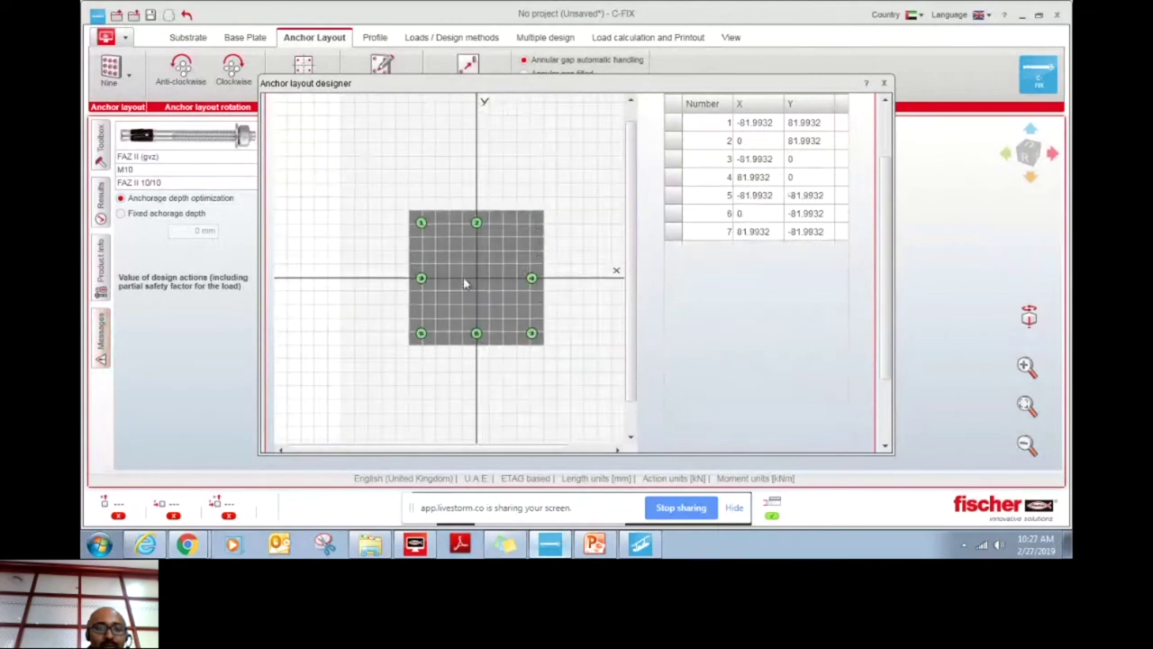
pyautogui.click(531, 278)
pyautogui.click(532, 334)
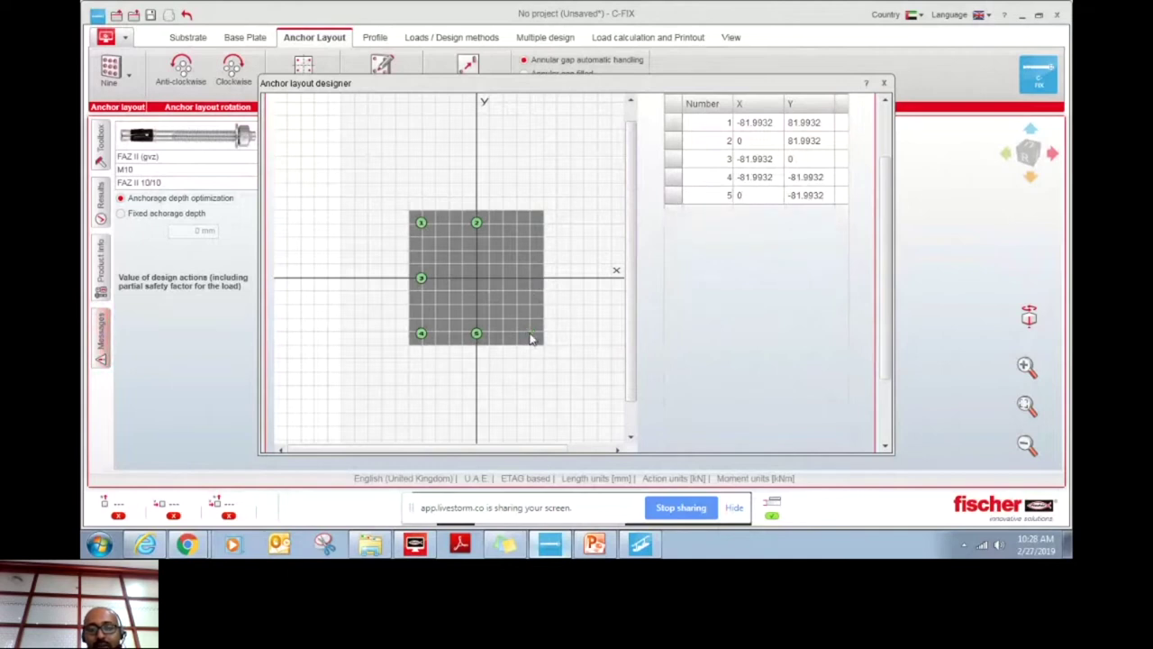
# Generate an anchor matrix with 3 columns and 3 rows, using a column distance and row distance of 80.
pyautogui.click(420, 97)
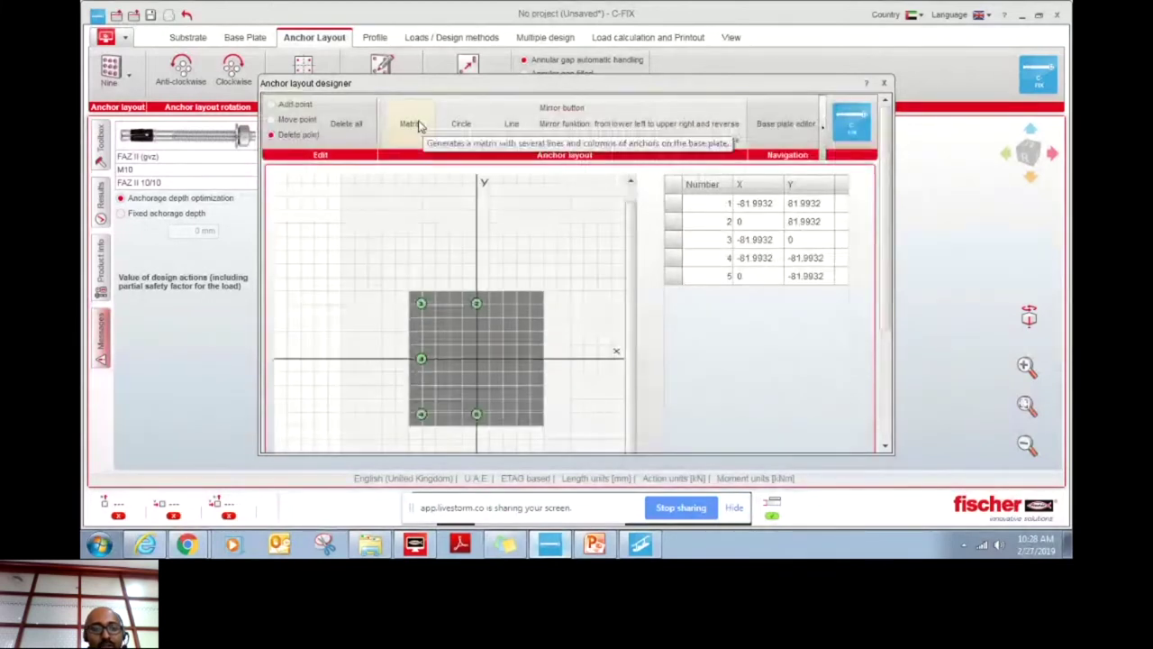
pyautogui.click(418, 123)
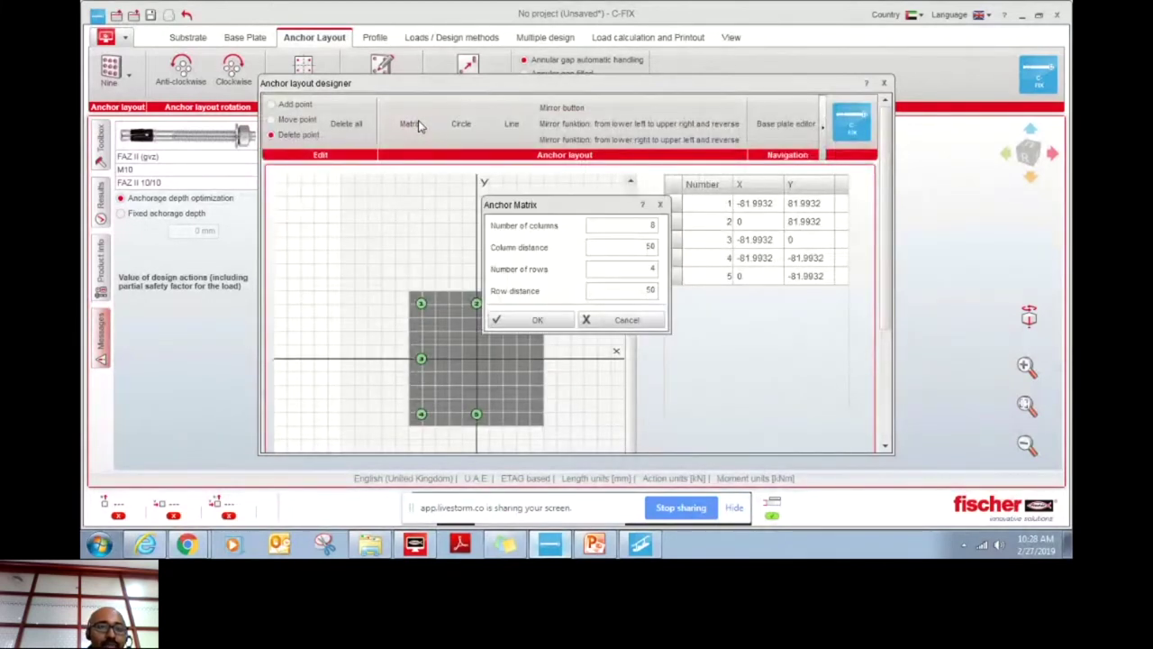
pyautogui.click(605, 225)
pyautogui.write('3')
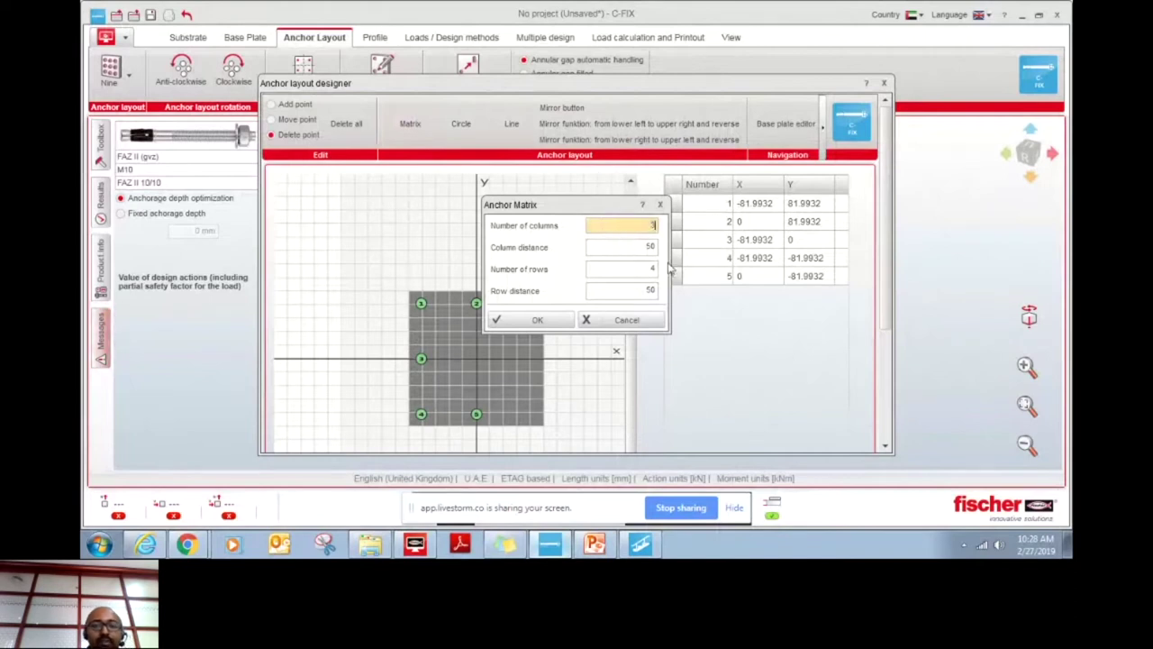
pyautogui.click(628, 248)
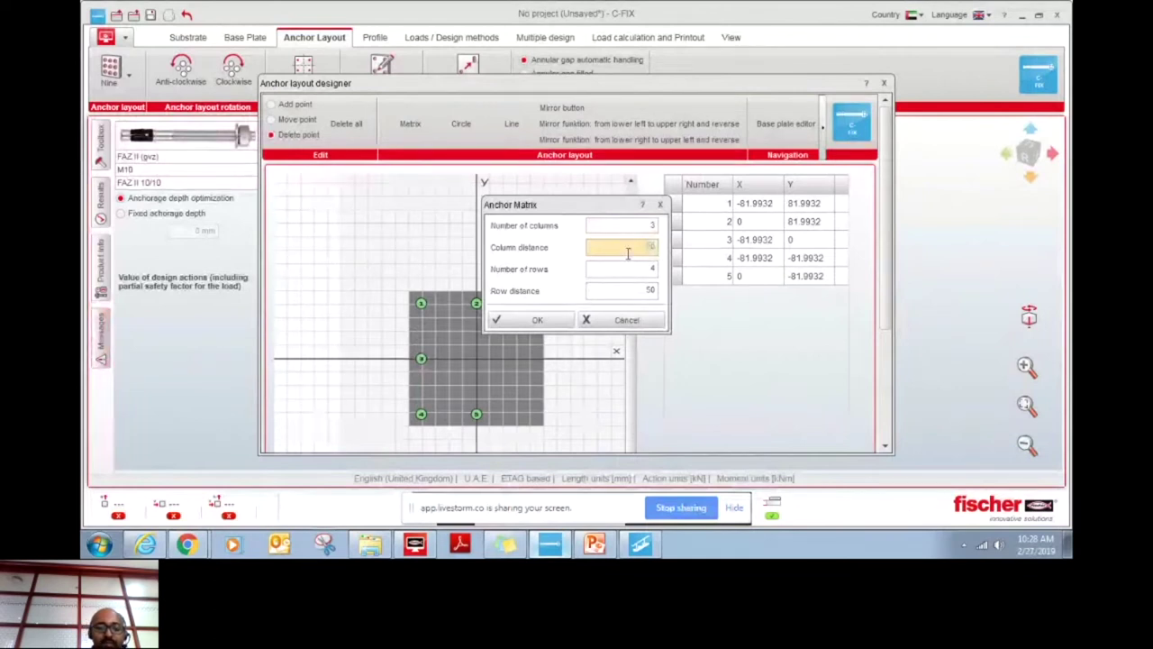
pyautogui.press('Tab')
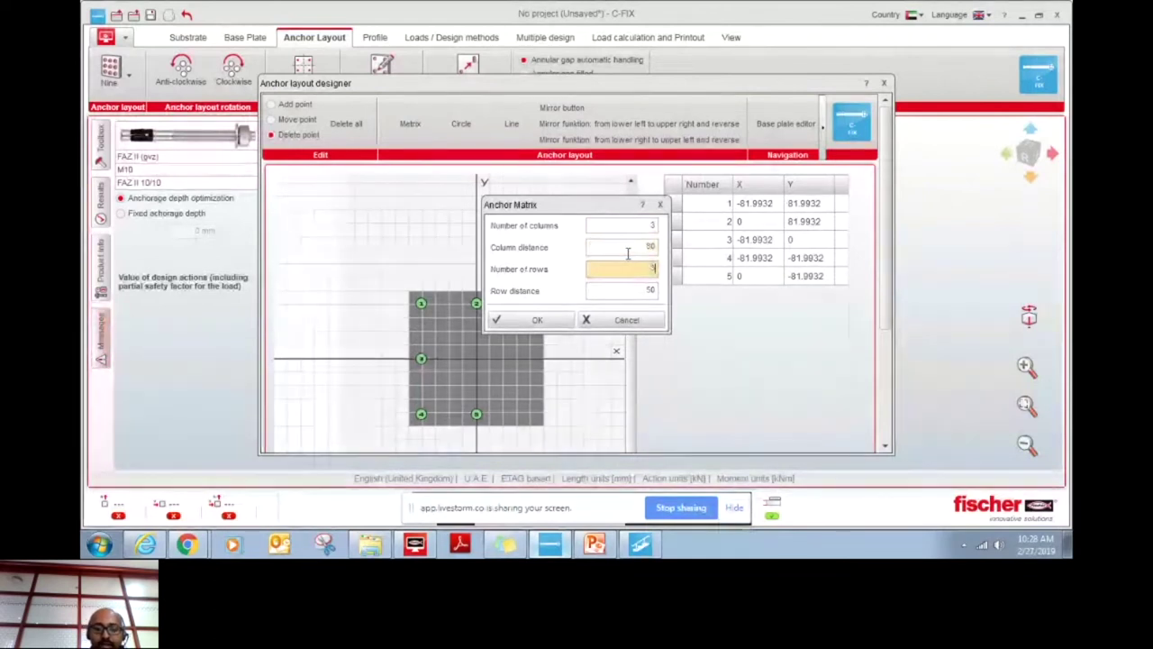
pyautogui.write('3')
pyautogui.press('Tab')
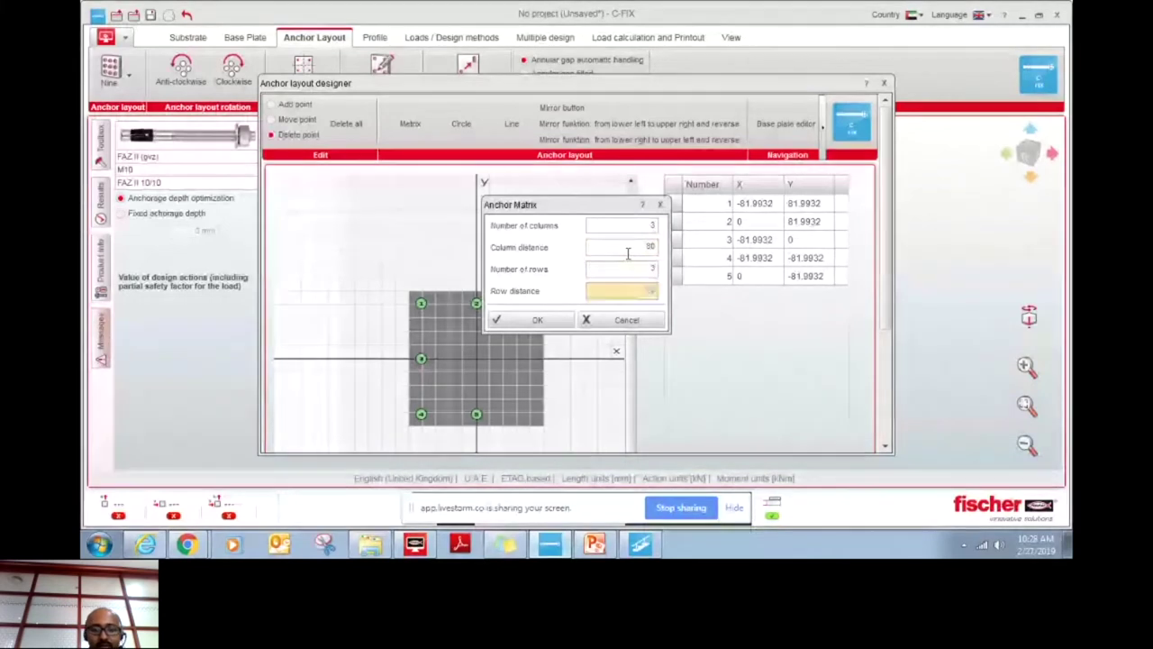
pyautogui.press('Tab')
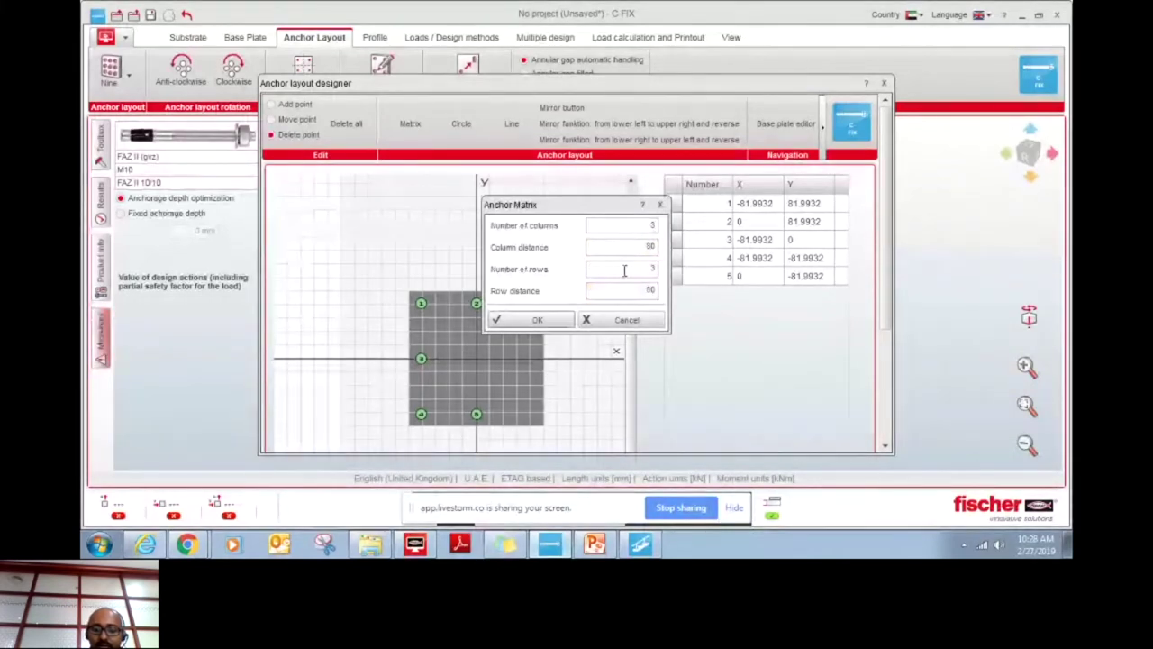
pyautogui.click(559, 320)
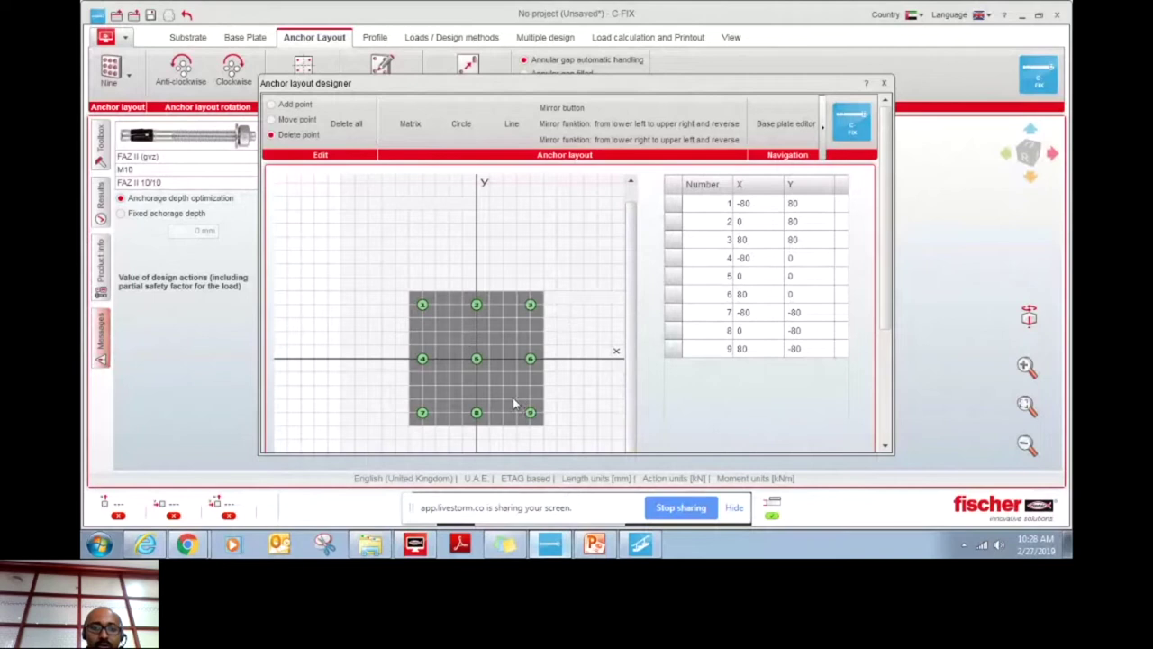
# Generate a circle of 6 anchors with a radius of 80 on the base plate.
pyautogui.click(460, 123)
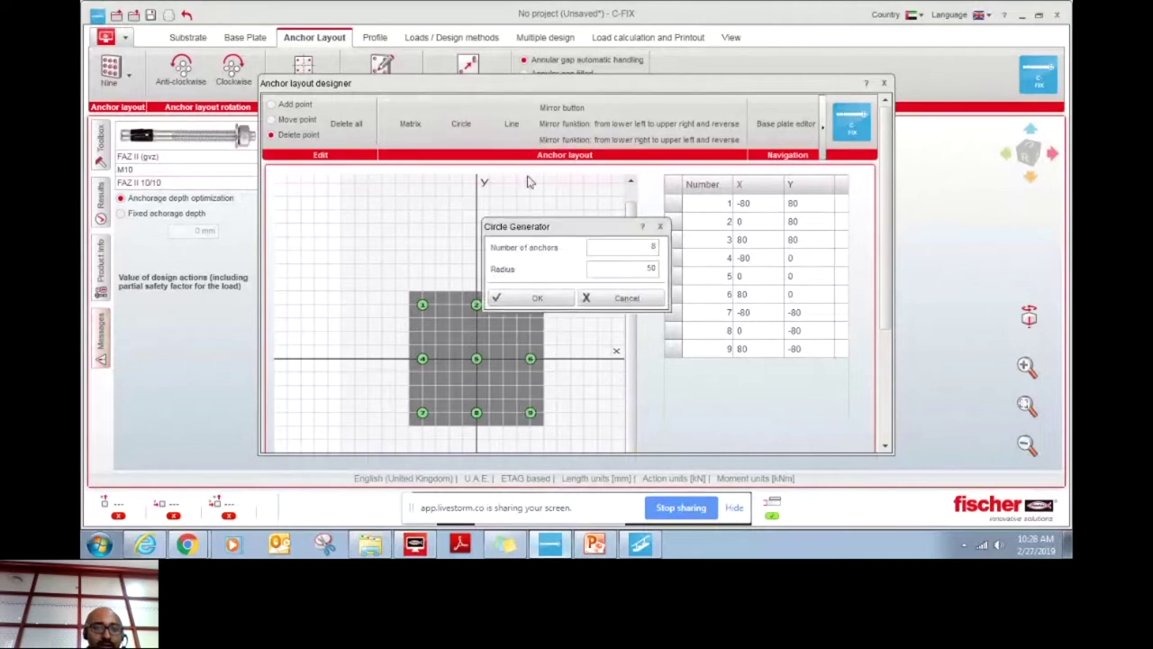
pyautogui.click(634, 245)
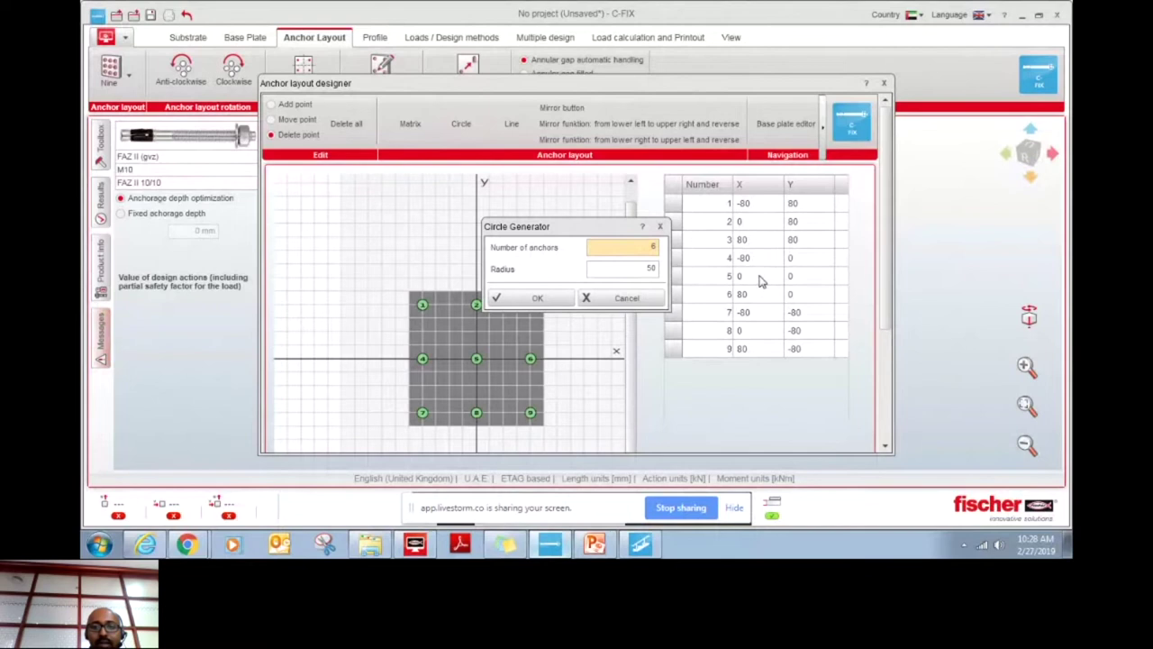
pyautogui.press('Tab')
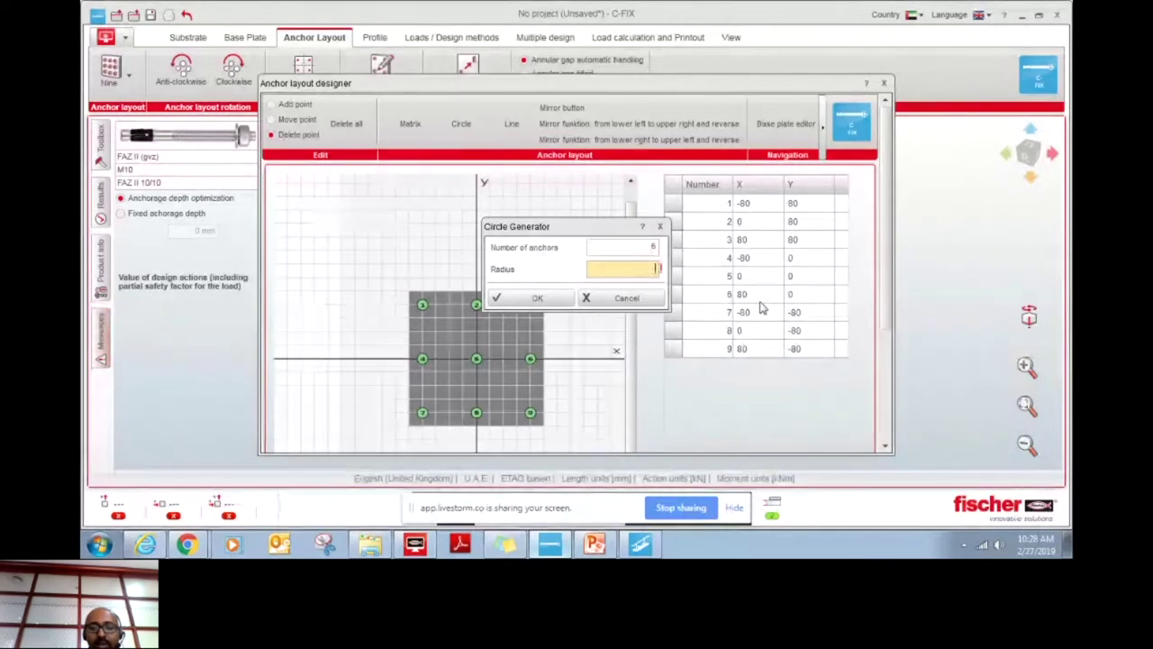
pyautogui.write('80')
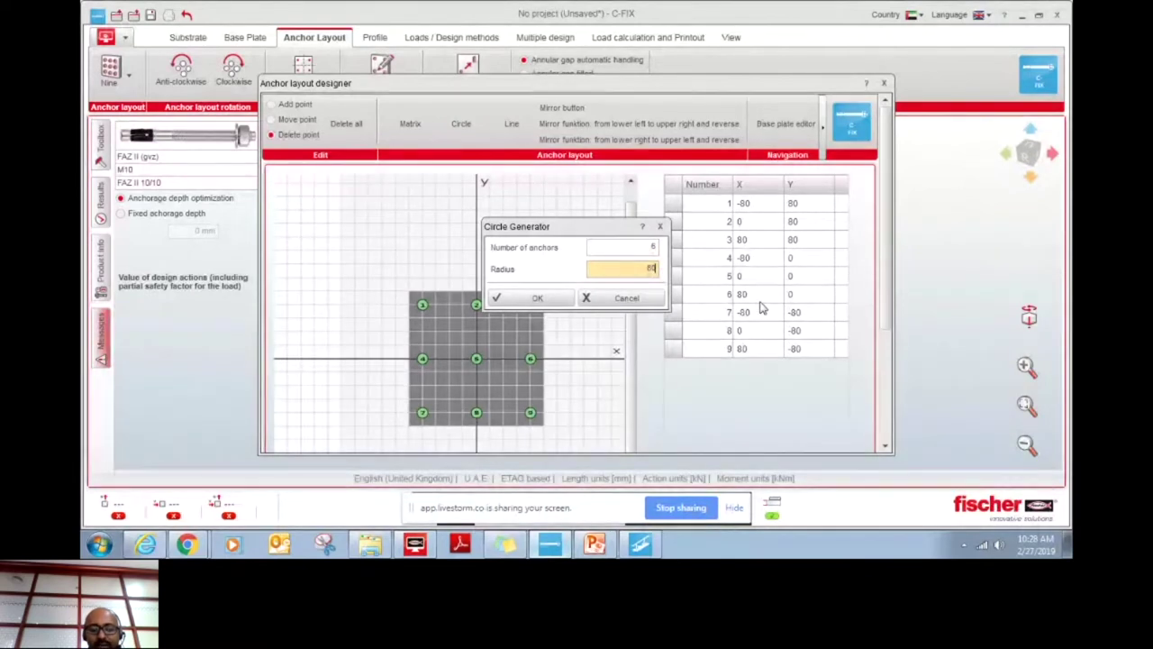
pyautogui.click(538, 298)
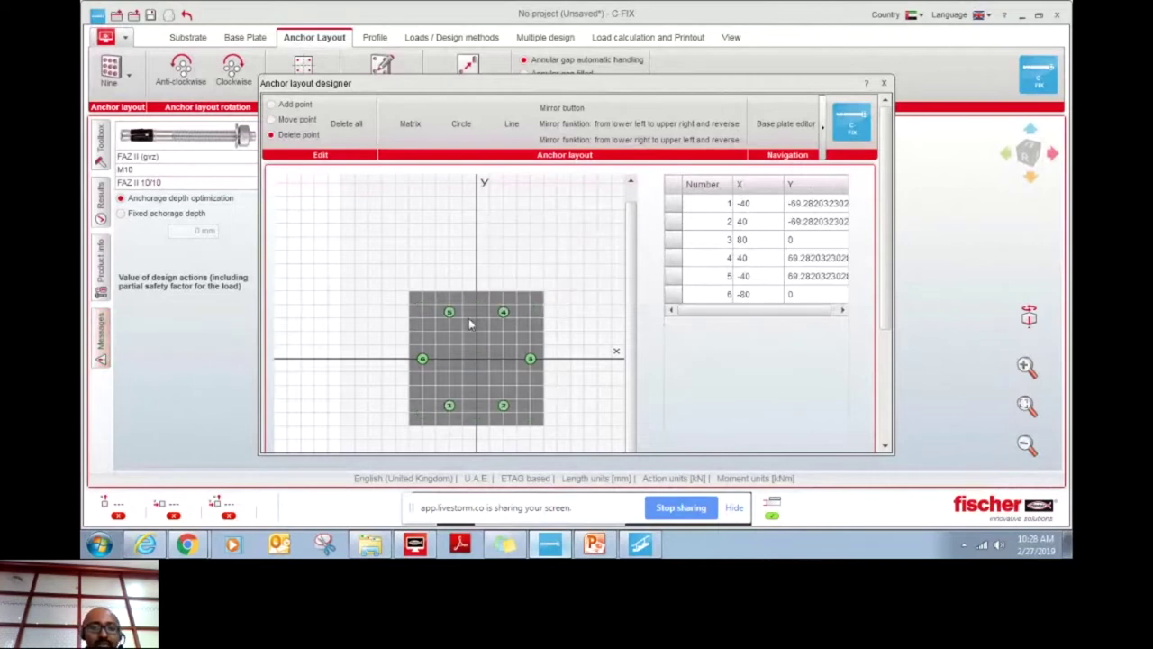
# Regenerate the anchor circle with 8 anchors.
pyautogui.click(461, 126)
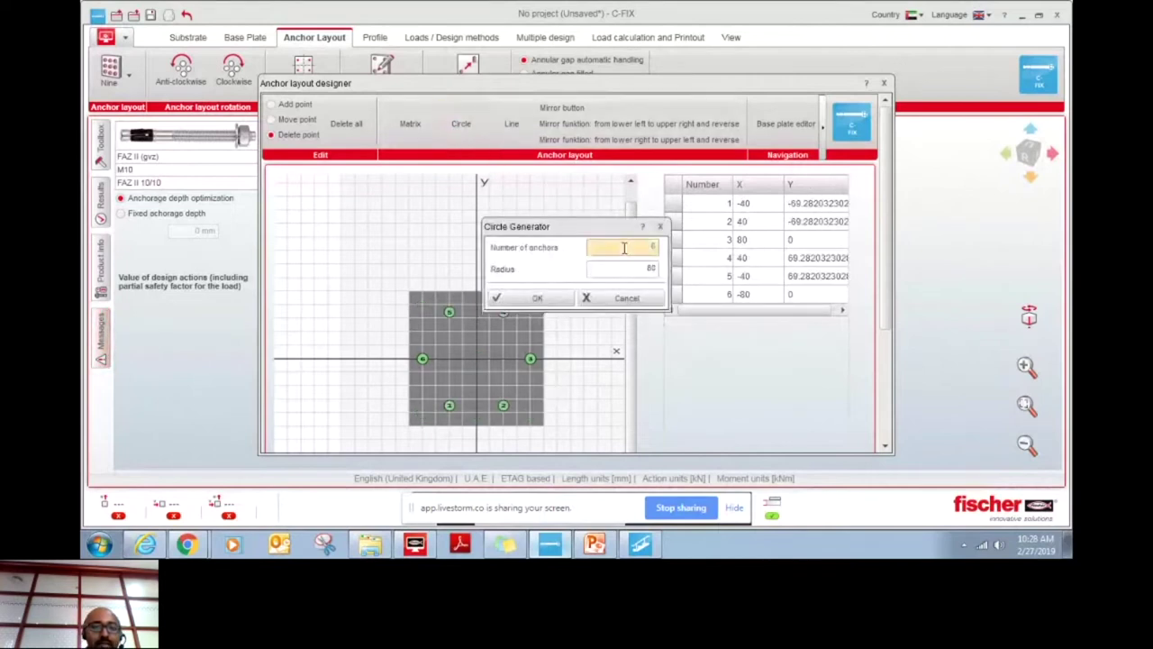
pyautogui.write('8')
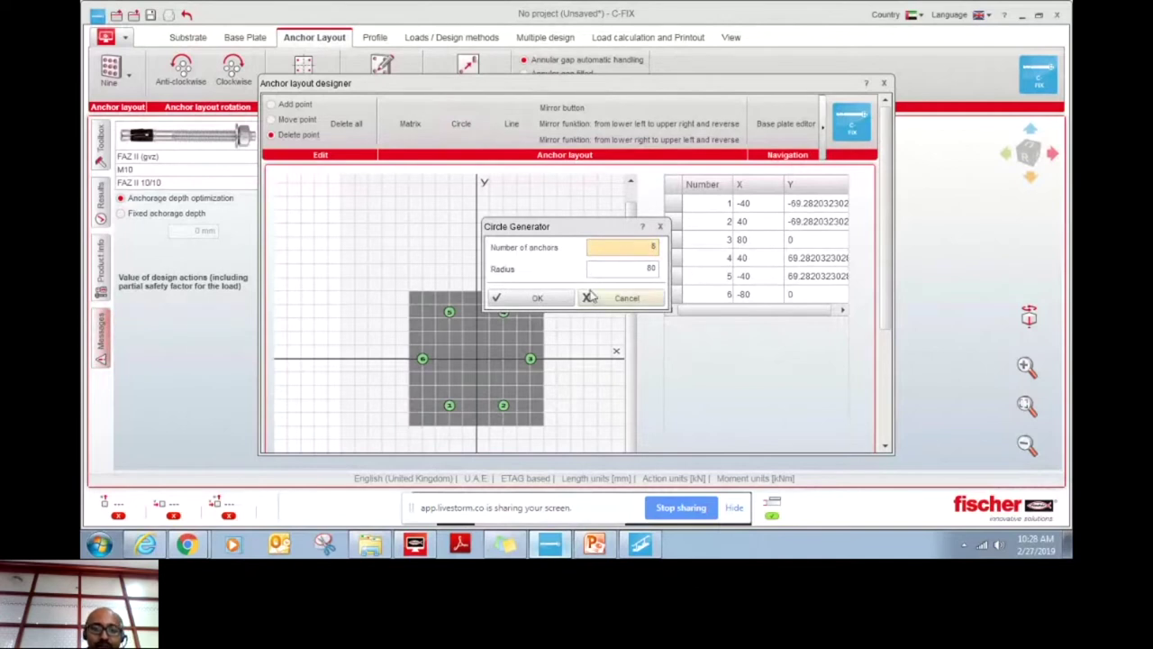
pyautogui.press('Return')
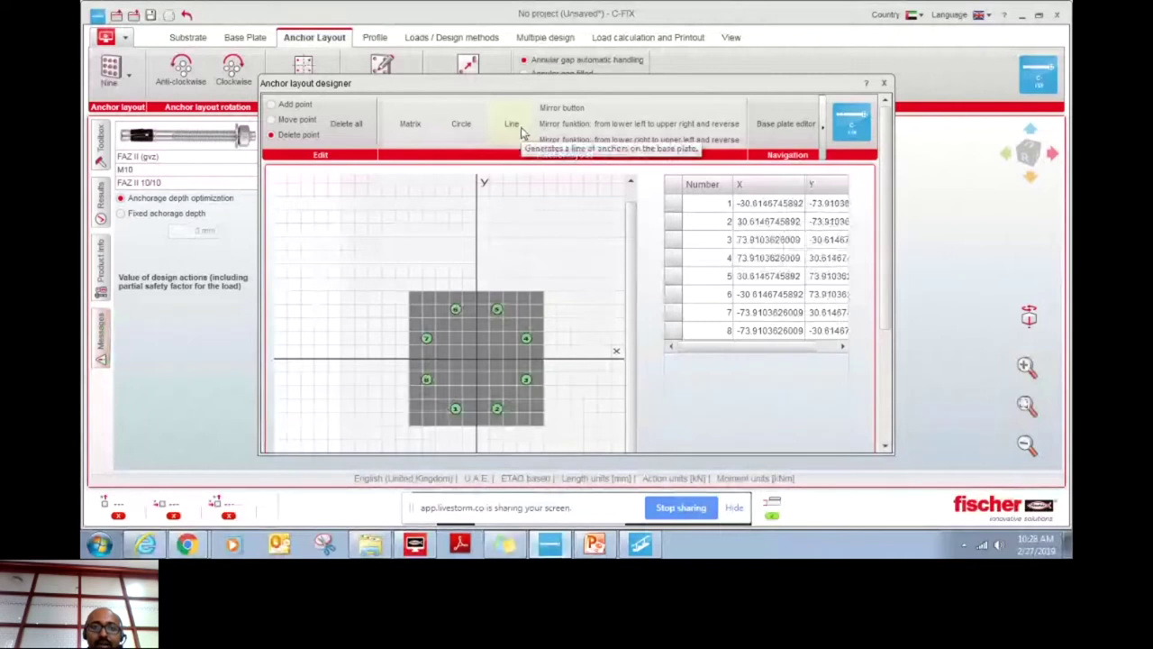
# Generate a vertical line of 4 anchors at 50 spacing, and replace it with a horizontal line of 4 anchors at the same spacing.
pyautogui.click(513, 126)
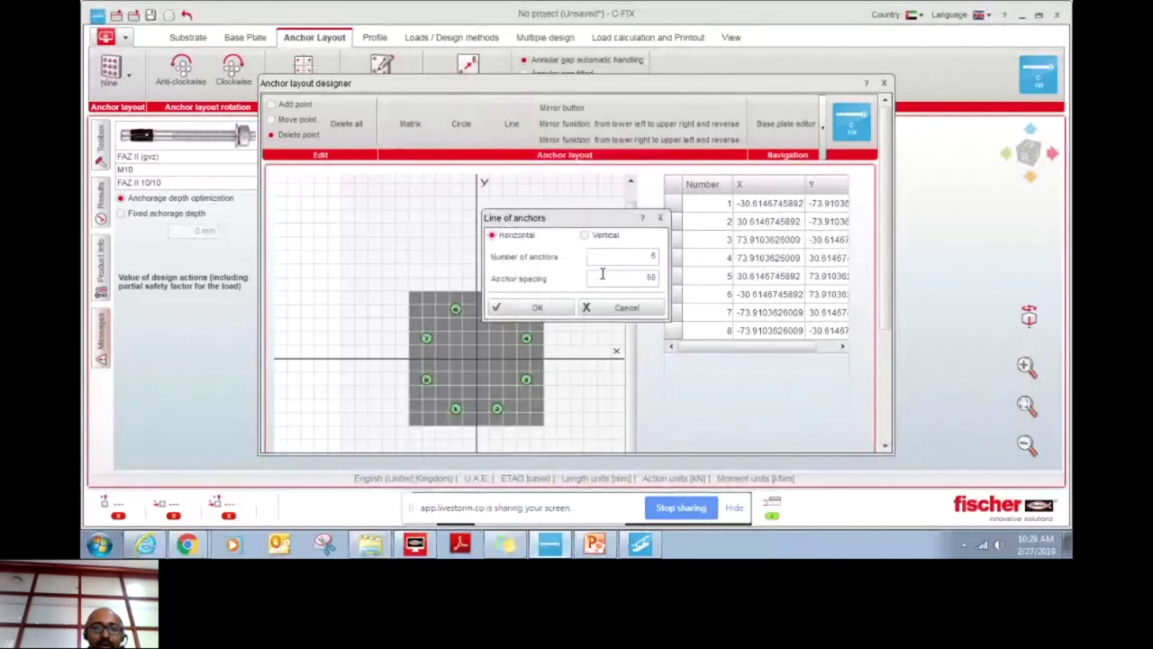
pyautogui.click(586, 235)
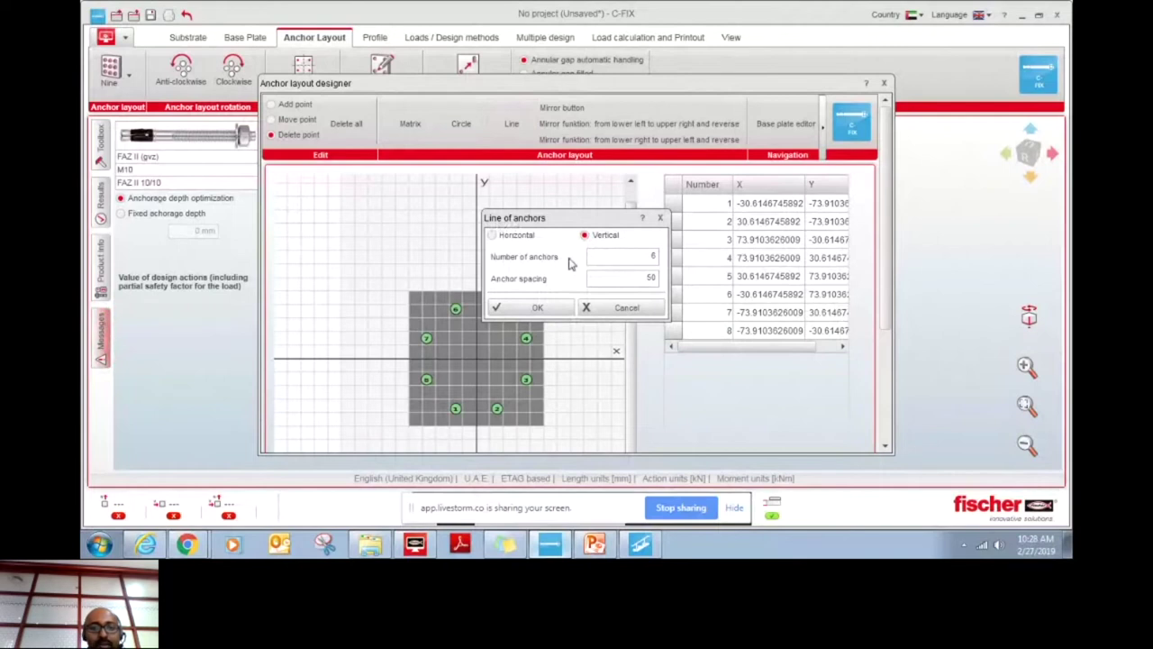
pyautogui.click(626, 257)
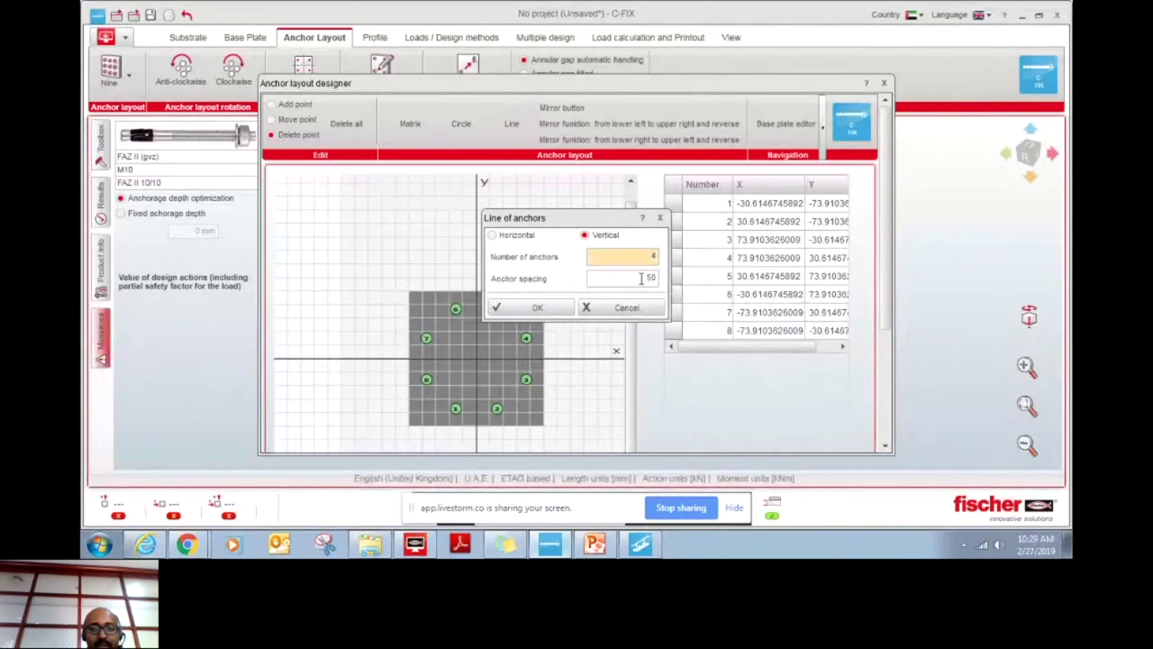
pyautogui.click(543, 309)
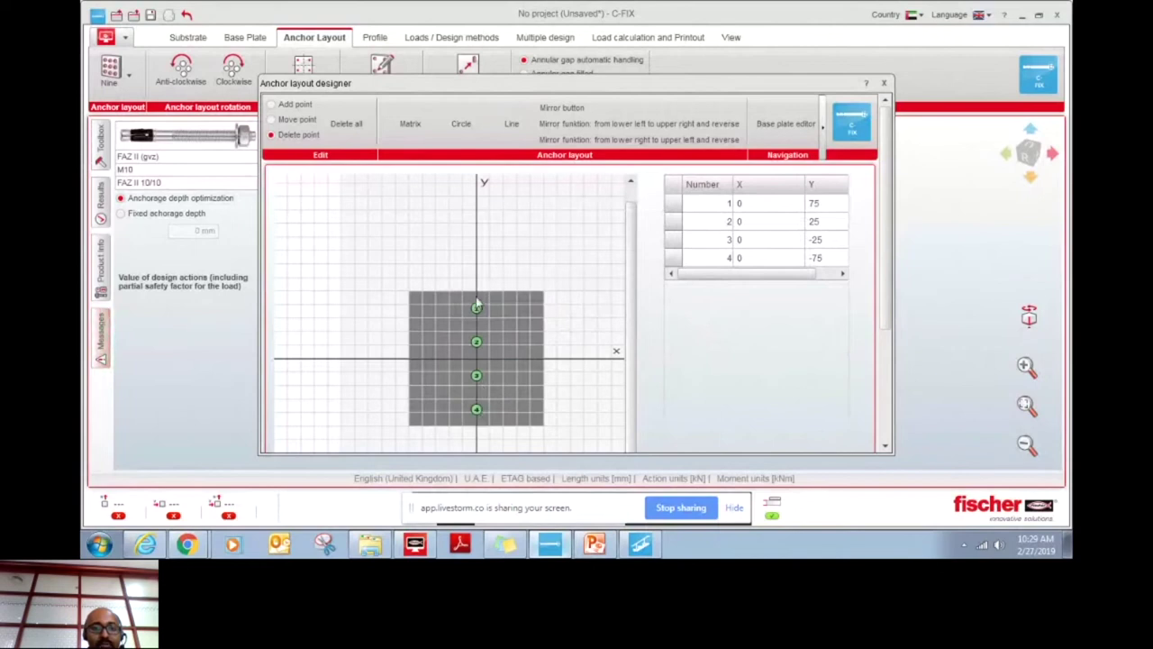
pyautogui.click(513, 140)
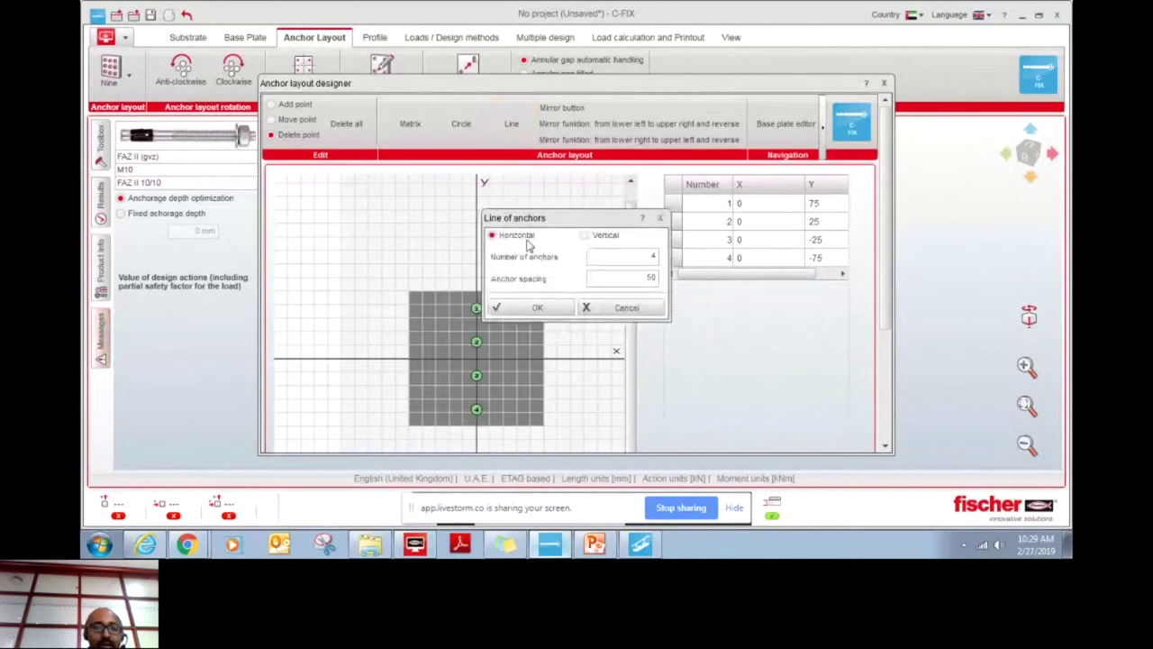
pyautogui.click(551, 311)
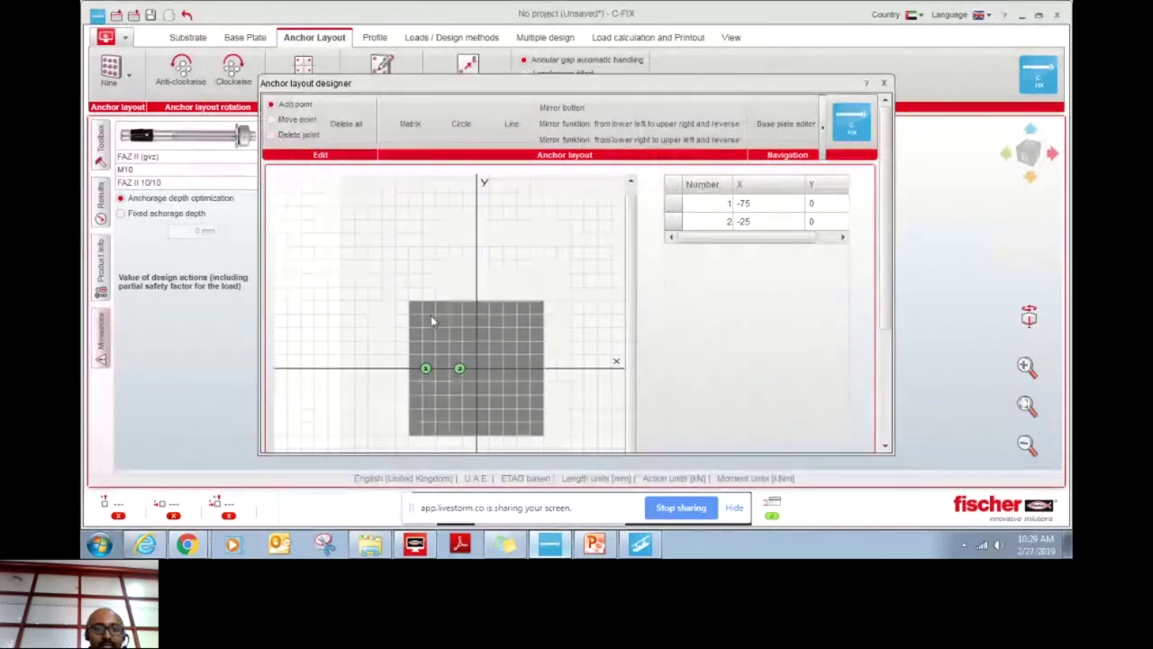
# Add anchors at X -80 and X -20 on both Y 80 and Y -80, and mirror the half layout across the Y axis.
pyautogui.click(421, 314)
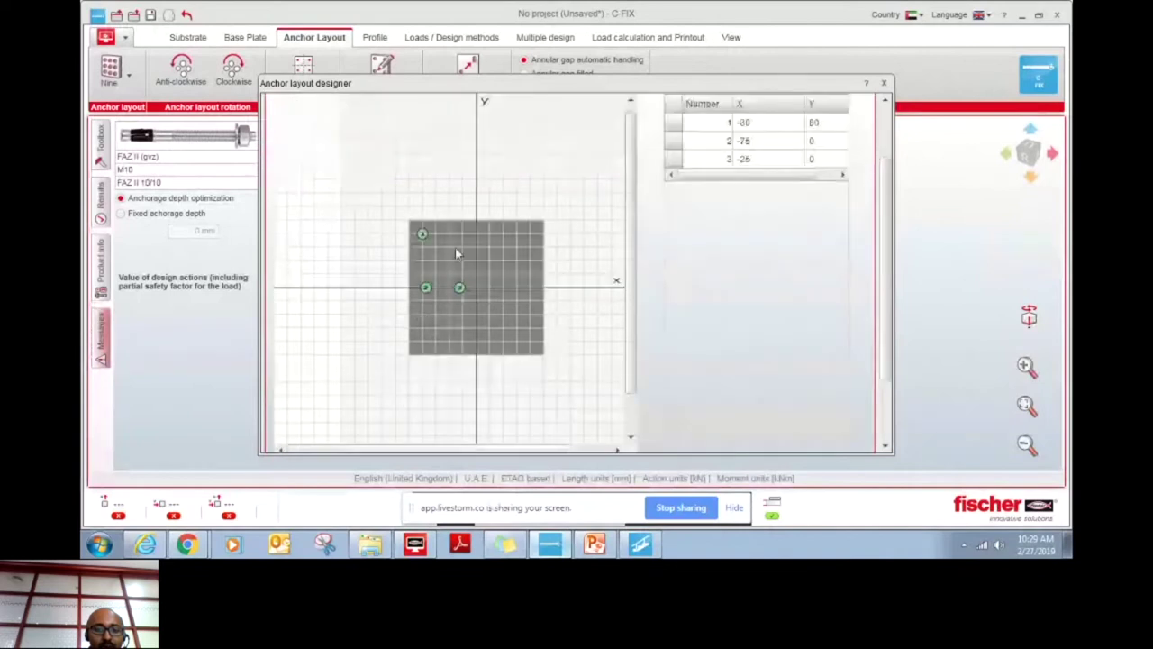
pyautogui.click(462, 234)
pyautogui.click(423, 343)
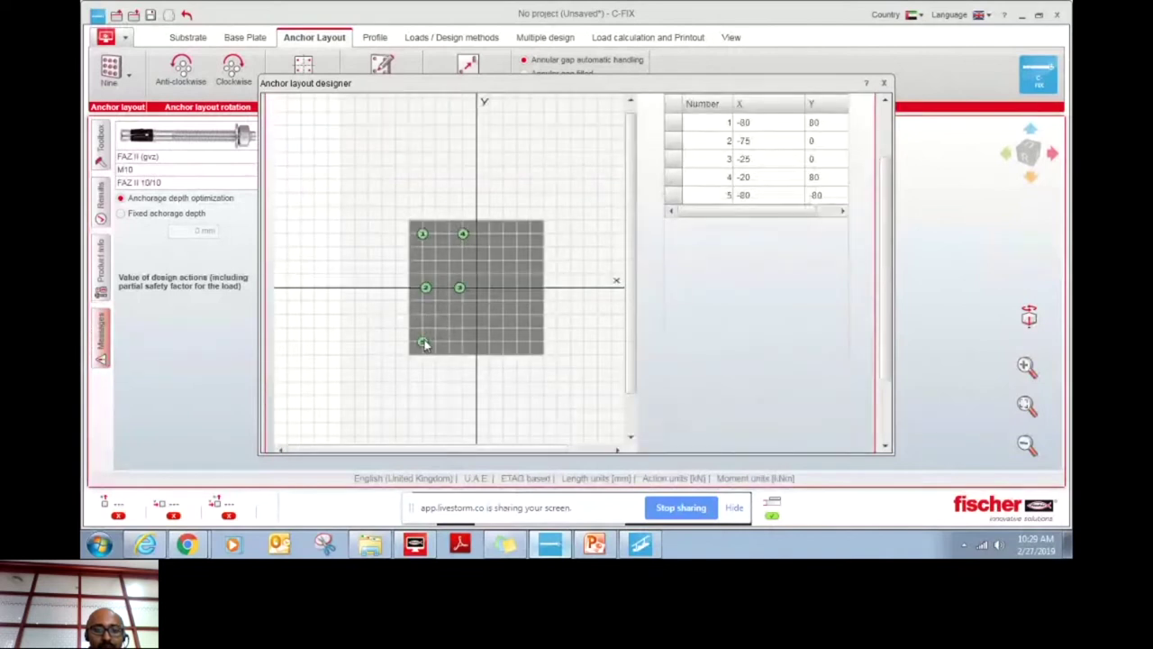
pyautogui.click(460, 340)
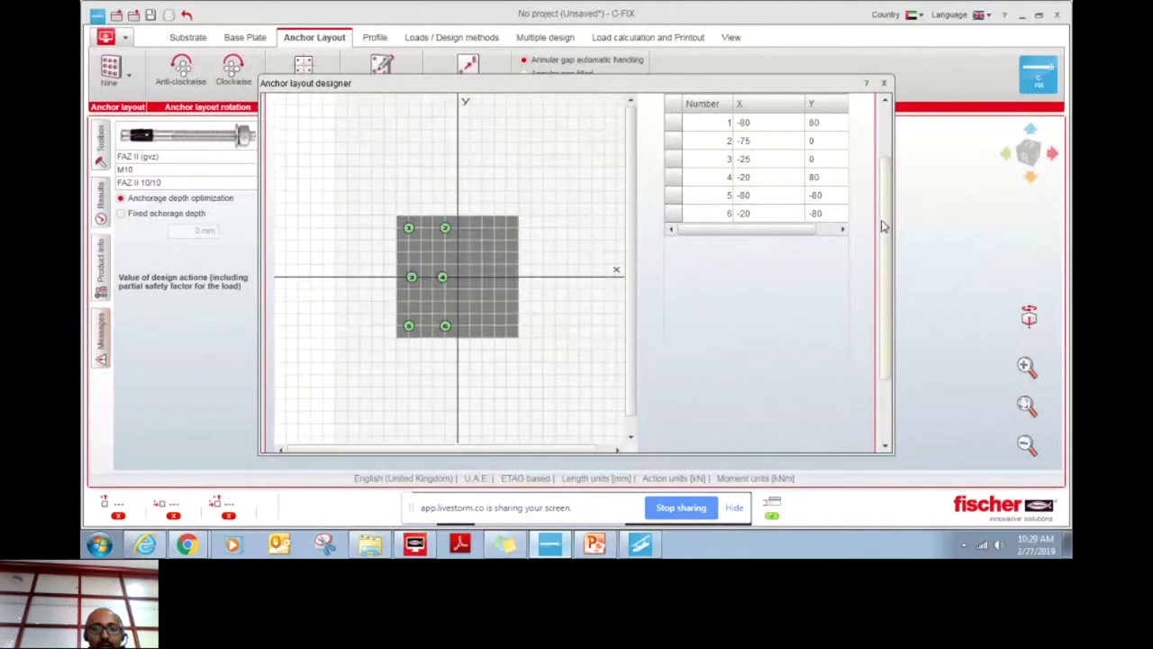
pyautogui.scroll(3, 886, 210)
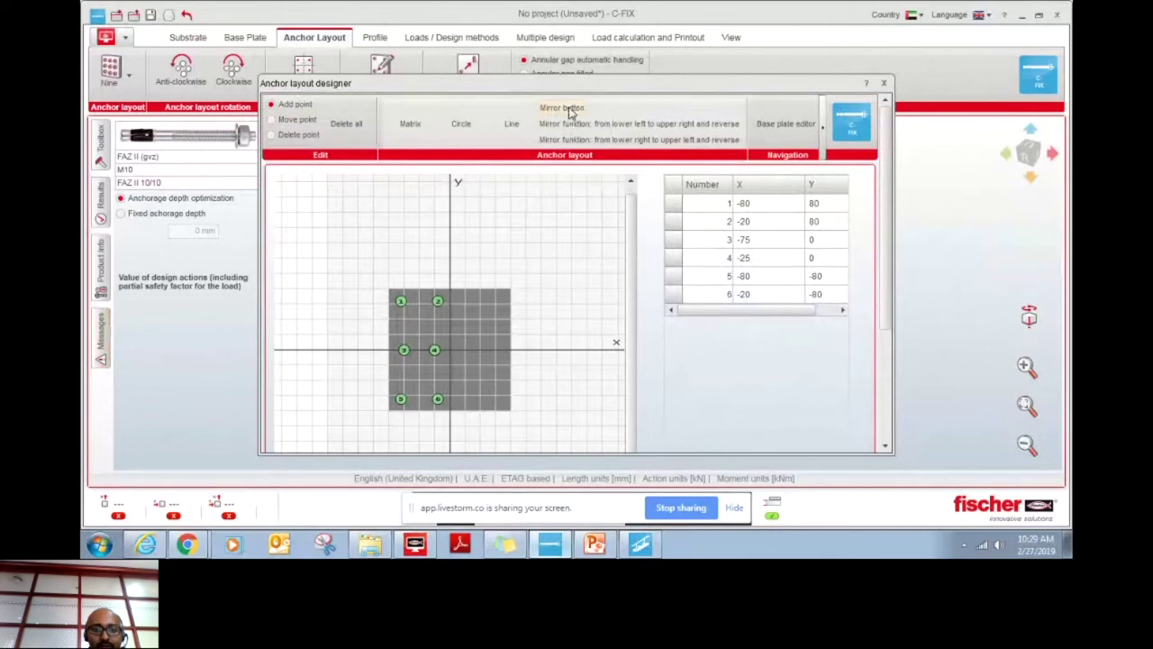
pyautogui.click(569, 110)
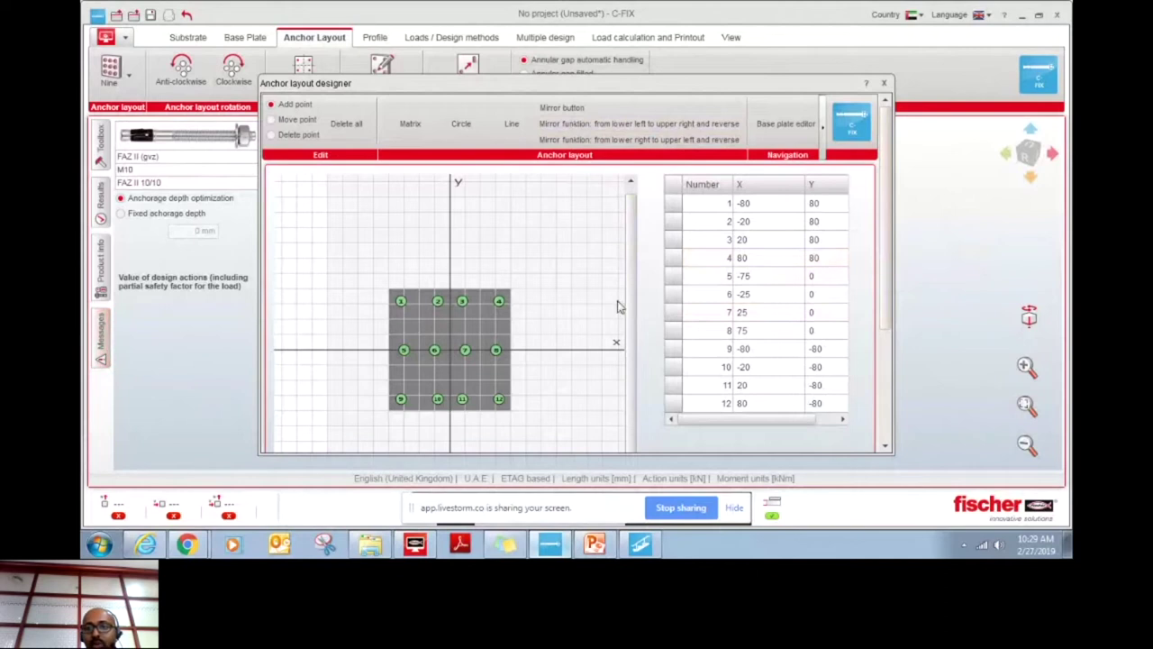
# Set the X coordinate of anchors 2 and 6 to 30 in the coordinate table.
pyautogui.click(765, 207)
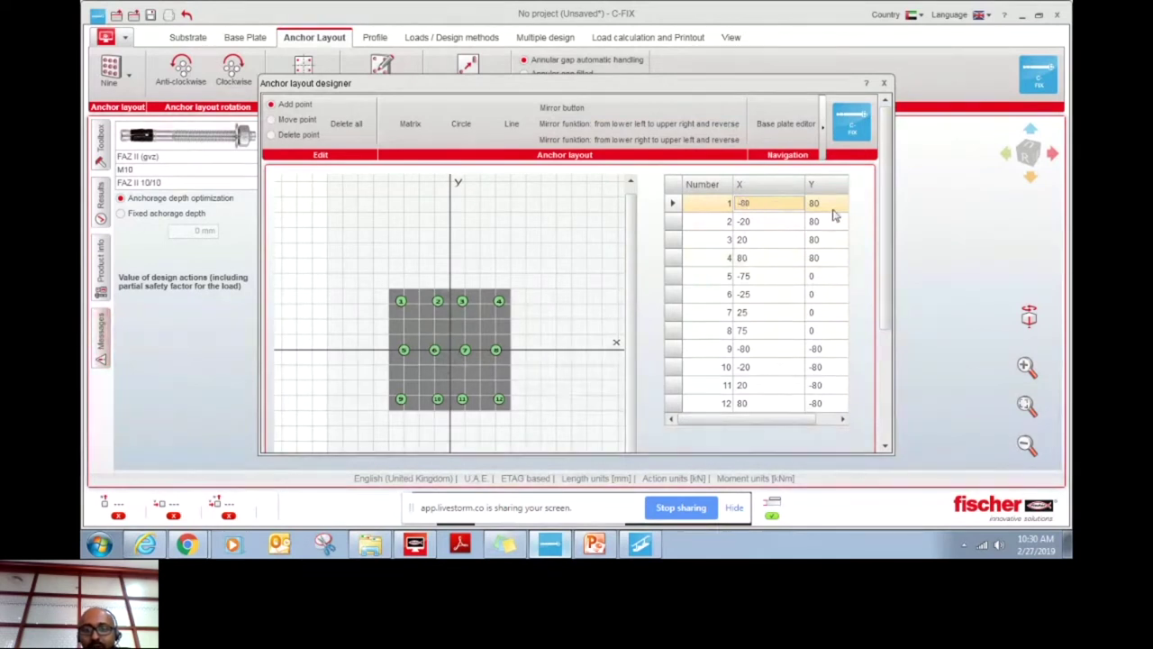
pyautogui.click(781, 224)
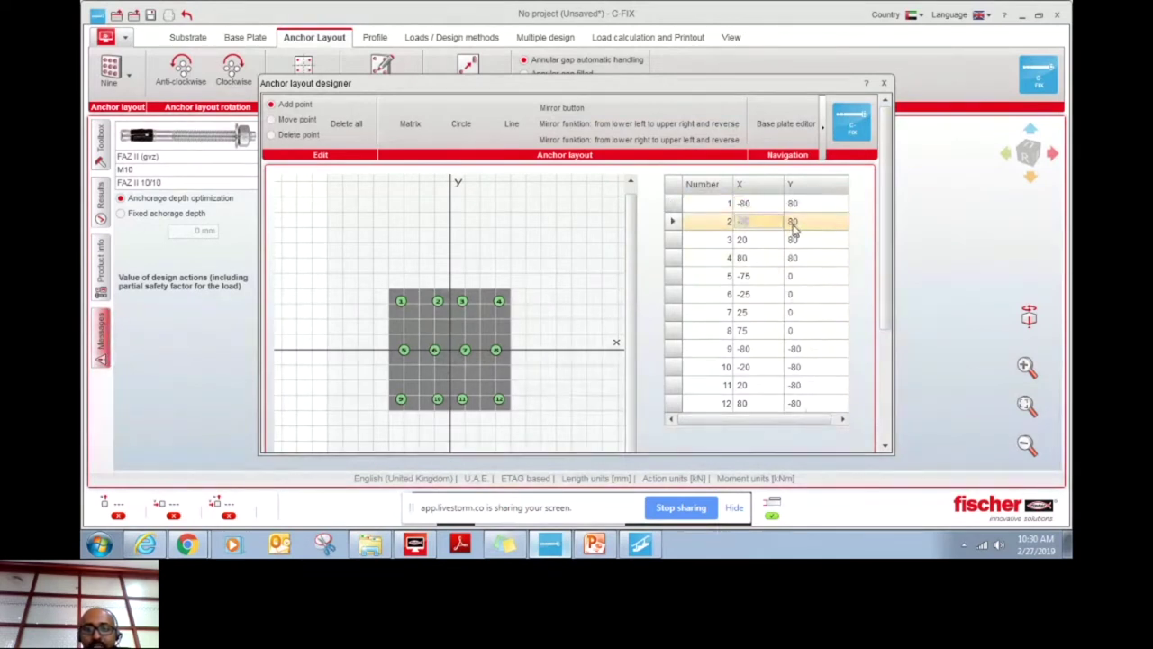
pyautogui.press('Return')
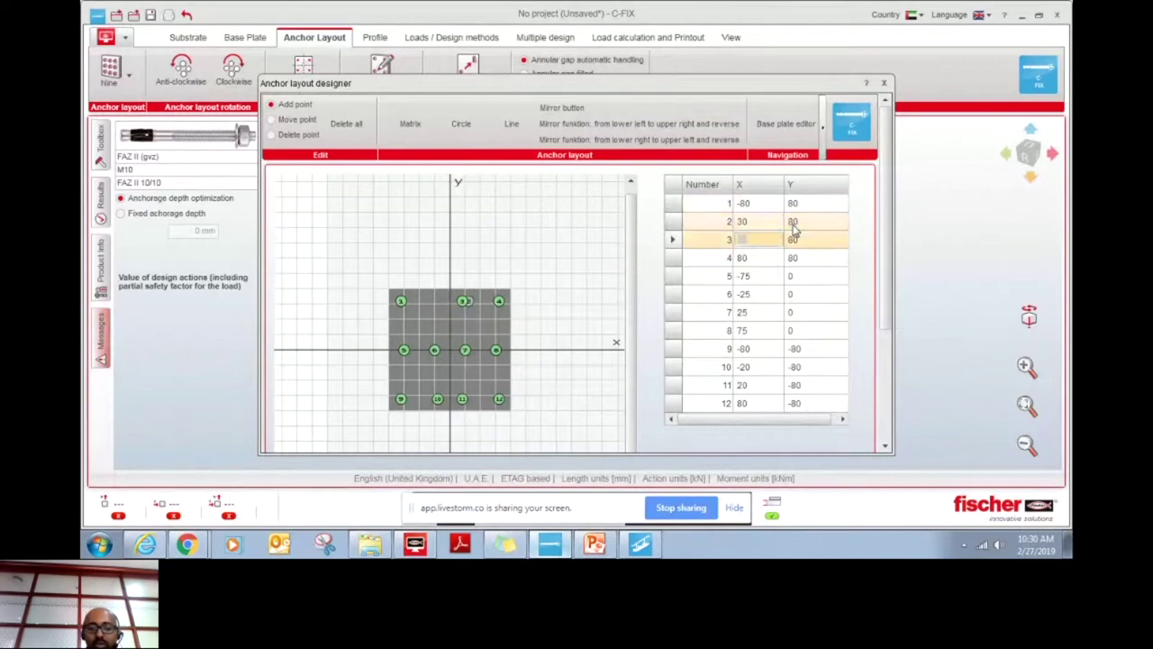
pyautogui.click(761, 295)
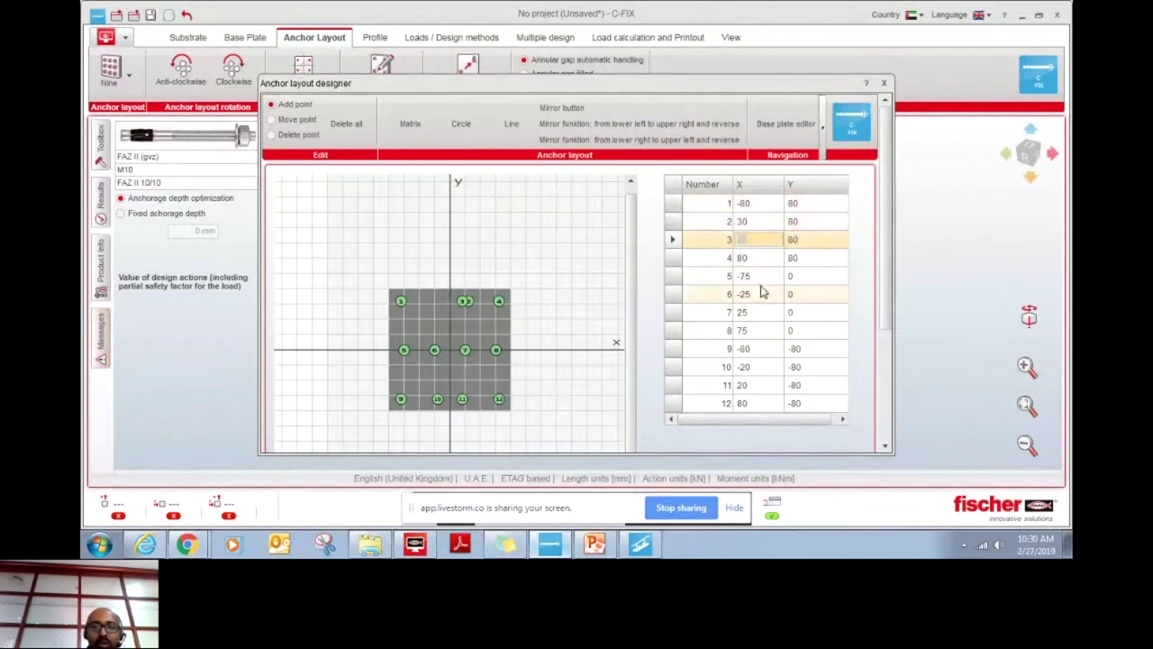
pyautogui.press('Return')
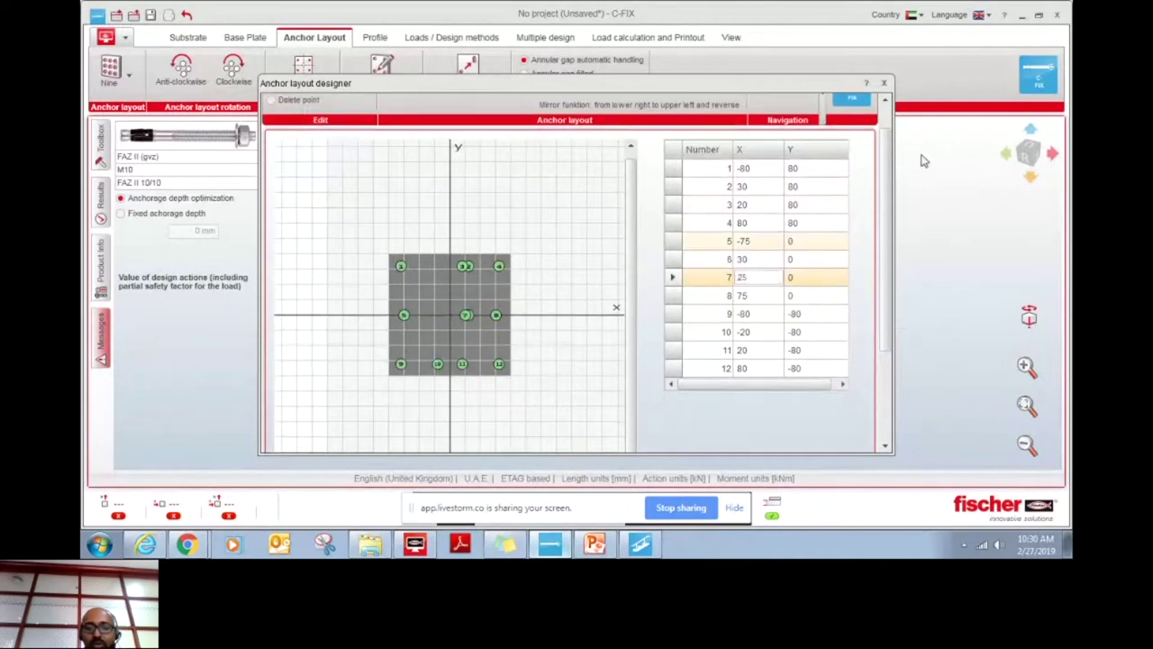
# Discard the customized anchor layout edits and view the nine-anchor base plate in the 3D model.
pyautogui.scroll(-5, 888, 288)
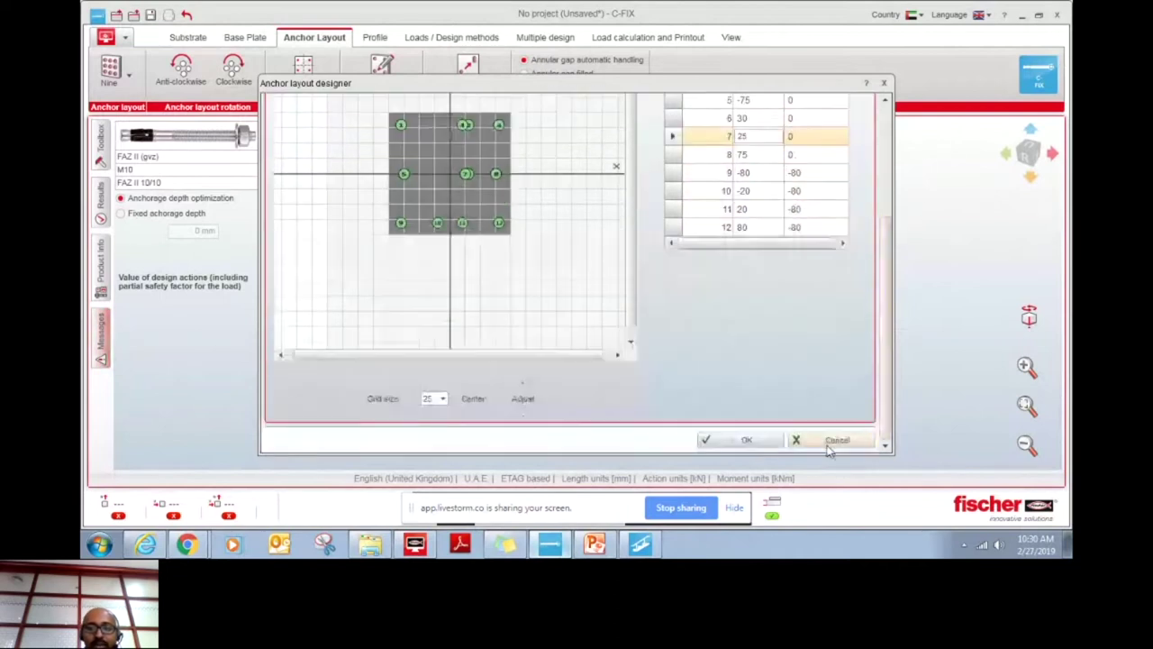
pyautogui.click(828, 443)
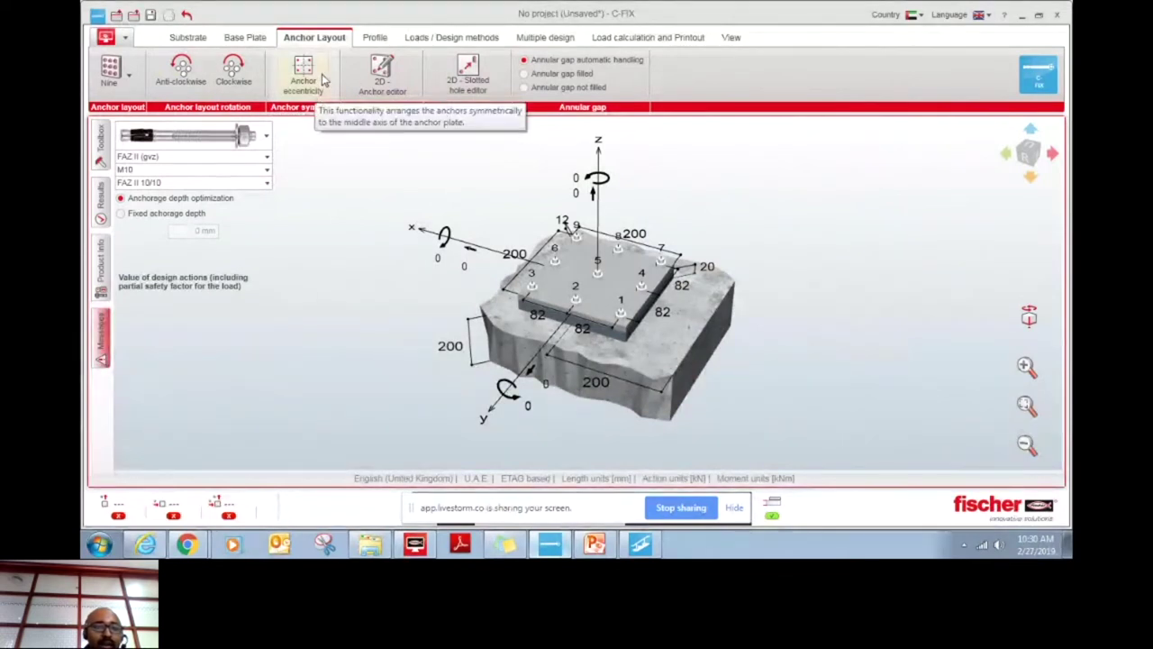
pyautogui.moveTo(879, 322); pyautogui.dragTo(901, 369)
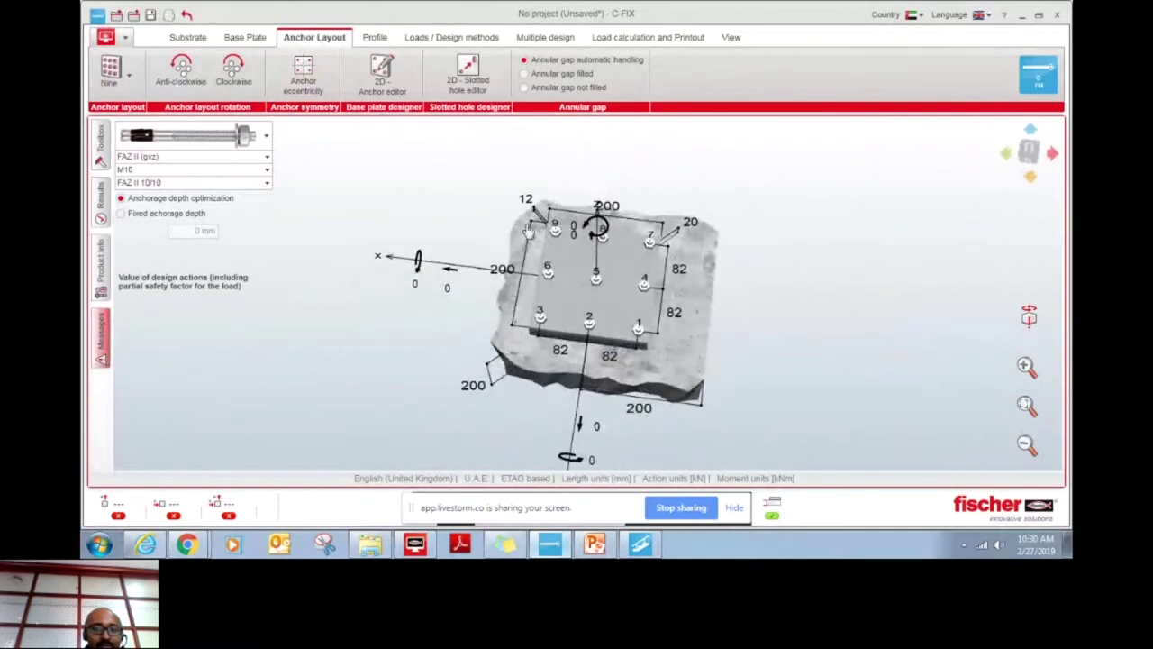
# Apply the preset four-anchor layout to the base plate and set the anchor spacing to 100 mm in both directions.
pyautogui.click(129, 76)
pyautogui.click(167, 202)
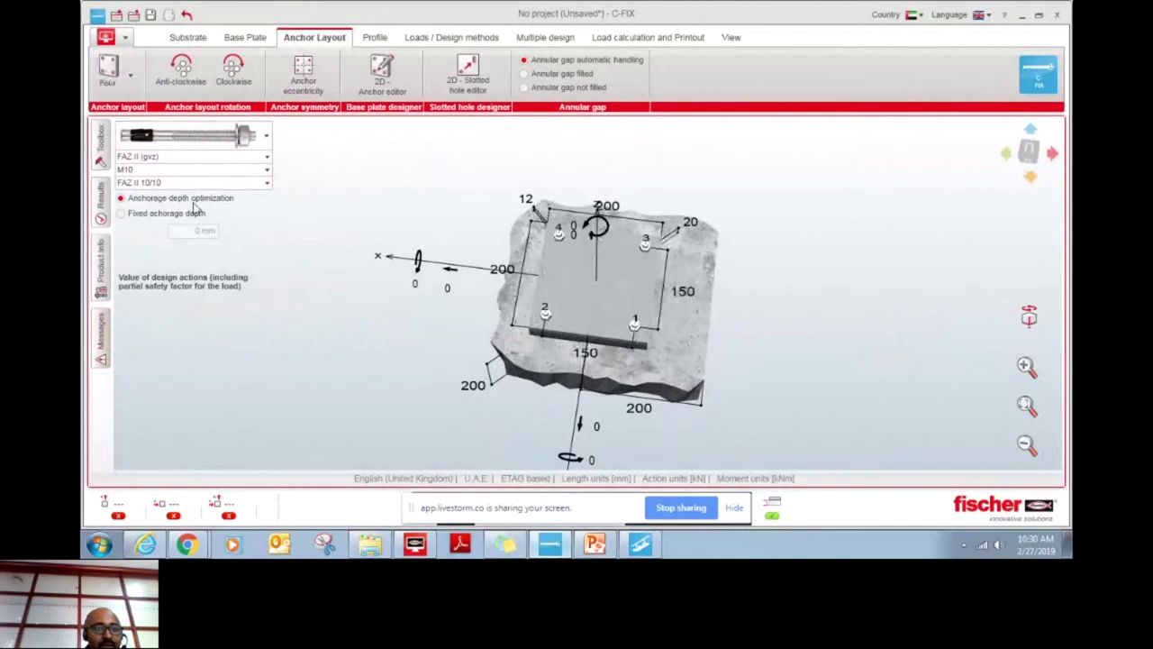
pyautogui.moveTo(761, 293); pyautogui.dragTo(680, 336)
pyautogui.click(533, 351)
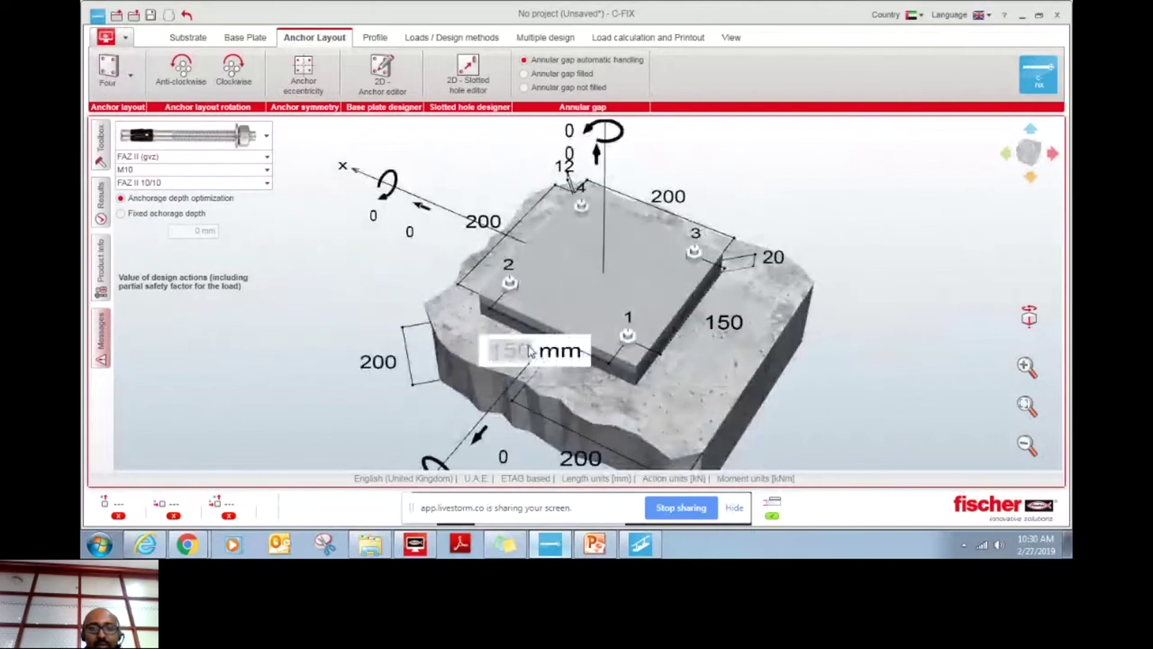
pyautogui.write('100')
pyautogui.press('Return')
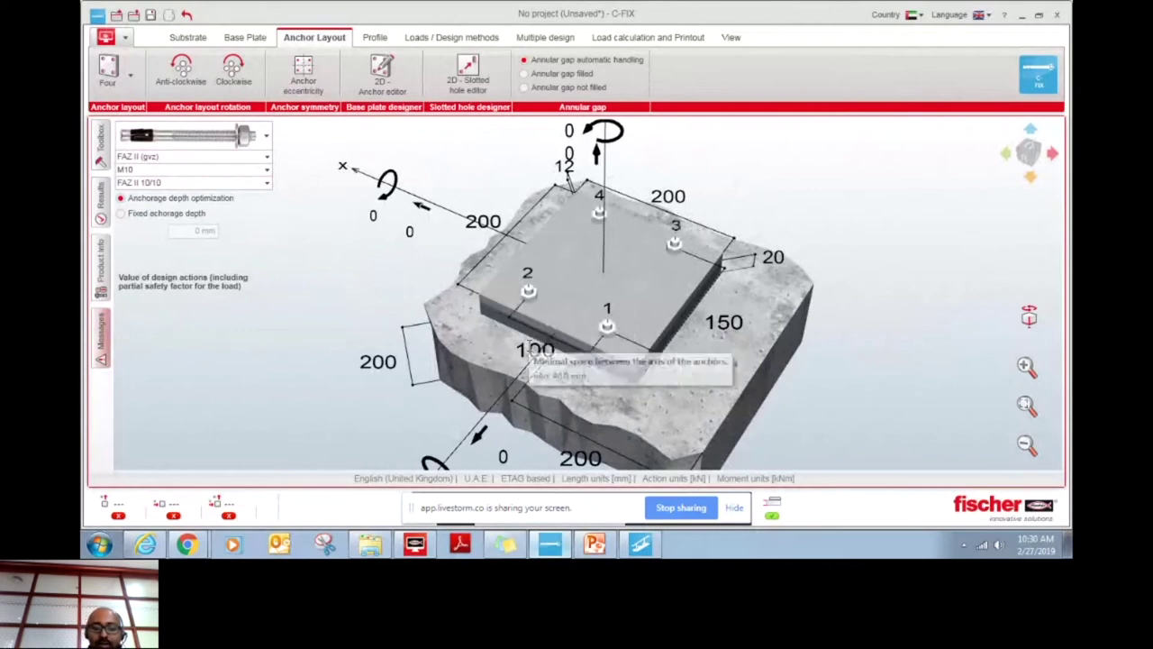
pyautogui.click(712, 355)
pyautogui.write('100')
pyautogui.press('Return')
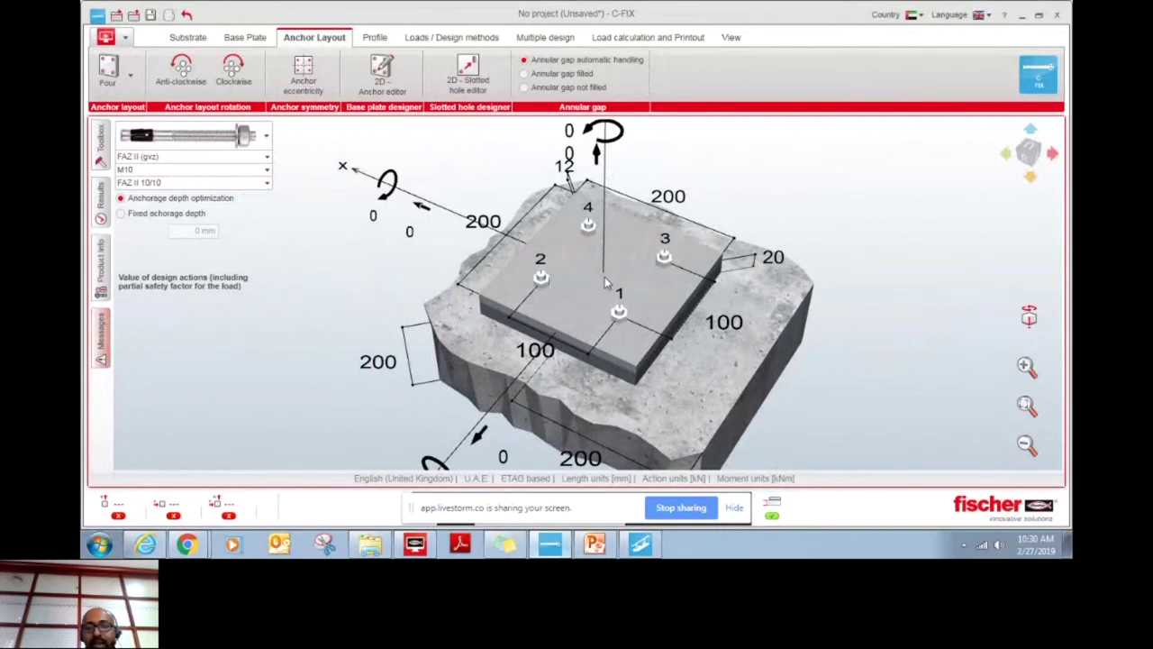
# Try anchor eccentricity with plate edge distances of 20 mm and 23 mm, and restore the centred anchor group.
pyautogui.click(311, 78)
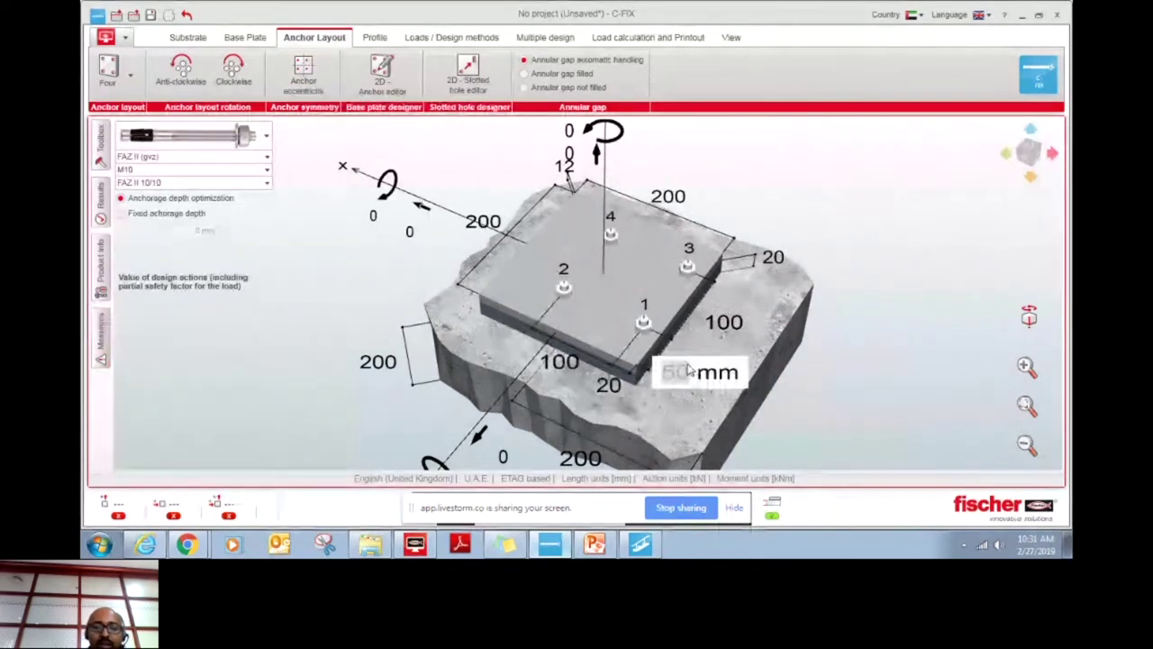
pyautogui.write('23')
pyautogui.press('Return')
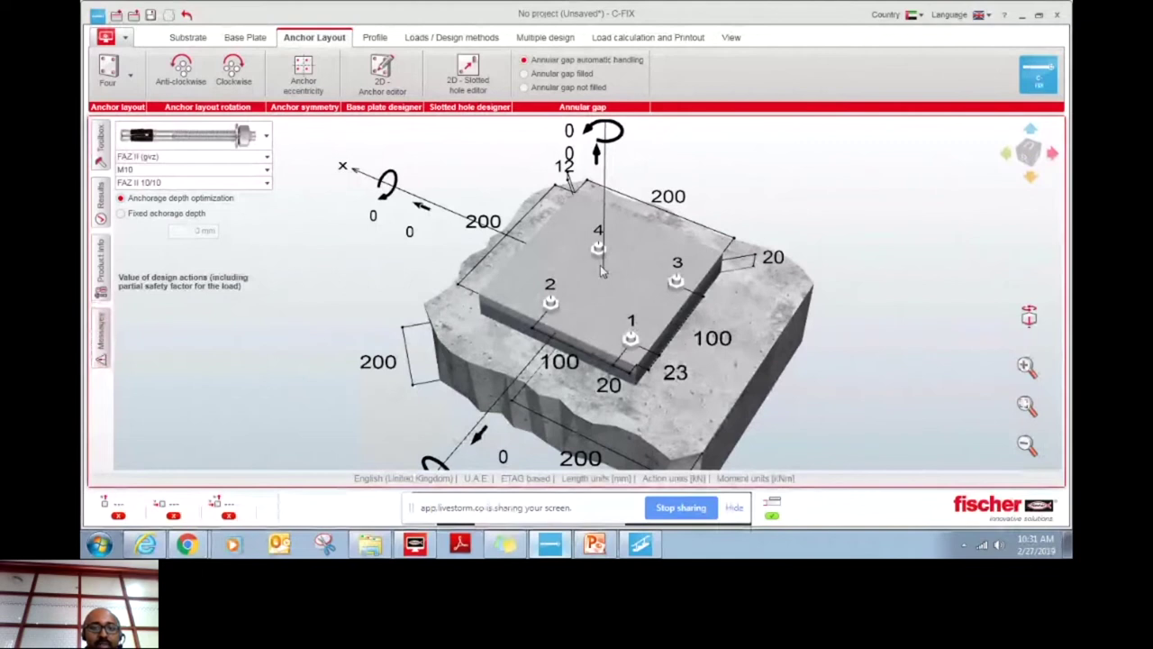
pyautogui.click(313, 81)
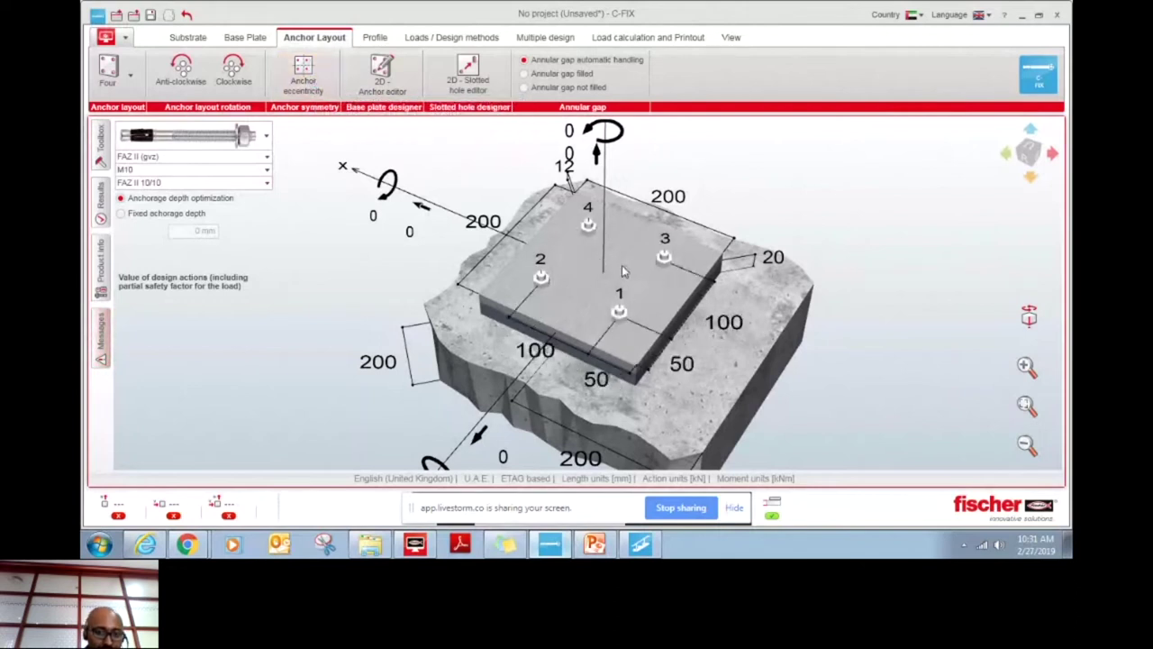
# View the four-anchor layout and its coordinate table in the 2D anchor editor, and cancel without changes.
pyautogui.click(382, 72)
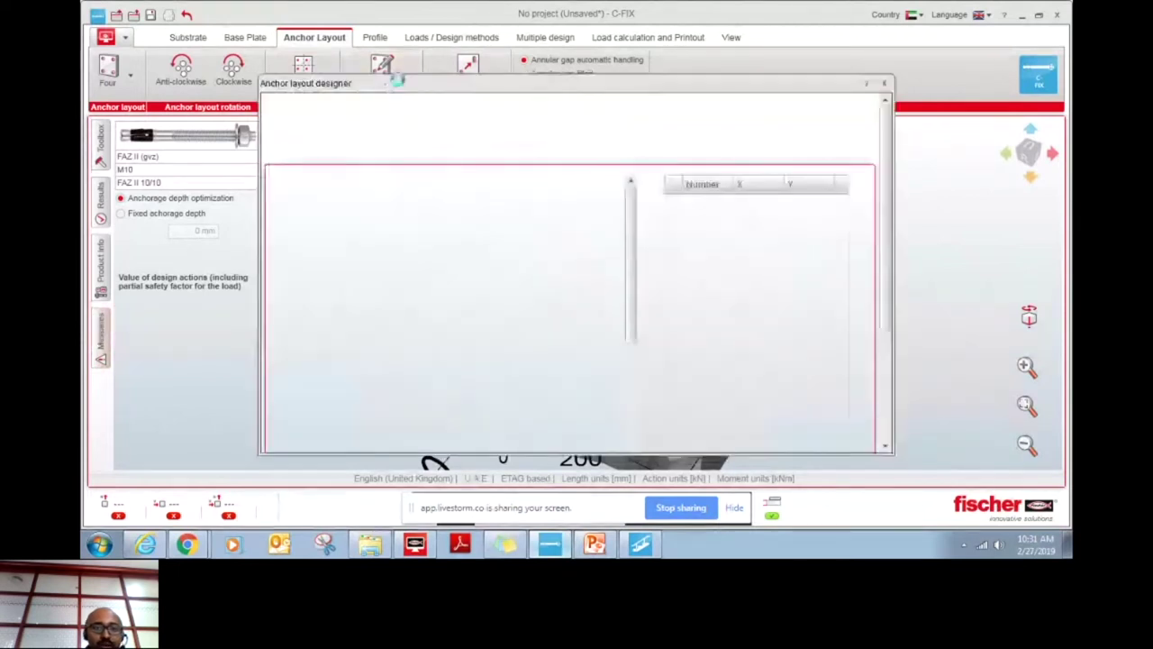
pyautogui.moveTo(633, 354)
pyautogui.mouseDown()
pyautogui.moveTo(634, 310)
pyautogui.moveTo(633, 331)
pyautogui.mouseUp()
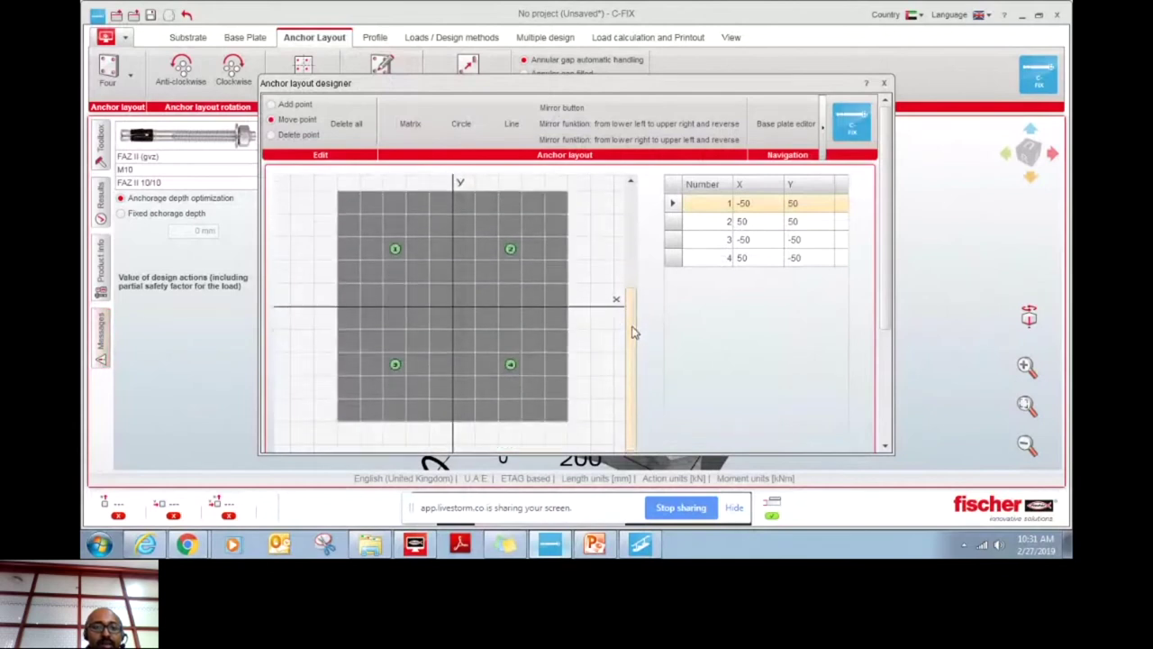
pyautogui.moveTo(886, 248); pyautogui.dragTo(891, 397)
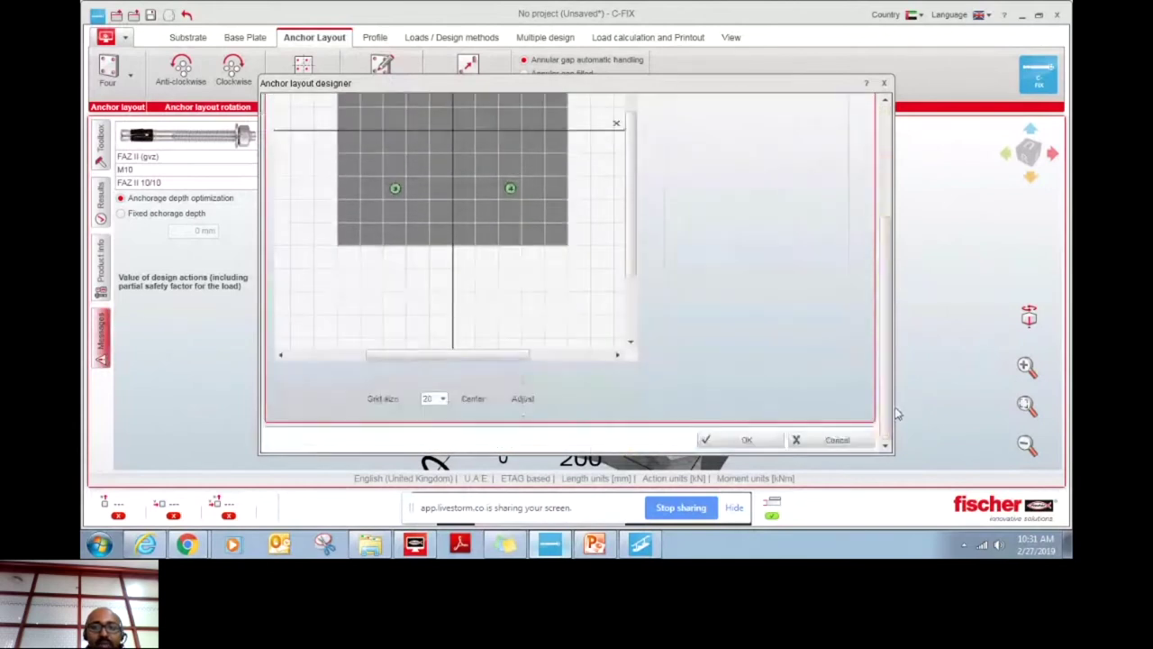
pyautogui.click(846, 445)
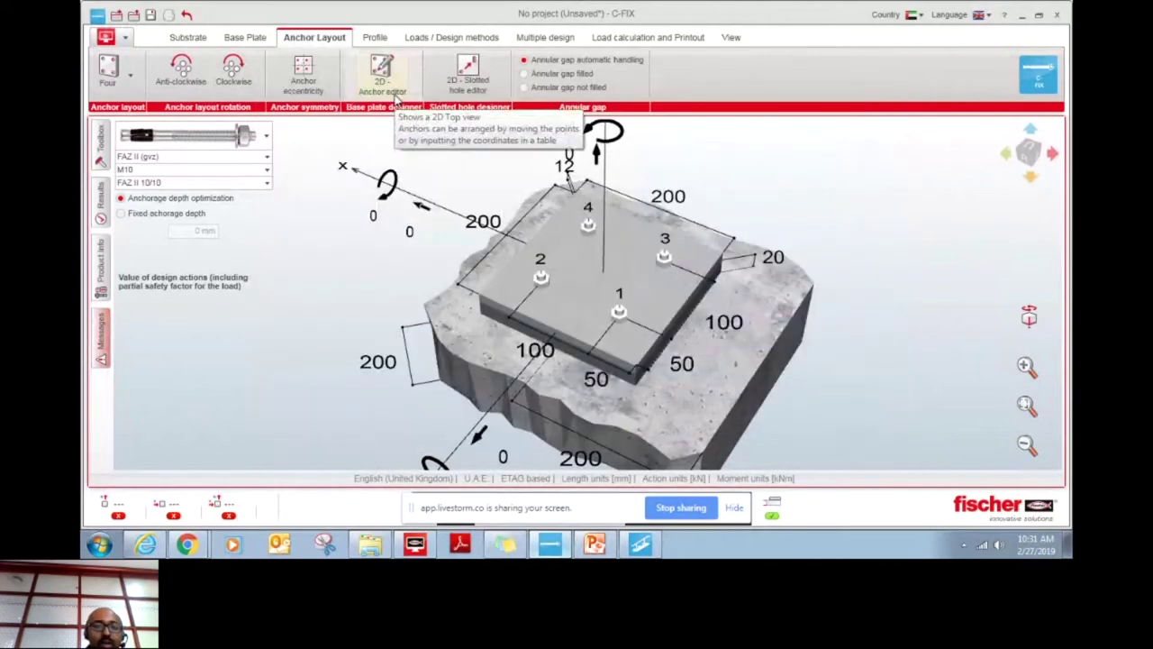
# In the slotted hole editor, convert the two holes at X 50 to horizontal slots and restore them to round holes.
pyautogui.click(483, 81)
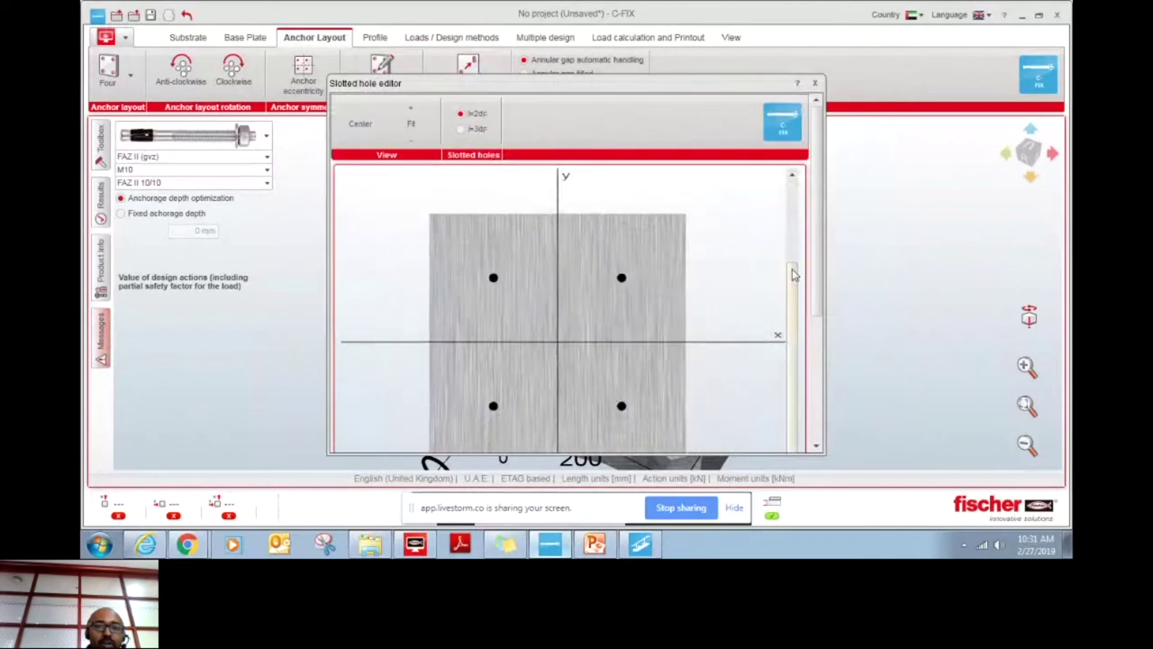
pyautogui.scroll(-3, 625, 280)
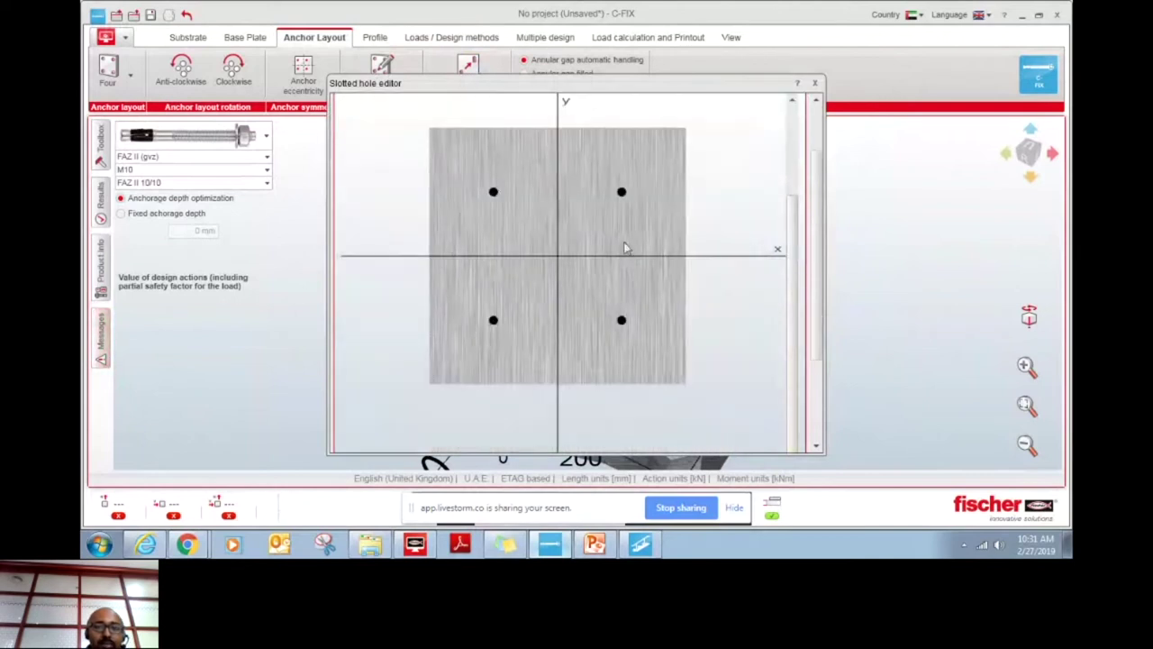
pyautogui.click(622, 191)
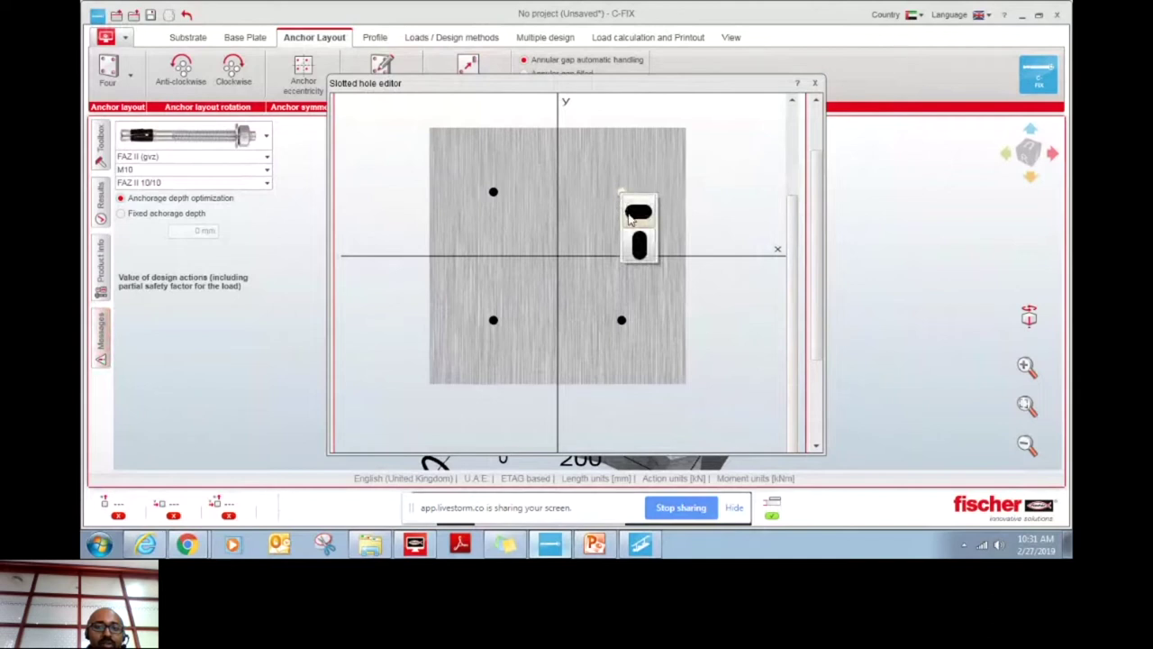
pyautogui.click(636, 214)
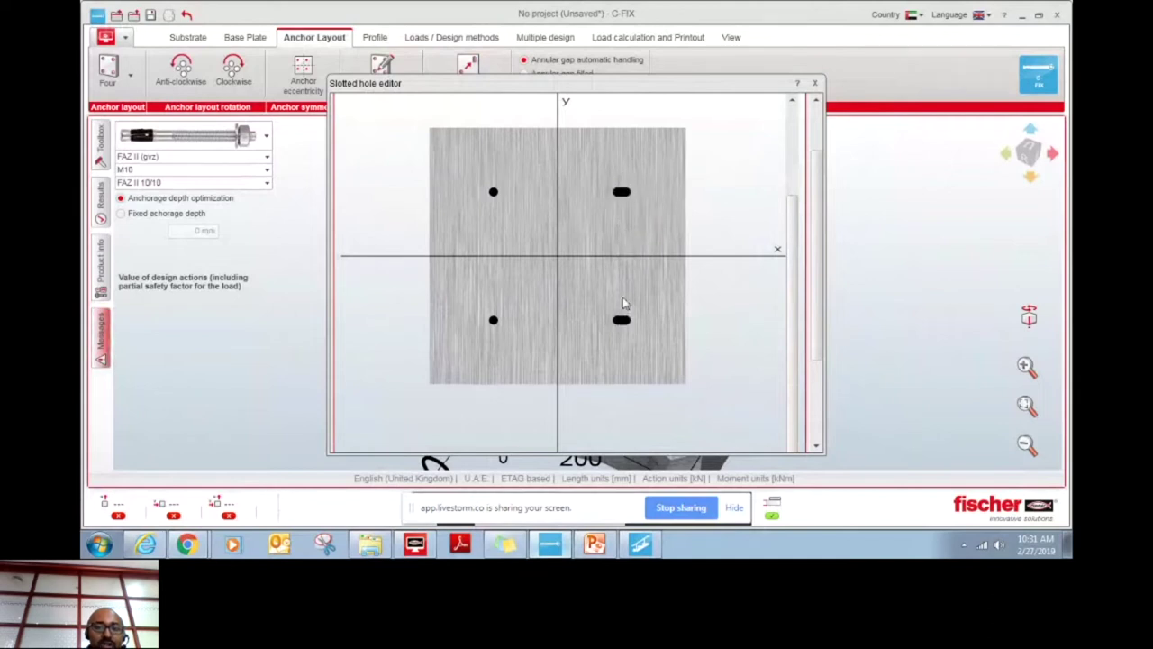
pyautogui.click(622, 192)
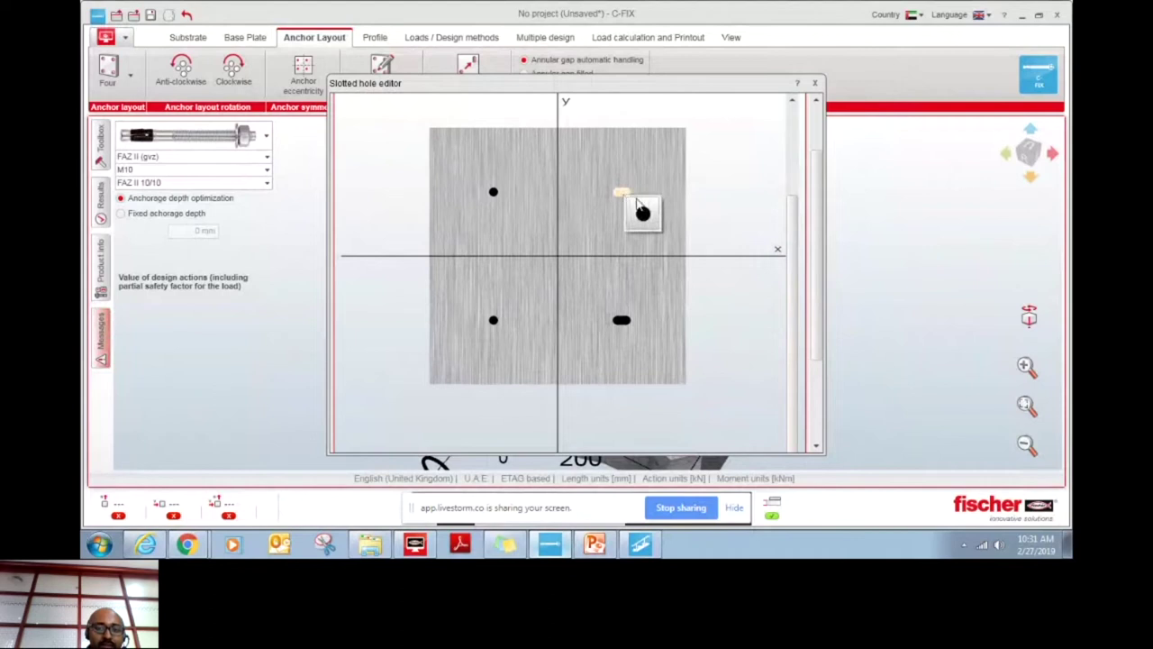
pyautogui.click(639, 212)
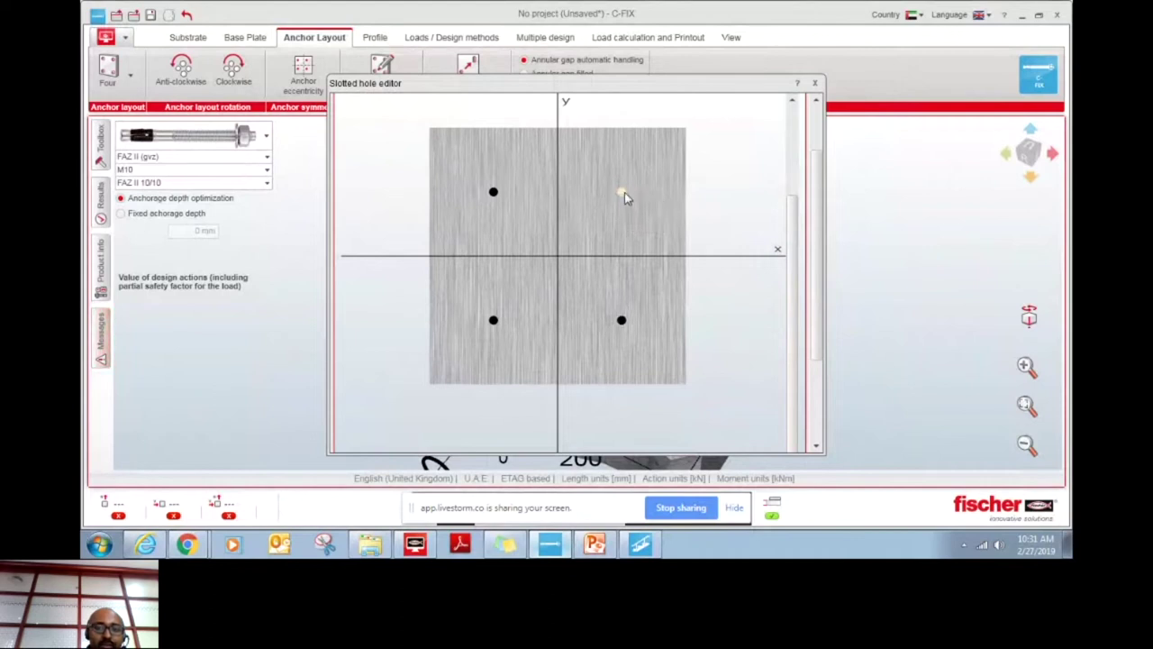
# Convert the two upper holes of the plate to vertical slots, and discard the slotted hole edits.
pyautogui.click(625, 196)
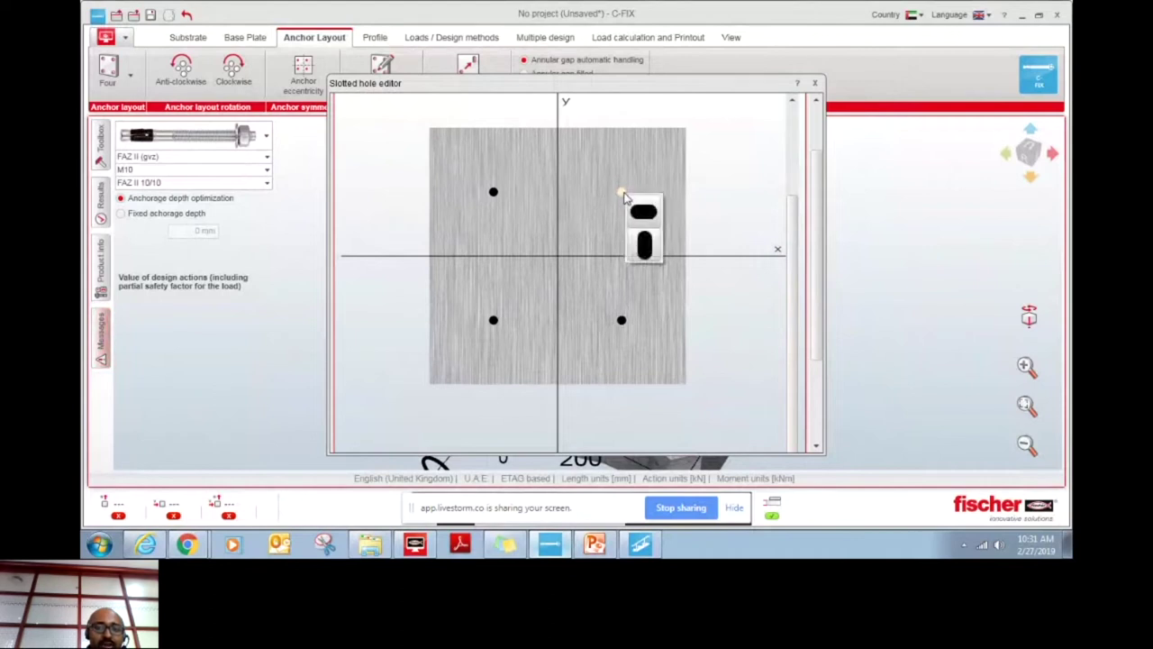
pyautogui.click(643, 245)
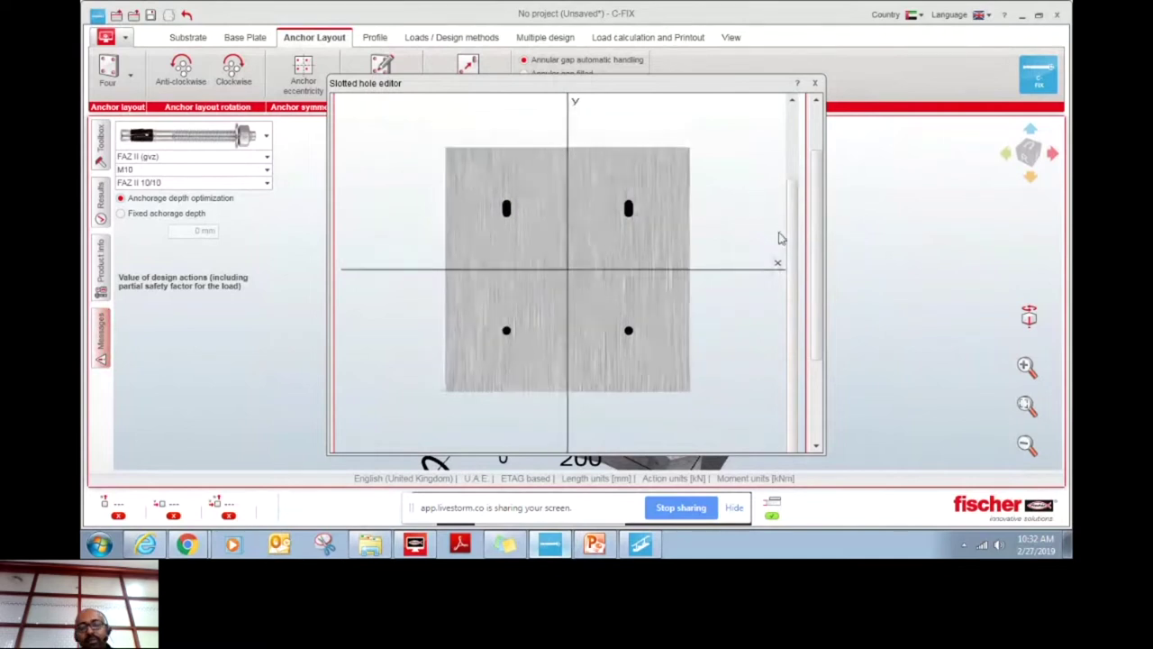
pyautogui.moveTo(816, 224); pyautogui.dragTo(816, 360)
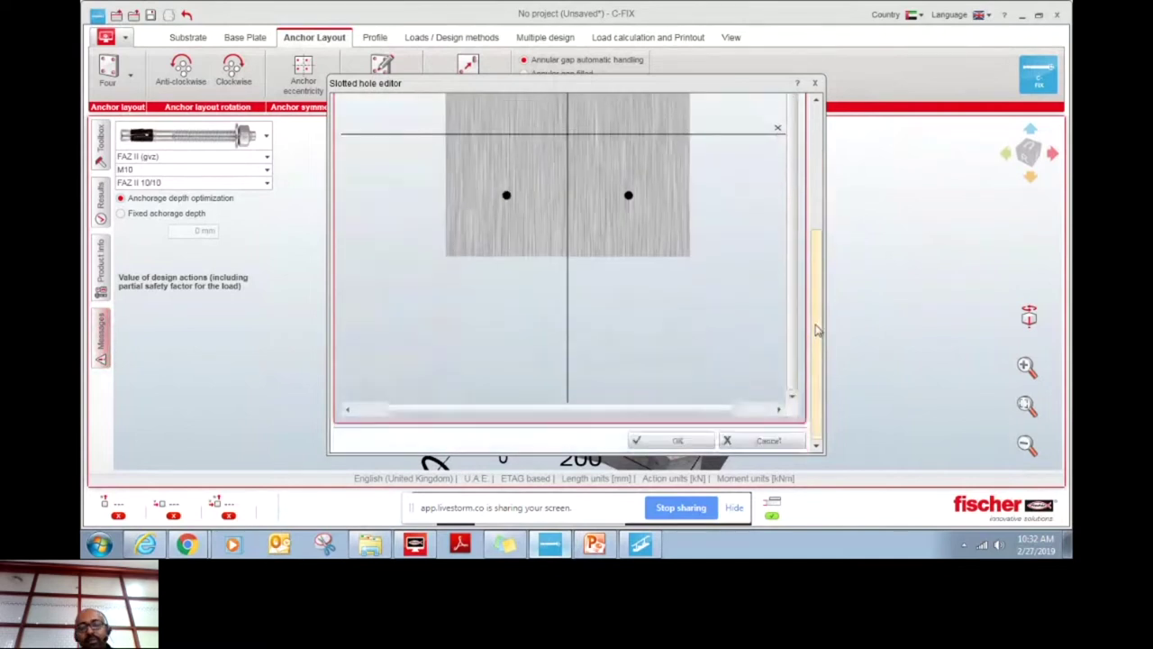
pyautogui.click(765, 441)
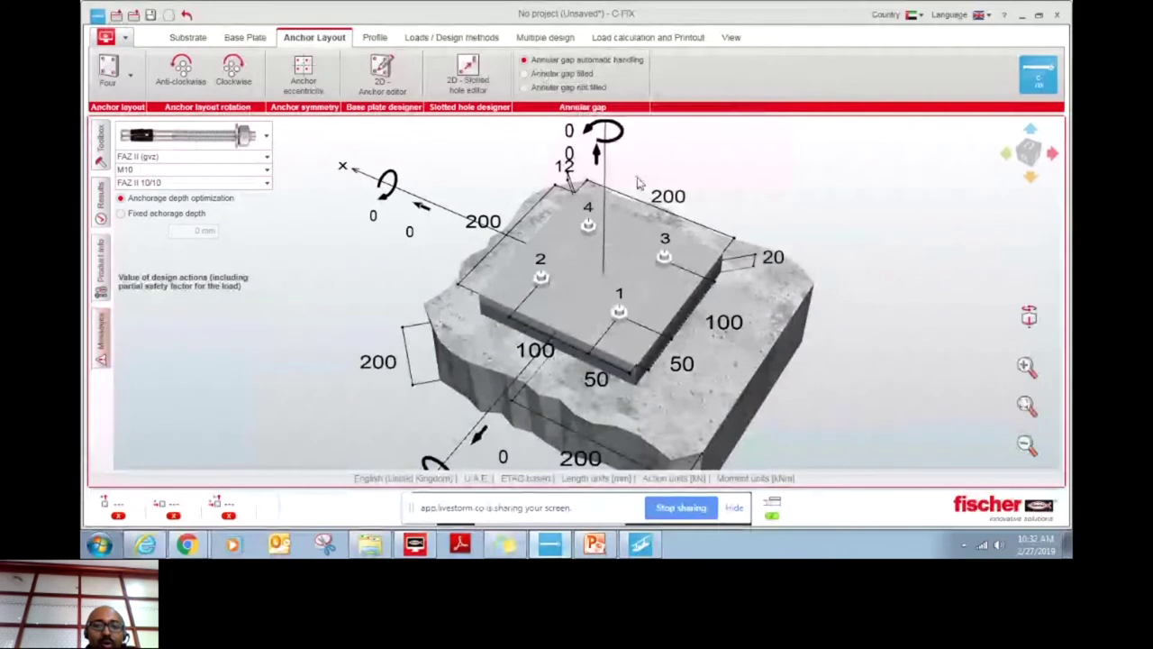
# Compare the filled and not filled annular gap options on the four anchors, and restore automatic gap handling.
pyautogui.scroll(3, 637, 183)
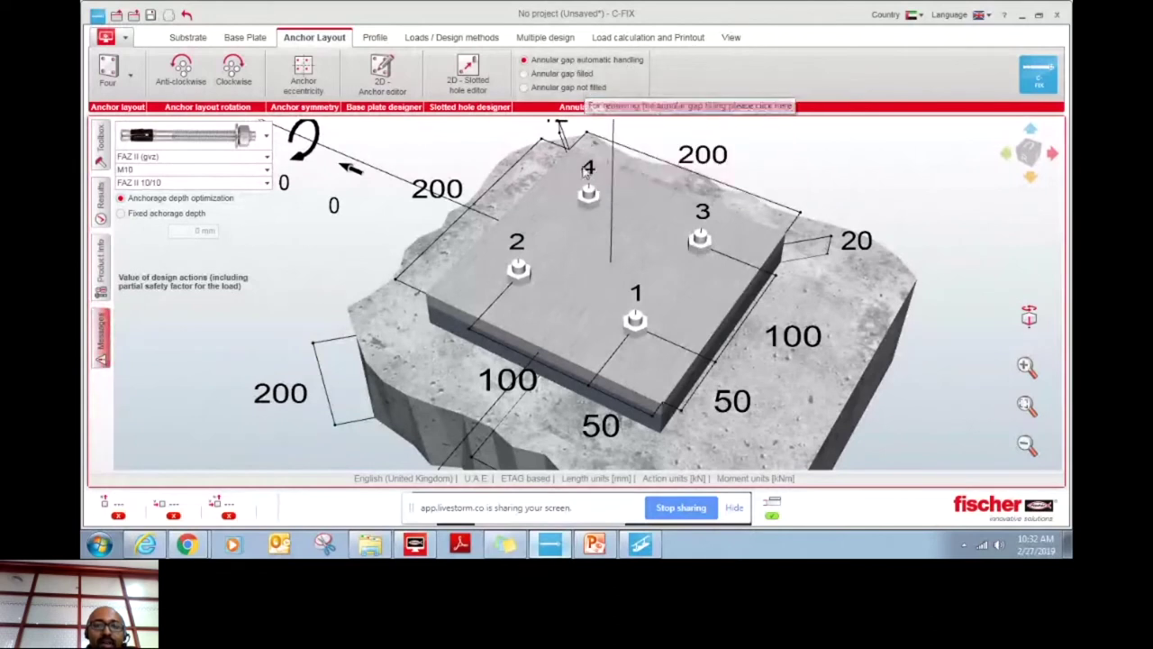
pyautogui.scroll(-2, 592, 219)
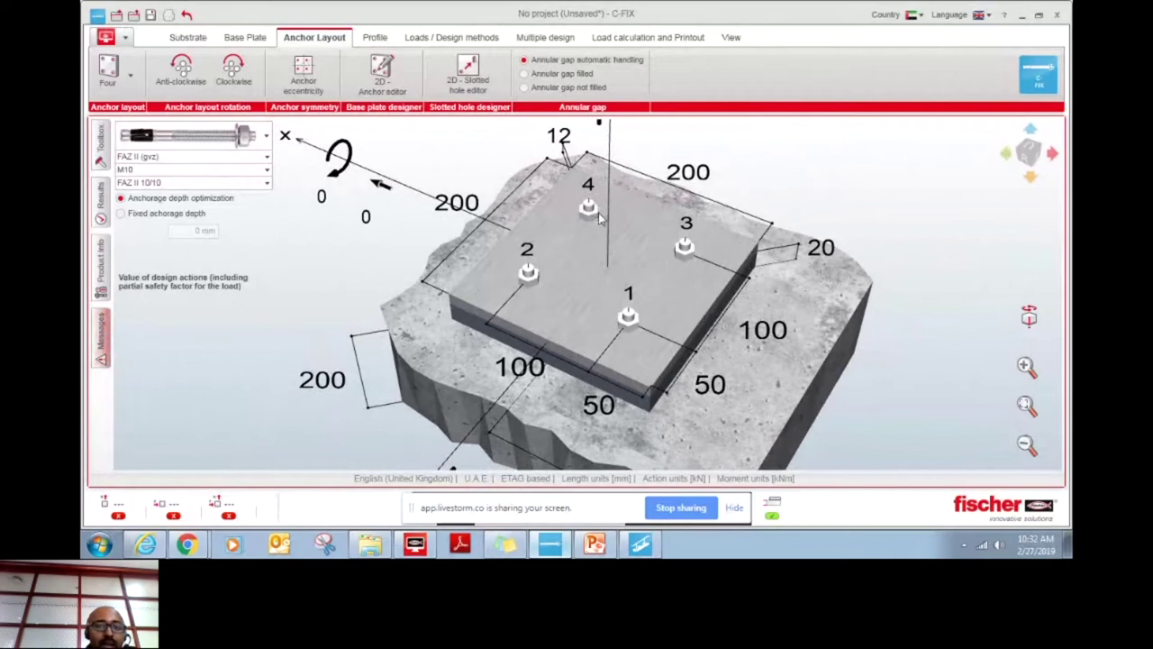
pyautogui.click(560, 73)
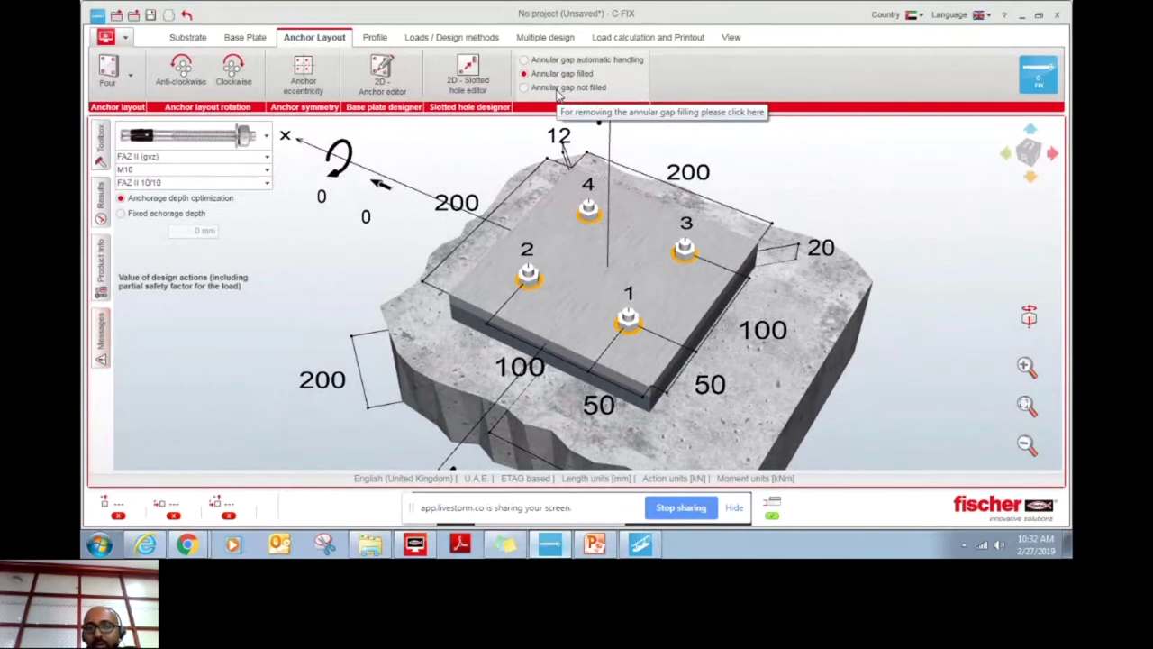
pyautogui.click(559, 88)
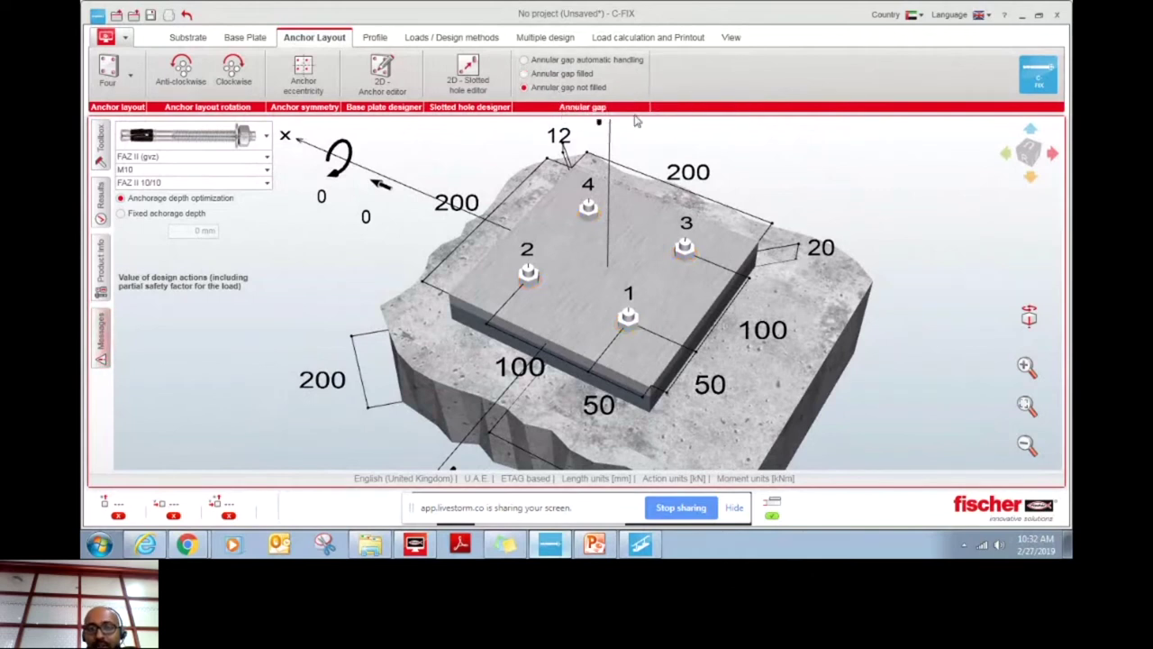
pyautogui.click(568, 78)
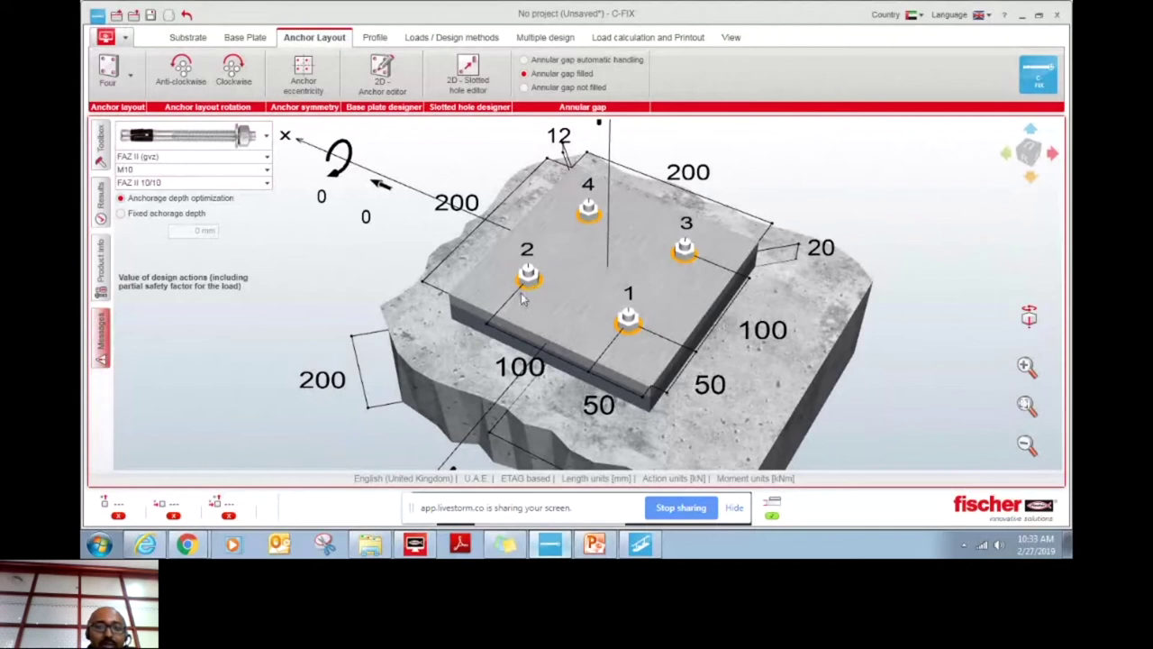
pyautogui.click(525, 59)
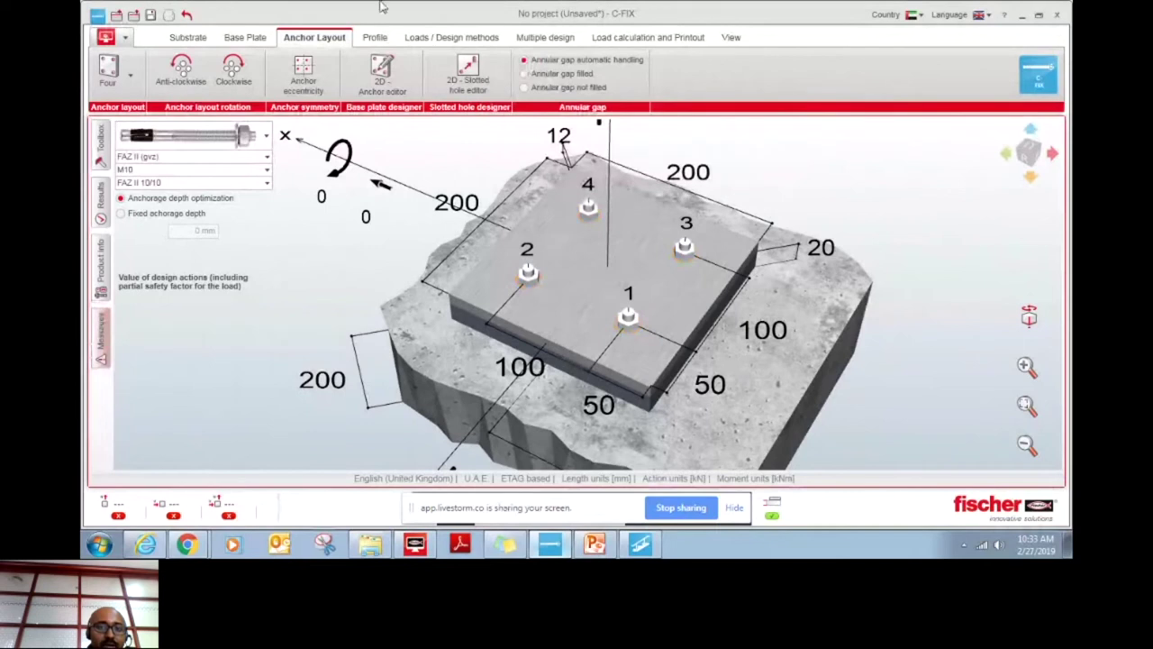
# Review the available profile shapes and place a round tube profile on the base plate.
pyautogui.click(375, 39)
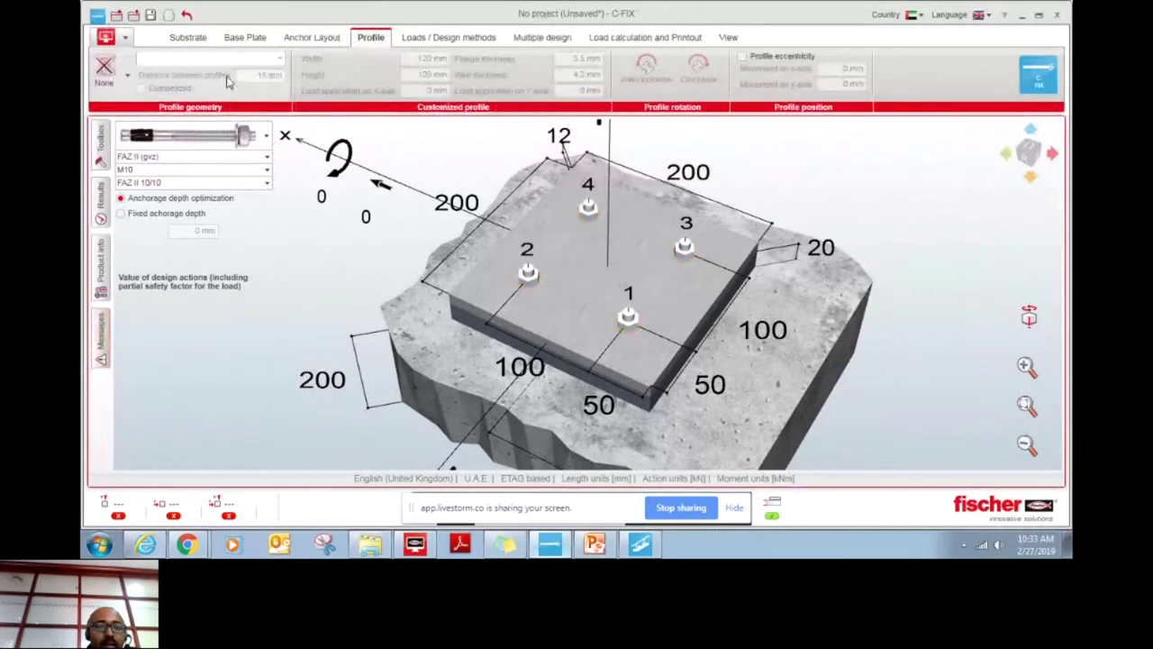
pyautogui.click(127, 78)
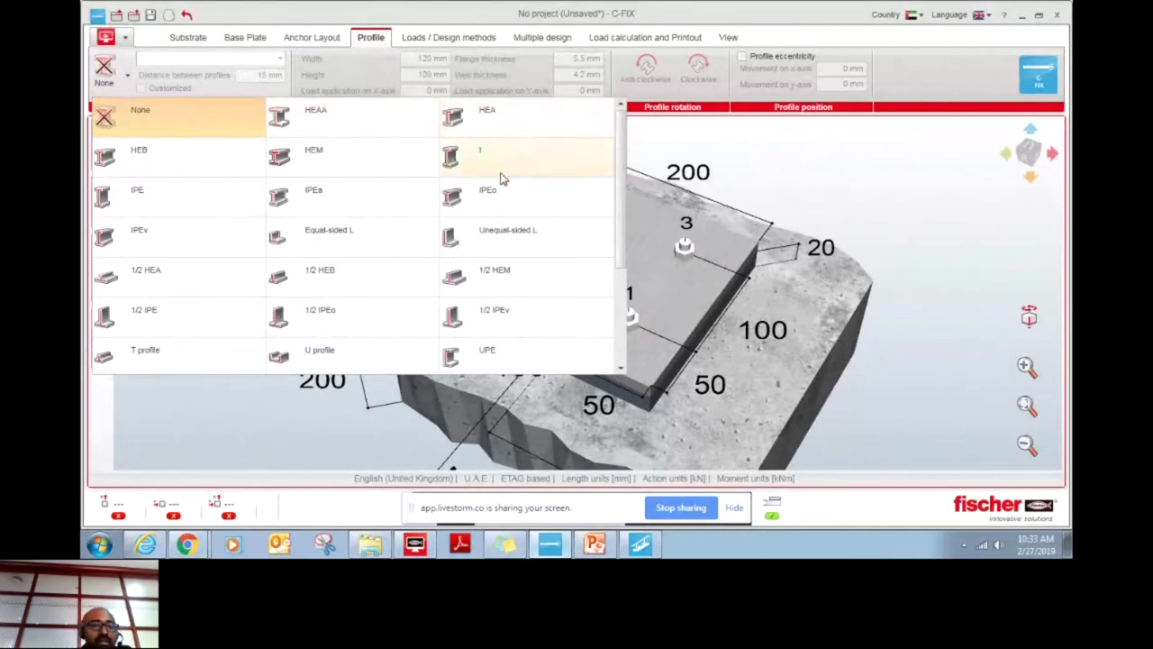
pyautogui.scroll(-2, 523, 213)
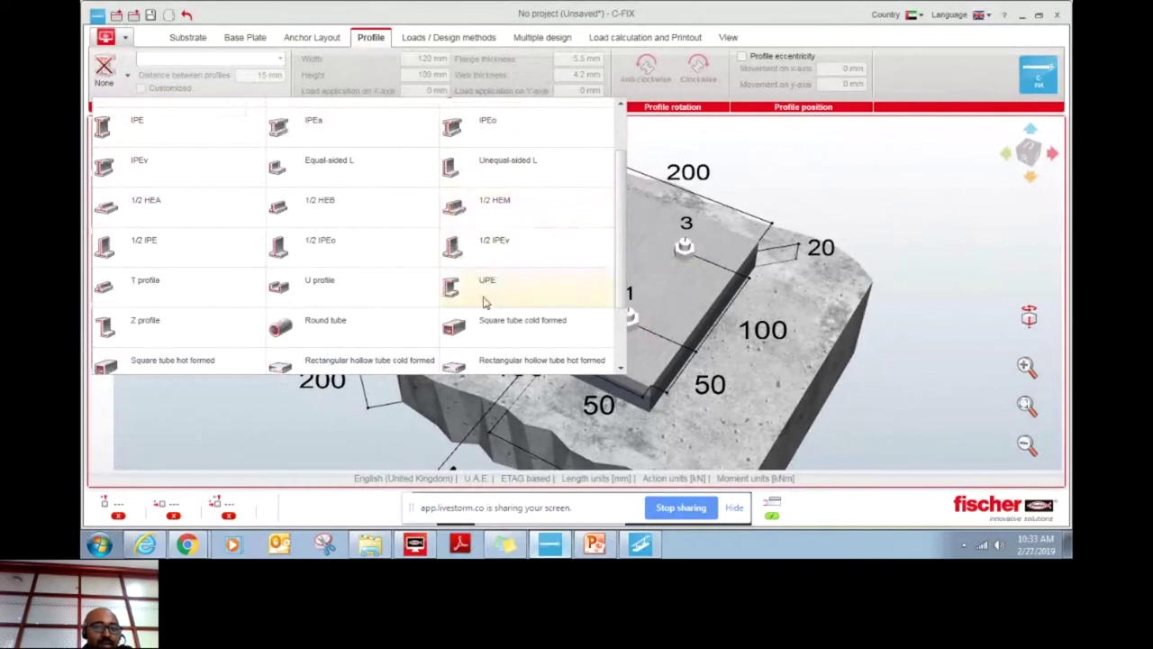
pyautogui.scroll(-1, 437, 293)
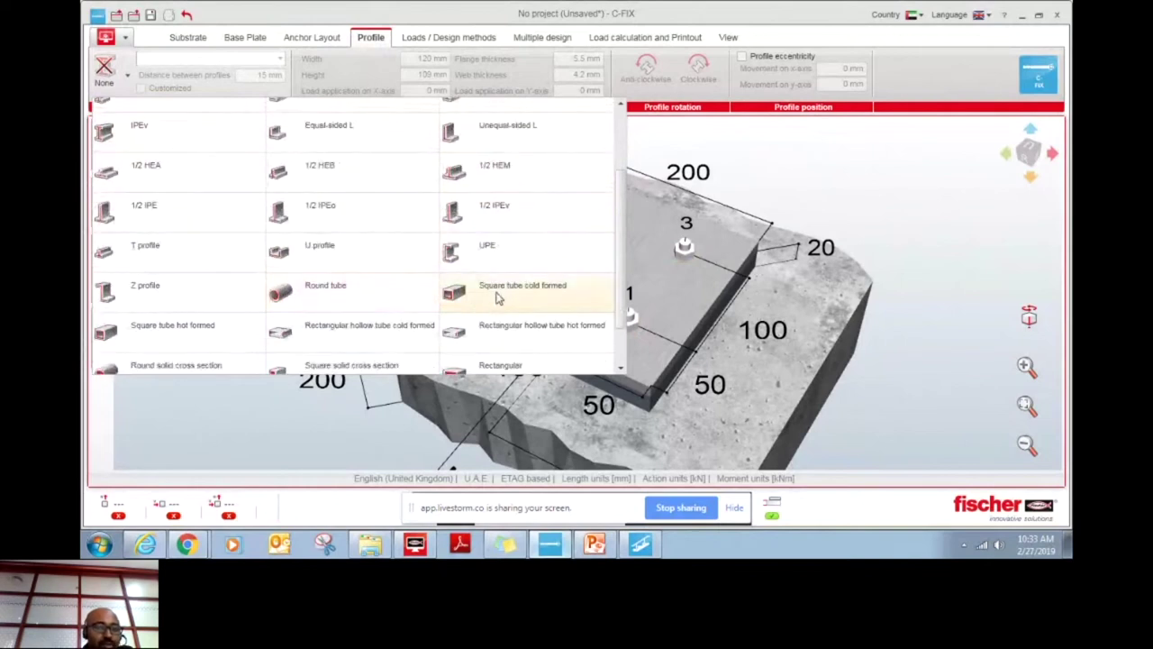
pyautogui.scroll(-1, 495, 297)
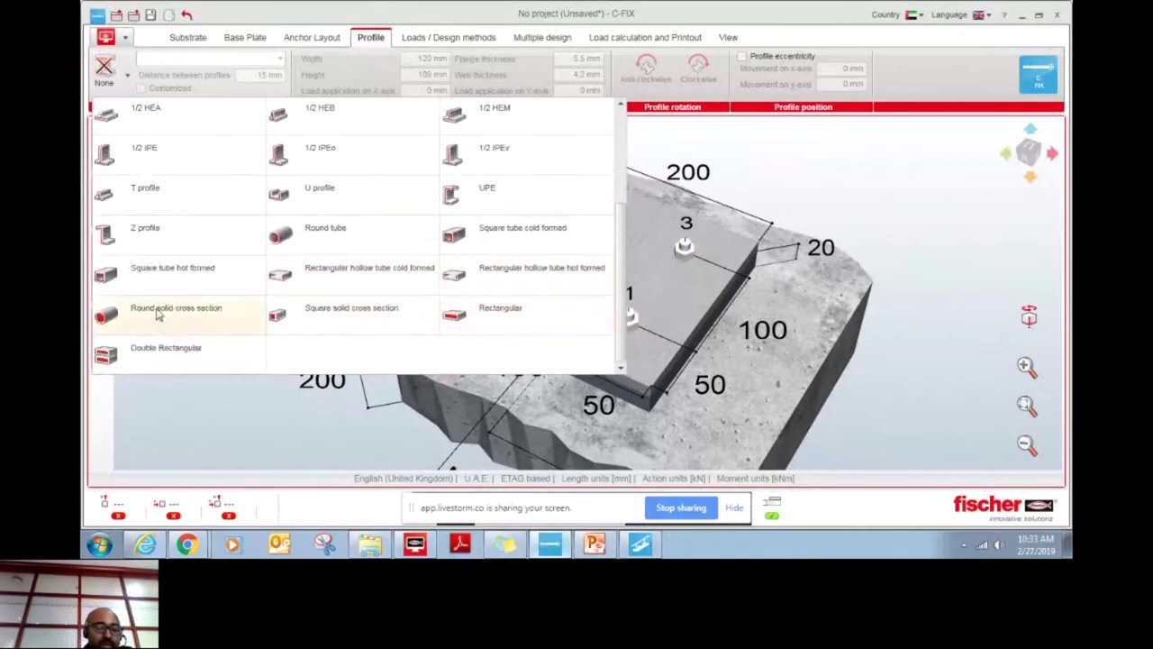
pyautogui.click(337, 234)
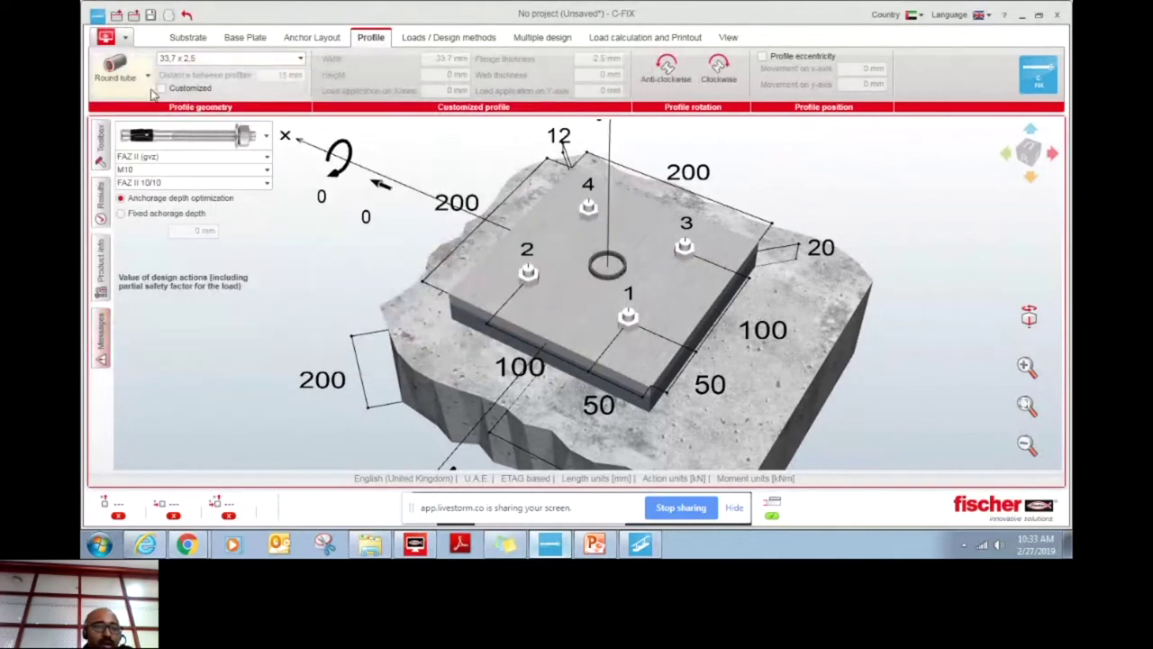
# Customize the round tube profile with a 35 mm width and 4 mm flange thickness, and rotate it anti-clockwise.
pyautogui.click(161, 89)
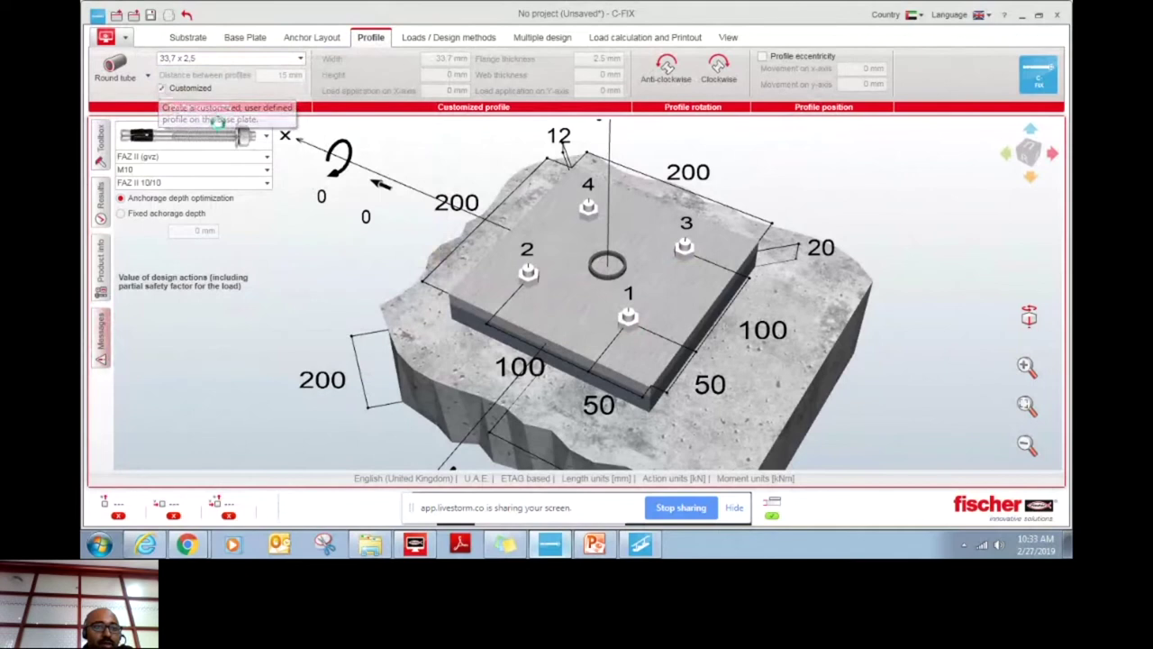
pyautogui.click(166, 60)
pyautogui.scroll(-4, 193, 122)
pyautogui.scroll(-8, 195, 131)
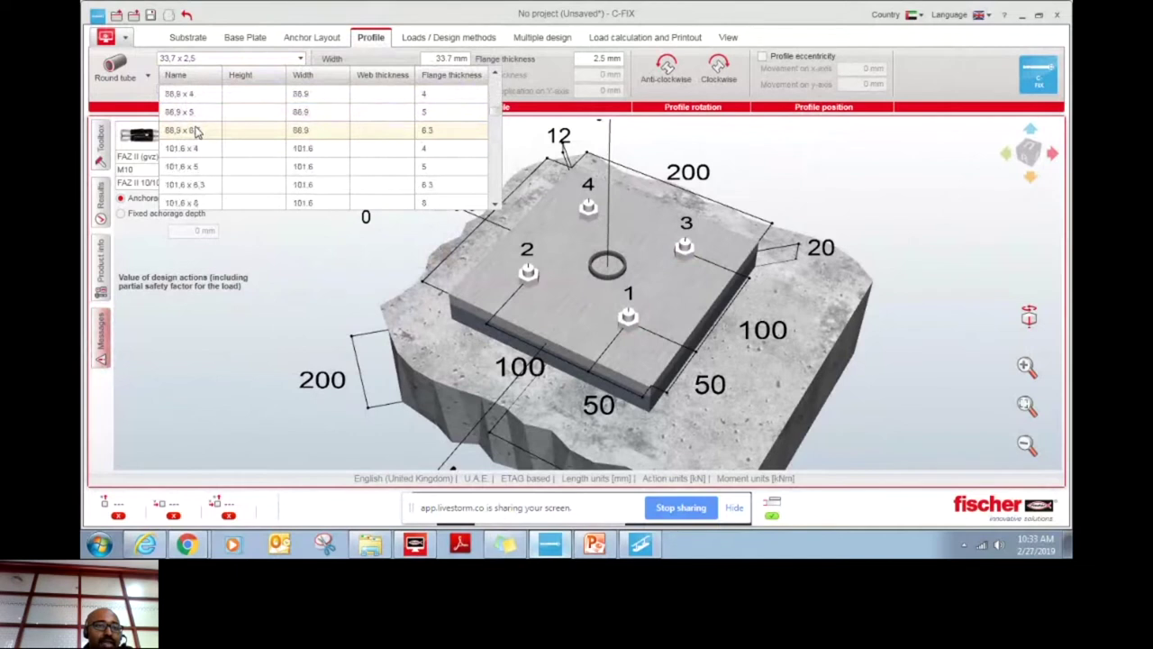
pyautogui.click(205, 60)
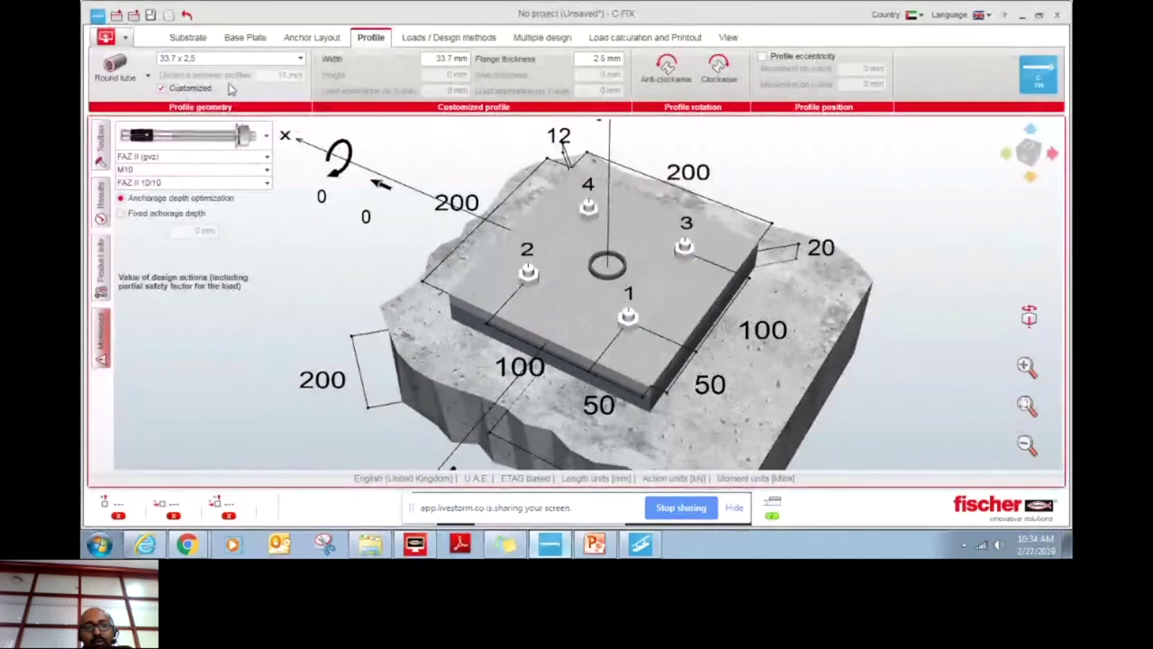
pyautogui.click(184, 94)
pyautogui.write('35')
pyautogui.press('Tab')
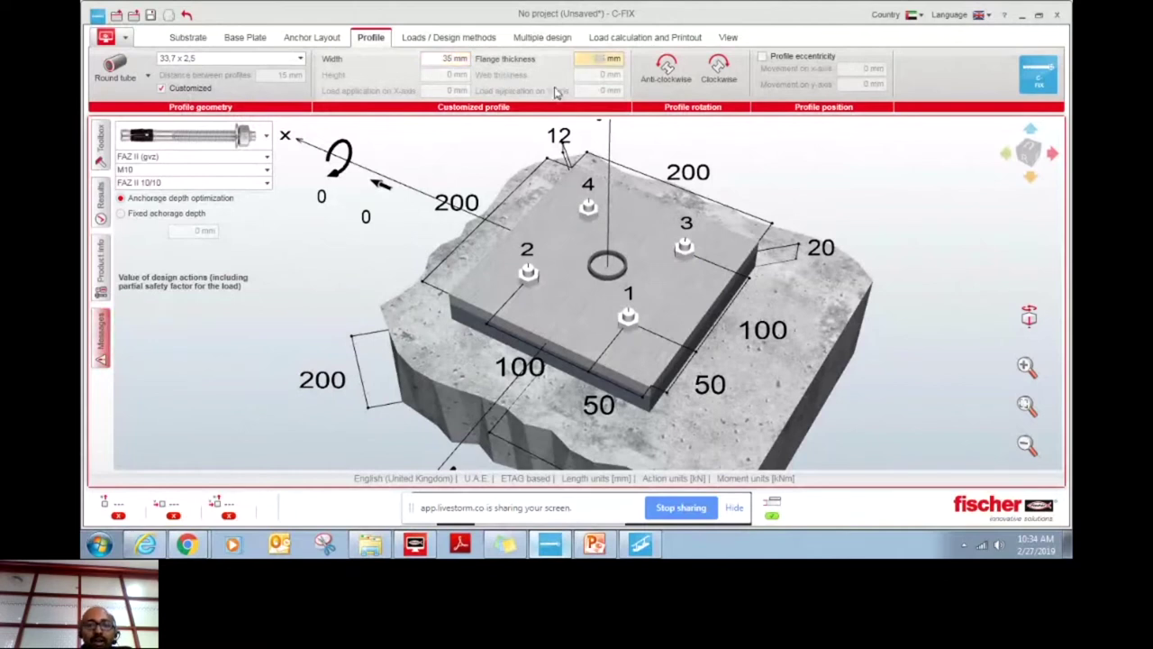
pyautogui.write('4')
pyautogui.press('Tab')
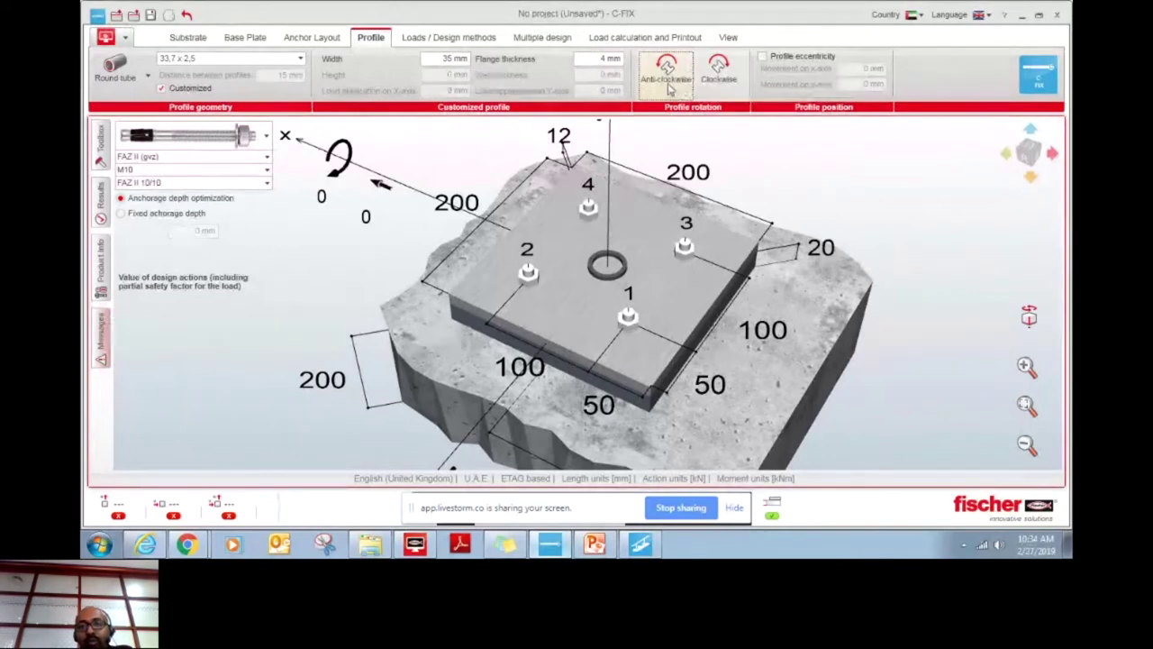
pyautogui.click(671, 83)
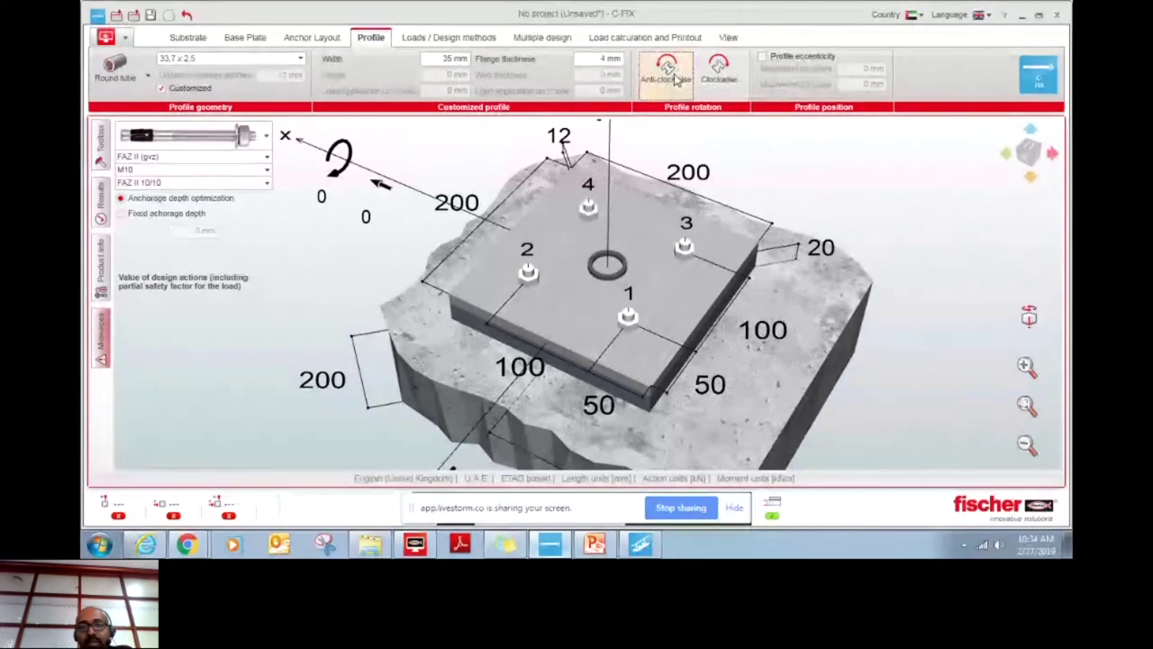
# Replace the round tube on the base plate with an HEAA 100 profile.
pyautogui.click(130, 77)
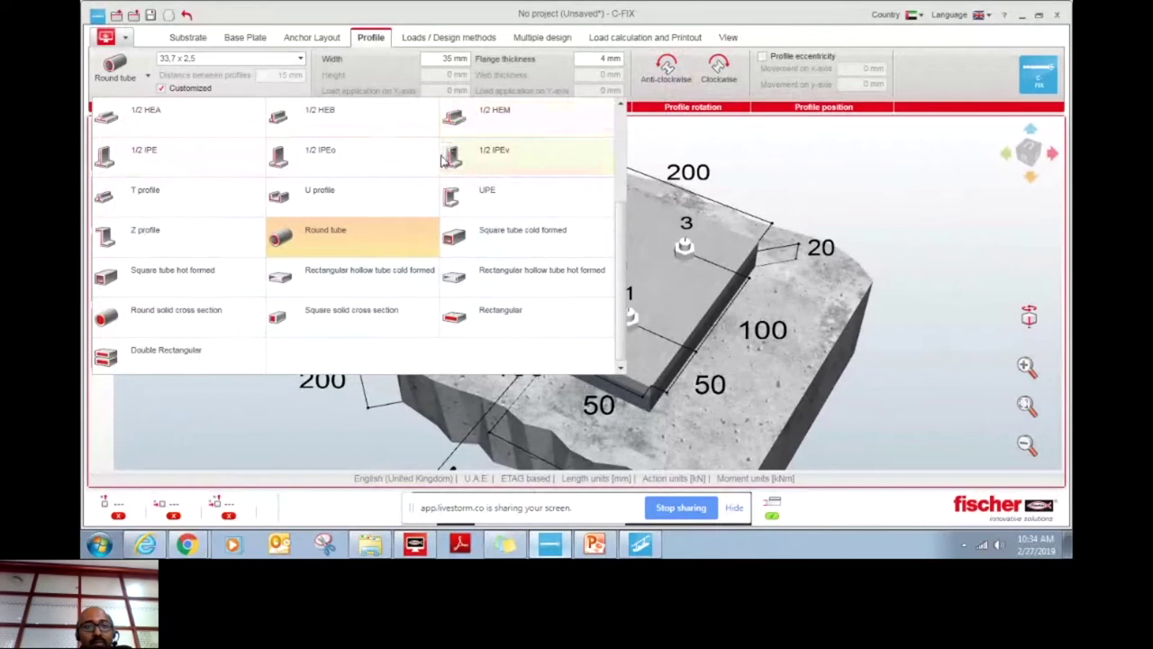
pyautogui.click(594, 144)
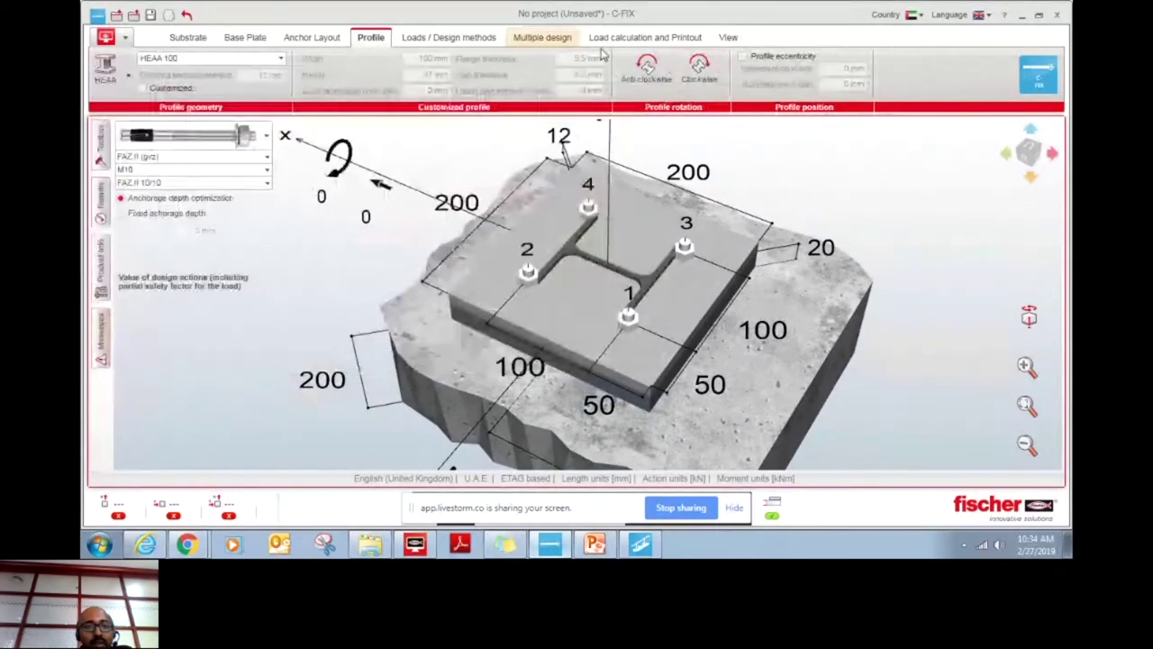
pyautogui.click(211, 58)
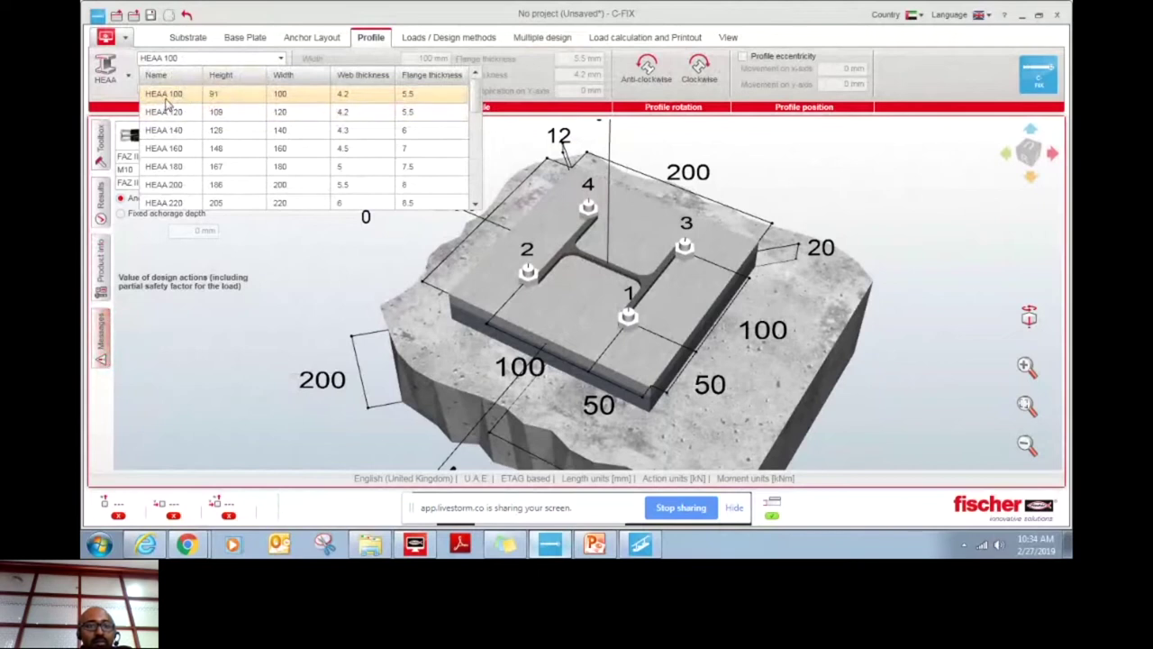
pyautogui.click(170, 96)
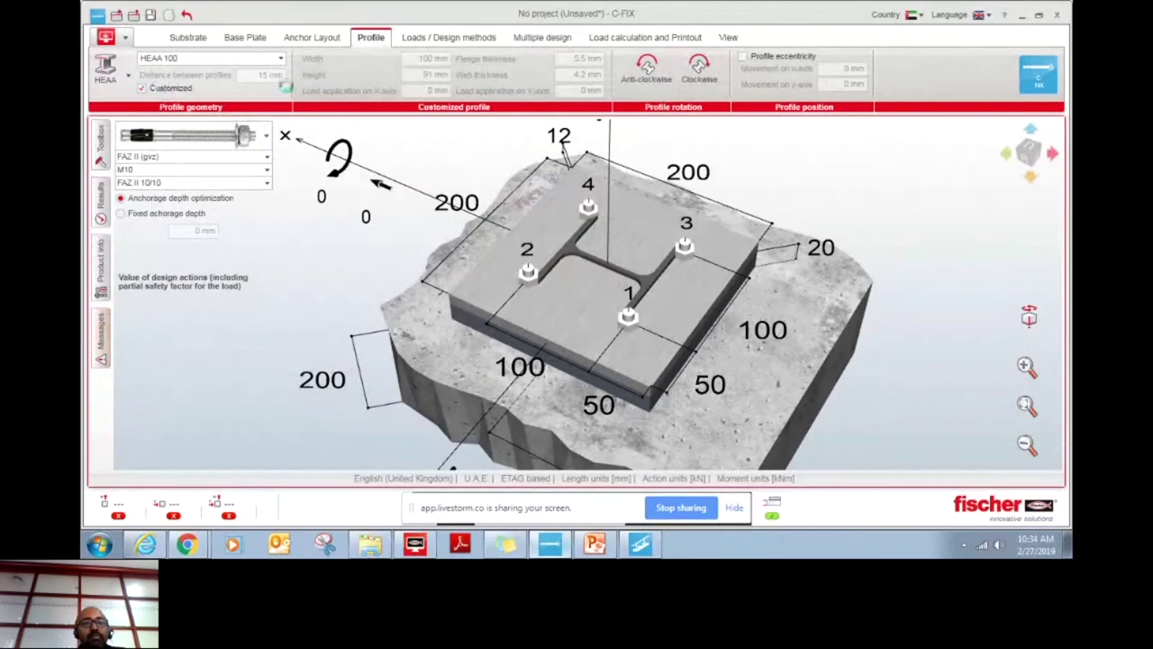
# Set the customized HEAA profile's width and height to 50 mm each, and try rotating it anti-clockwise.
pyautogui.write('50')
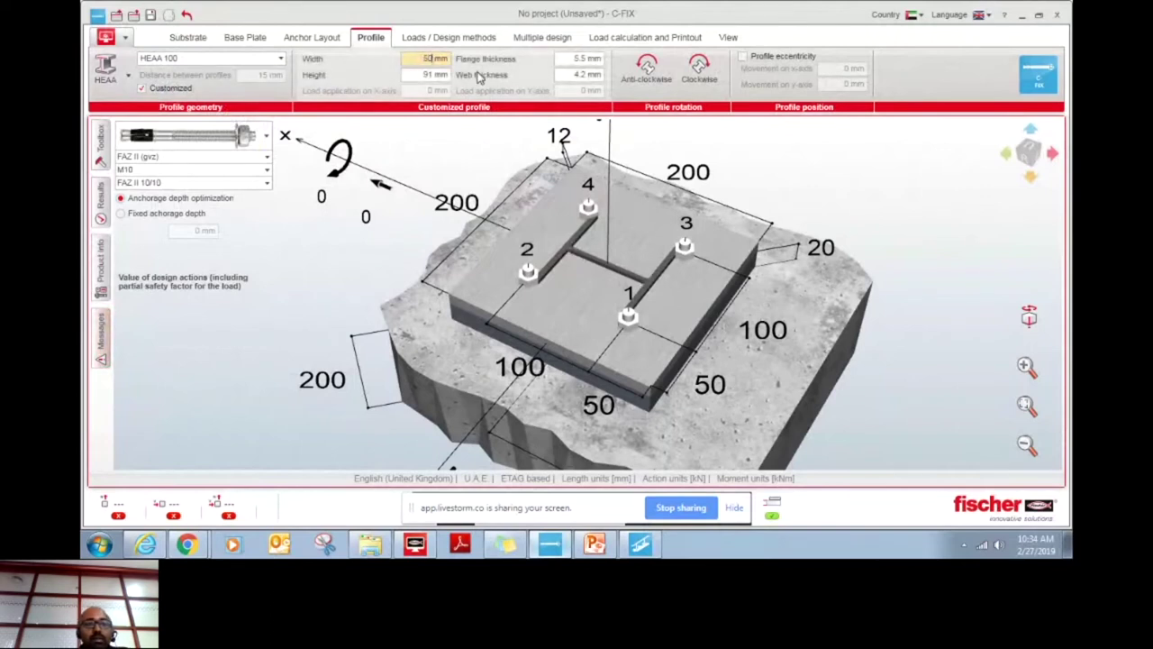
pyautogui.press('Tab')
pyautogui.write('50')
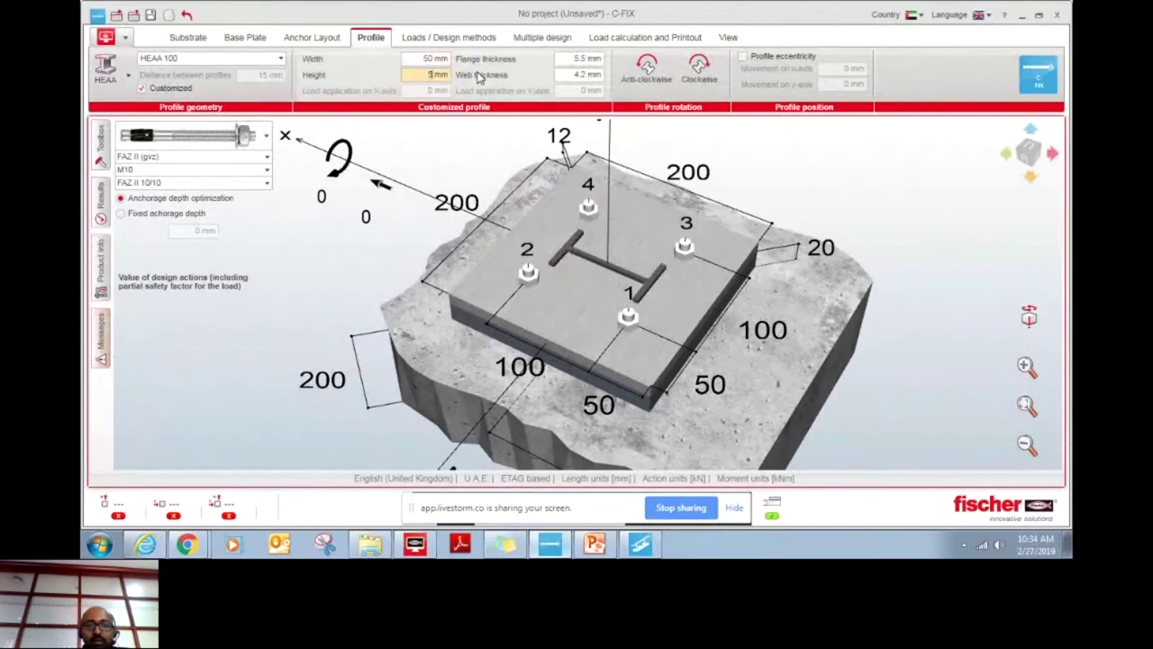
pyautogui.press('Tab')
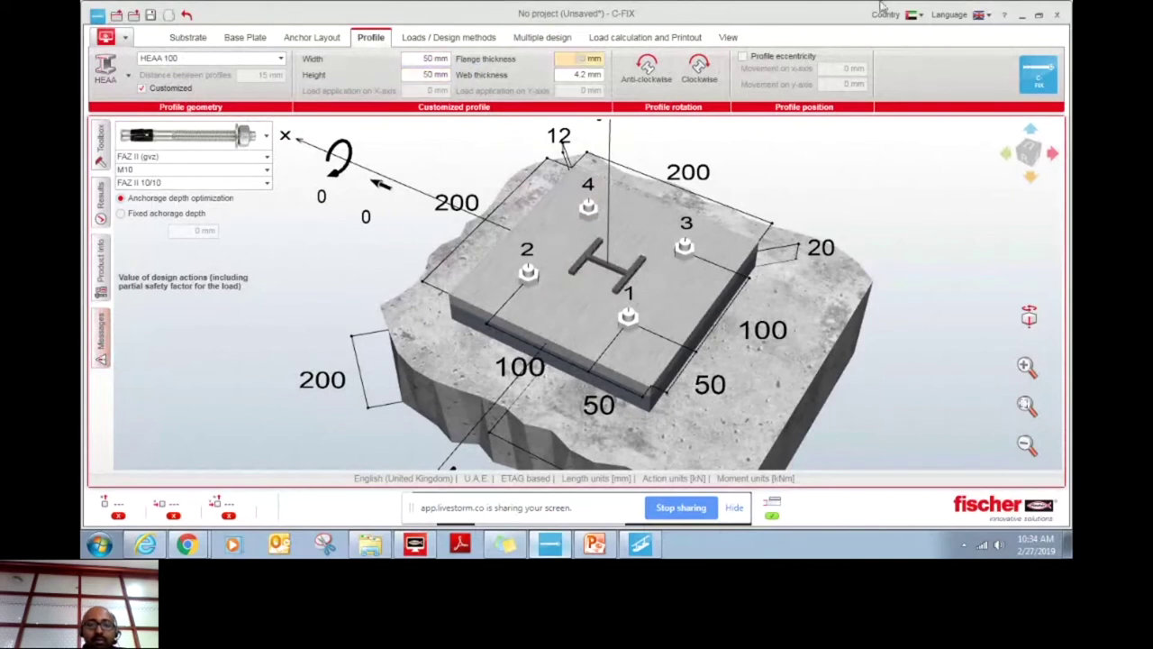
pyautogui.click(658, 65)
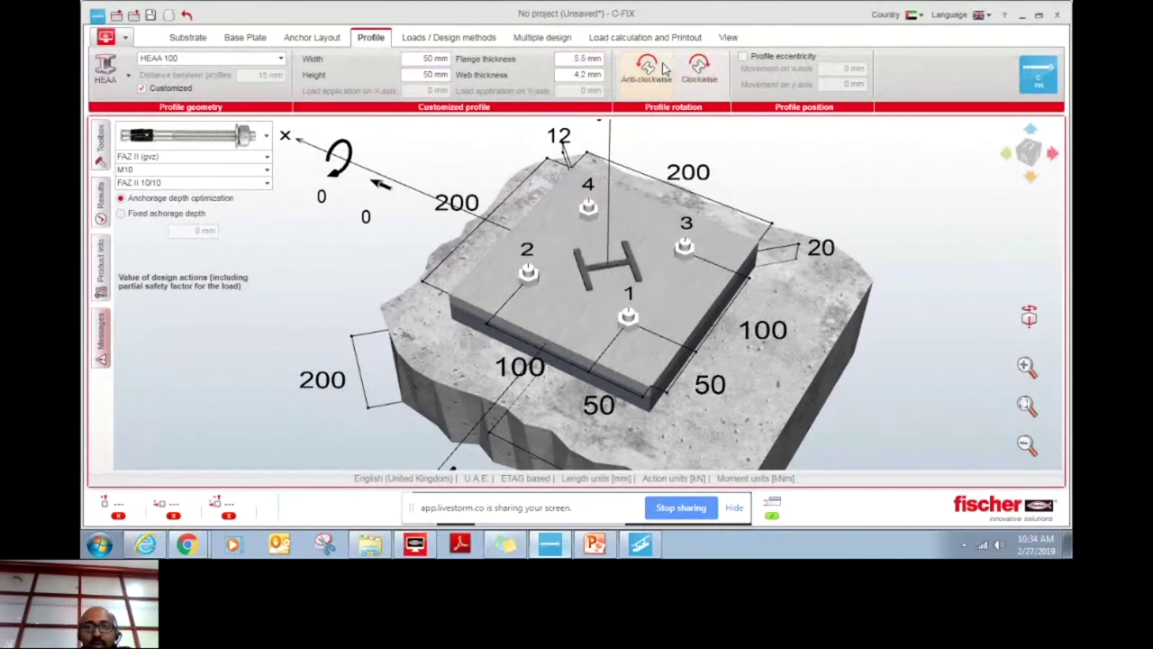
pyautogui.click(662, 69)
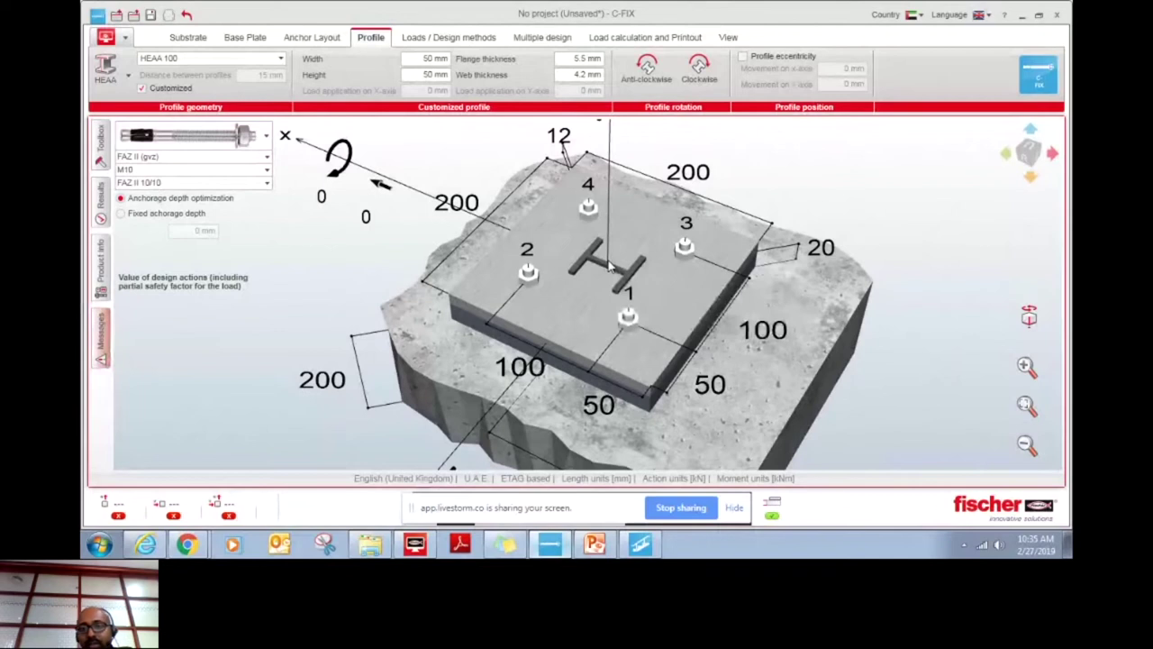
# Try a profile eccentricity of 30 mm on both axes and 40 mm on the x-axis, and switch the eccentricity off.
pyautogui.click(742, 56)
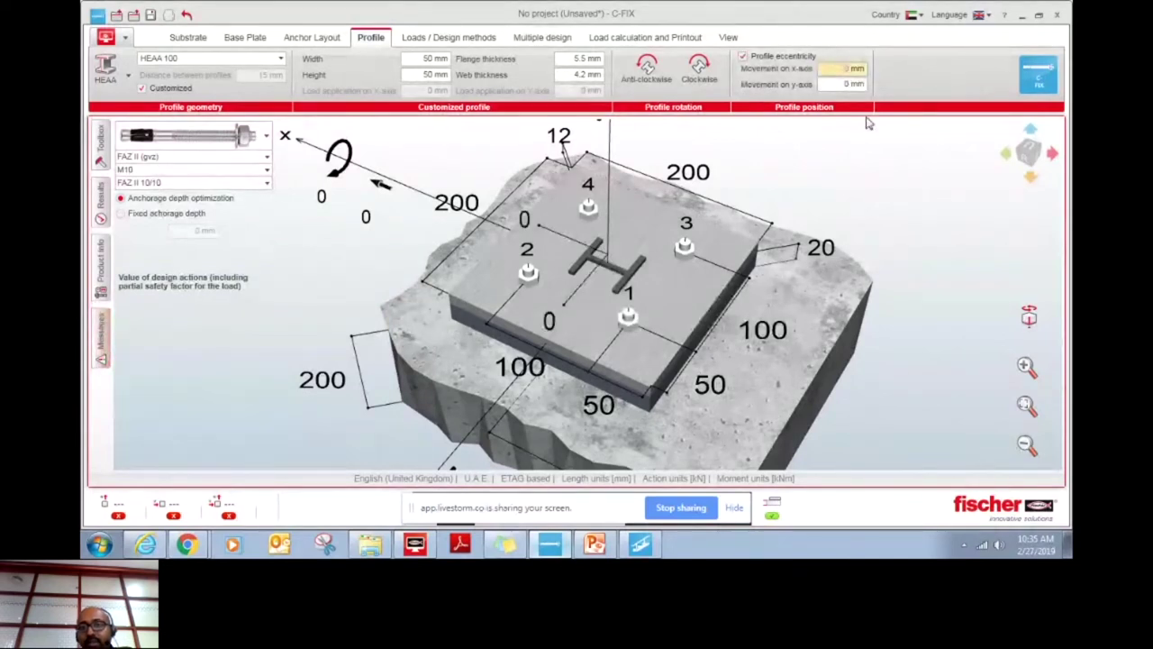
pyautogui.write('30')
pyautogui.press('Tab')
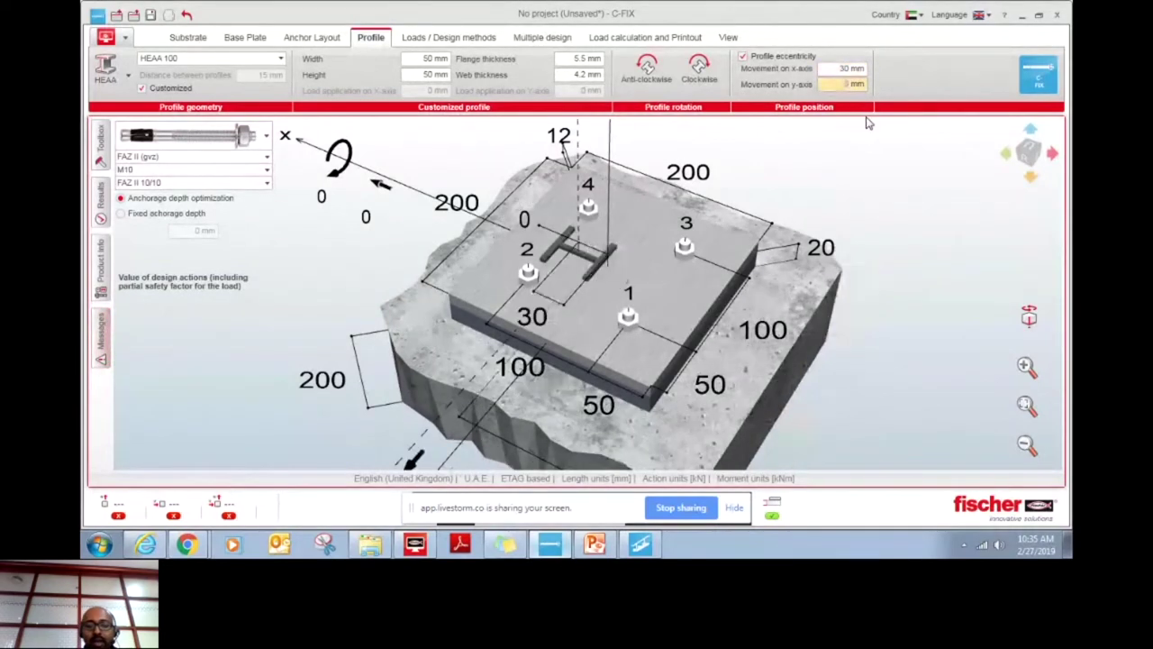
pyautogui.write('30')
pyautogui.press('Tab')
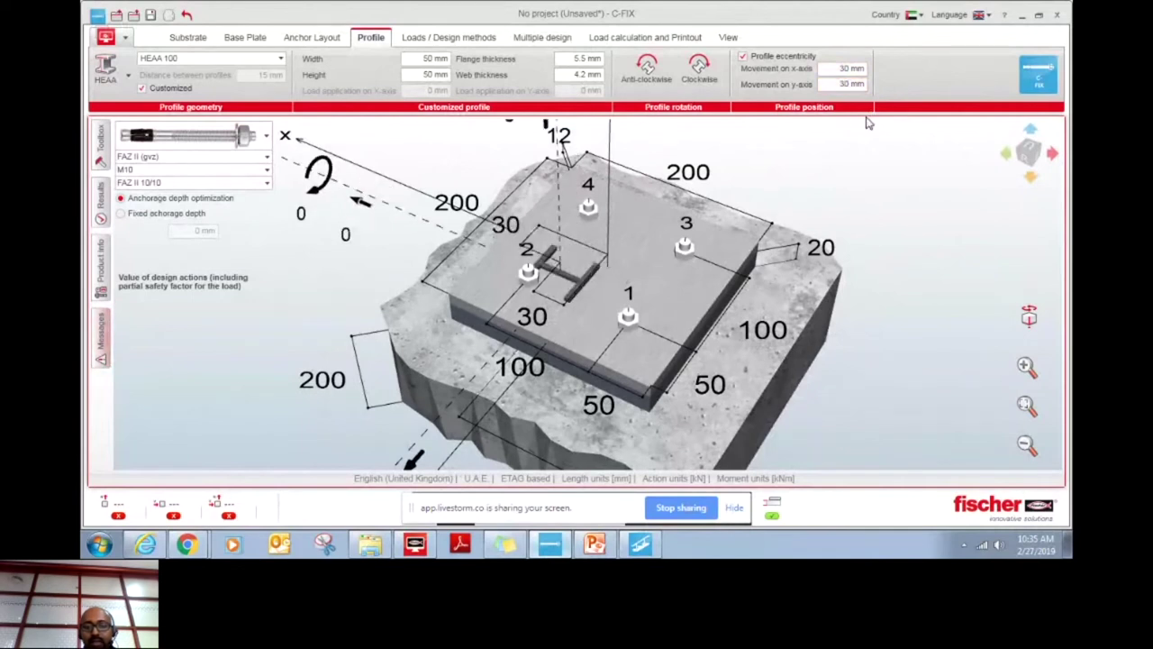
pyautogui.click(840, 68)
pyautogui.write('40')
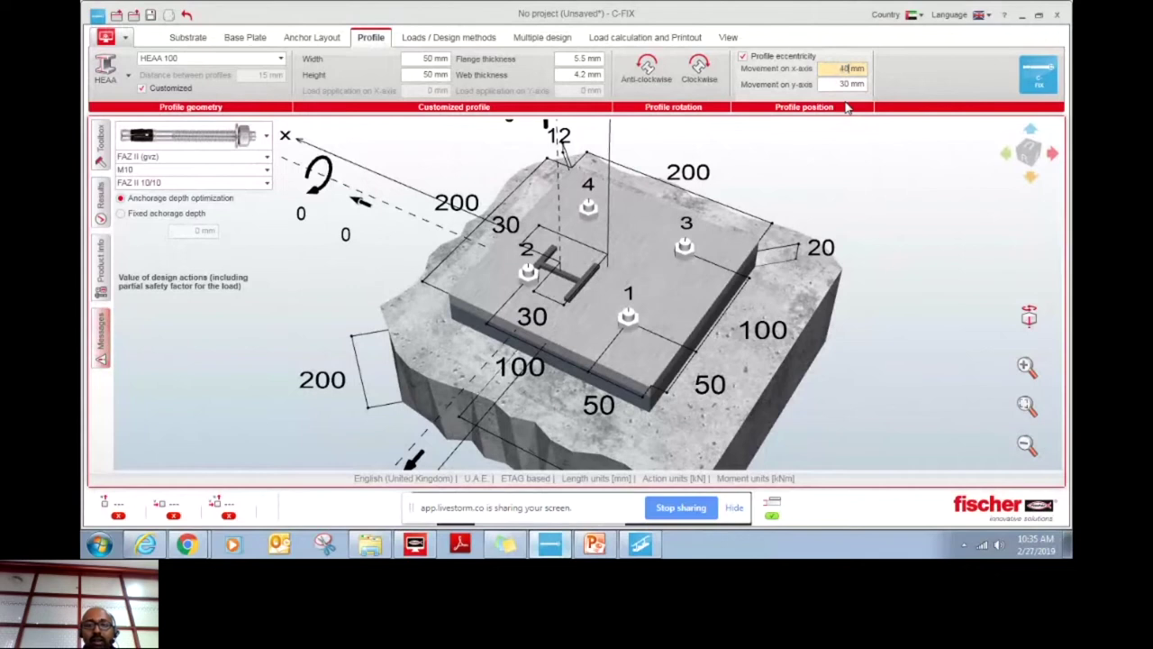
pyautogui.press('Tab')
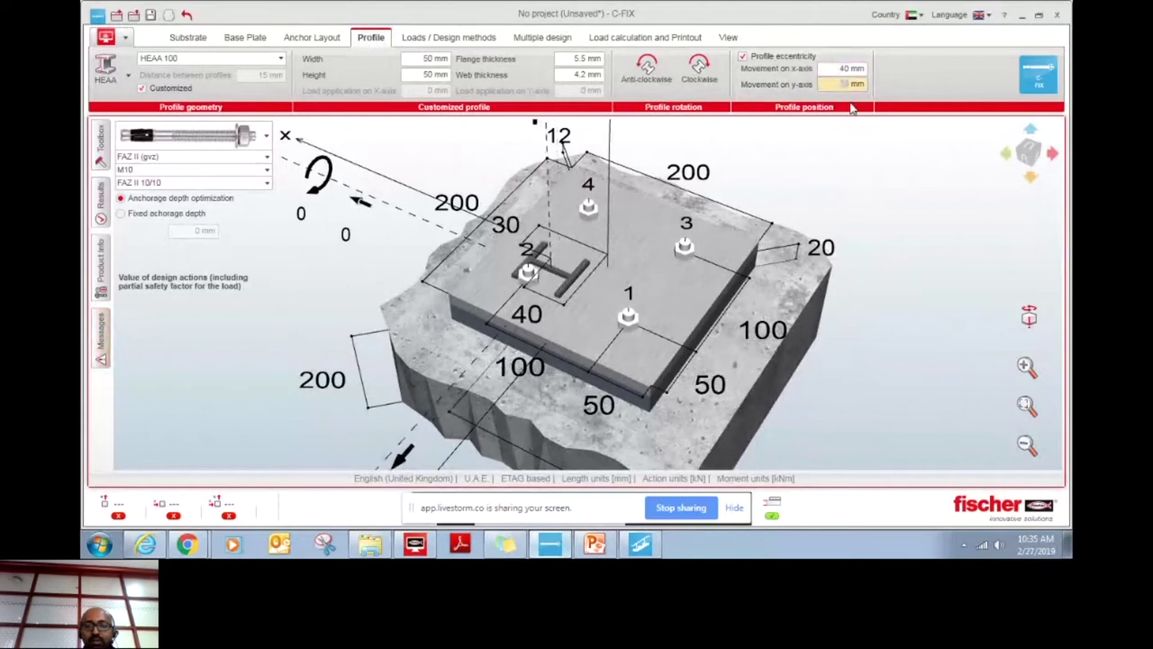
pyautogui.hotkey('shift', 'Tab')
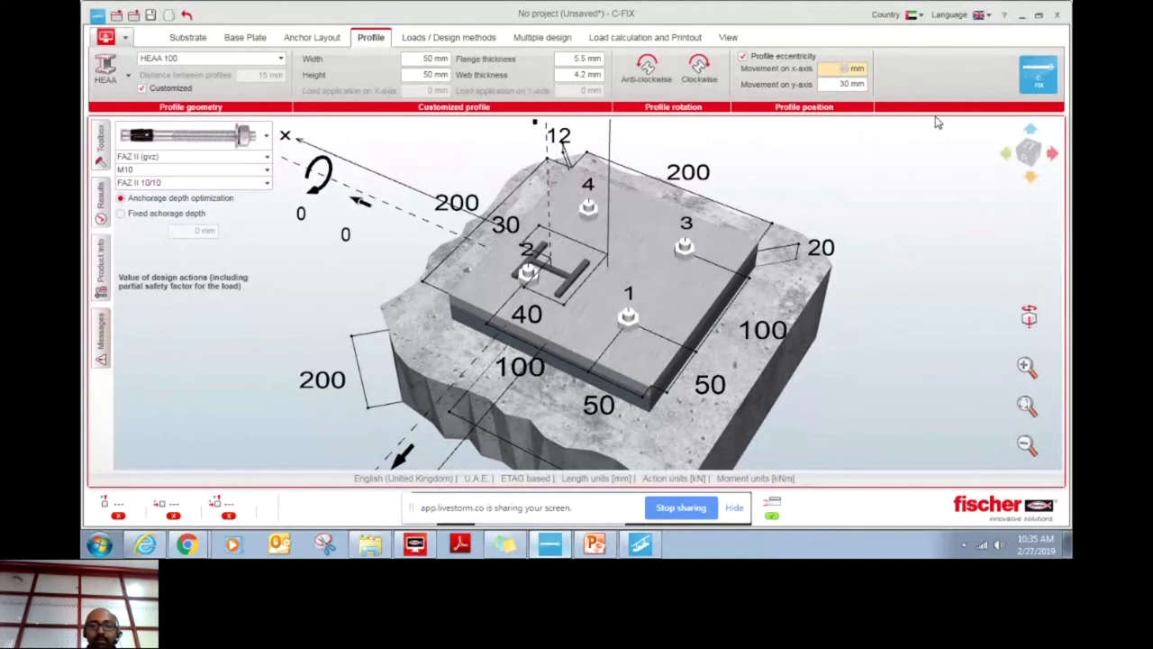
pyautogui.click(744, 55)
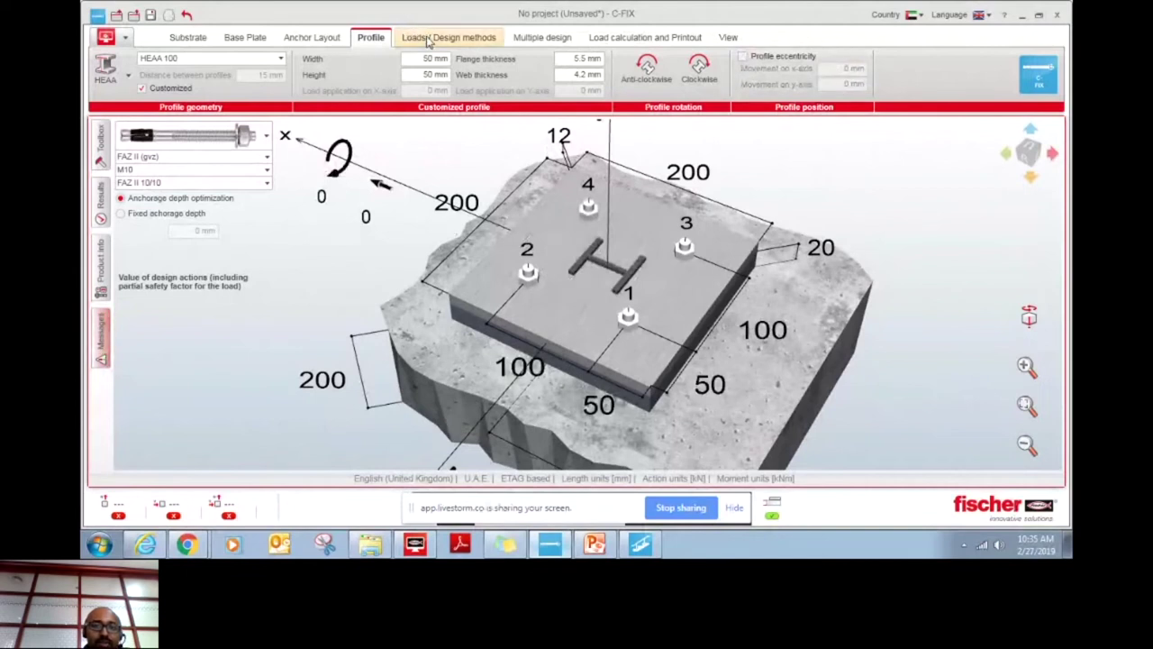
# Review the available design methods for the loads, leaving ETAG selected.
pyautogui.click(461, 40)
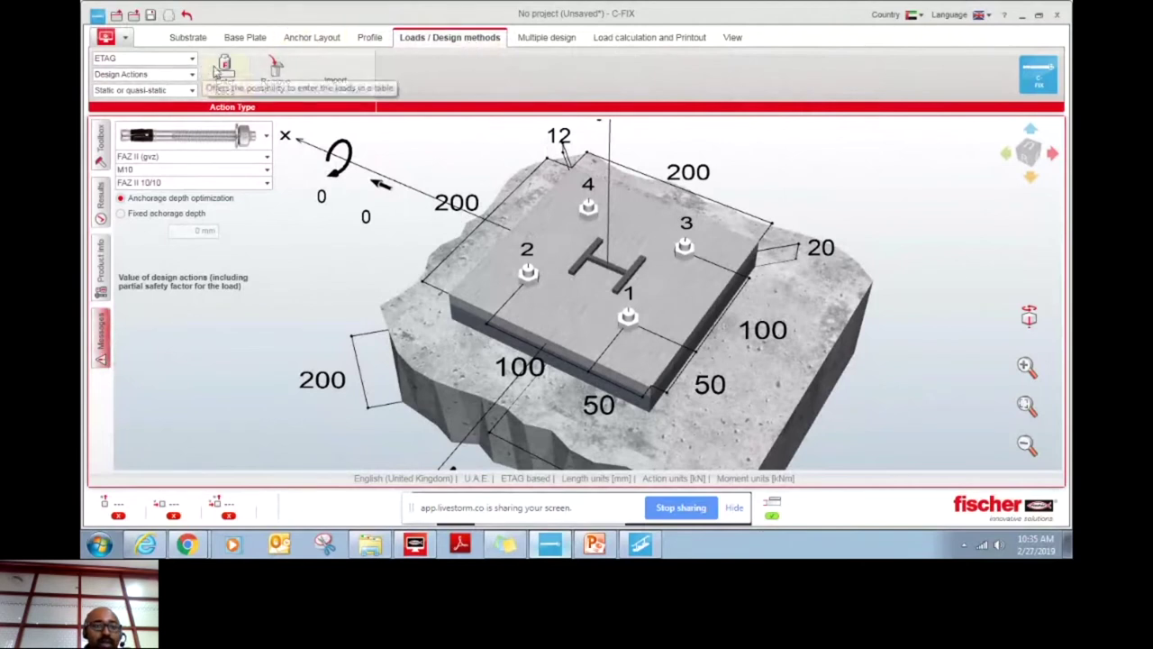
pyautogui.moveTo(851, 181)
pyautogui.mouseDown()
pyautogui.moveTo(848, 168)
pyautogui.moveTo(842, 179)
pyautogui.mouseUp()
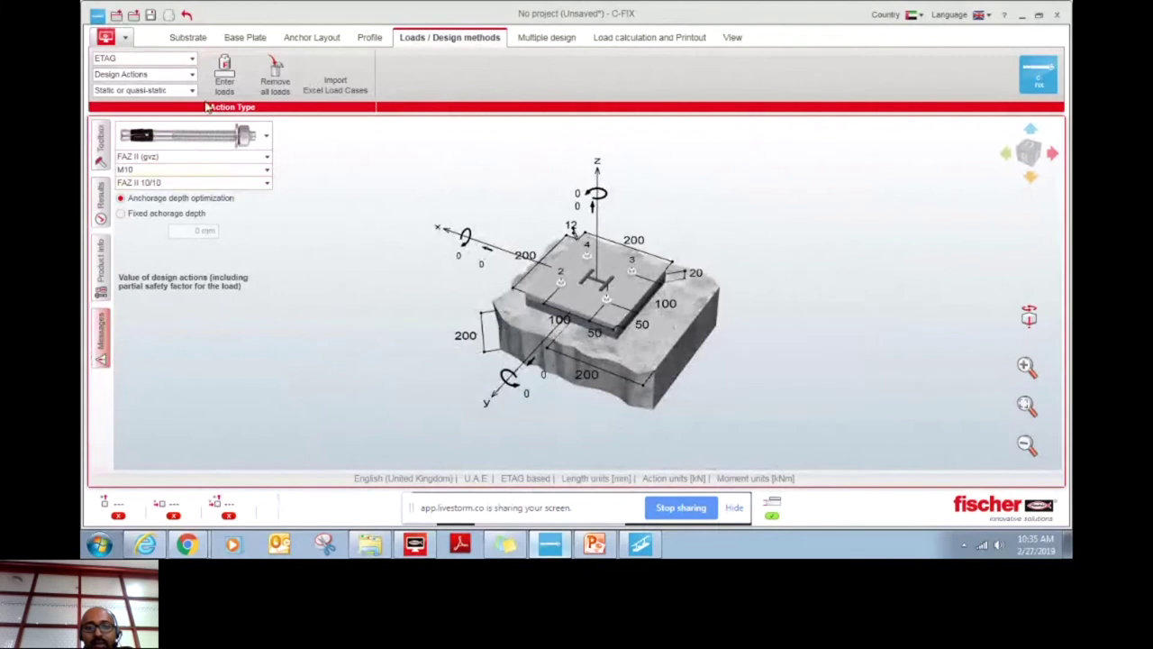
pyautogui.click(177, 59)
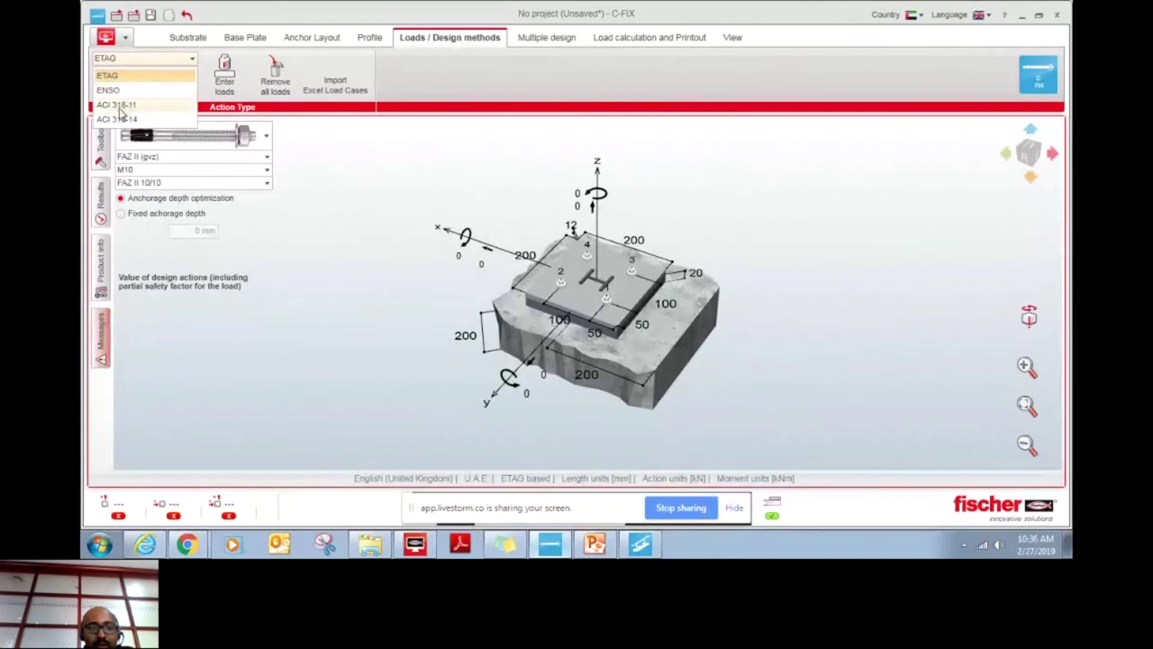
pyautogui.click(356, 171)
pyautogui.moveTo(857, 250)
pyautogui.mouseDown()
pyautogui.moveTo(837, 249)
pyautogui.moveTo(842, 278)
pyautogui.moveTo(862, 255)
pyautogui.mouseUp()
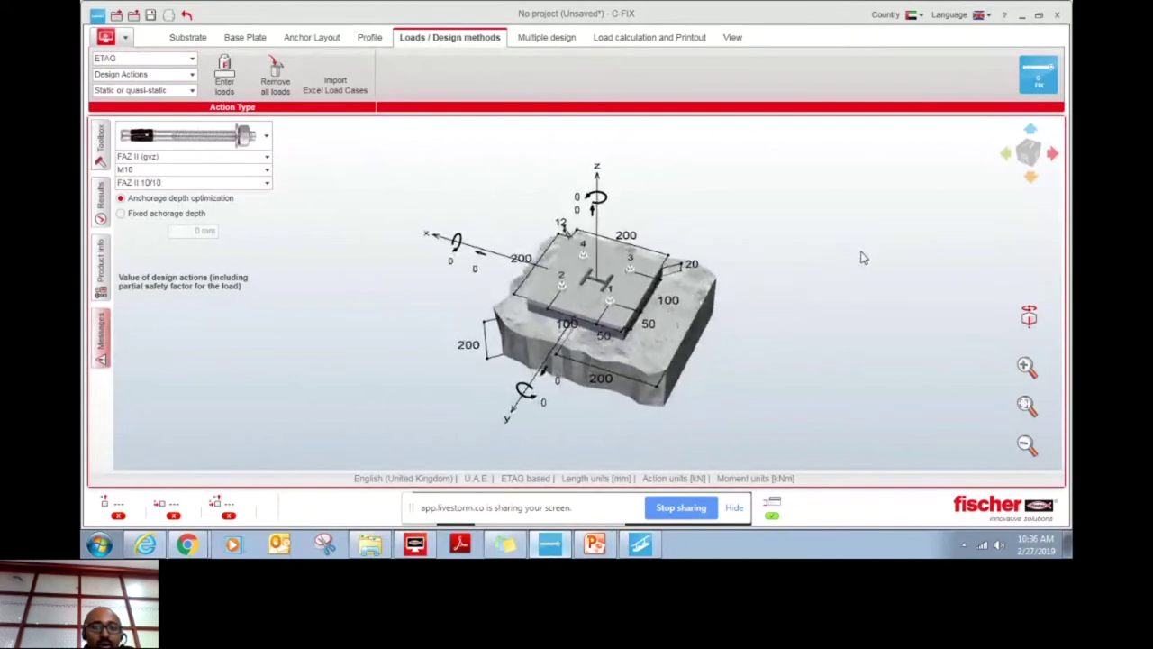
# Review the available load types and change the loads from Design Actions to Characteristic Actions.
pyautogui.click(164, 77)
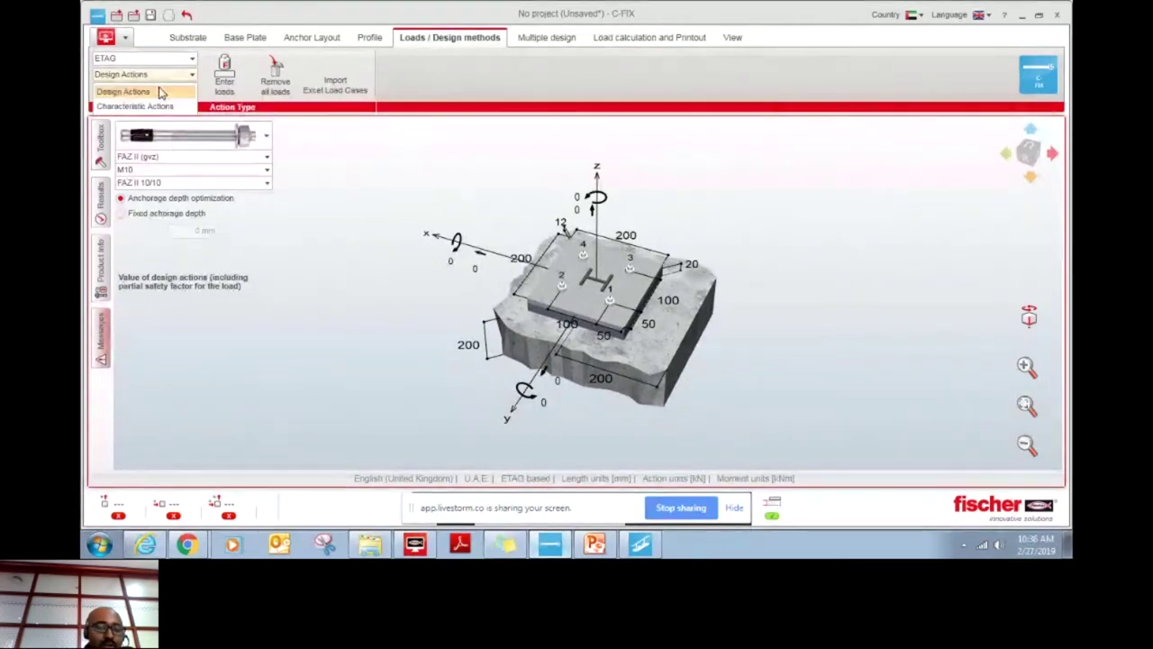
pyautogui.click(452, 199)
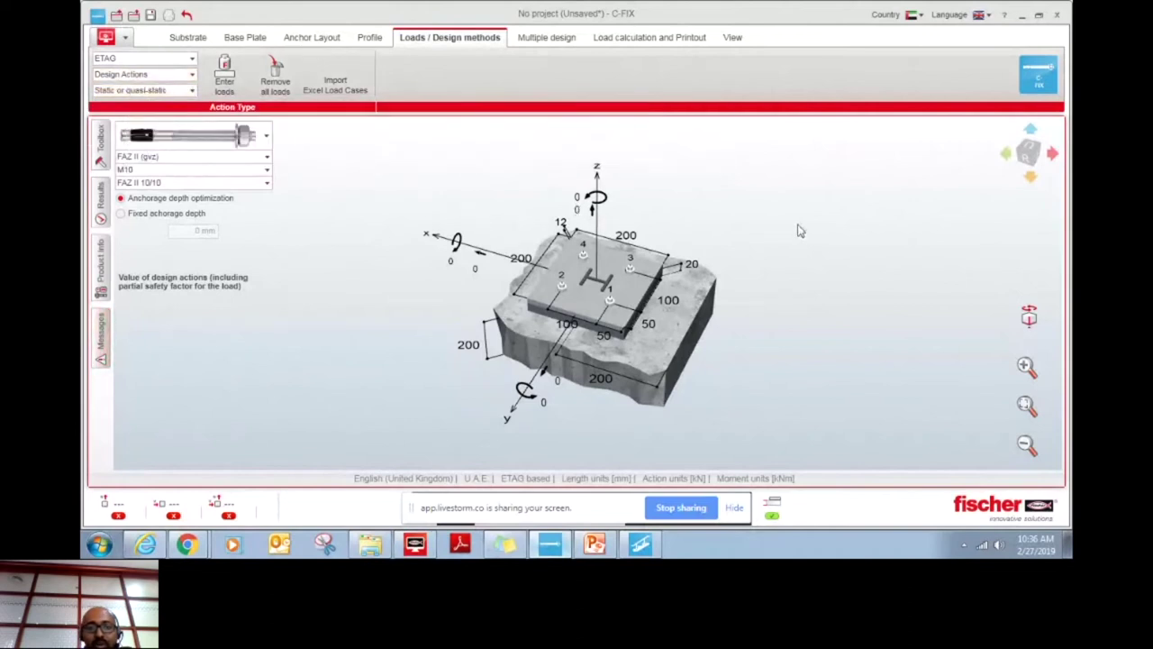
pyautogui.moveTo(820, 213); pyautogui.dragTo(784, 236)
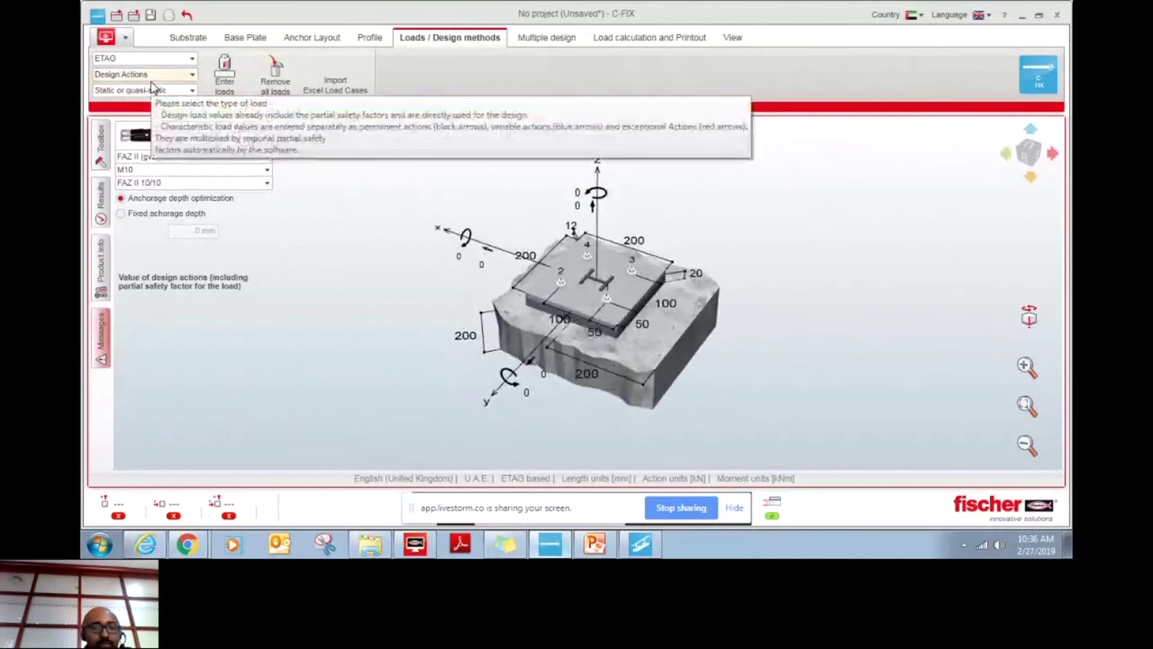
pyautogui.click(154, 76)
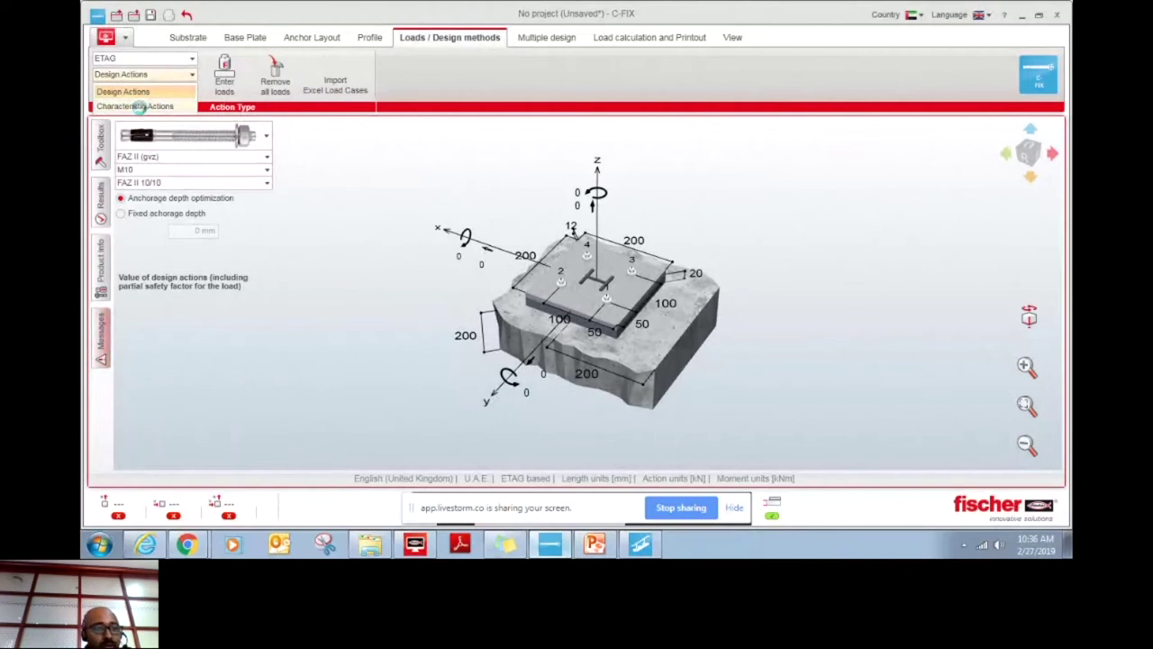
pyautogui.click(137, 106)
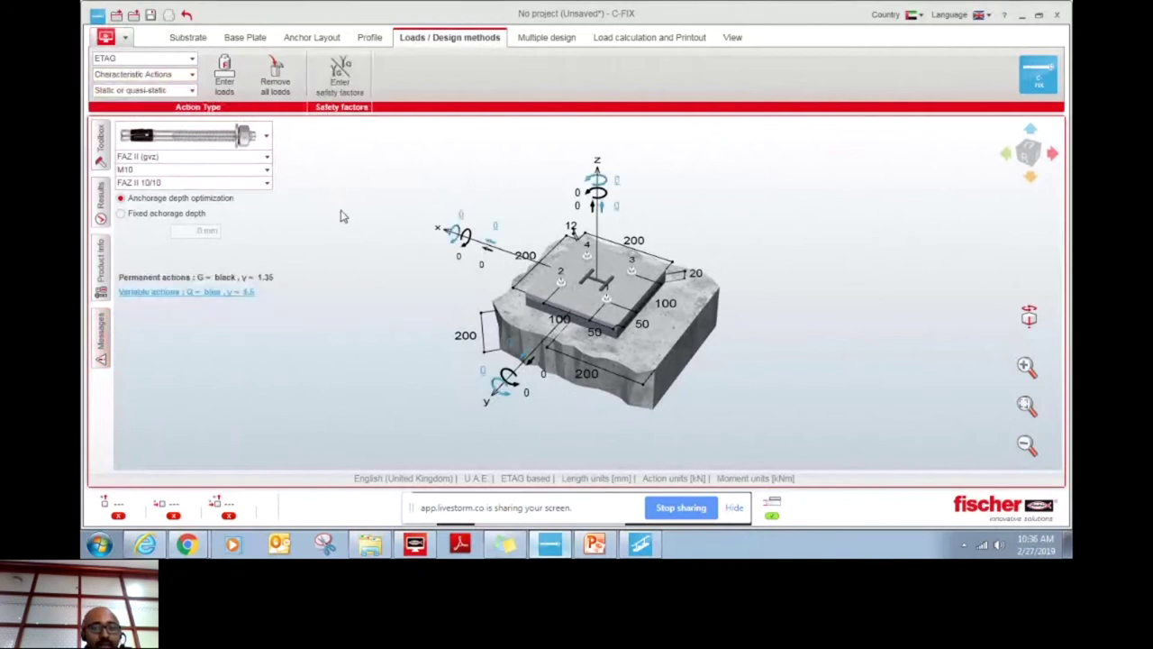
# Set the safety factors to 1.4 for permanent actions and 1.6 for variable actions.
pyautogui.click(339, 79)
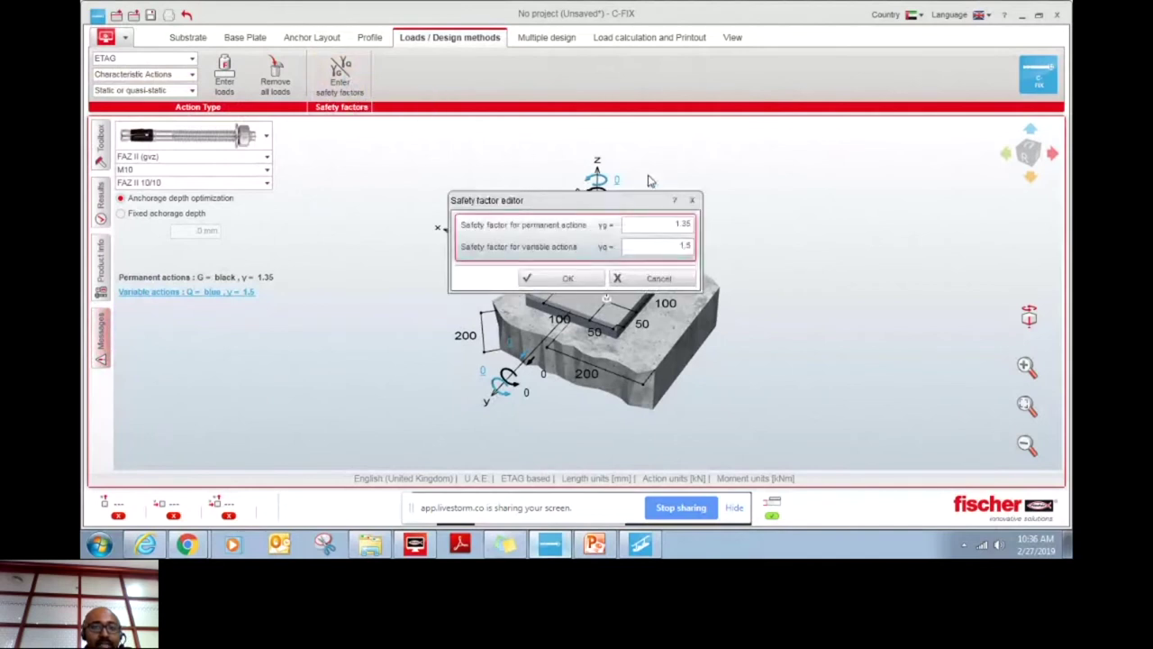
pyautogui.click(658, 251)
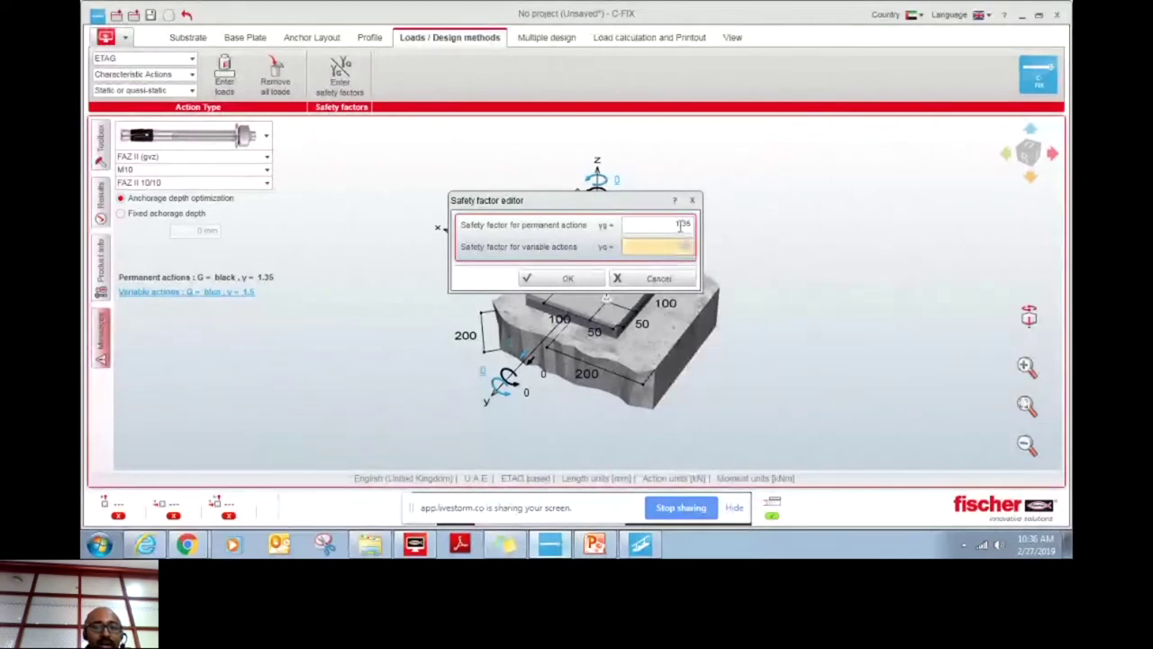
pyautogui.click(681, 225)
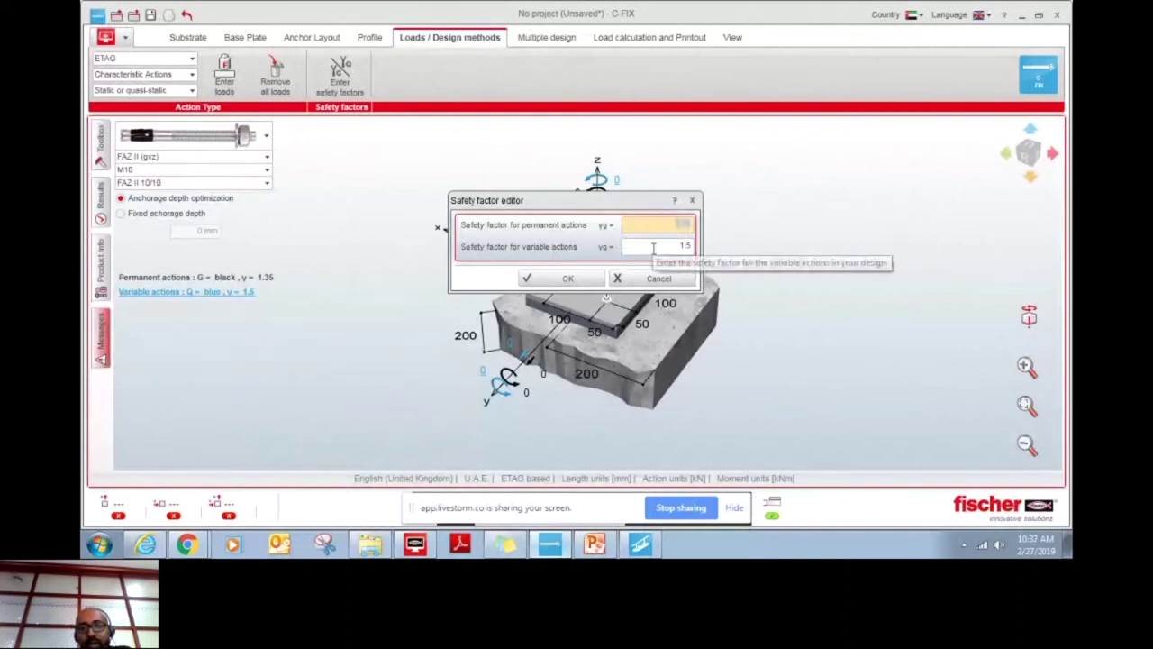
pyautogui.click(661, 230)
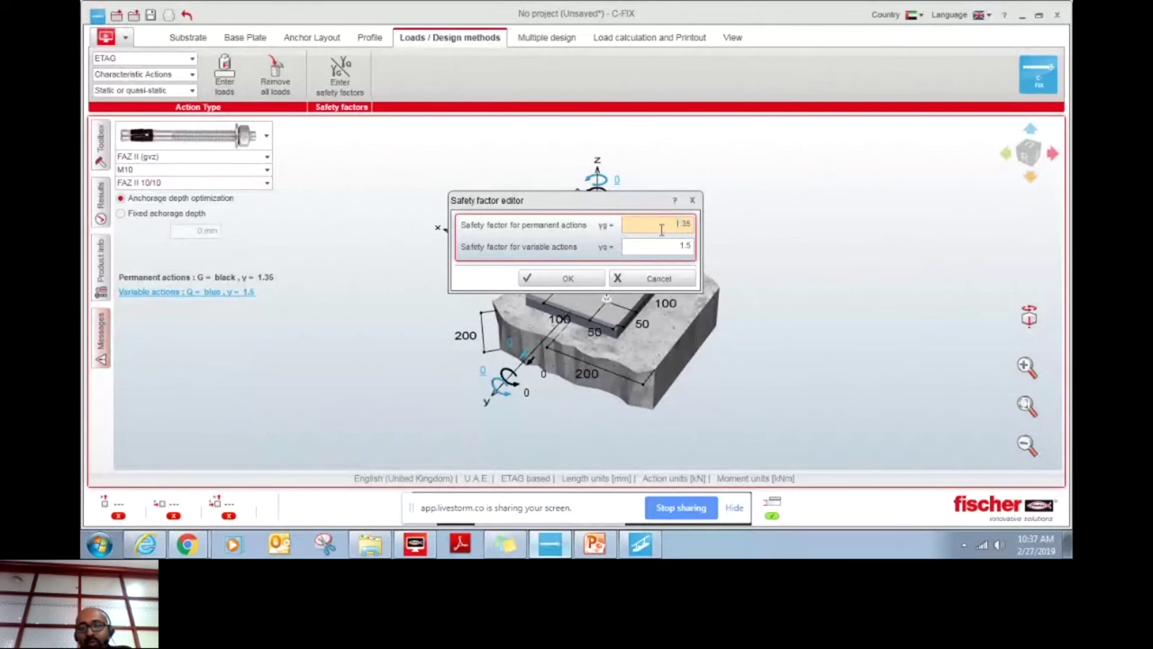
pyautogui.moveTo(661, 230); pyautogui.dragTo(719, 235)
pyautogui.write('1')
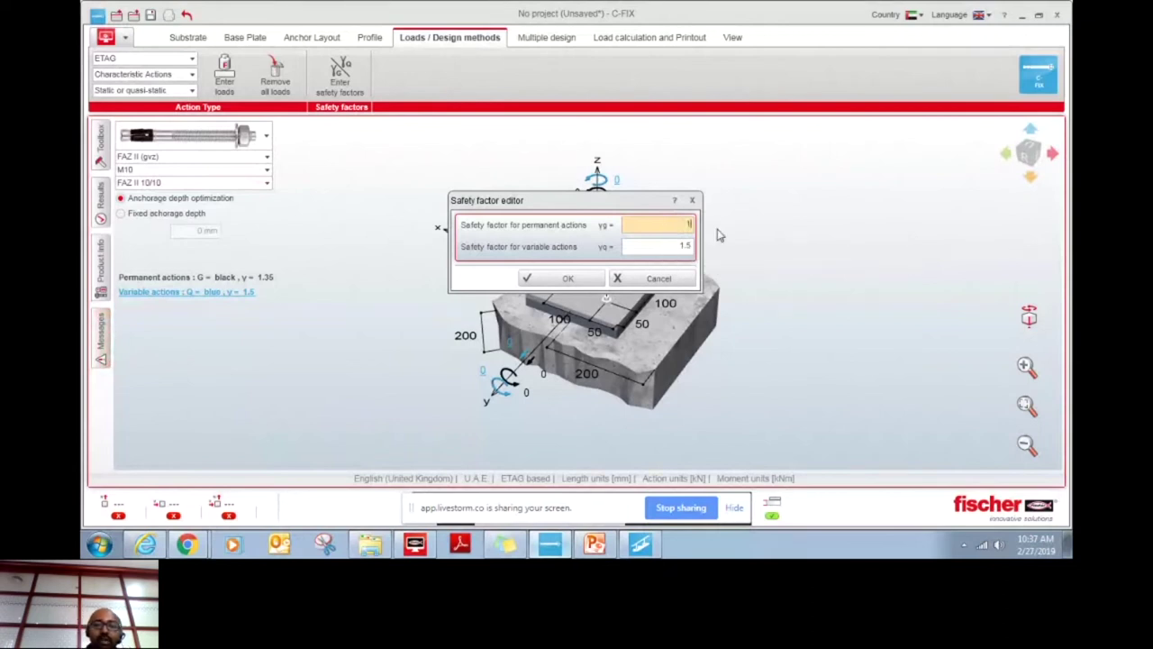
pyautogui.click(669, 253)
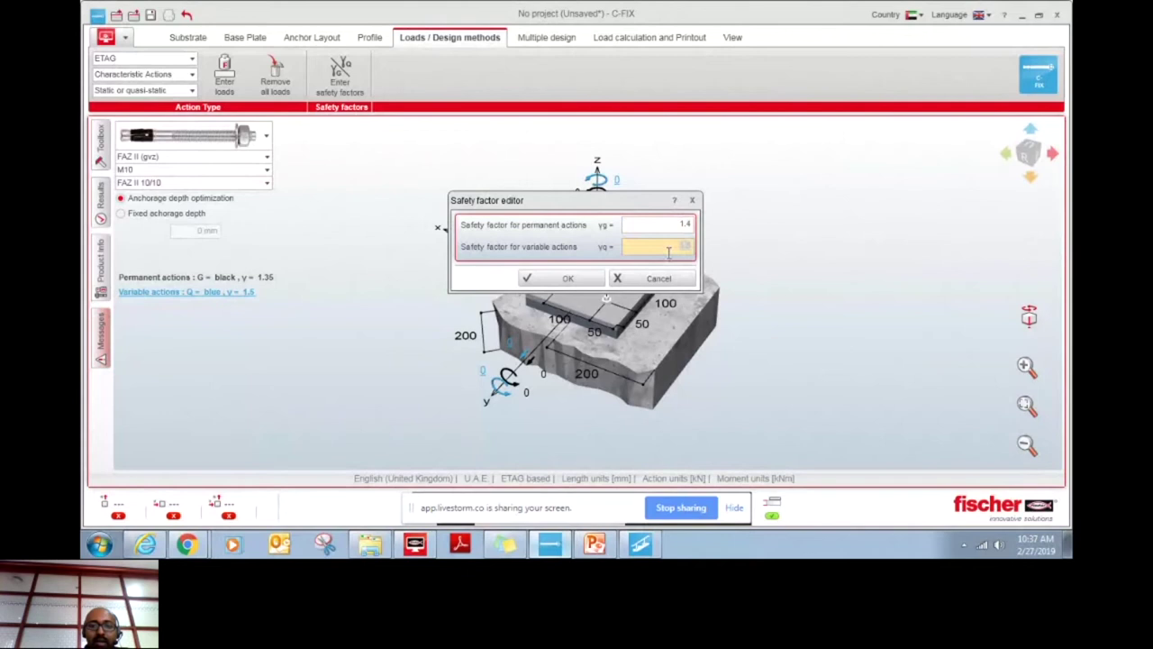
pyautogui.write('1')
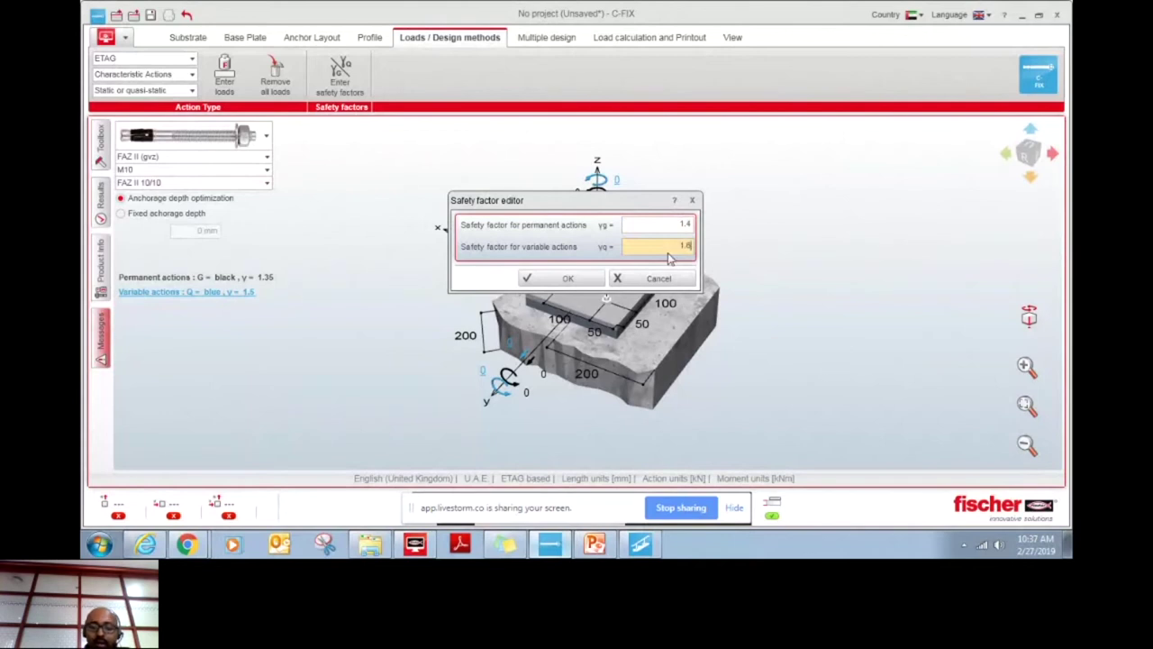
pyautogui.click(576, 278)
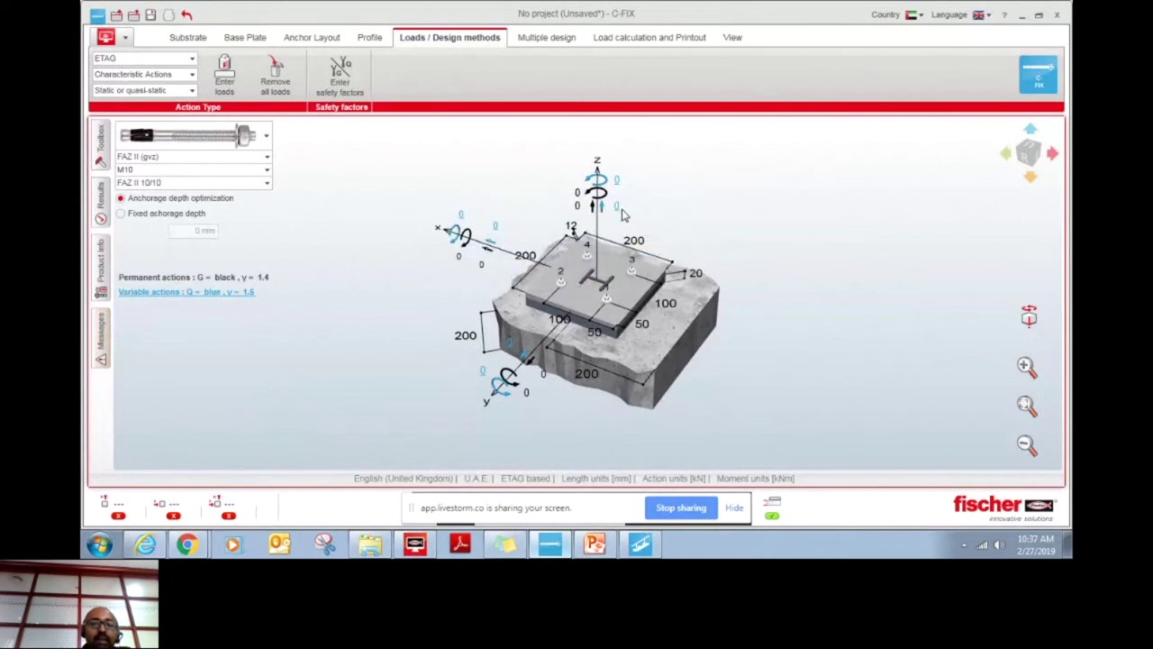
# Switch the loads from Characteristic Actions back to Design Actions.
pyautogui.click(158, 76)
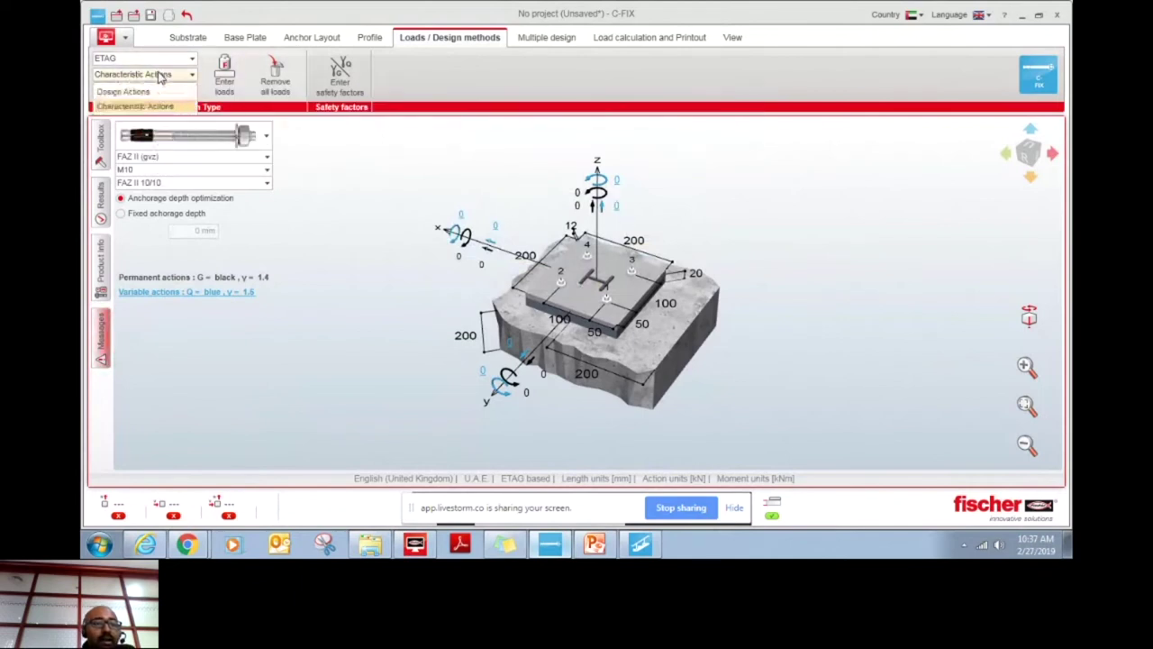
pyautogui.click(153, 76)
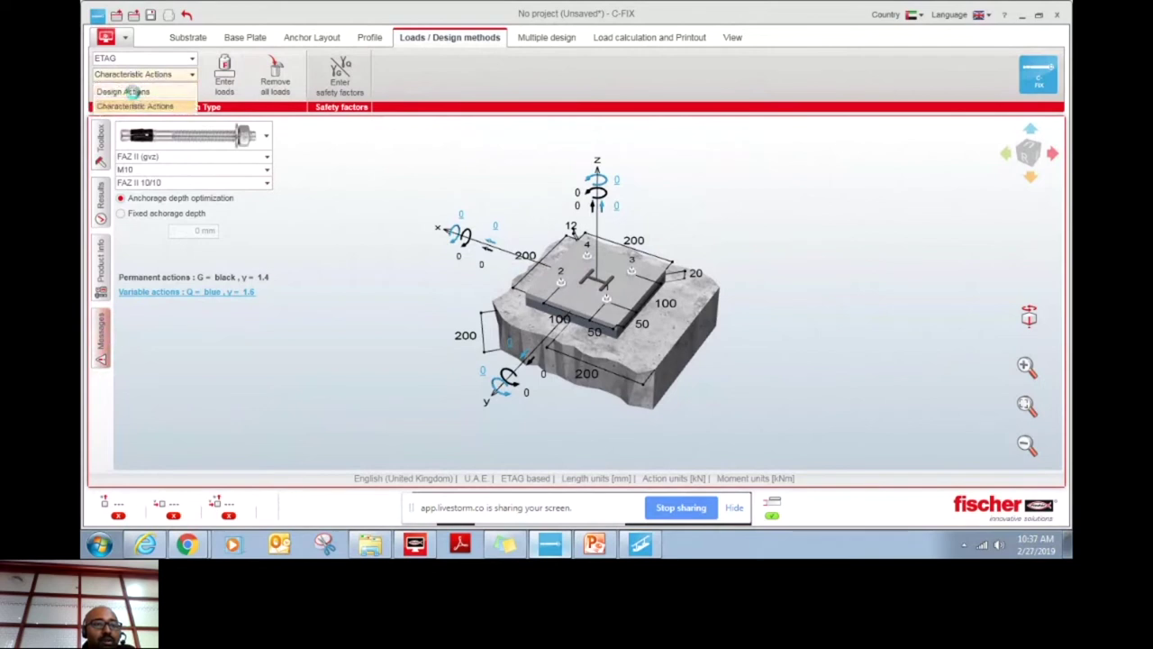
pyautogui.click(130, 92)
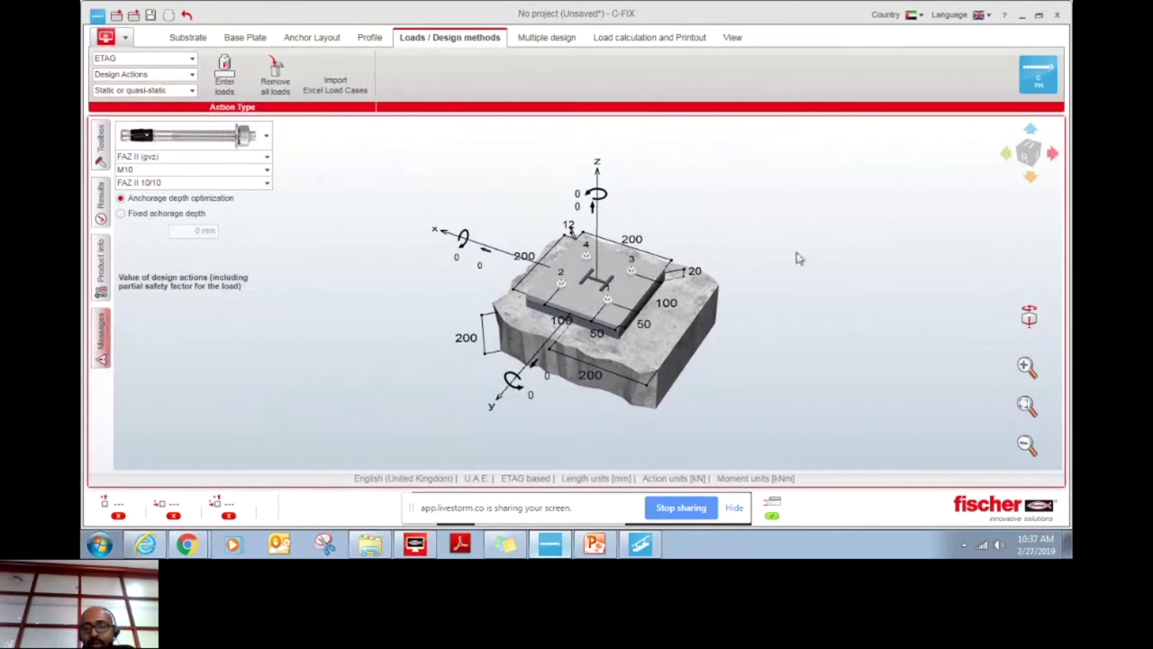
# Set the load type to Under fire exposure, with fire resistance R 120 and exposure on more than one side.
pyautogui.moveTo(796, 258); pyautogui.dragTo(499, 280)
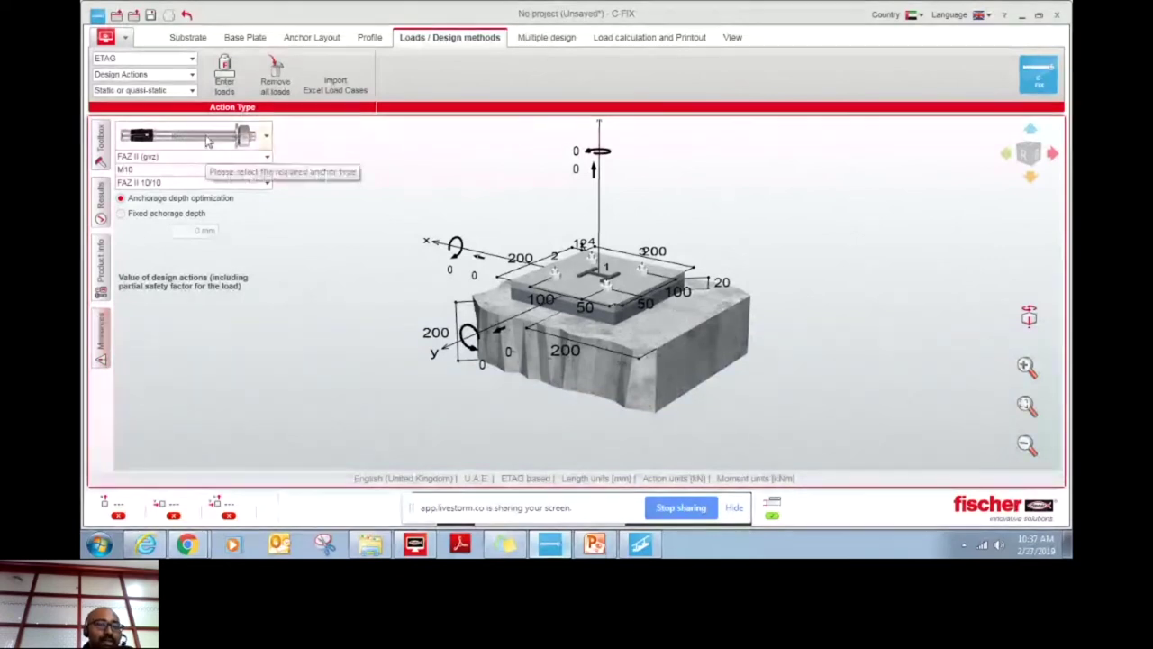
pyautogui.click(179, 93)
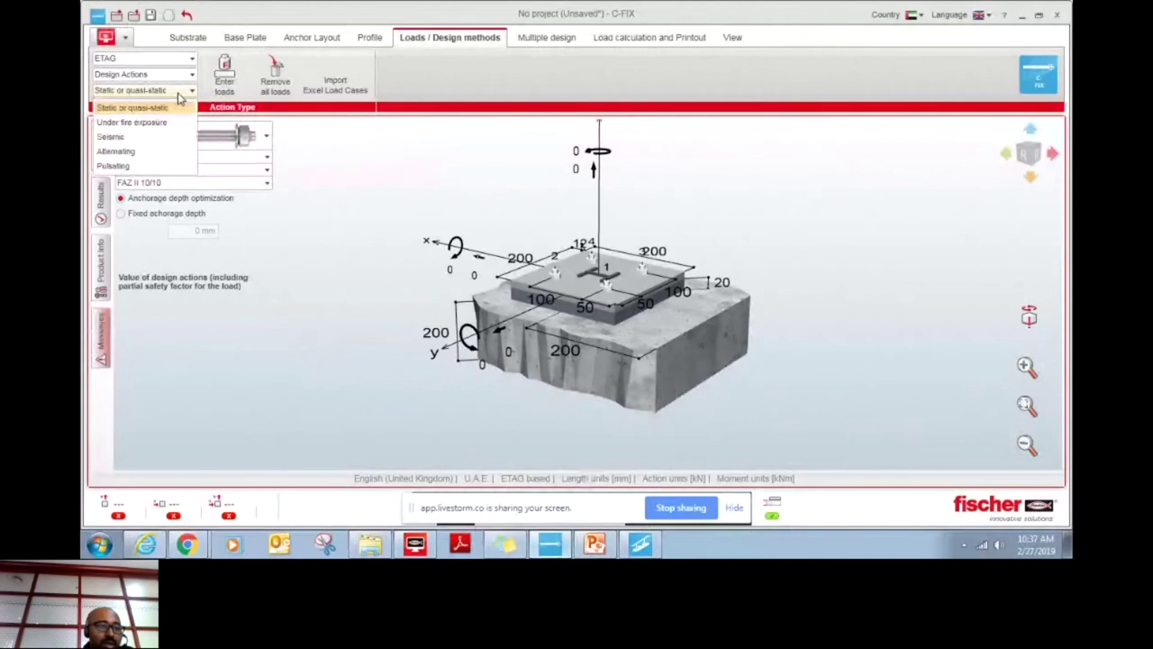
pyautogui.click(149, 123)
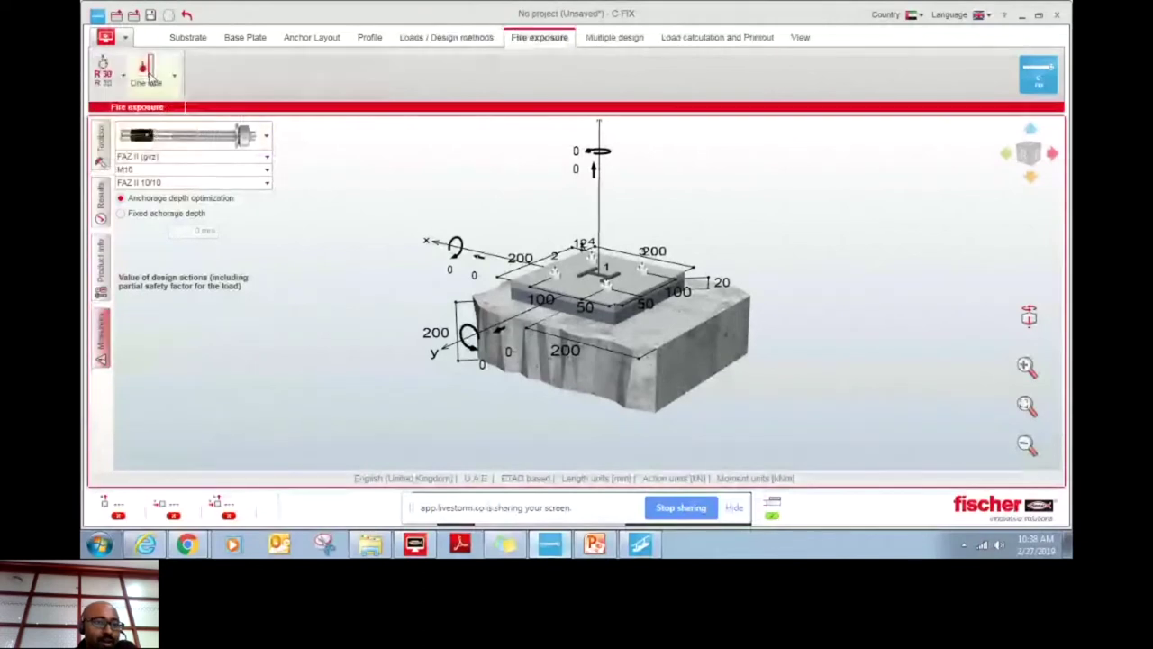
pyautogui.click(121, 81)
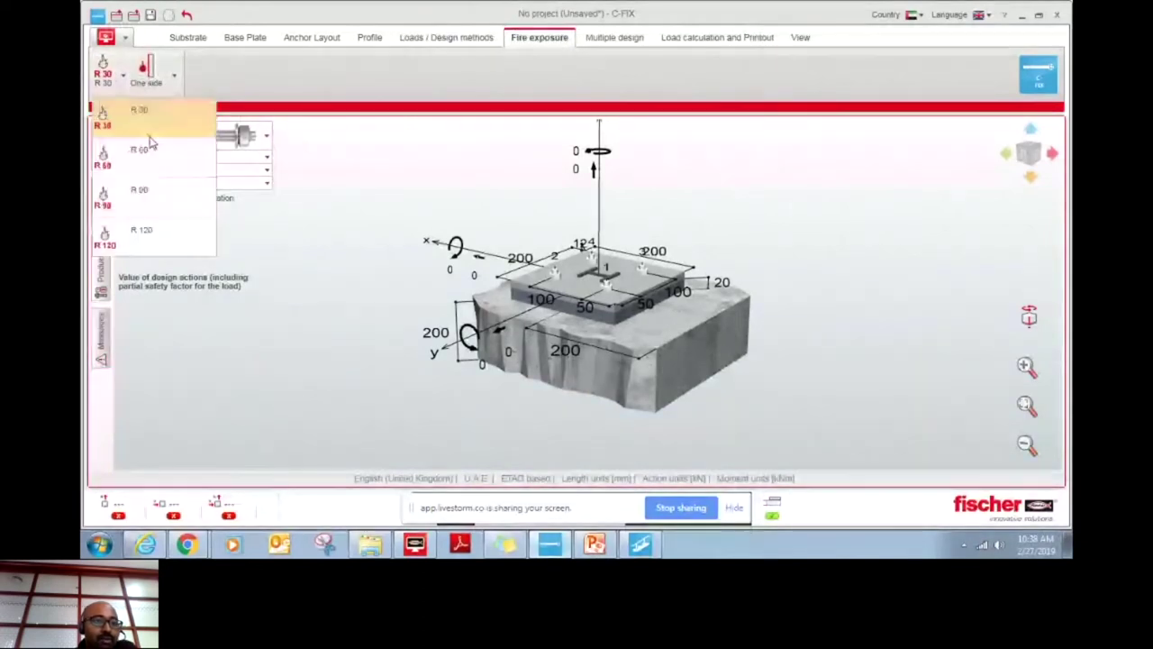
pyautogui.click(155, 234)
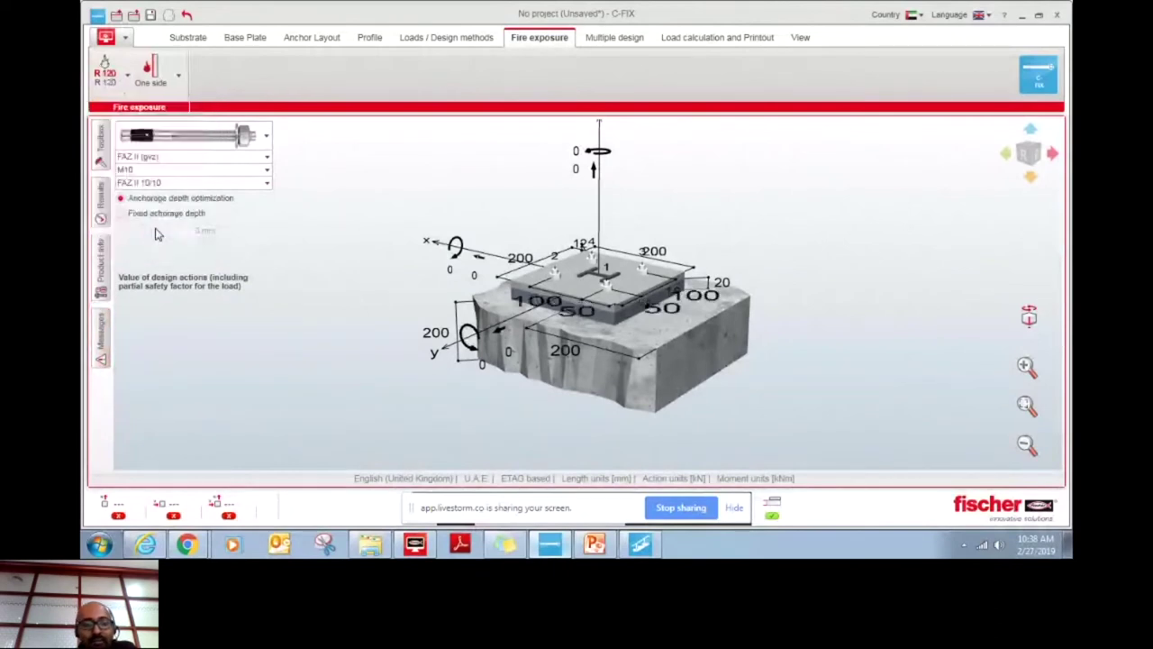
pyautogui.click(151, 72)
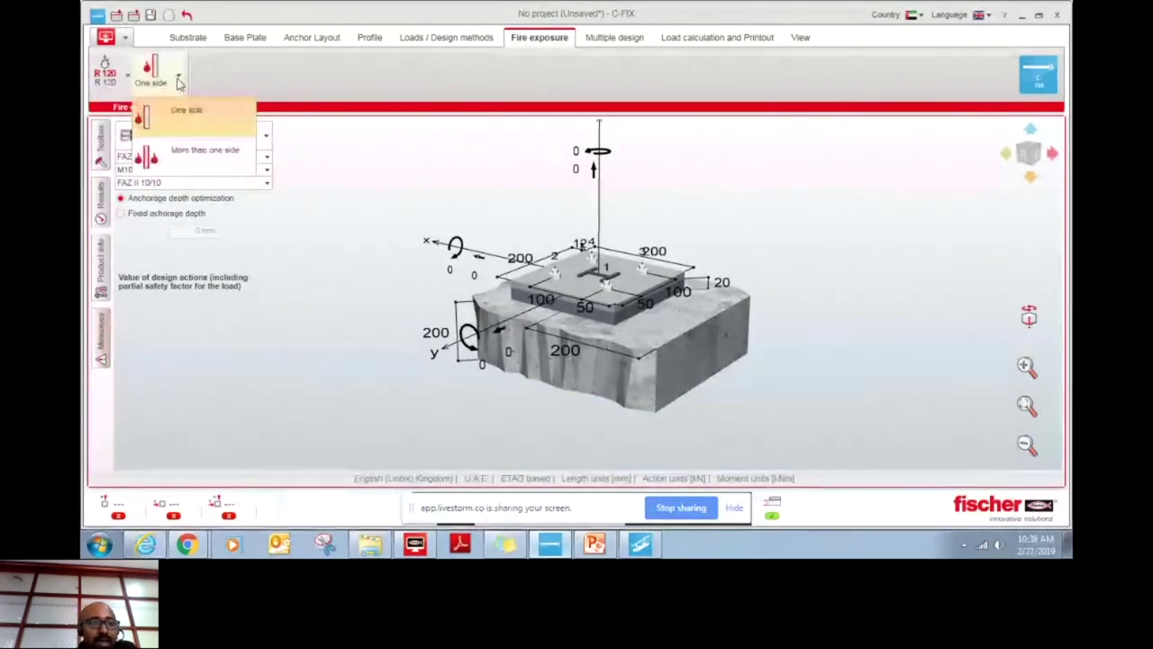
pyautogui.click(183, 155)
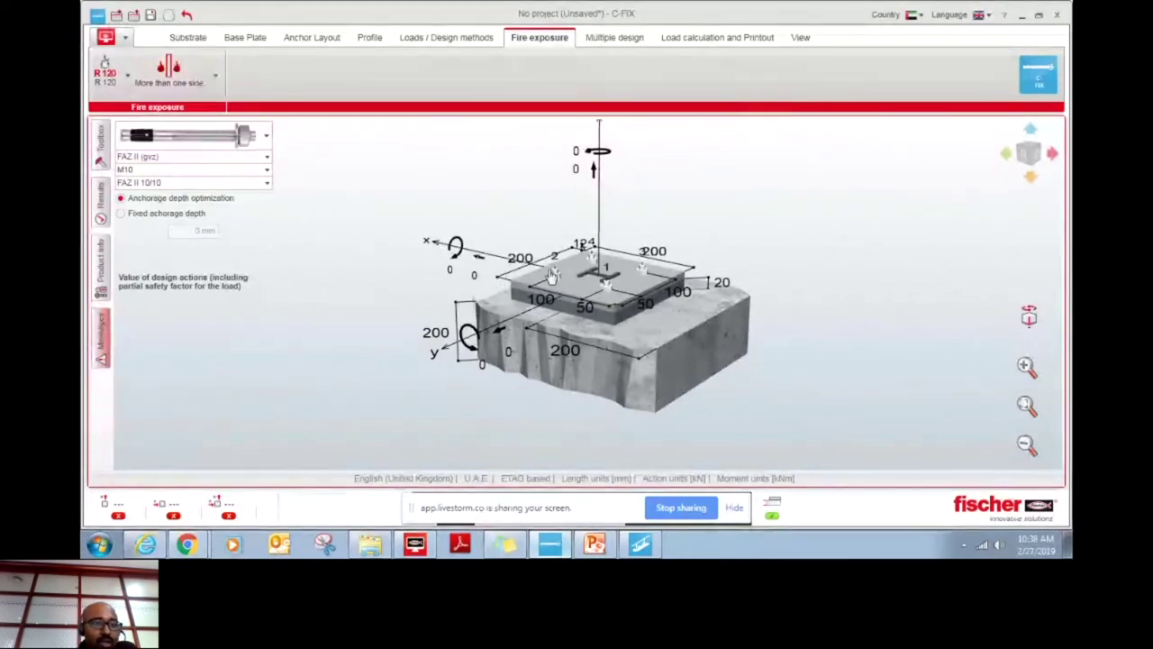
pyautogui.click(124, 76)
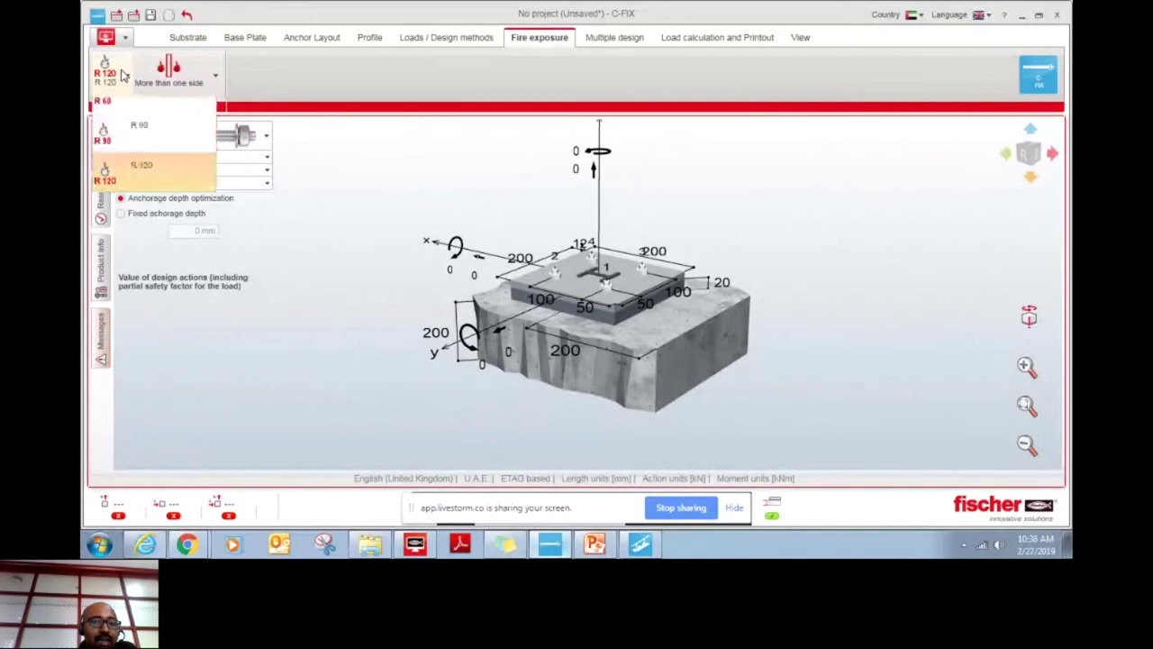
pyautogui.click(124, 76)
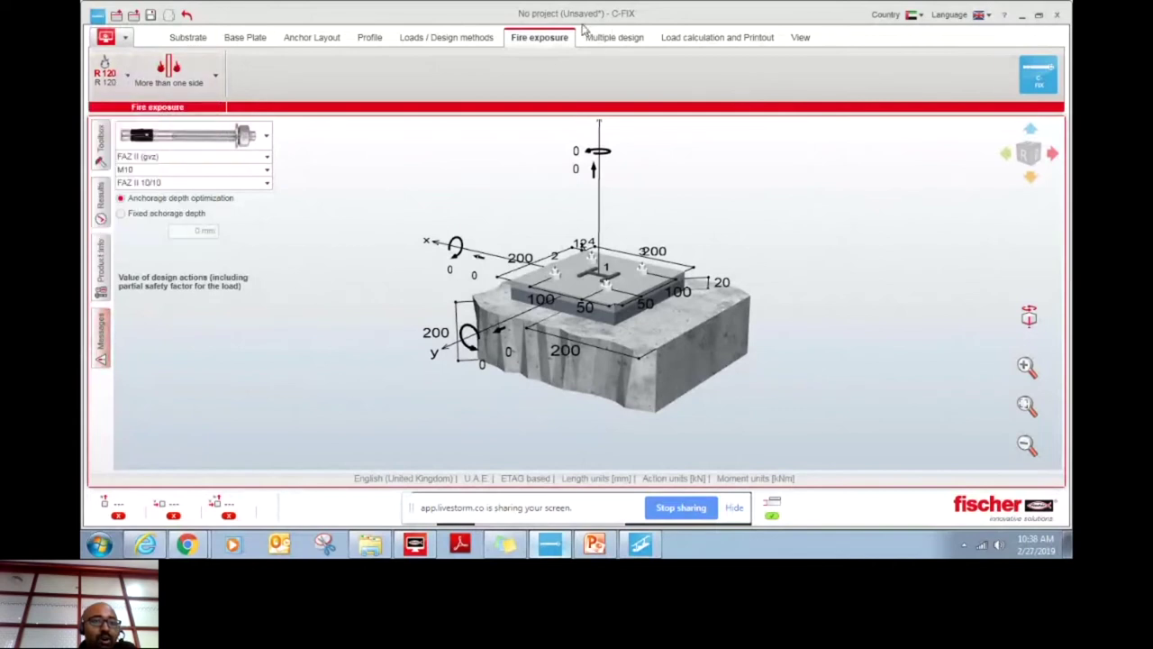
# Change the load type to Seismic and review the fastening types and the C1 and C2 performance categories.
pyautogui.click(446, 37)
pyautogui.click(144, 90)
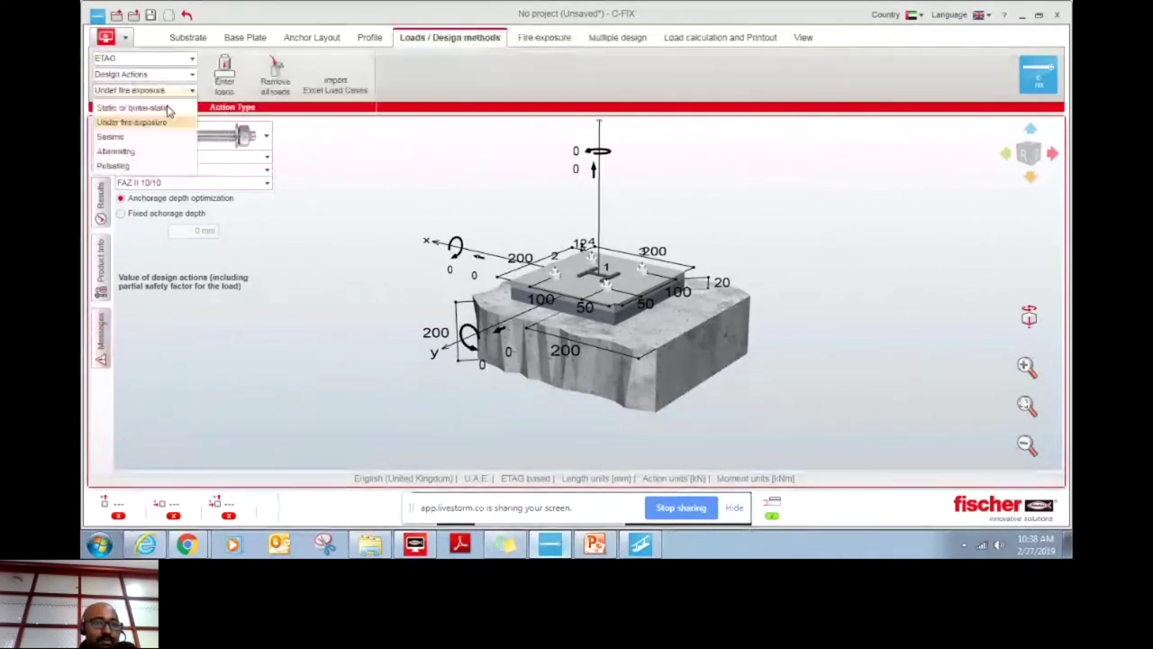
pyautogui.click(112, 137)
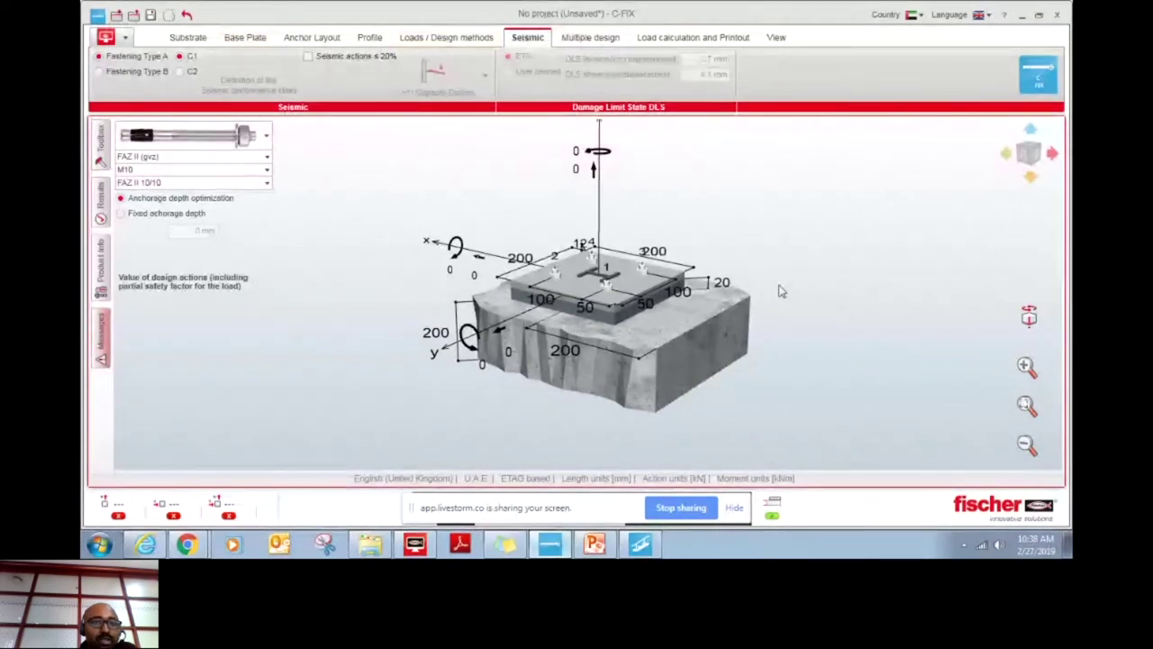
pyautogui.moveTo(862, 285); pyautogui.dragTo(879, 309)
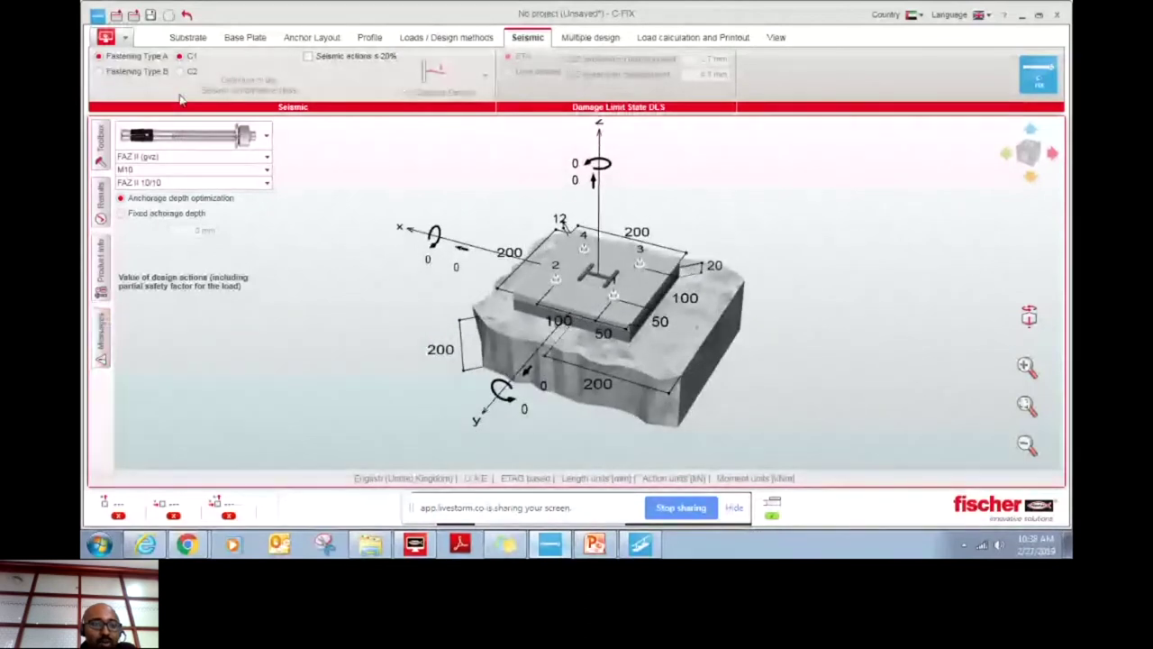
pyautogui.moveTo(139, 62)
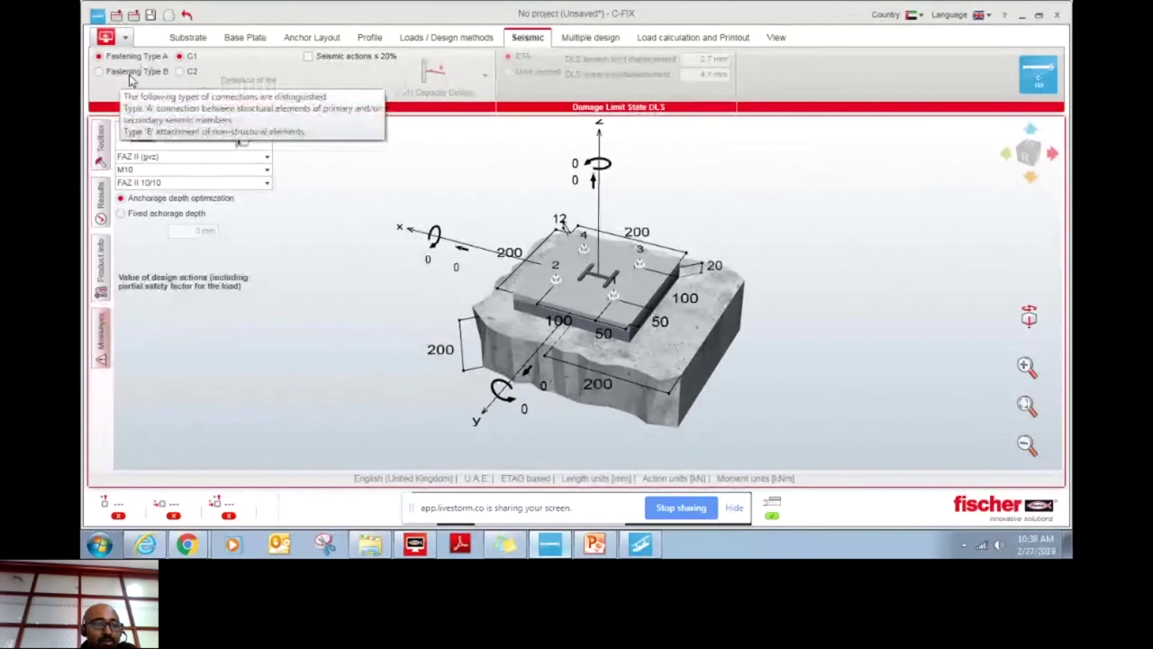
pyautogui.moveTo(191, 60)
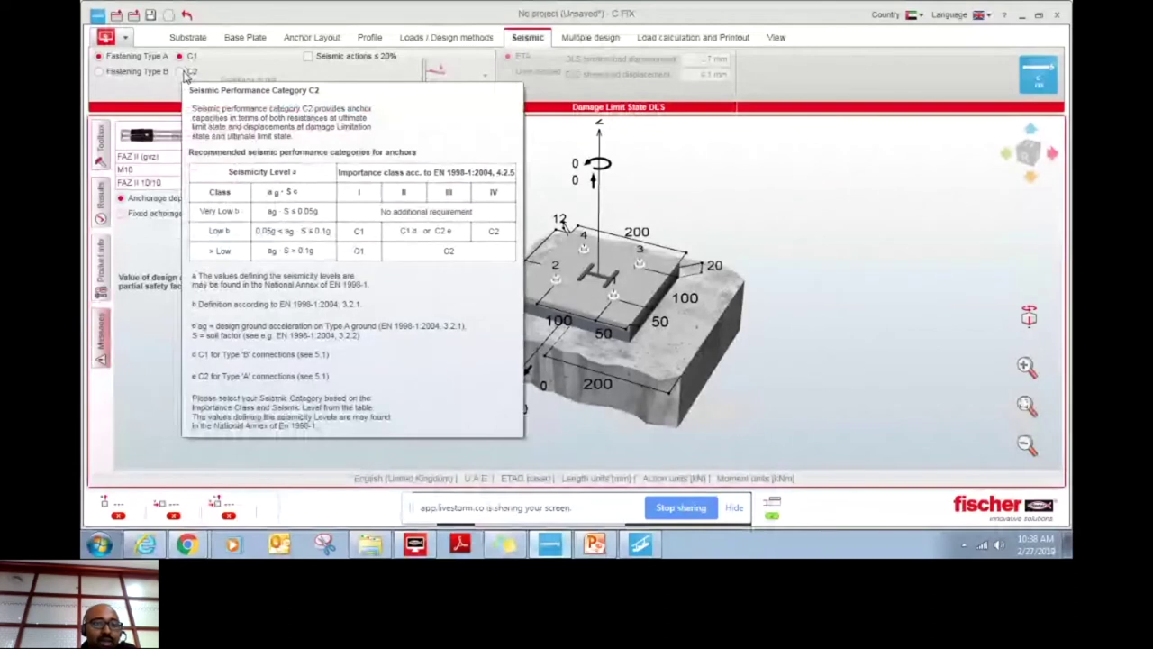
# Try the option for seismic actions ≤ 20%, read its explanation, and switch it off.
pyautogui.click(307, 57)
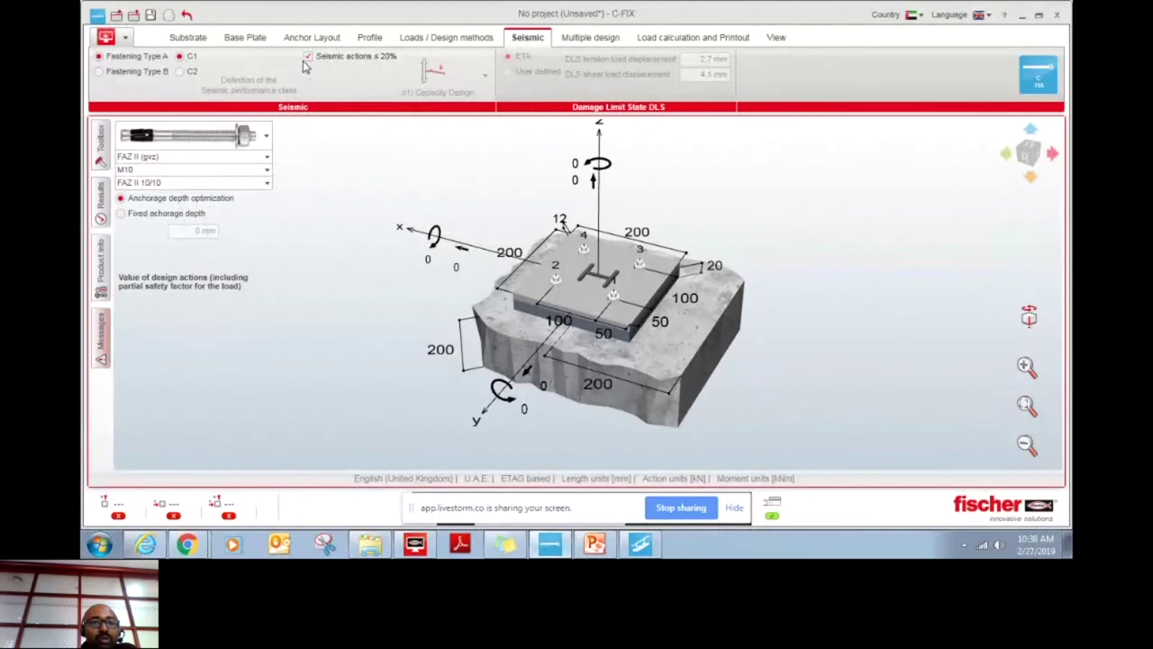
pyautogui.moveTo(304, 60)
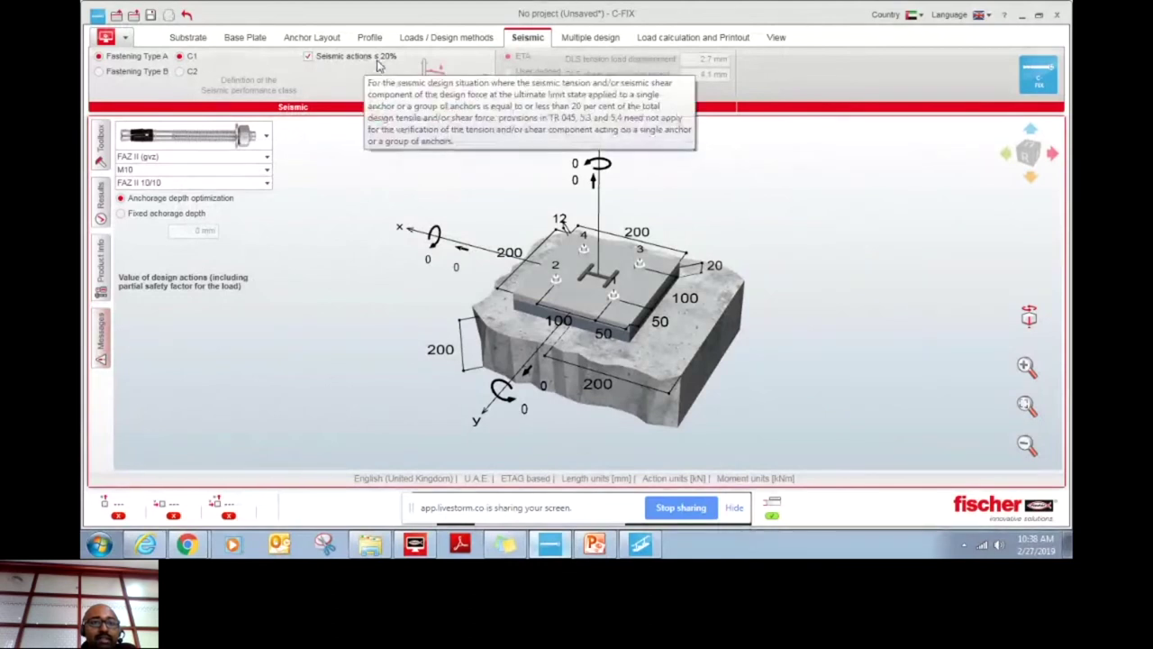
pyautogui.click(307, 58)
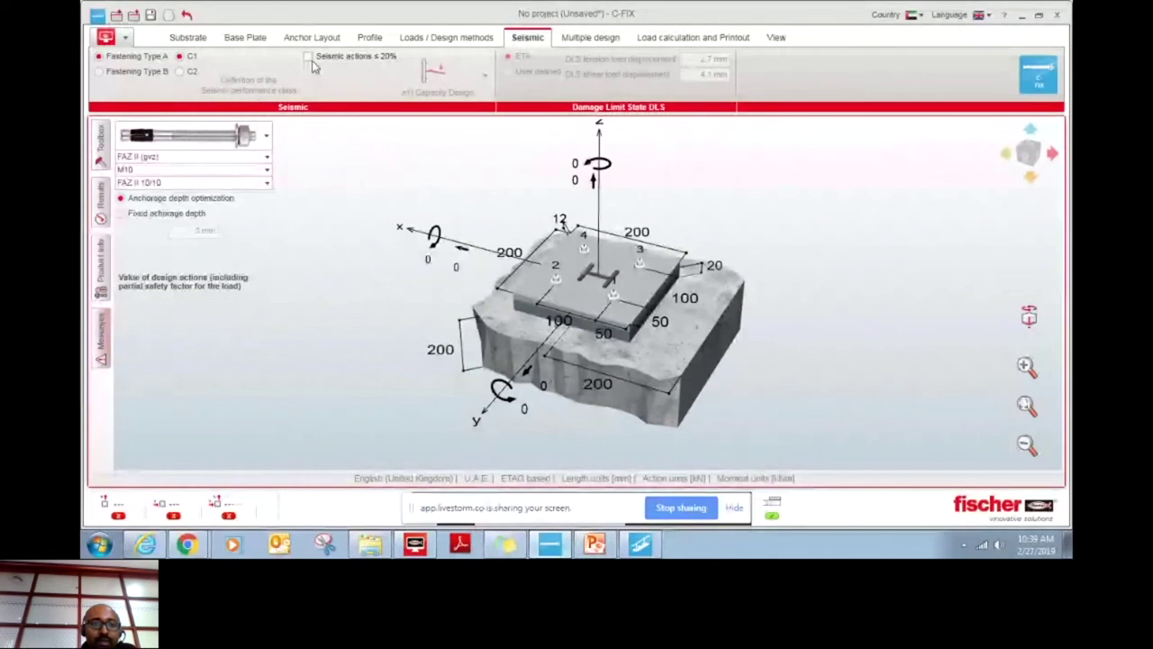
pyautogui.moveTo(189, 74)
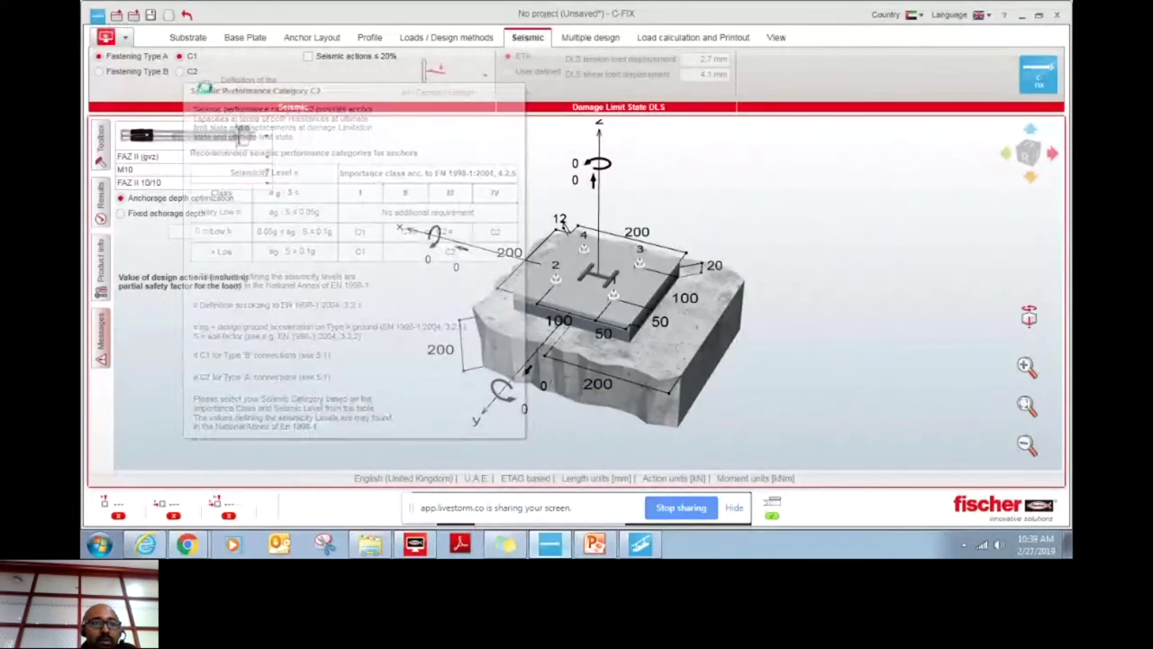
# Change the load type from Seismic to Alternating for a dynamic anchor design.
pyautogui.click(427, 38)
pyautogui.click(145, 90)
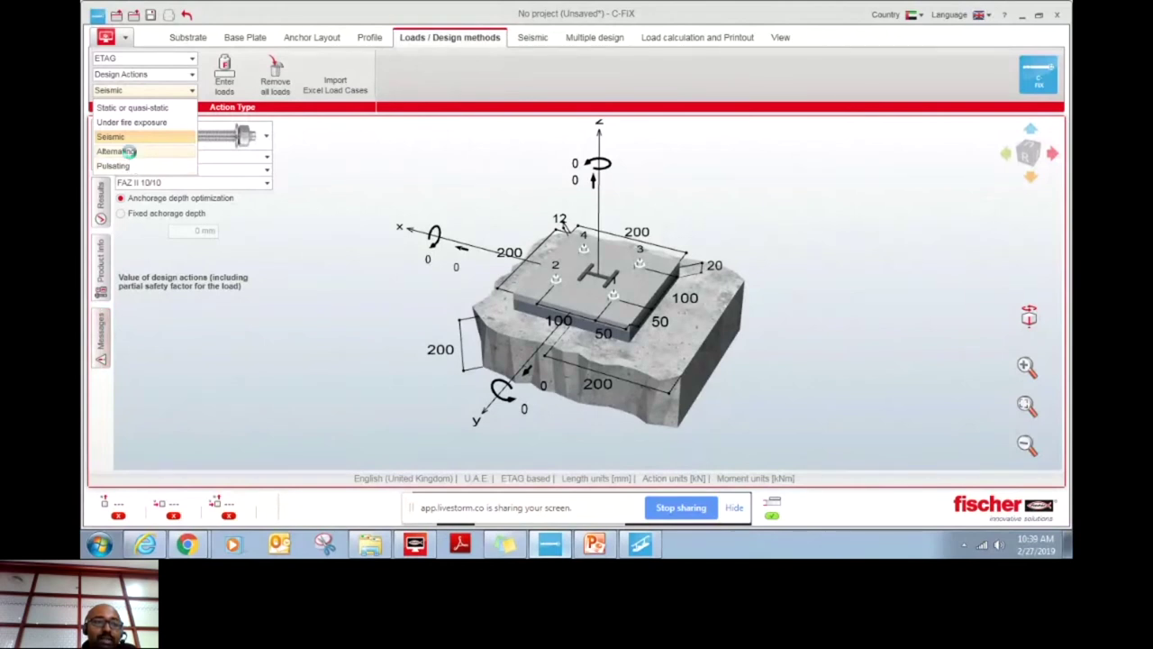
pyautogui.click(128, 151)
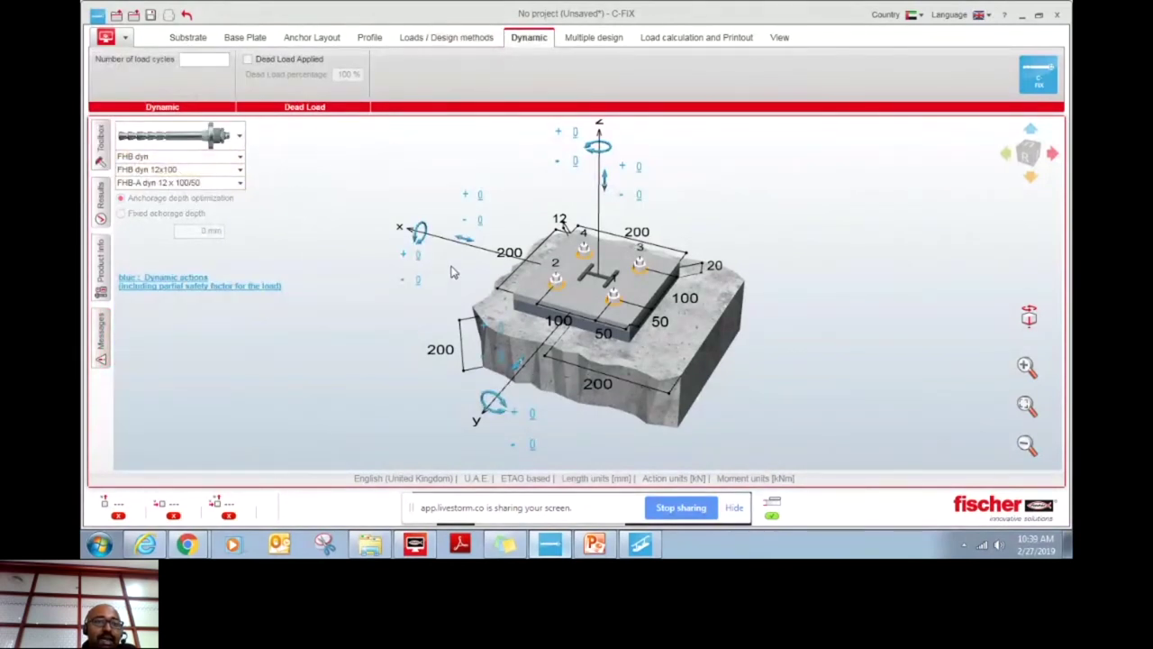
pyautogui.click(207, 135)
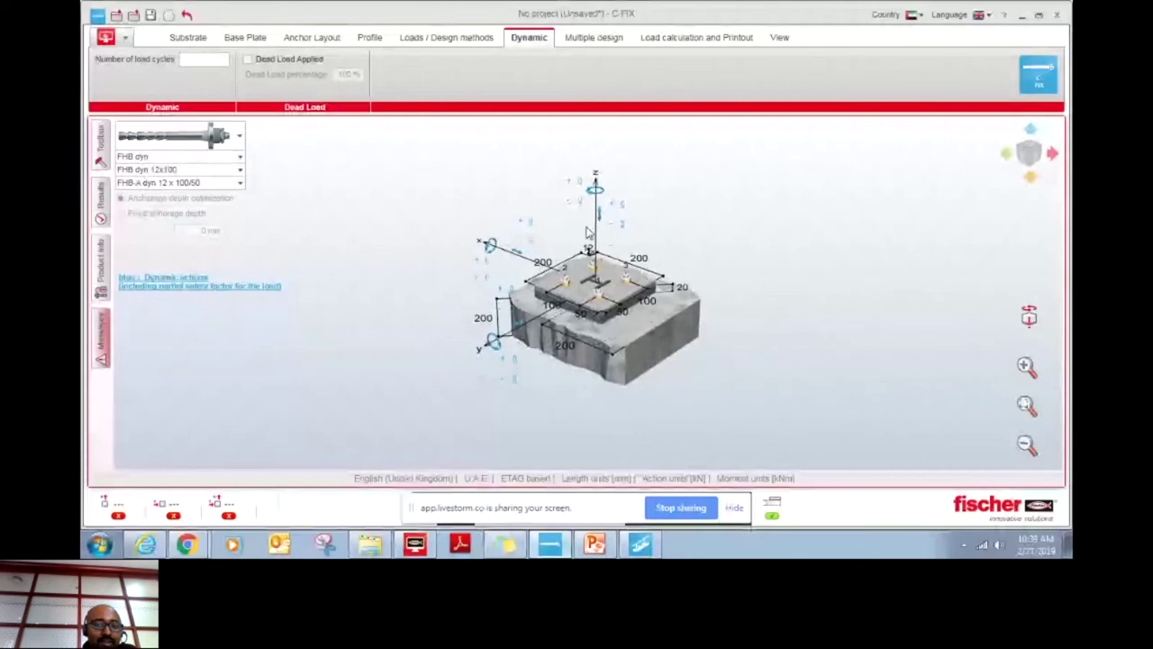
# Set the number of load cycles for the dynamic loading to 200000.
pyautogui.scroll(3, 587, 232)
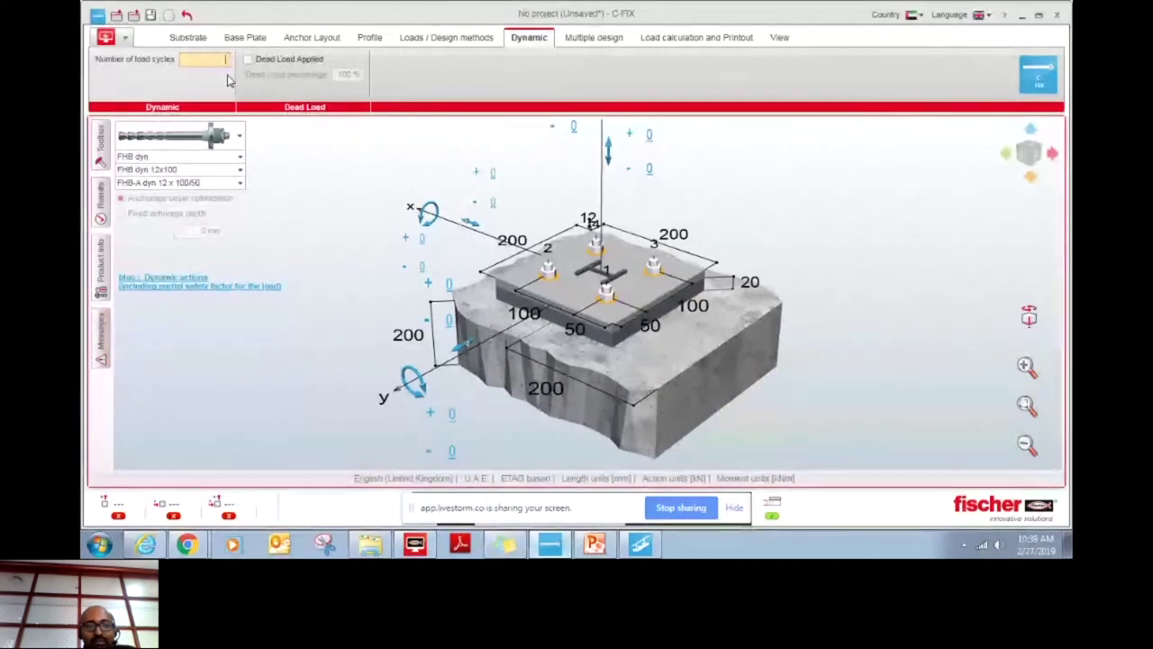
pyautogui.write('20000')
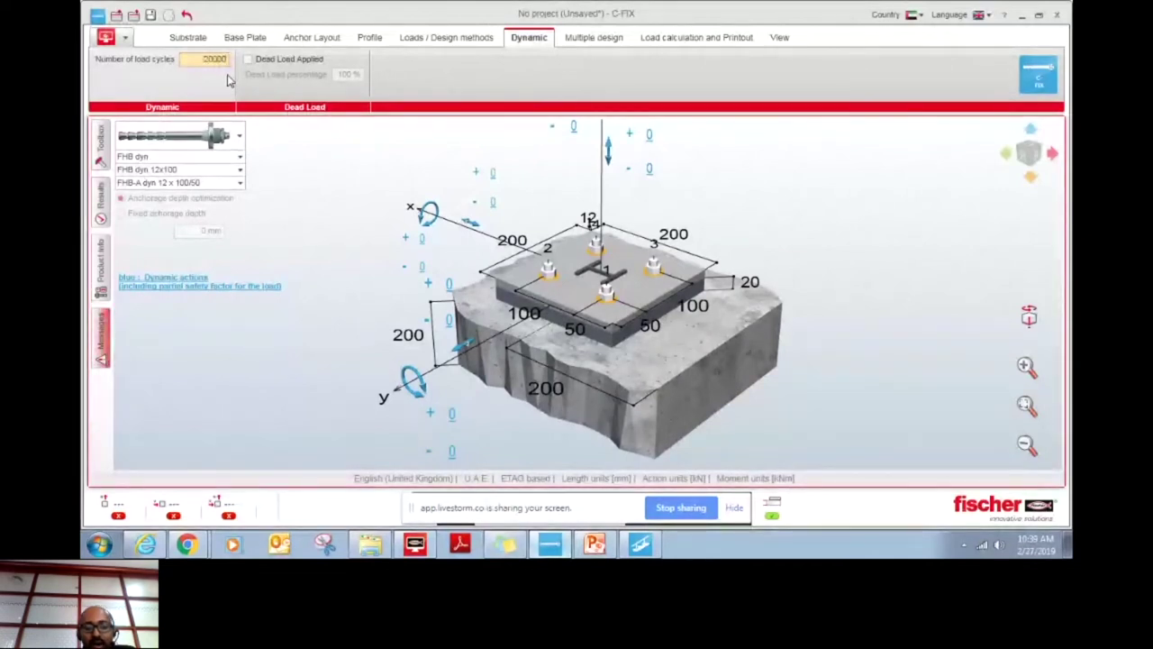
pyautogui.write('0')
pyautogui.press('Return')
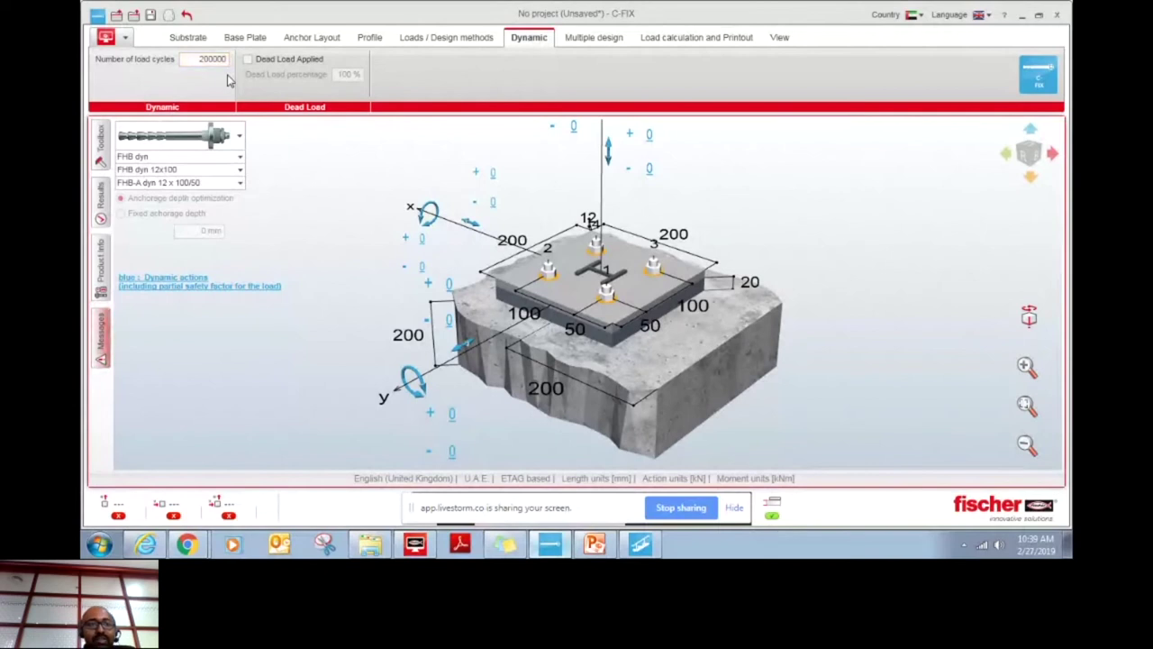
# Apply a dead load to the dynamic loading and enter alternating axial loads of +2 and -2 kN.
pyautogui.click(247, 58)
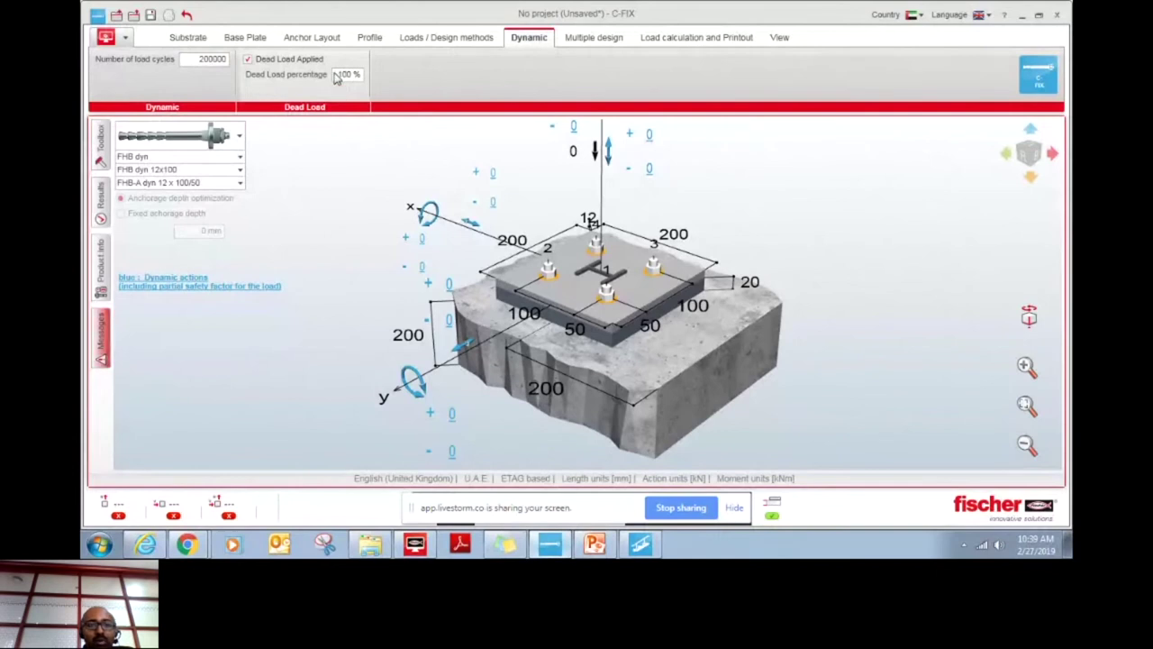
pyautogui.moveTo(600, 180)
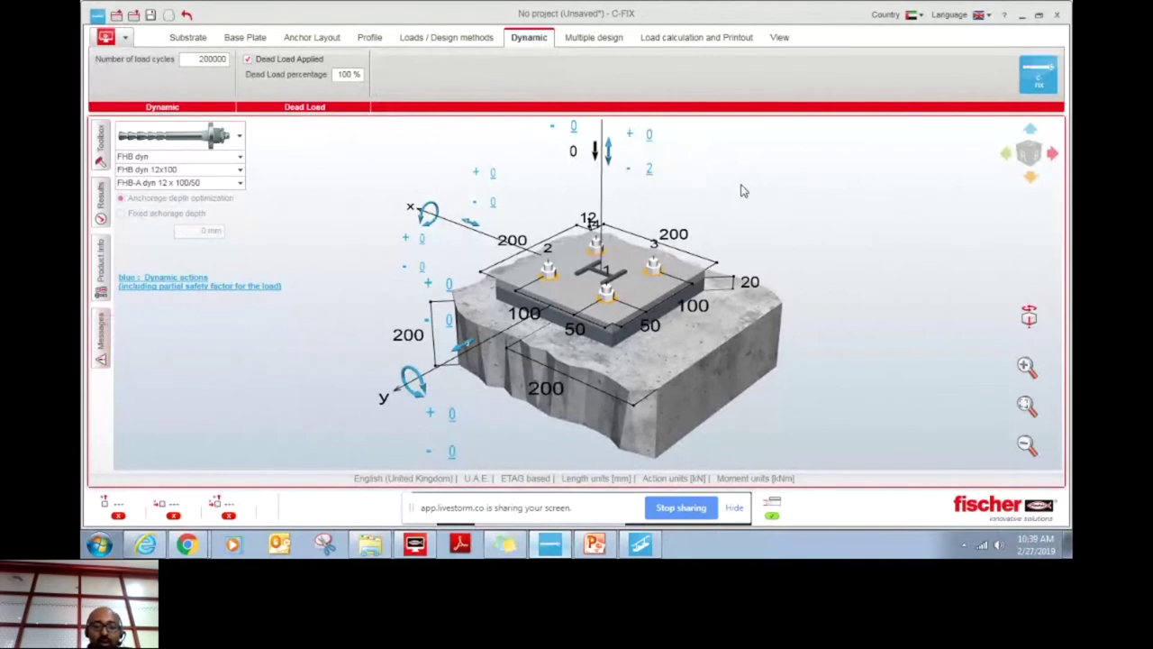
pyautogui.click(655, 152)
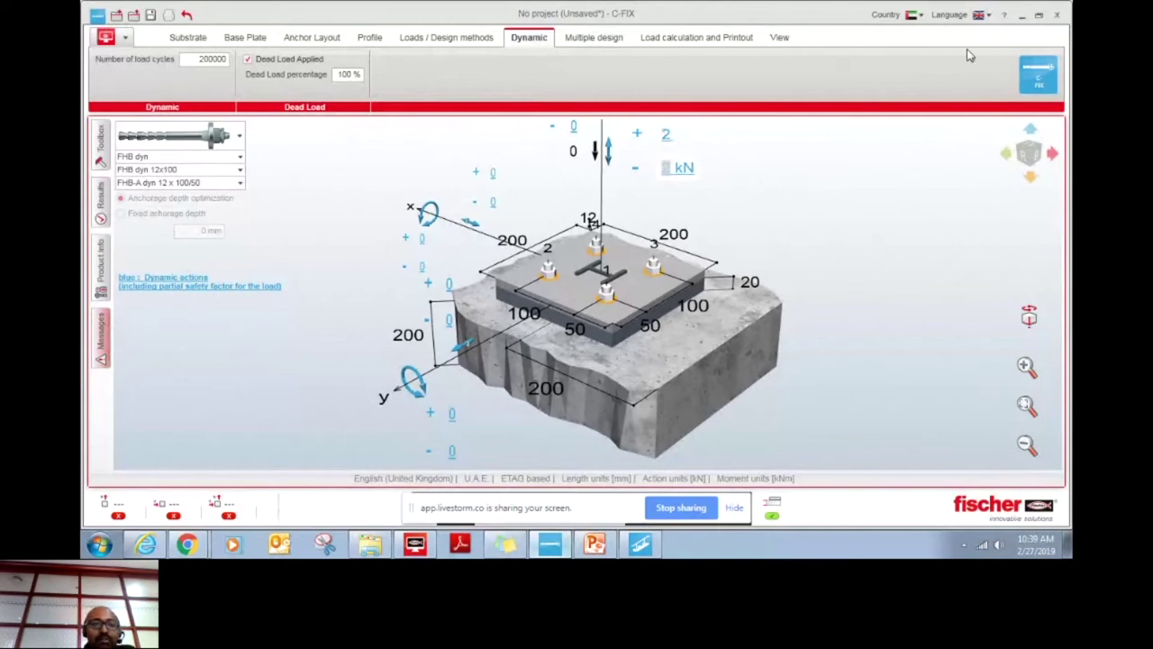
# Change the load type from Alternating to Static or quasi-static.
pyautogui.click(445, 37)
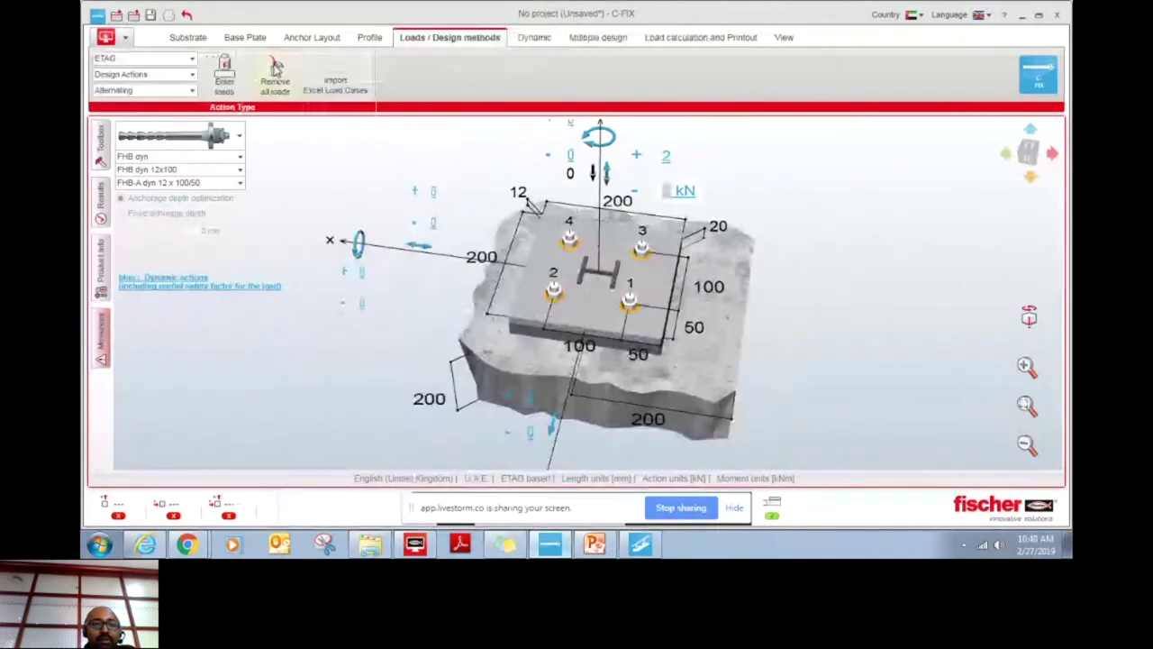
pyautogui.click(183, 92)
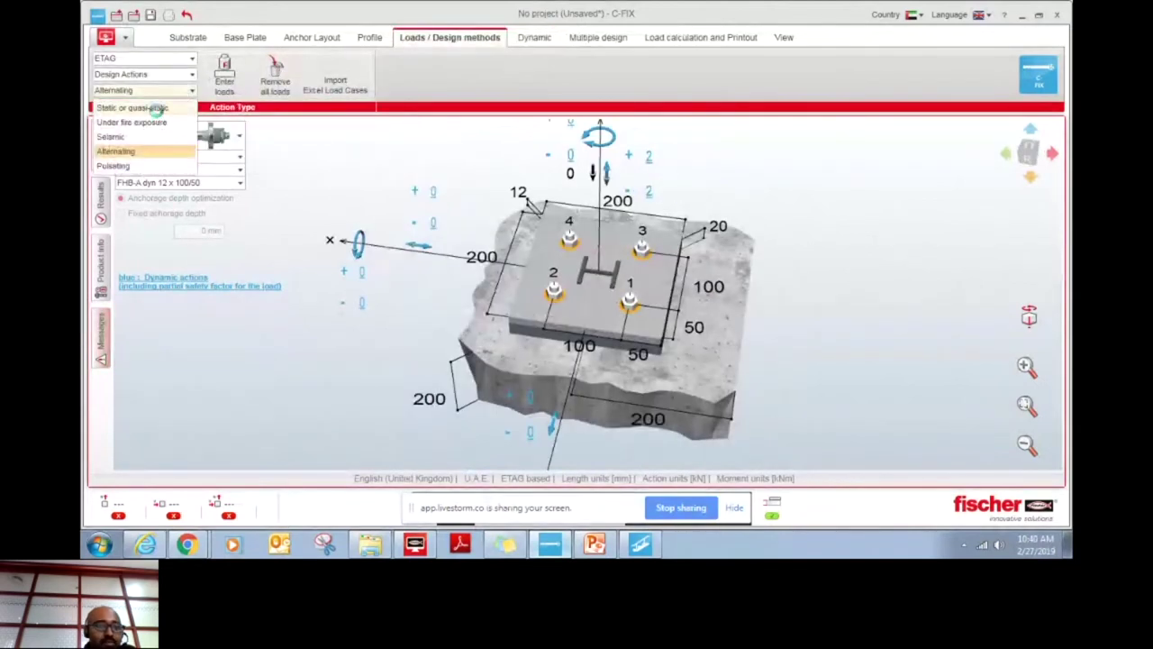
pyautogui.click(155, 108)
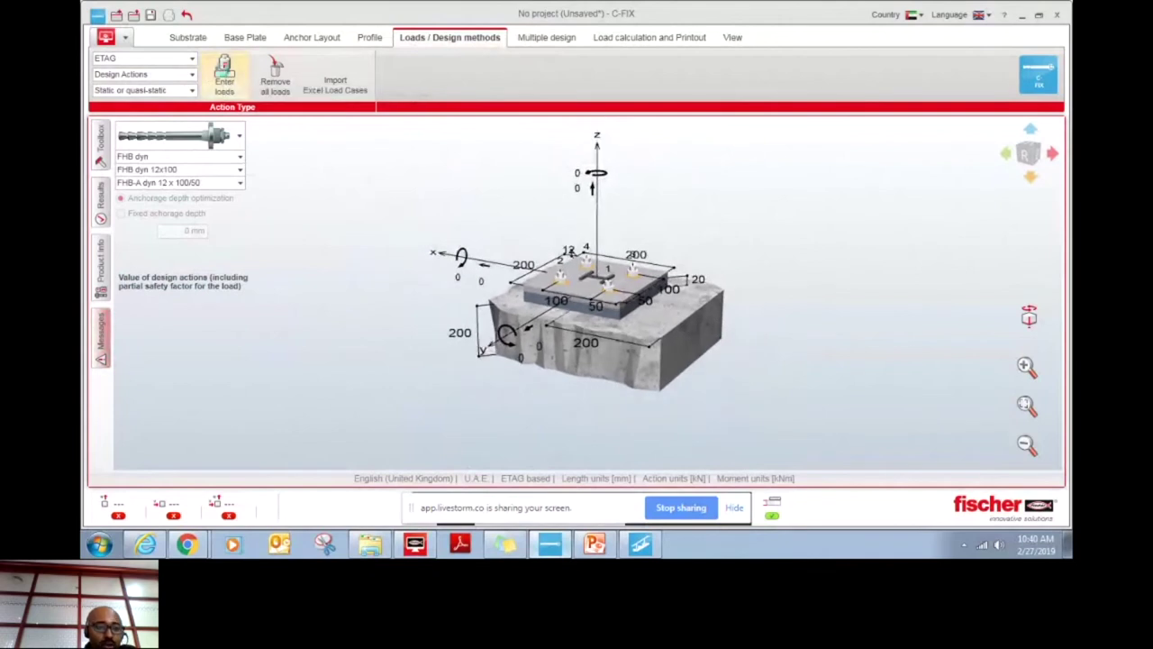
# Enter the first load case's design loads: axial load N 20 kN, moment My 2 kNm and shear Vx 3 kN.
pyautogui.click(225, 72)
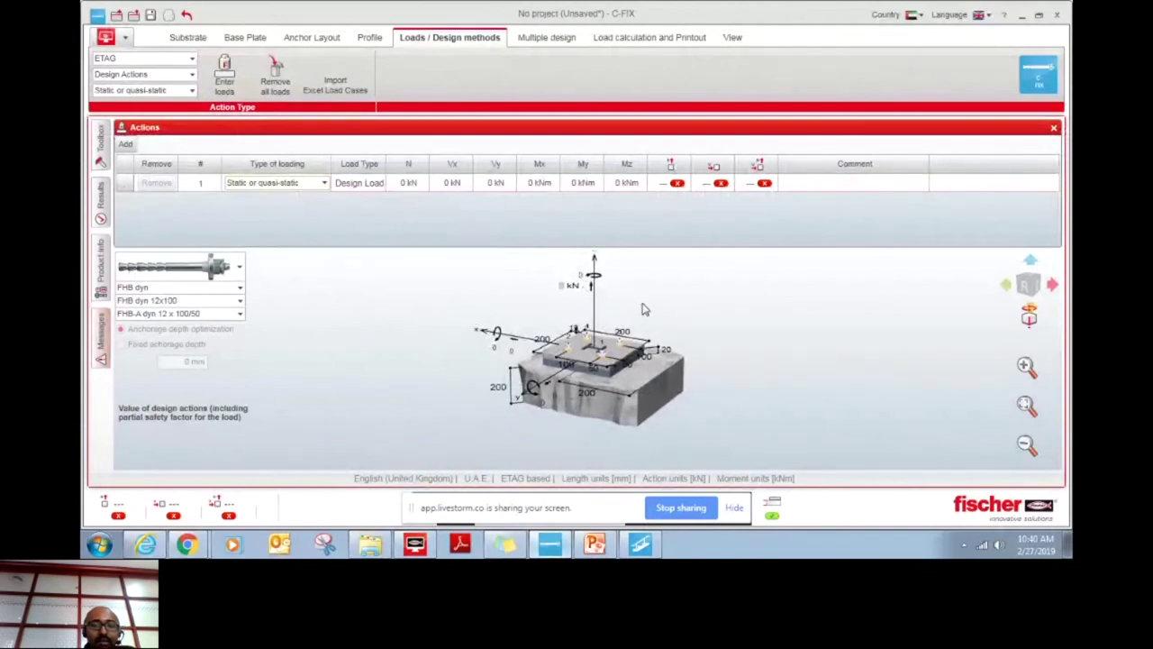
pyautogui.write('20')
pyautogui.press('Return')
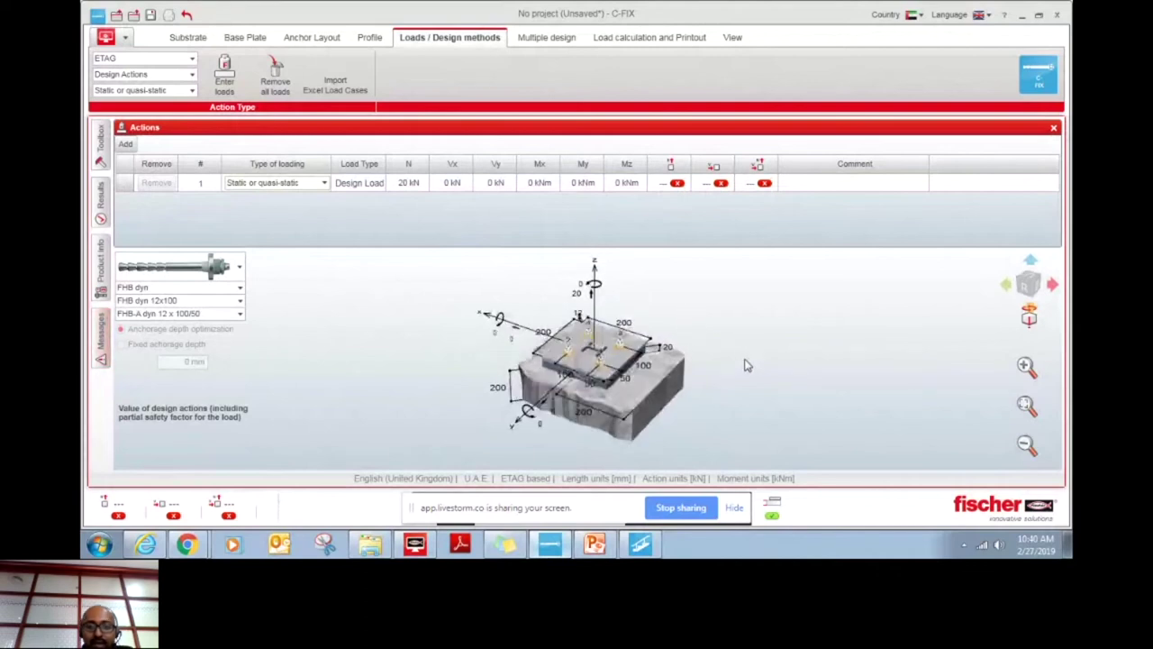
pyautogui.click(544, 424)
pyautogui.write('2')
pyautogui.press('Return')
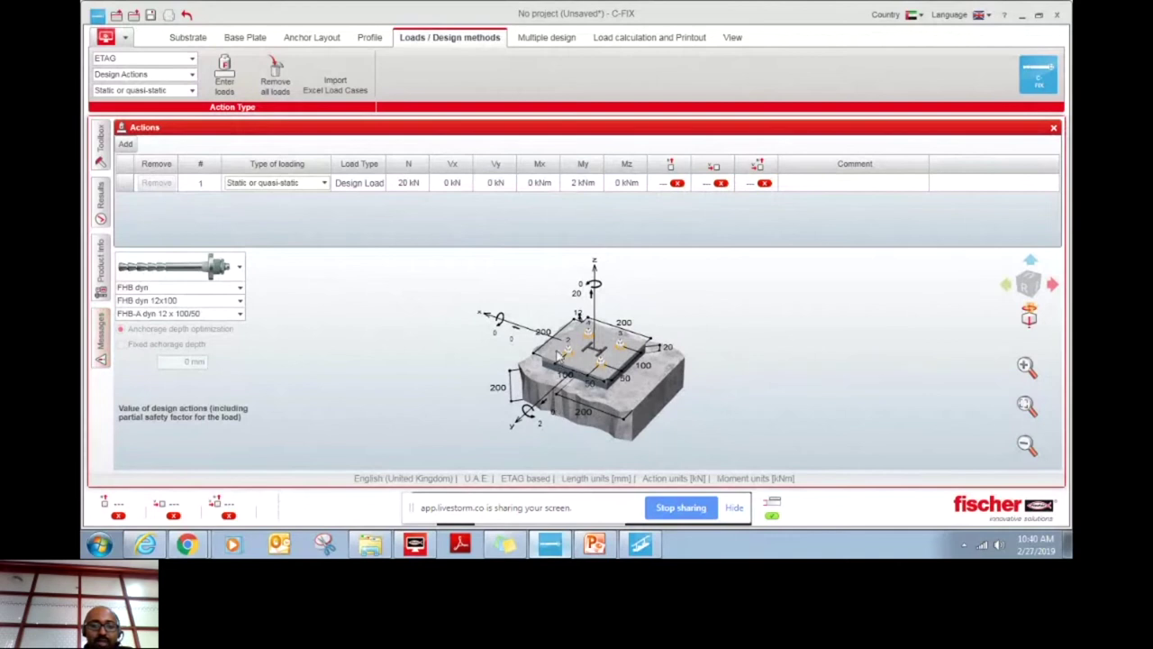
pyautogui.write('3')
pyautogui.press('Return')
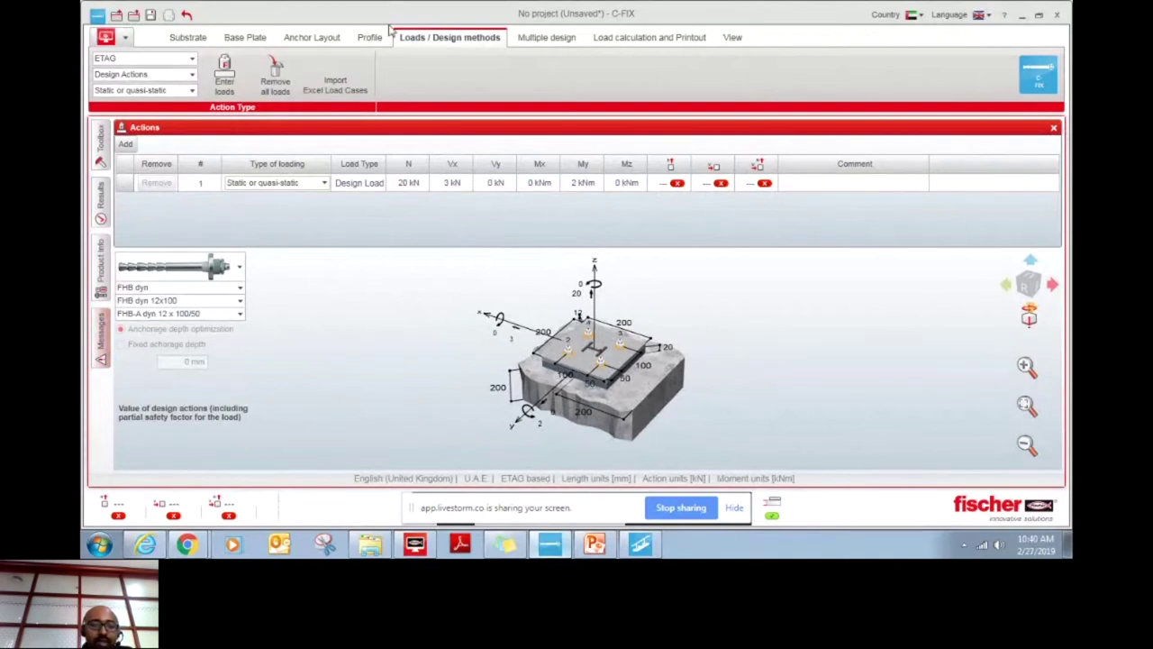
# Change the design method to ENSO and check the messages for the chosen anchor.
pyautogui.click(122, 58)
pyautogui.click(109, 89)
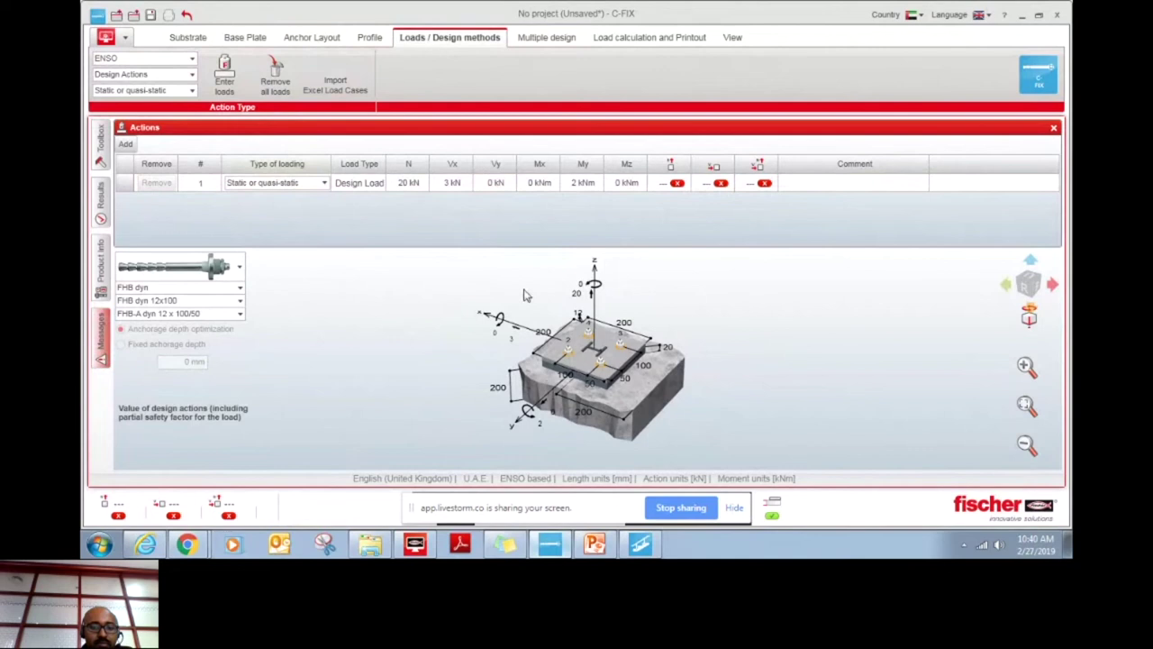
pyautogui.click(102, 270)
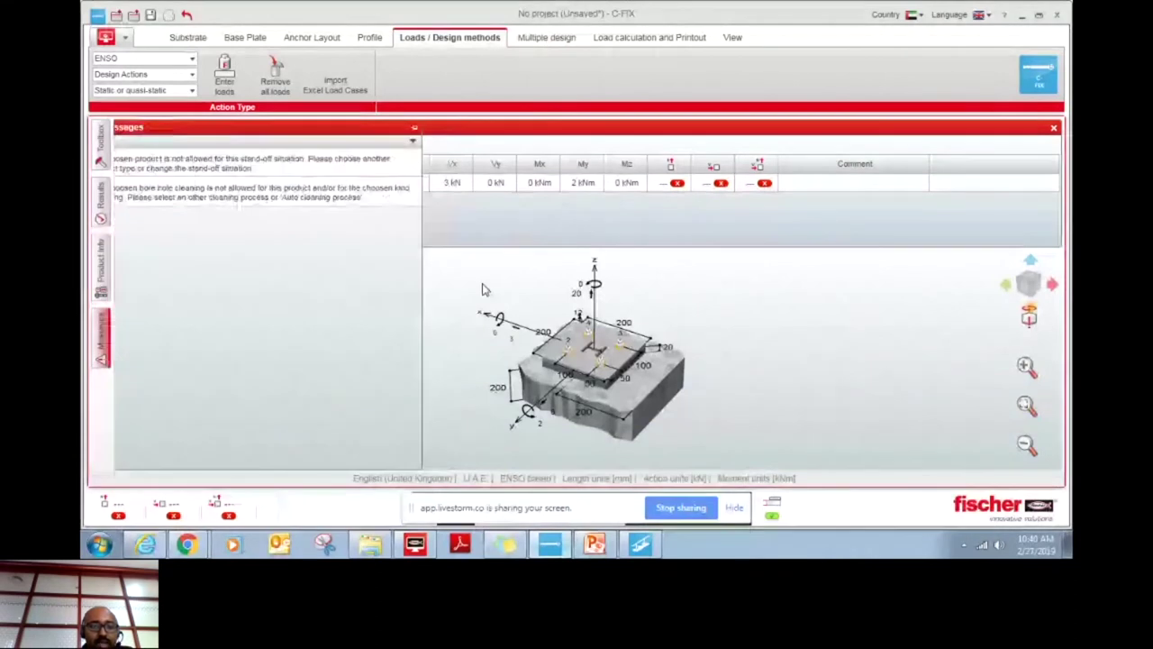
pyautogui.click(100, 330)
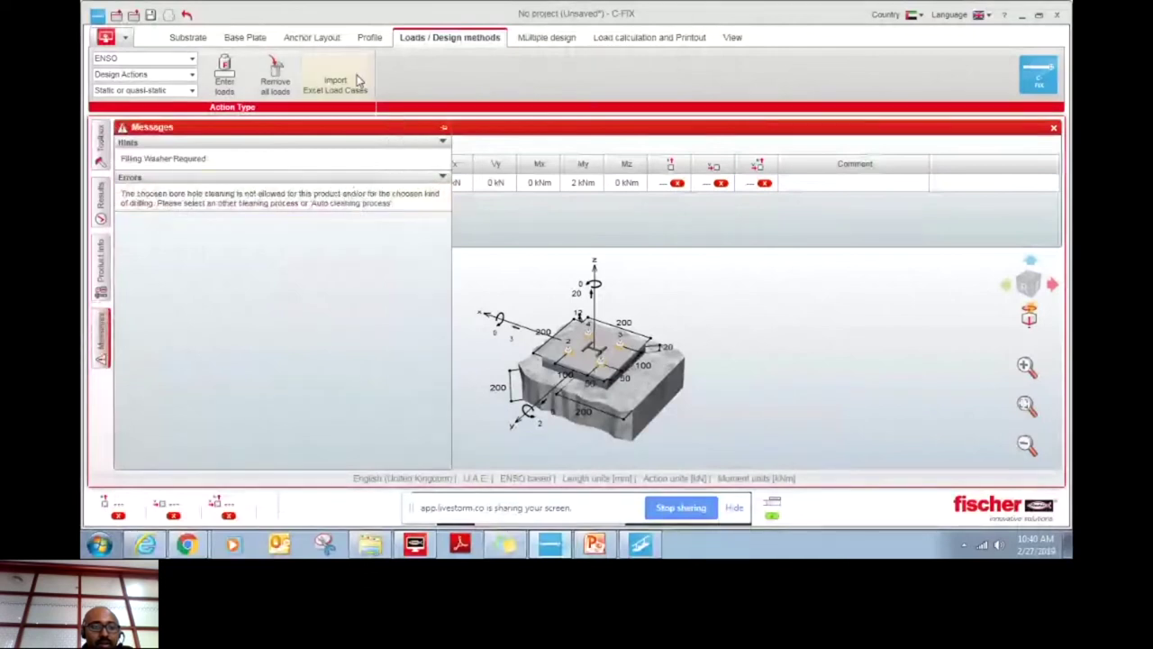
# Try the annular gap as not filled, and set it to filled.
pyautogui.click(314, 36)
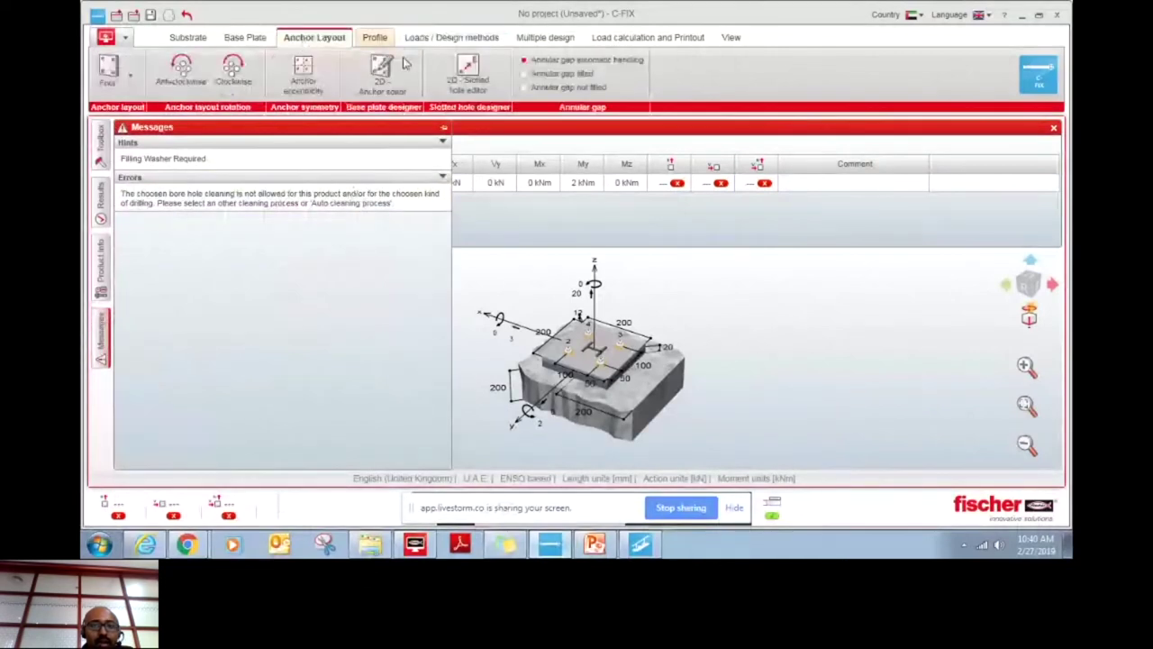
pyautogui.click(546, 88)
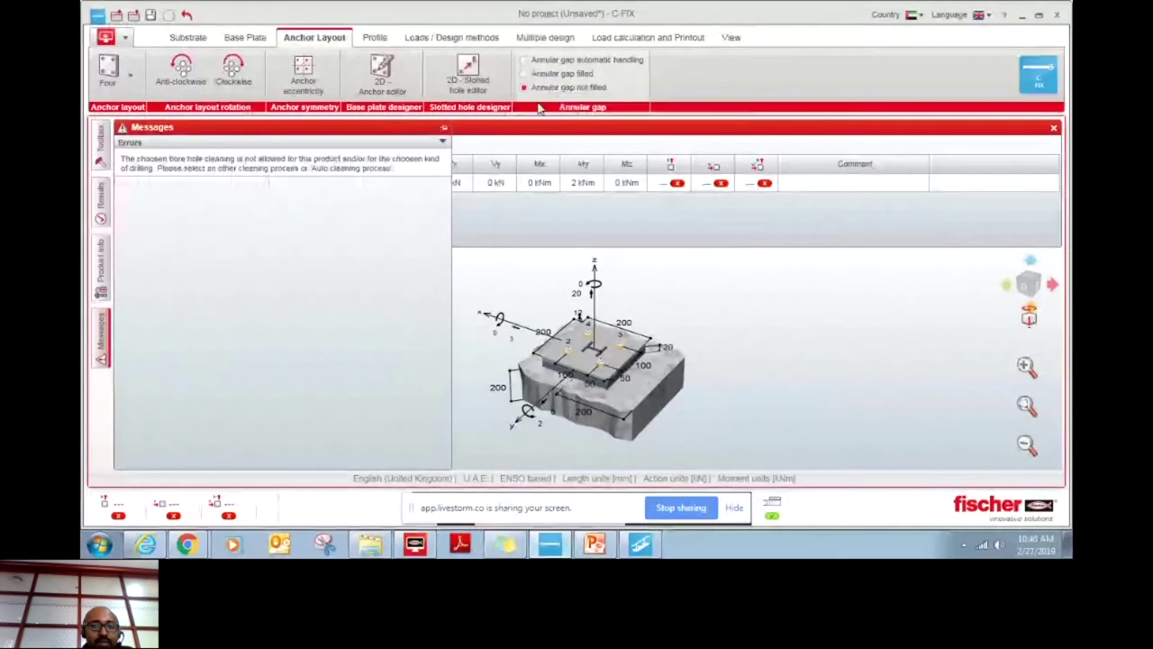
pyautogui.click(551, 73)
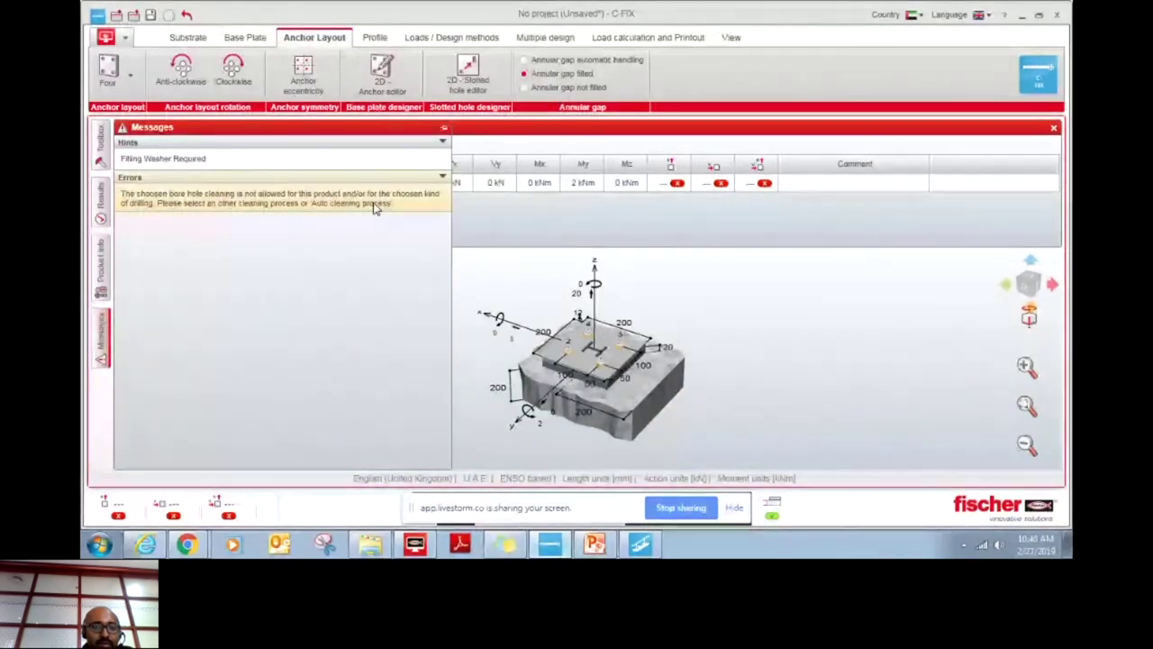
# Set the bore hole cleaning to all cleaning processes and check the anchor layout and base plate settings.
pyautogui.click(190, 38)
pyautogui.click(532, 90)
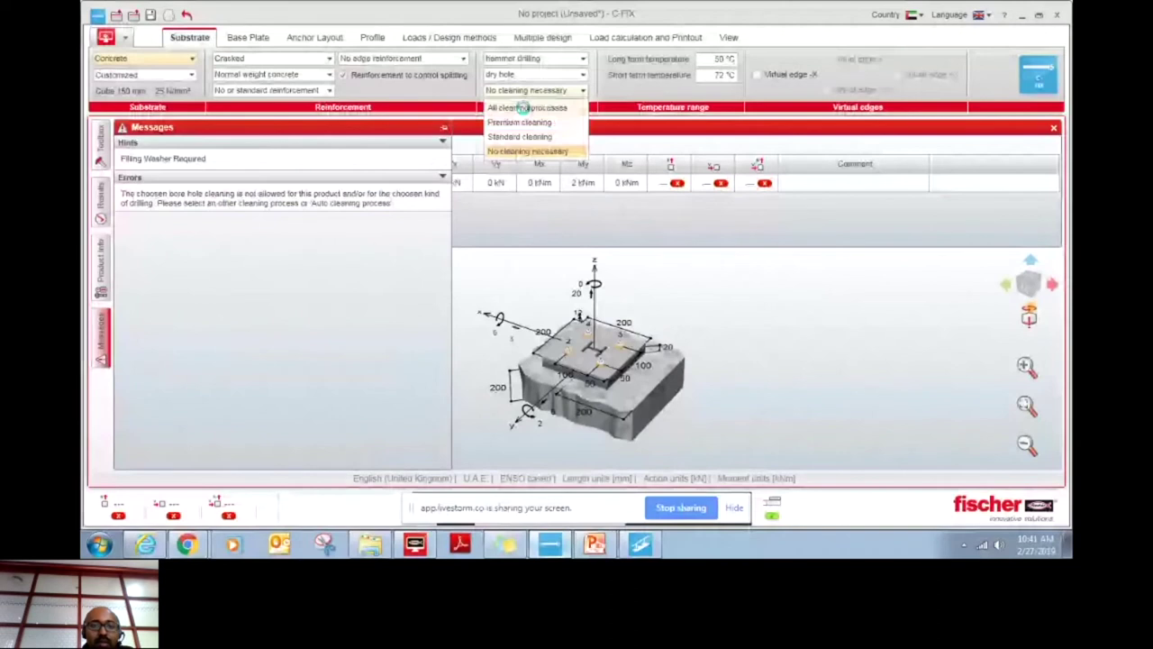
pyautogui.click(523, 108)
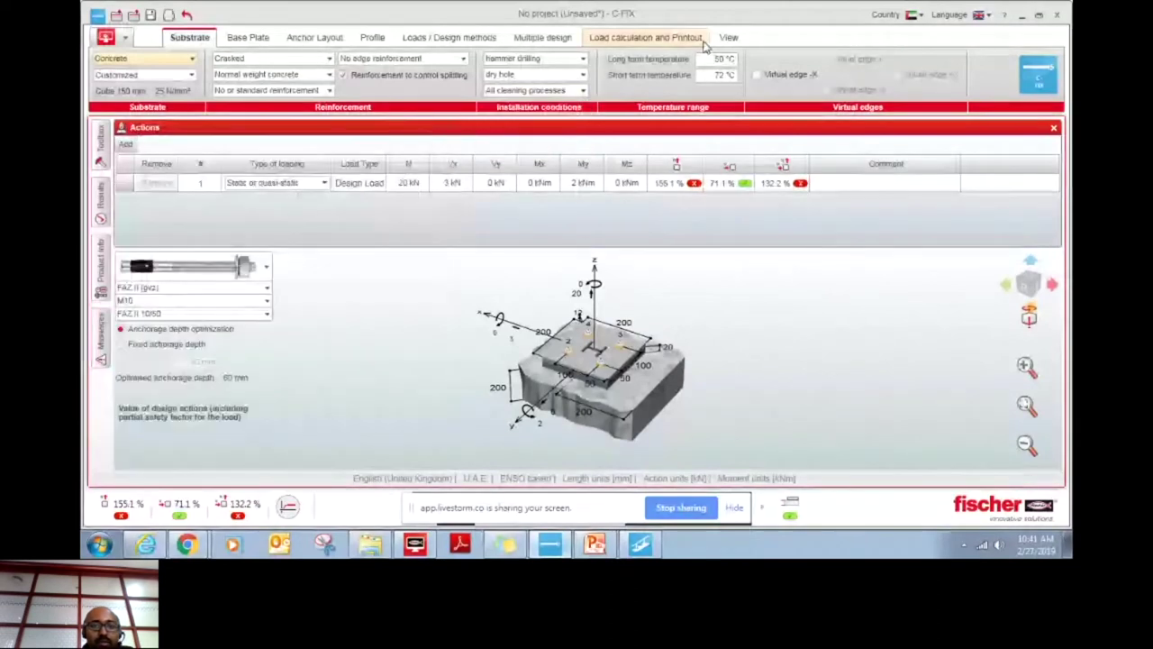
pyautogui.click(314, 37)
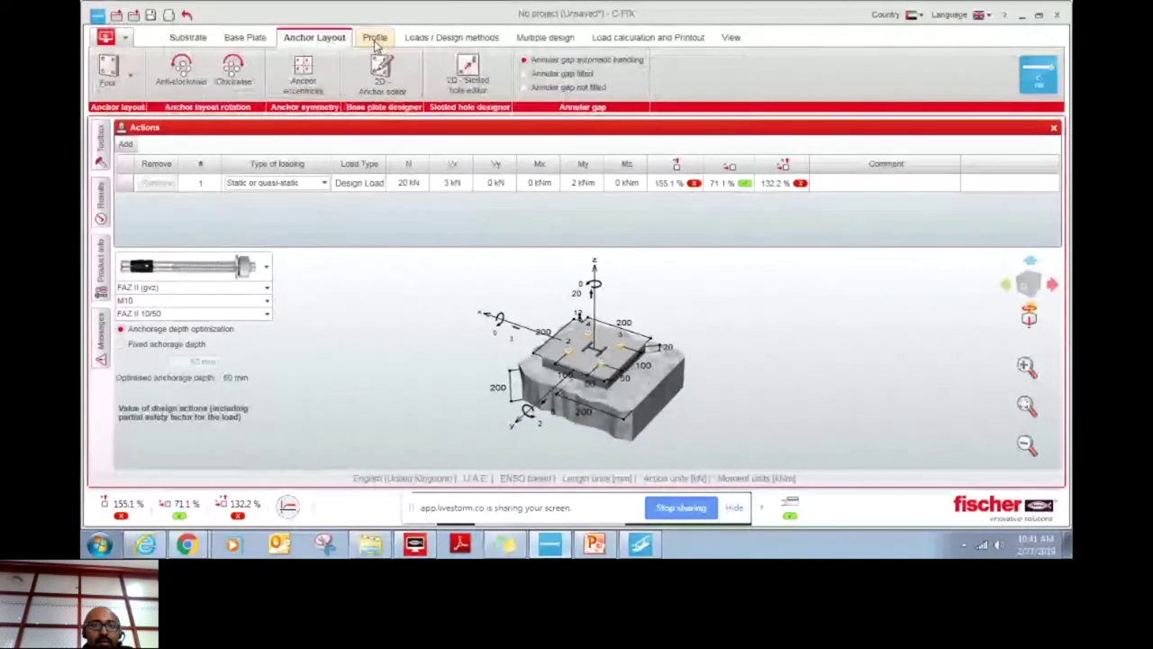
pyautogui.scroll(1, 376, 44)
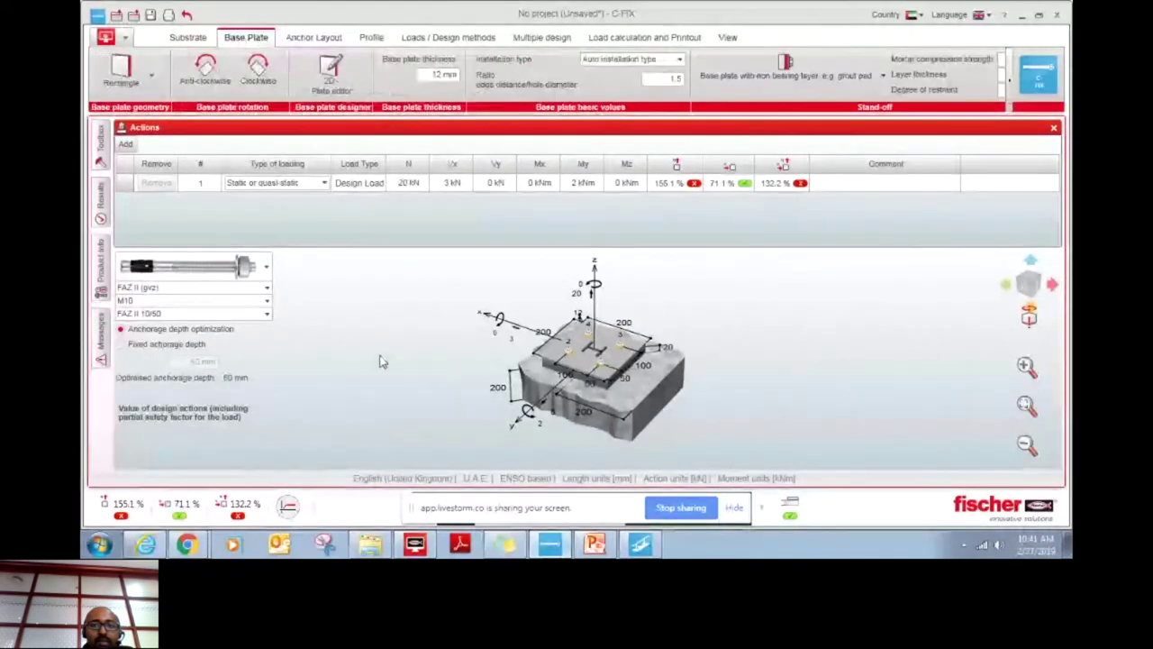
# Add a second load case with an axial load N of 10 kN and a shear load Vy of 5 kN.
pyautogui.click(467, 42)
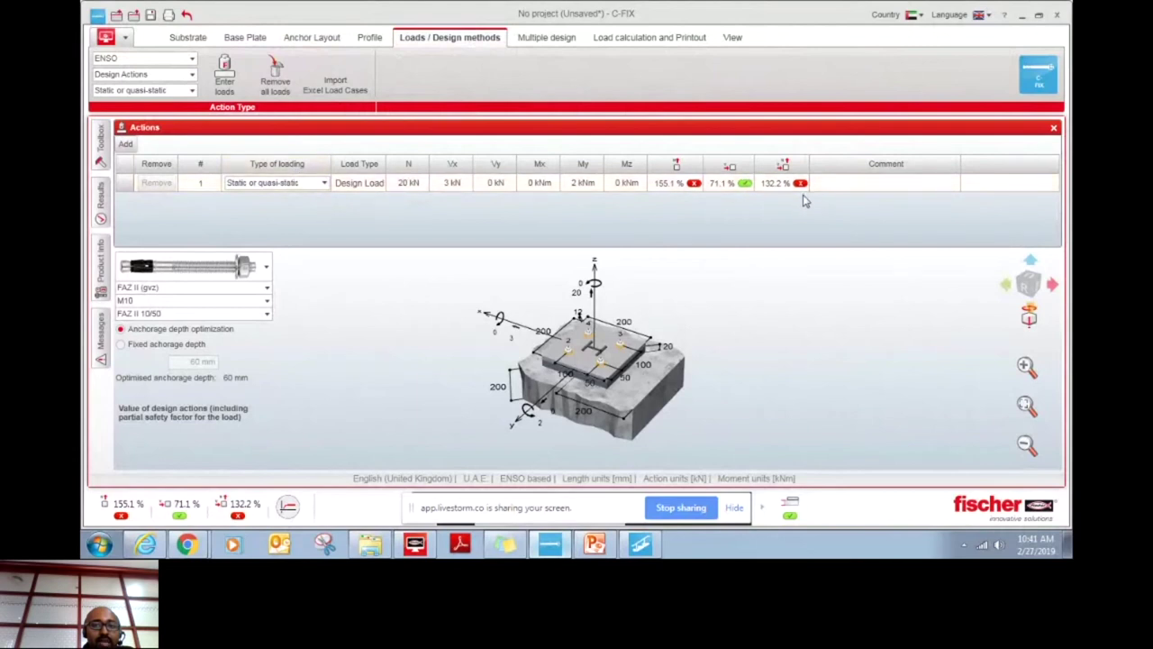
pyautogui.click(126, 145)
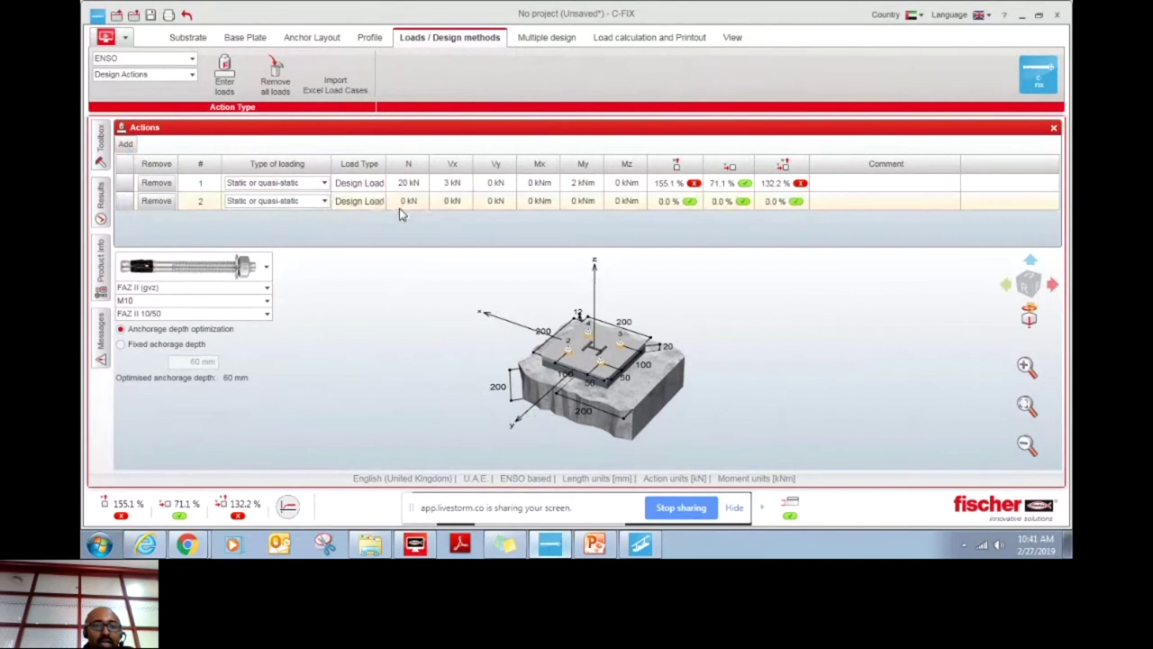
pyautogui.click(403, 200)
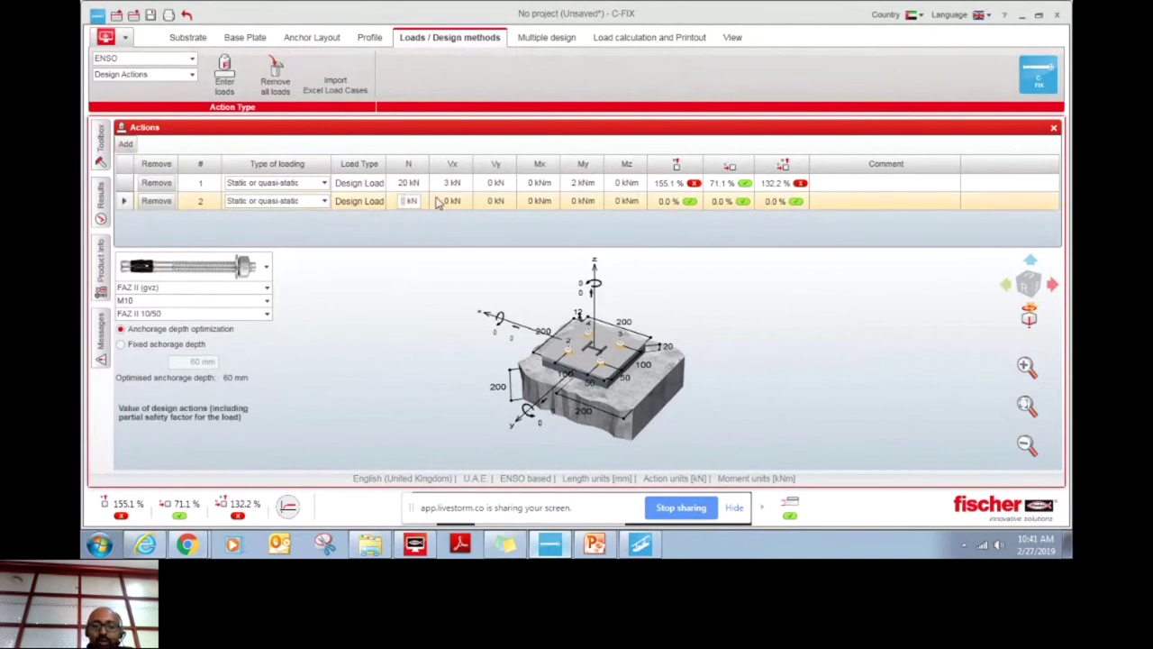
pyautogui.write('10')
pyautogui.press('Tab')
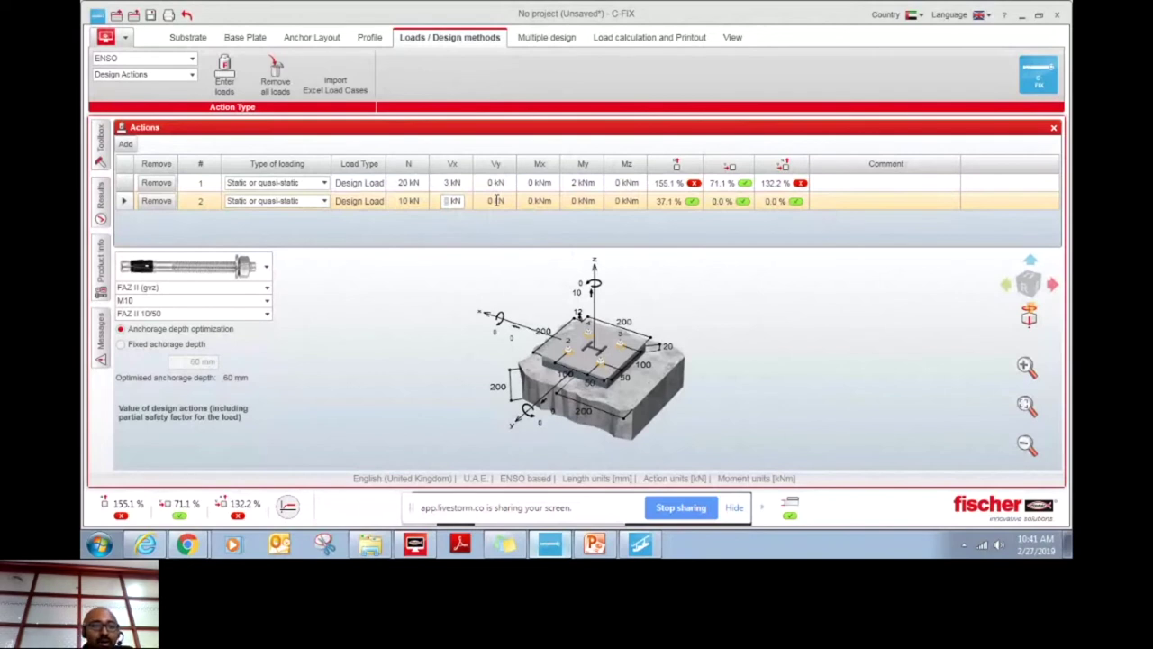
# Add a third load case, check its loading types, and change the design method from ENSO to ETAG.
pyautogui.click(295, 224)
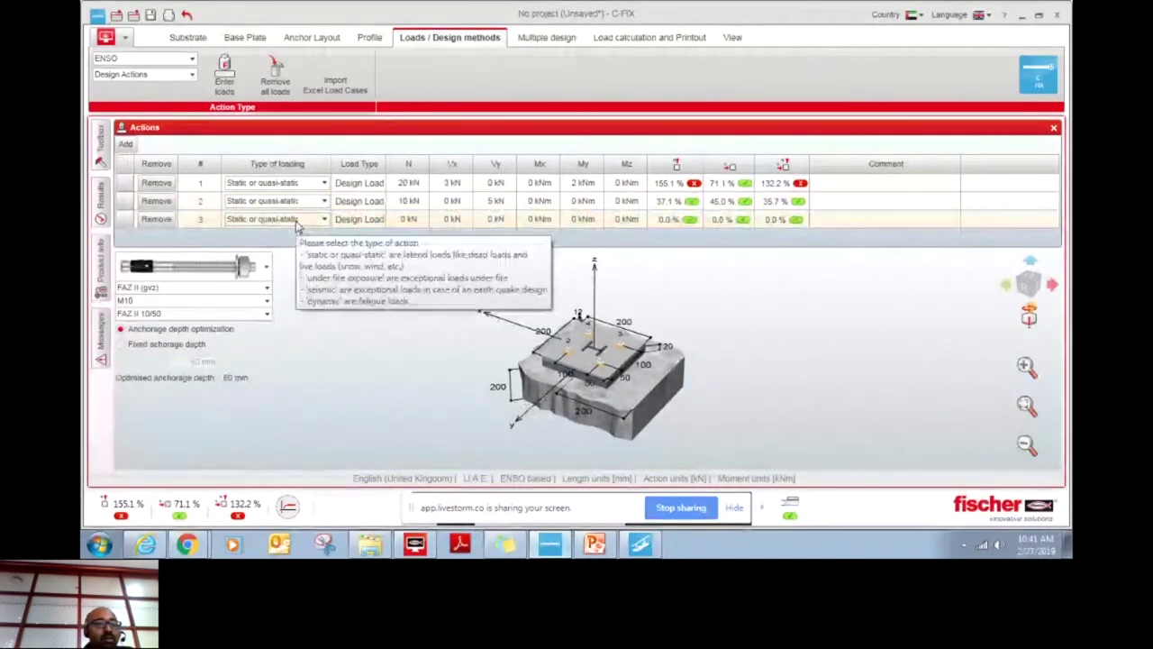
pyautogui.click(297, 224)
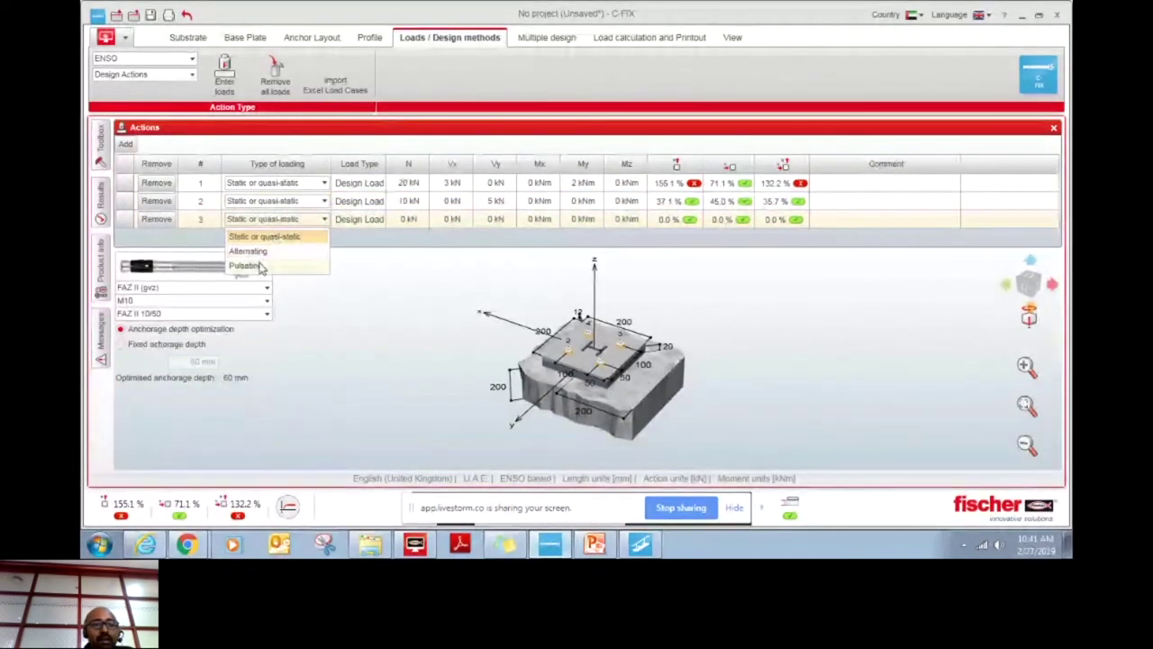
pyautogui.click(284, 221)
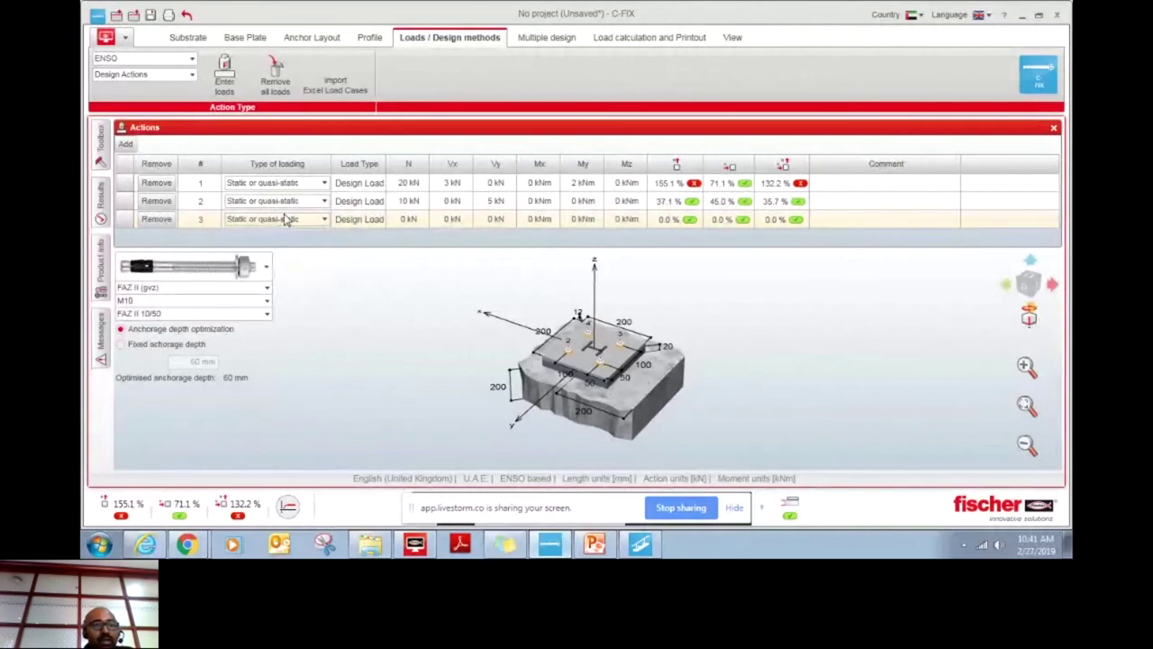
pyautogui.click(144, 58)
pyautogui.click(126, 78)
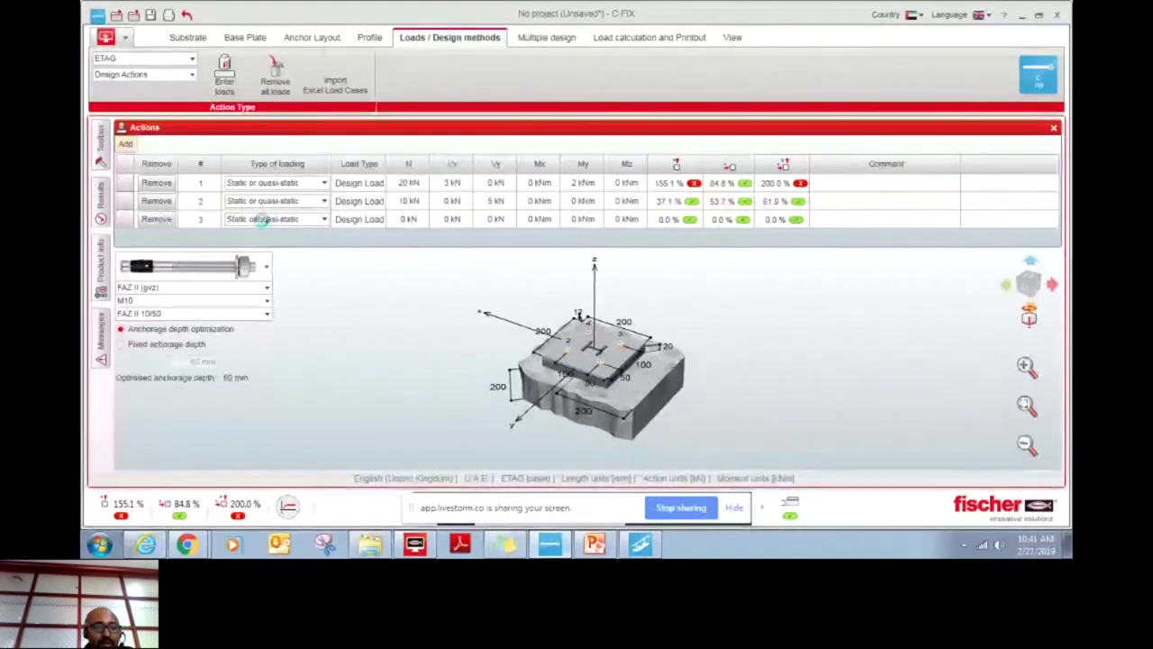
# Add a fourth load case and set the third one to Under fire exposure with an axial load N of 1 kN.
pyautogui.click(296, 225)
pyautogui.click(296, 236)
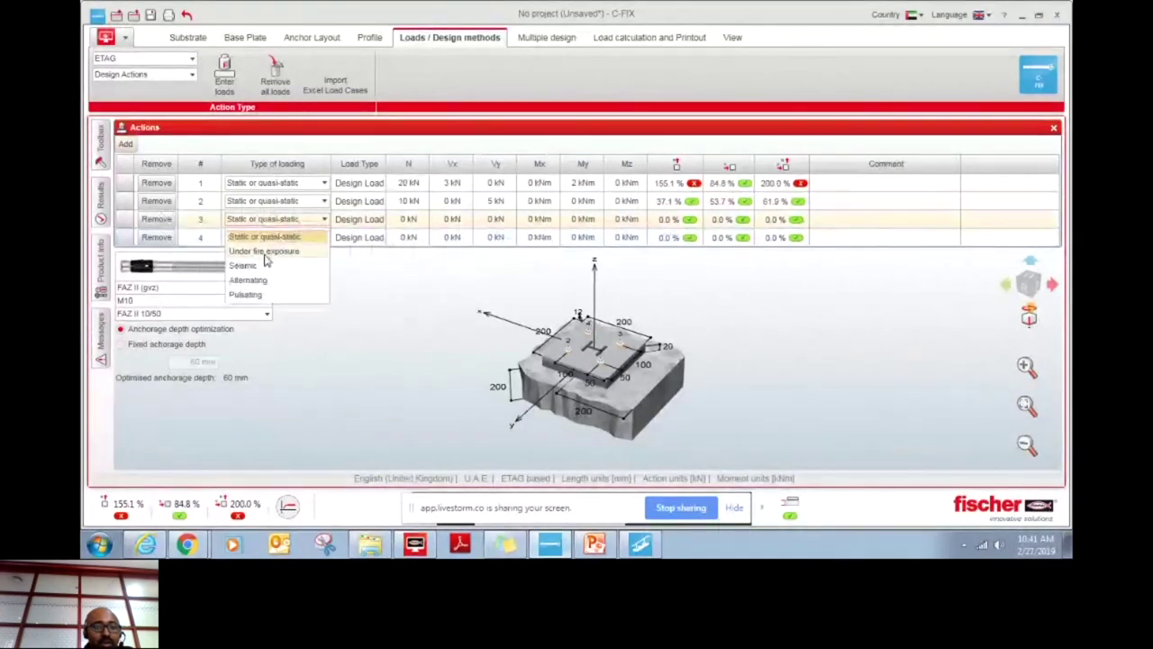
pyautogui.click(264, 250)
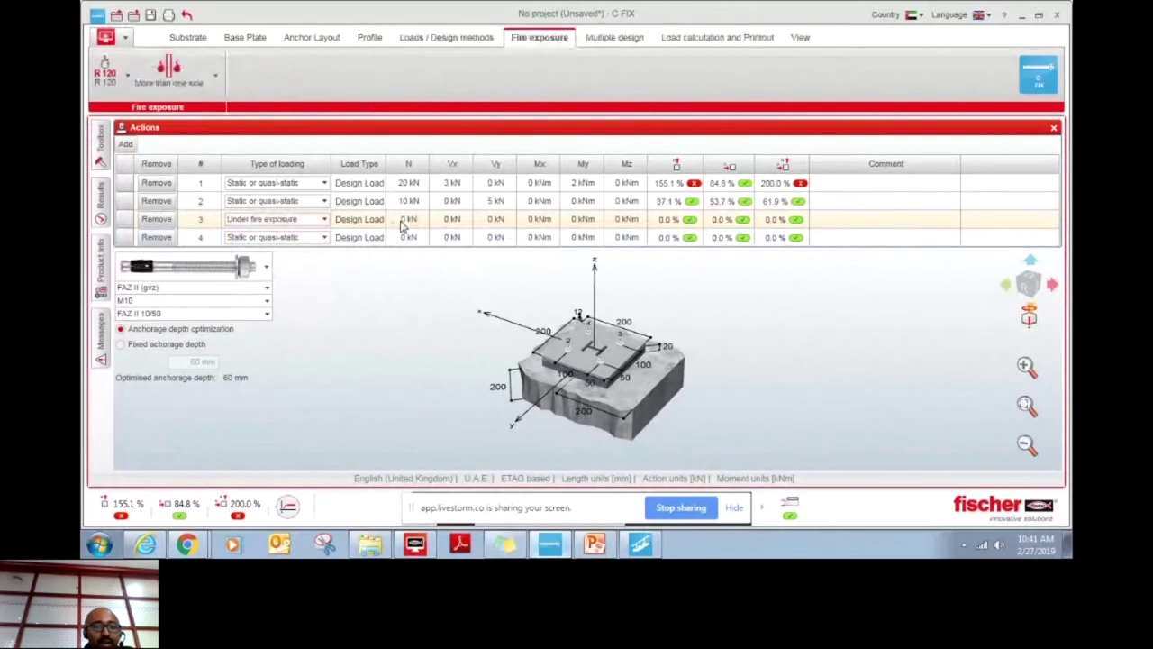
pyautogui.click(402, 226)
pyautogui.write('1')
pyautogui.press('Tab')
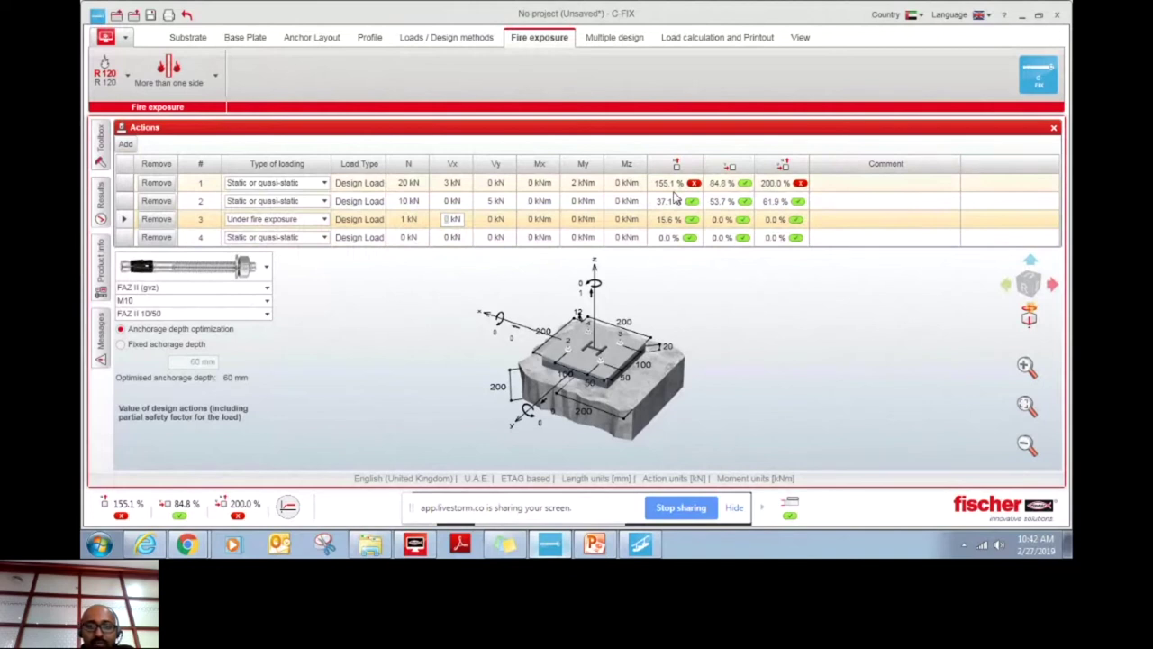
# Check the fire exposure settings and remove the third load case, the one under fire exposure.
pyautogui.click(446, 36)
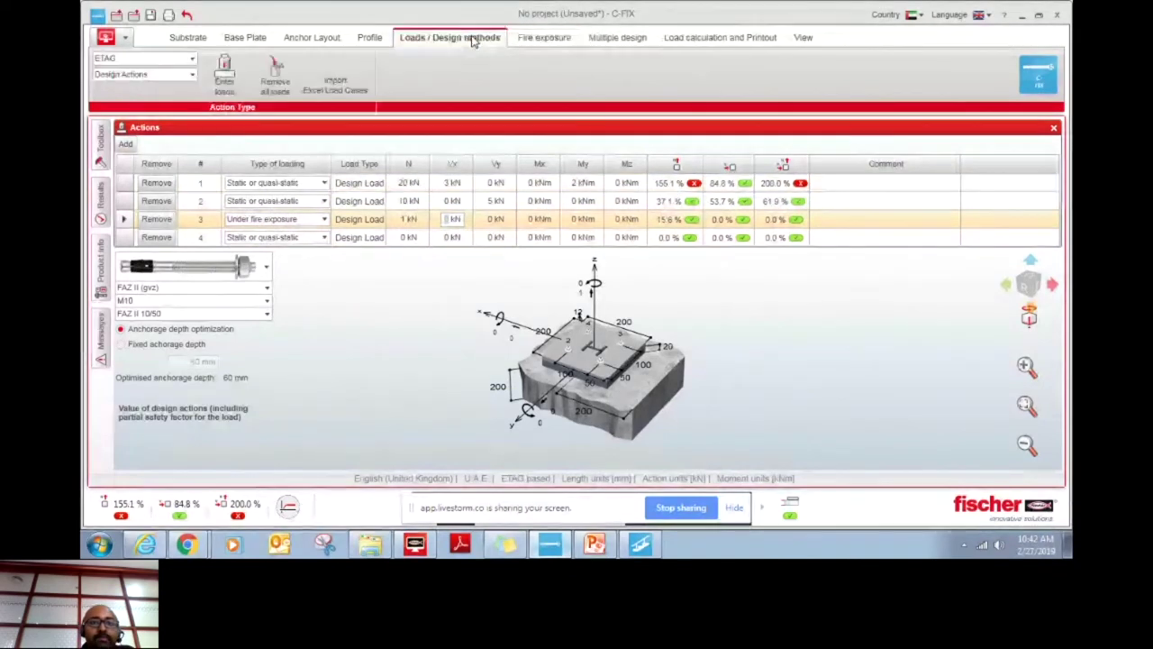
pyautogui.click(569, 41)
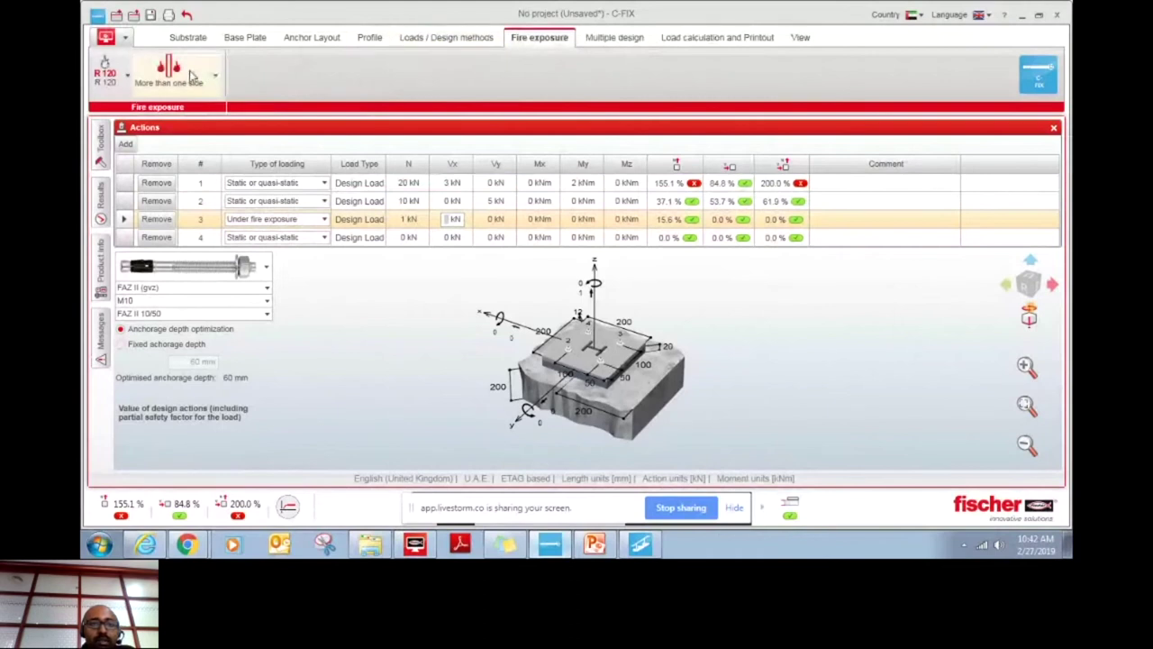
pyautogui.scroll(1, 190, 77)
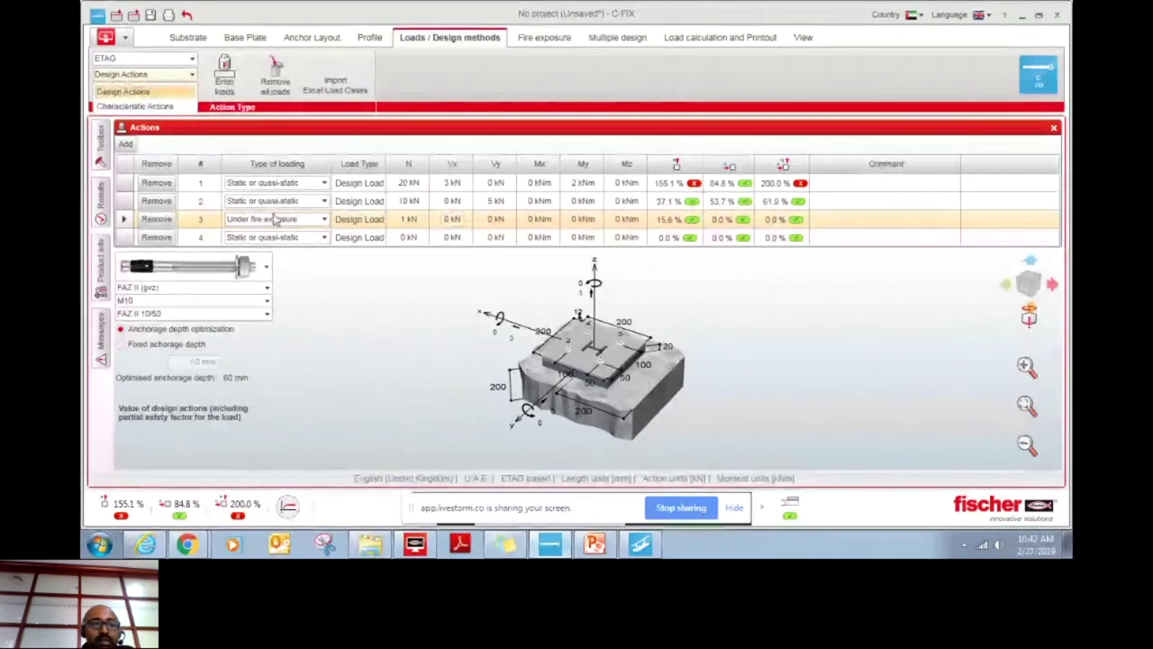
pyautogui.click(156, 219)
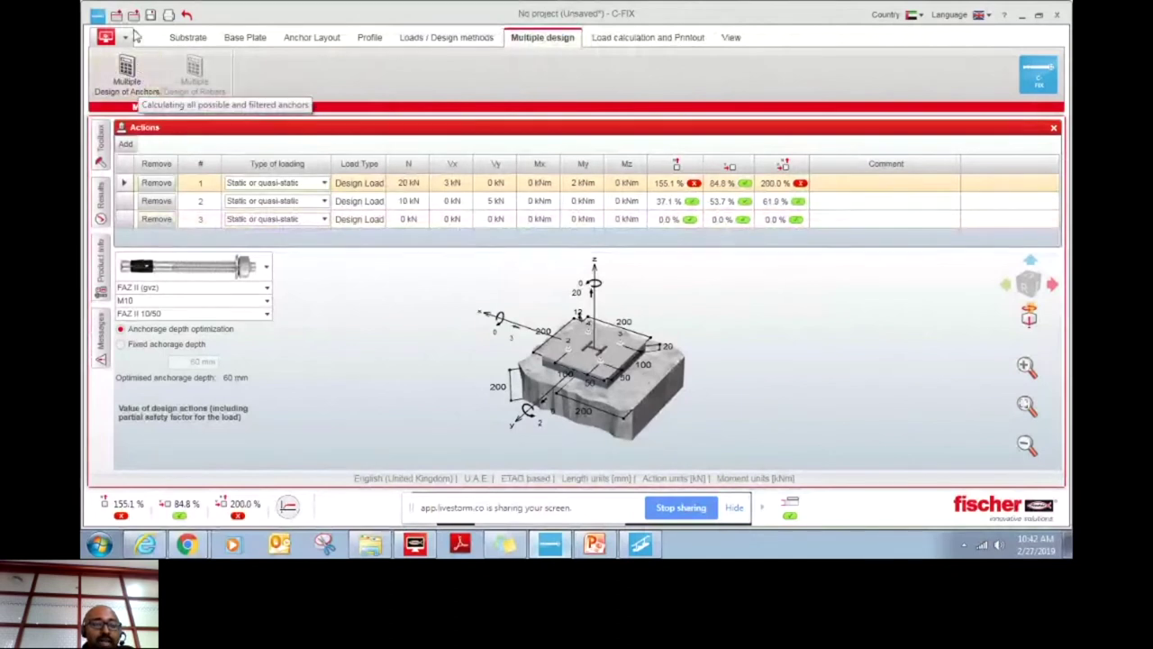
# Run the multiple design of anchors and review the feasible anchors with utilisation below 100 %, grouped by anchor type.
pyautogui.click(126, 72)
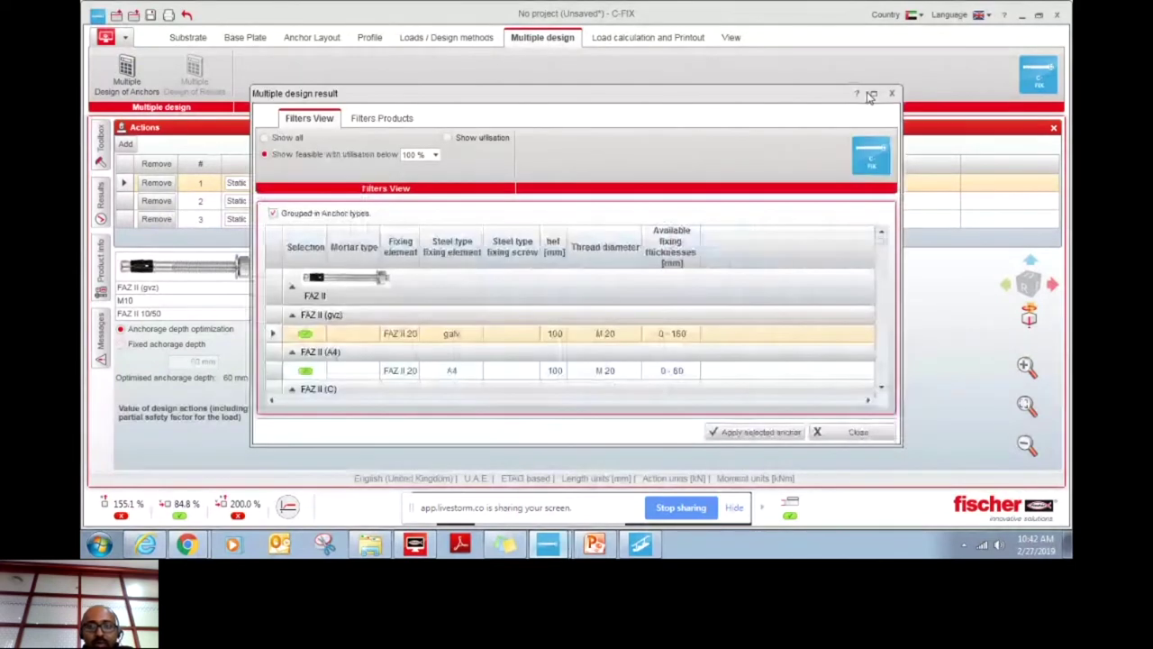
pyautogui.click(871, 93)
pyautogui.scroll(-3, 250, 238)
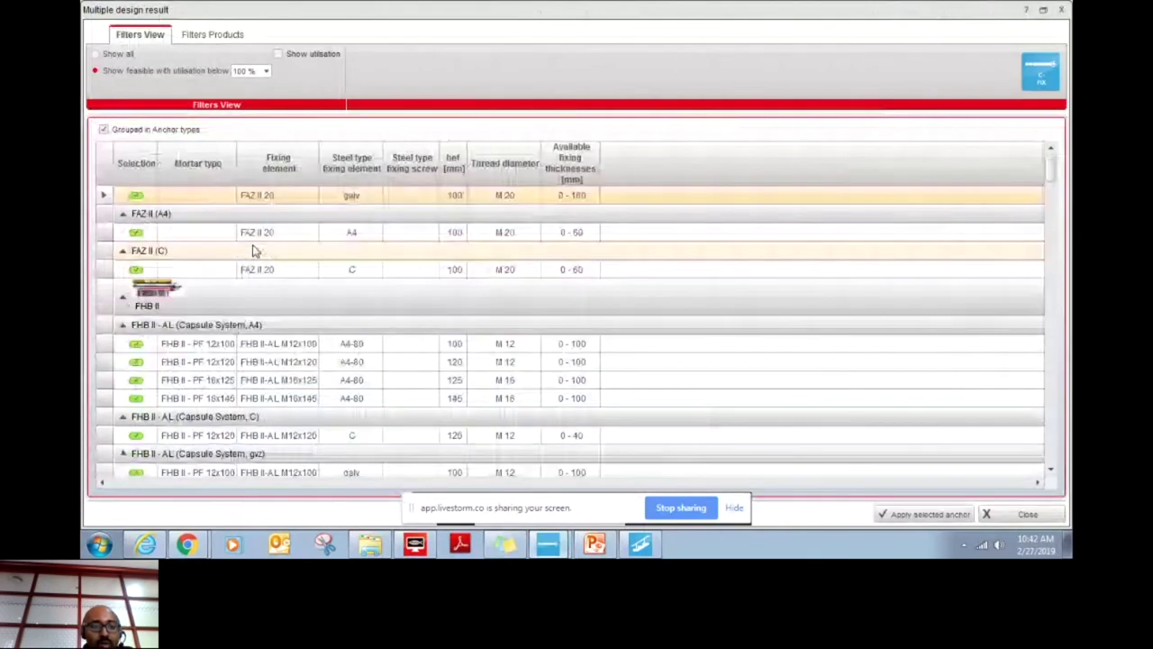
pyautogui.scroll(-15, 253, 251)
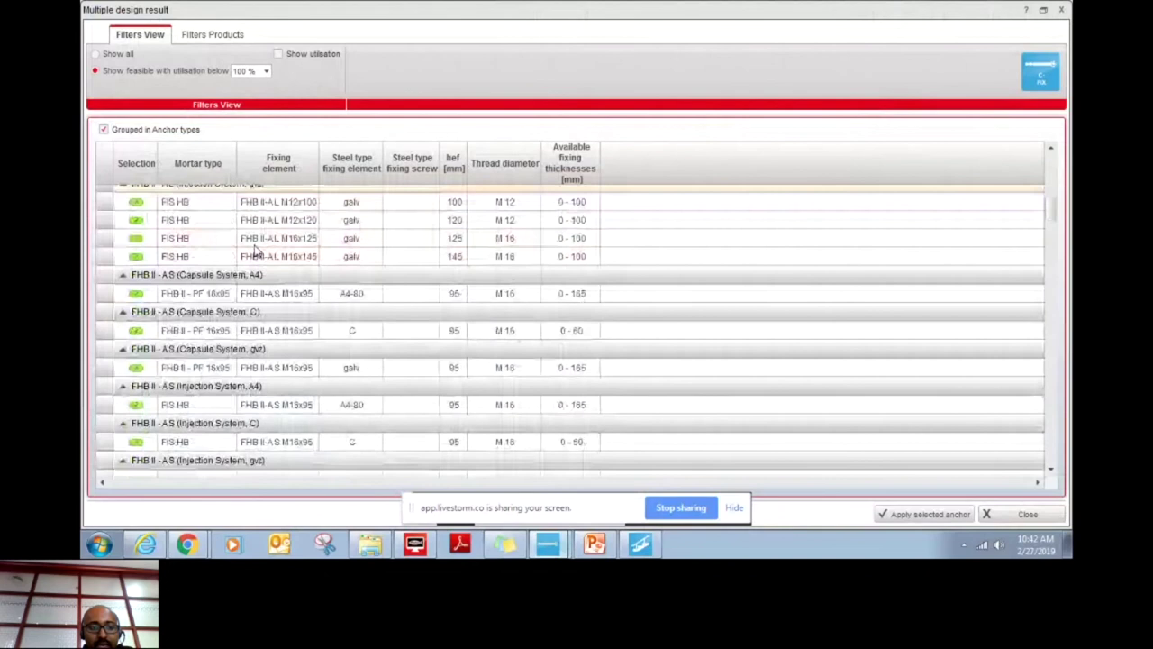
pyautogui.scroll(-10, 281, 250)
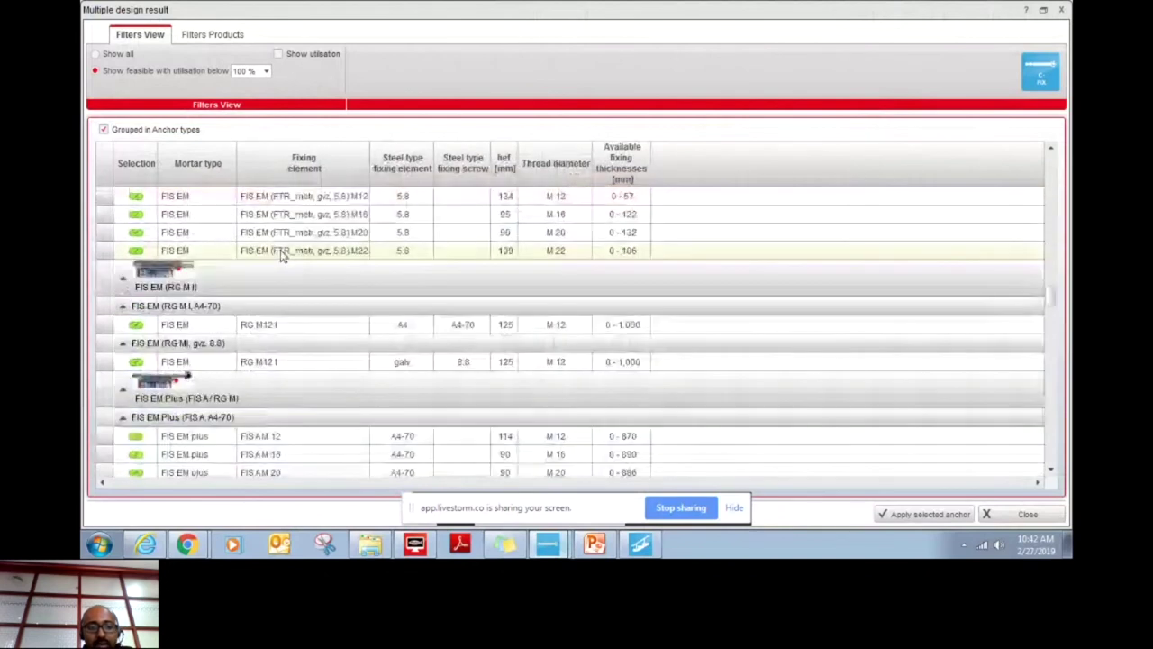
pyautogui.scroll(-15, 284, 332)
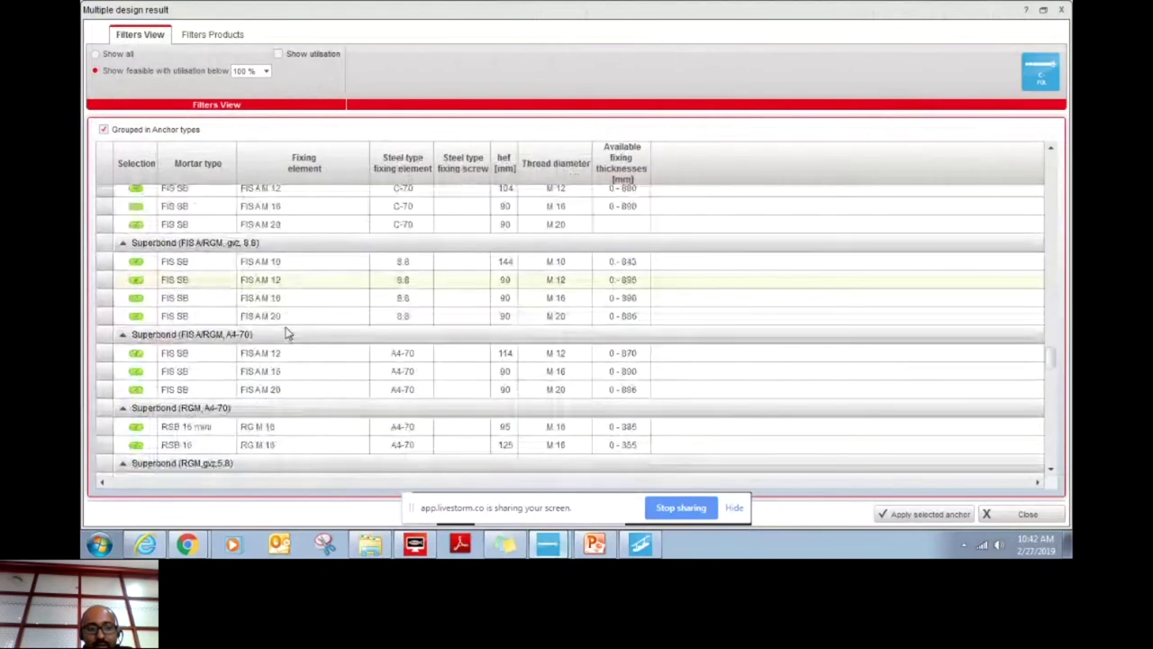
pyautogui.scroll(-15, 333, 316)
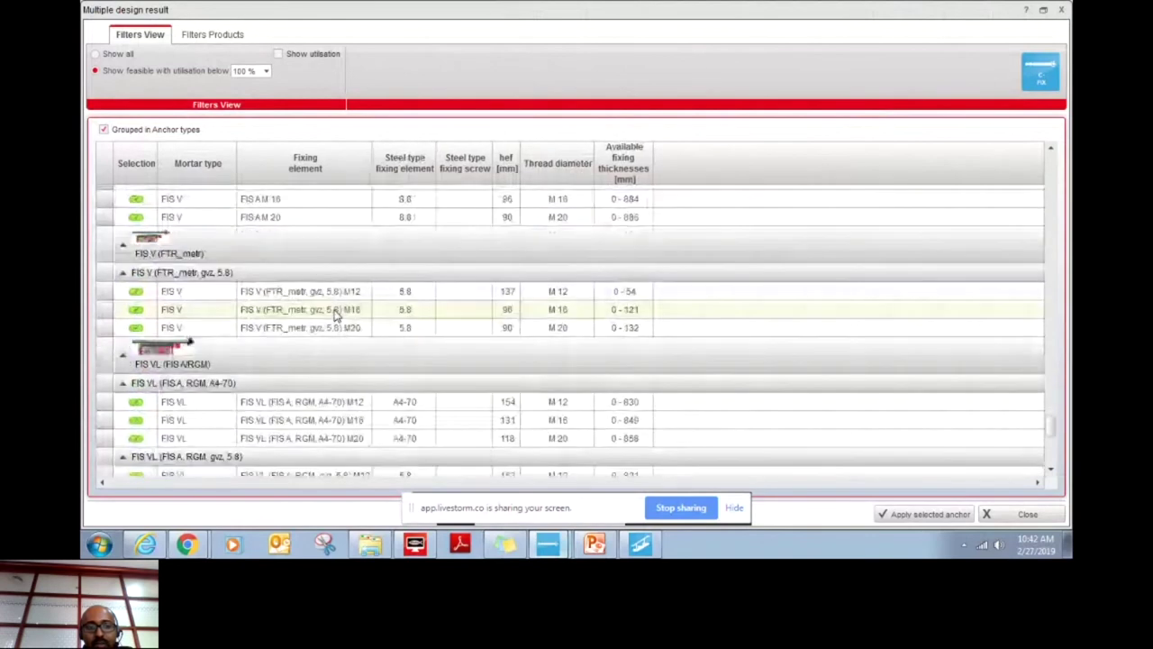
pyautogui.click(1061, 10)
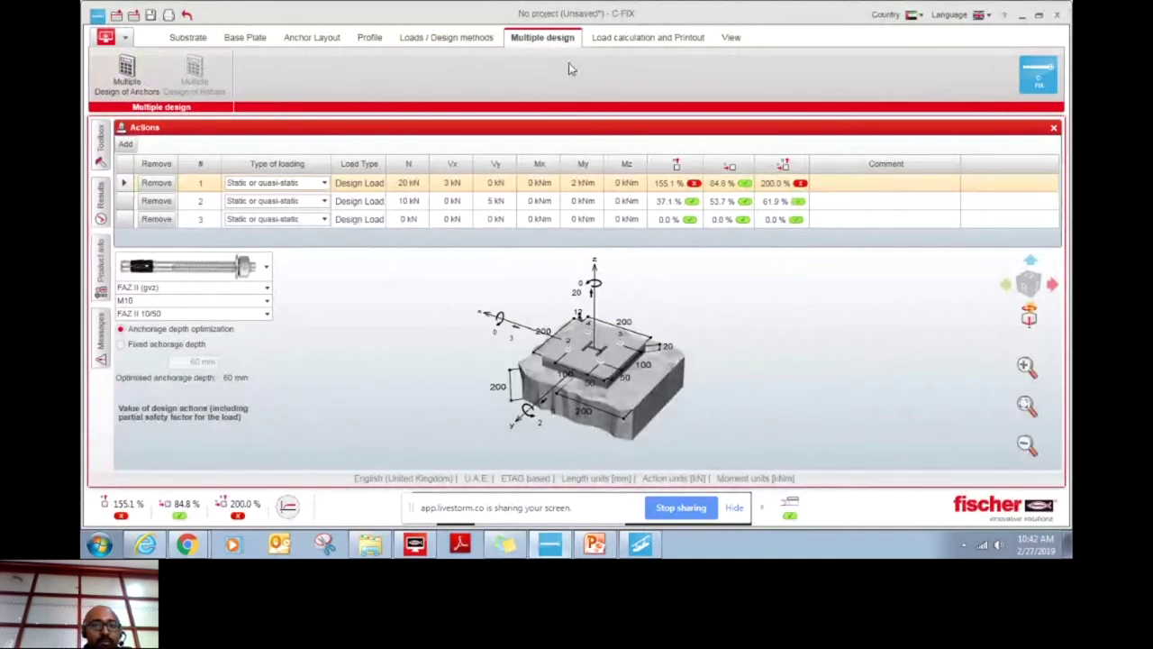
# Try to optimise the anchor spacing for the given loads with the load calculation functions.
pyautogui.click(648, 37)
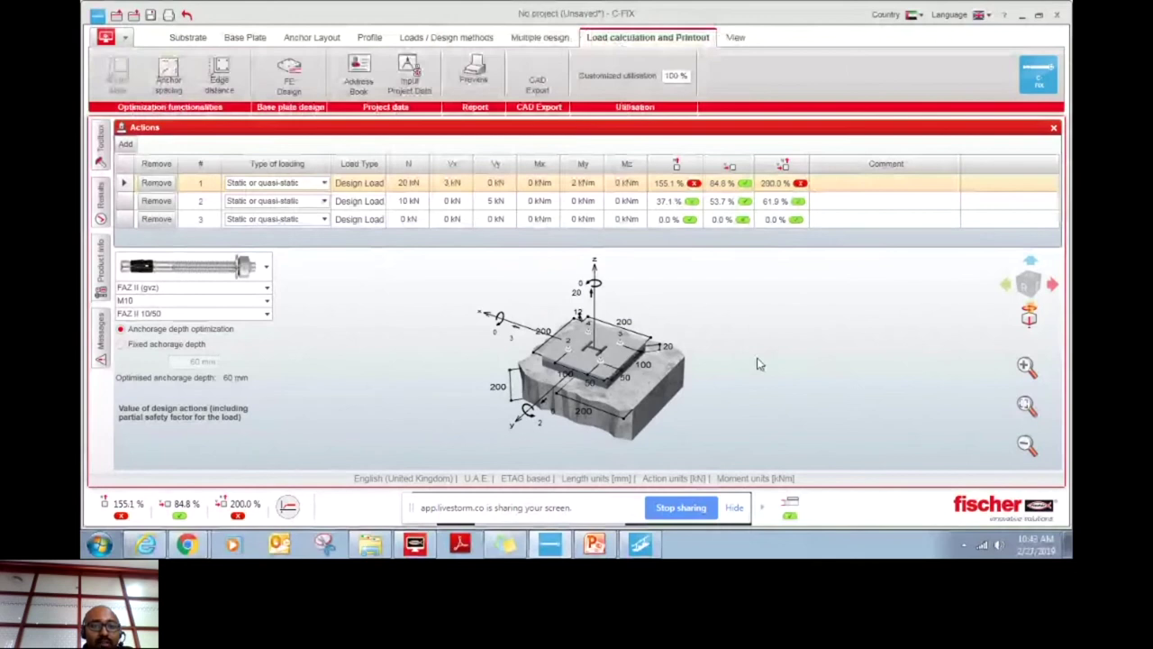
pyautogui.scroll(2, 760, 363)
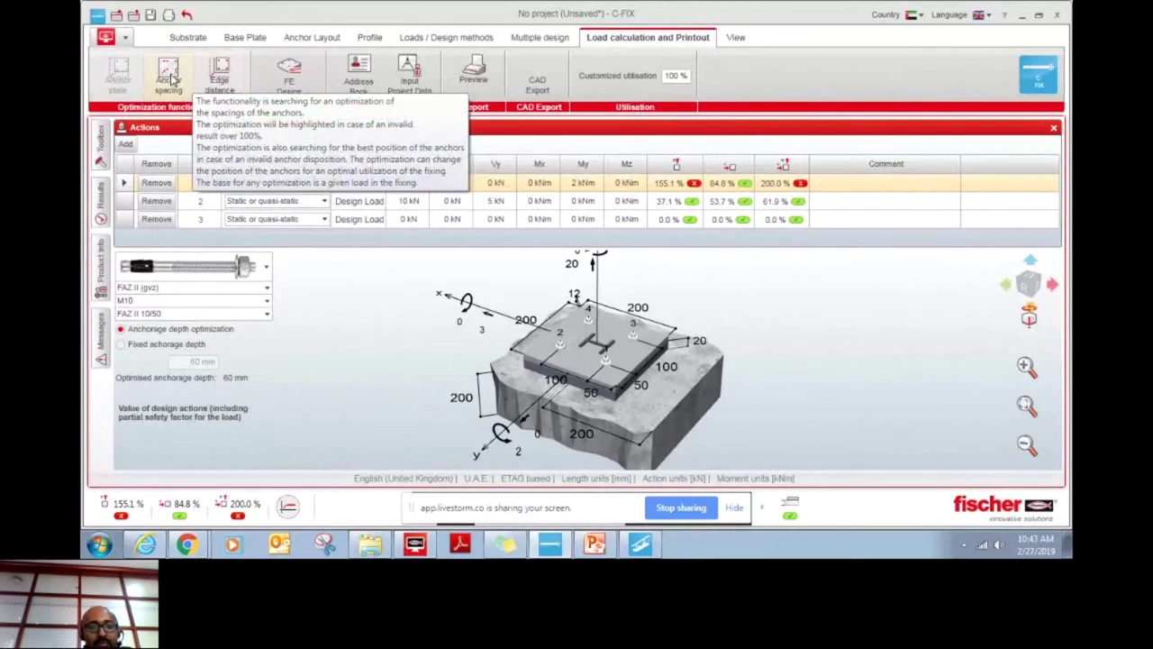
pyautogui.moveTo(730, 351); pyautogui.dragTo(822, 352)
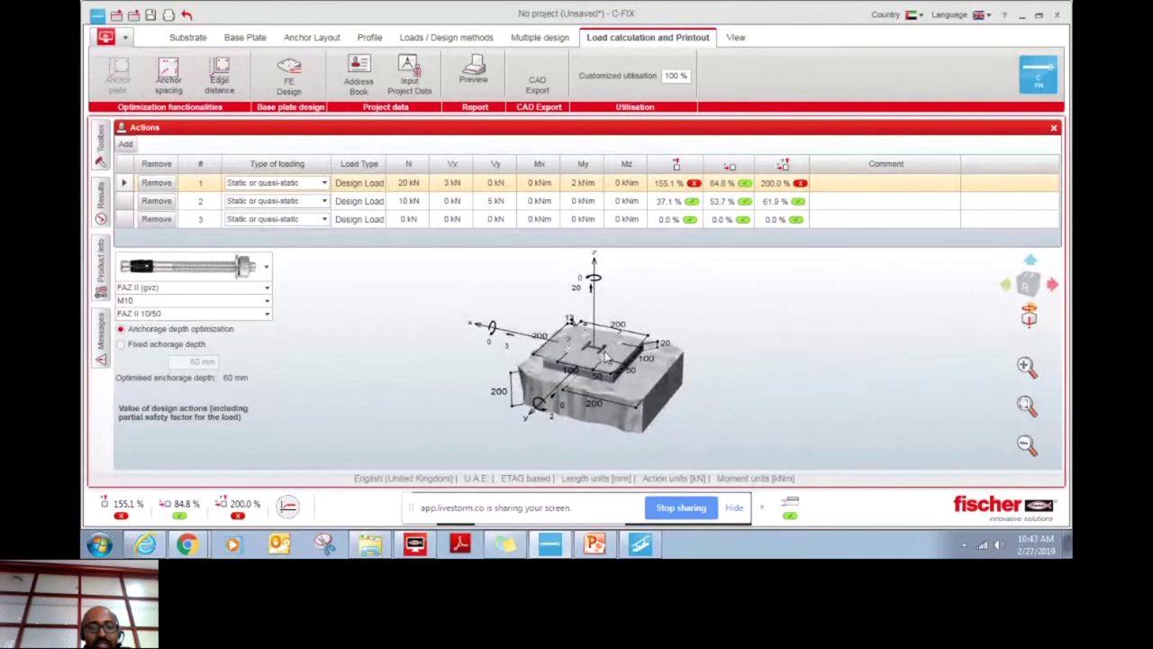
pyautogui.scroll(3, 606, 358)
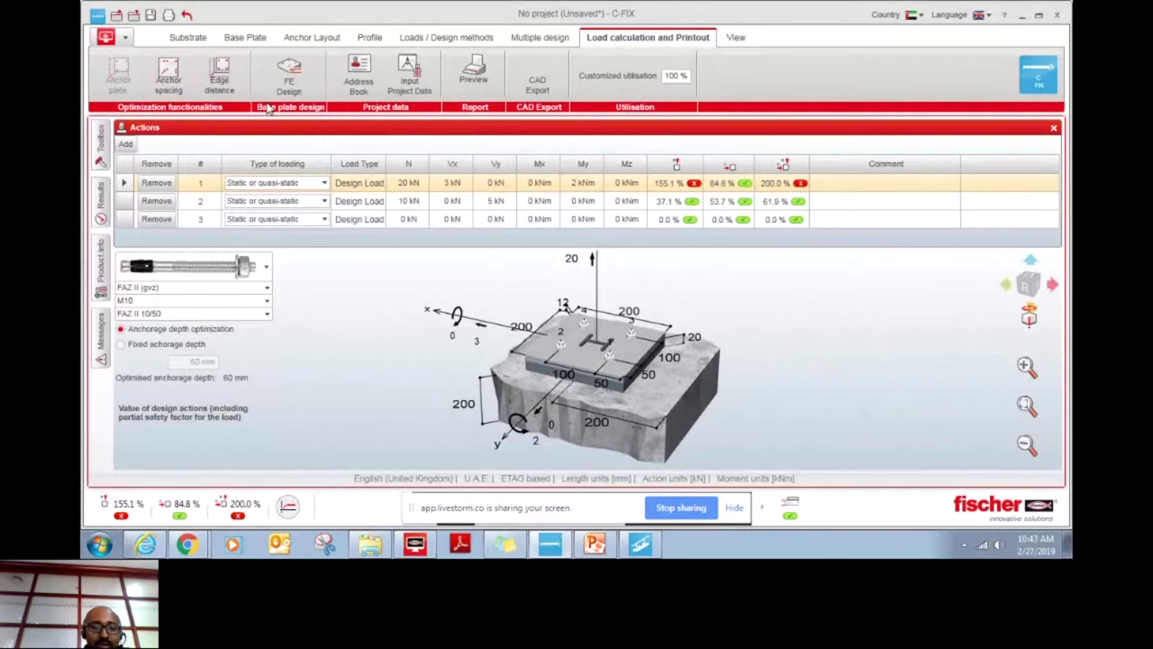
pyautogui.click(288, 77)
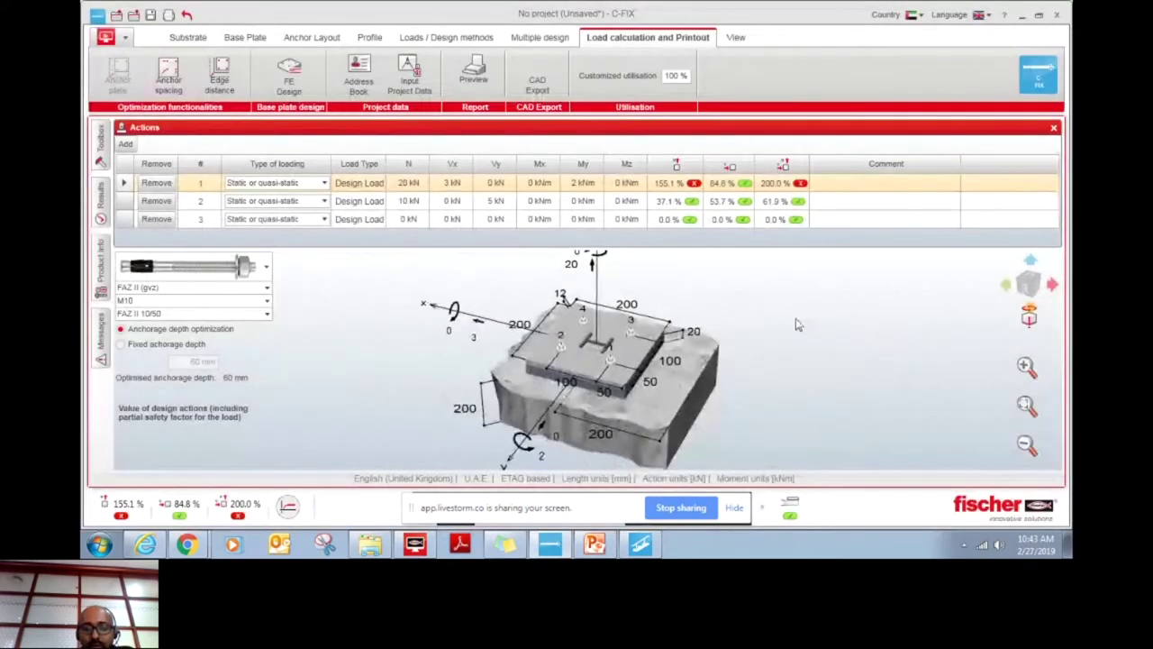
pyautogui.click(175, 78)
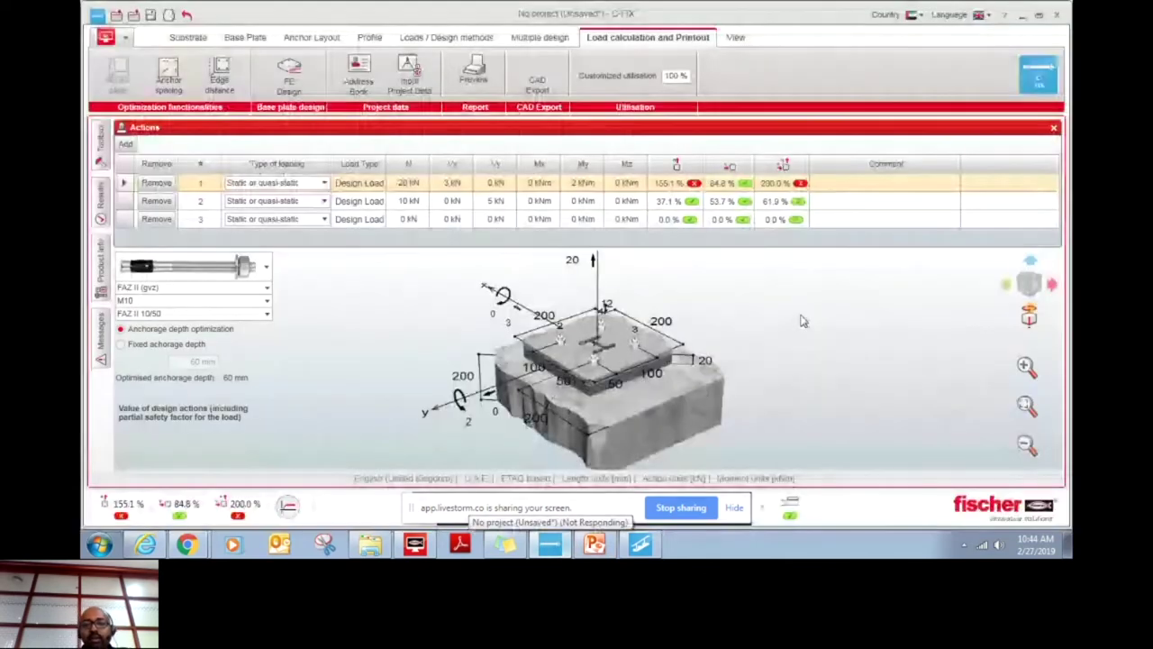
pyautogui.moveTo(801, 319); pyautogui.dragTo(826, 339)
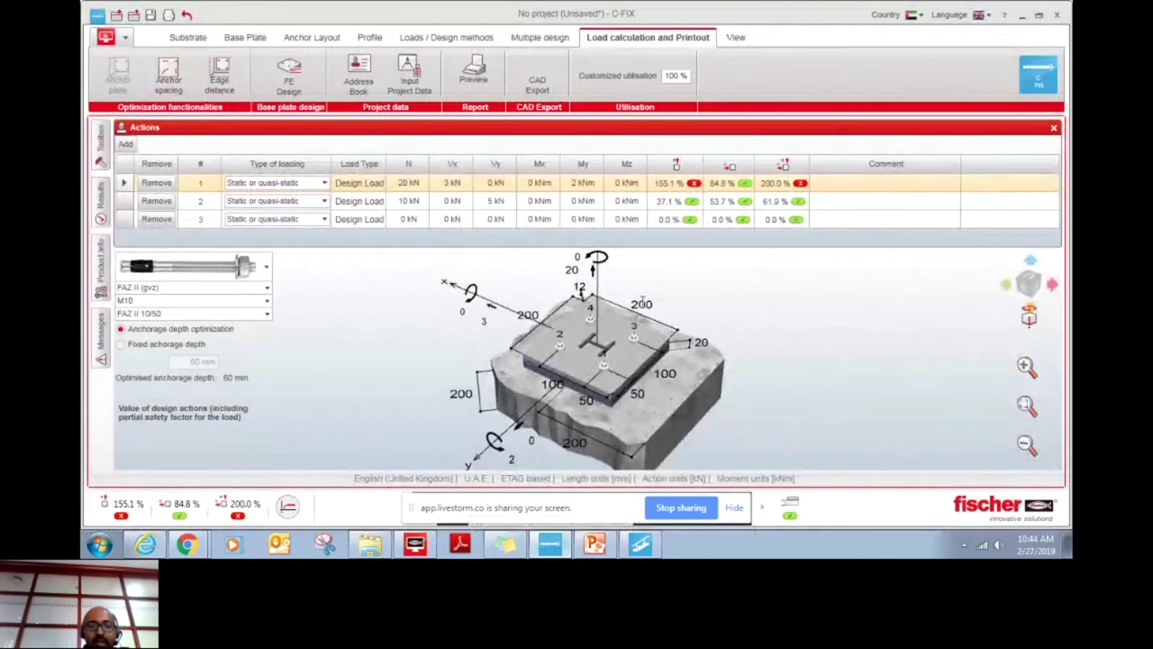
# Try a base plate dimension of 80 mm in the x direction, and restore it to 200 mm.
pyautogui.click(641, 304)
pyautogui.write('80')
pyautogui.press('Return')
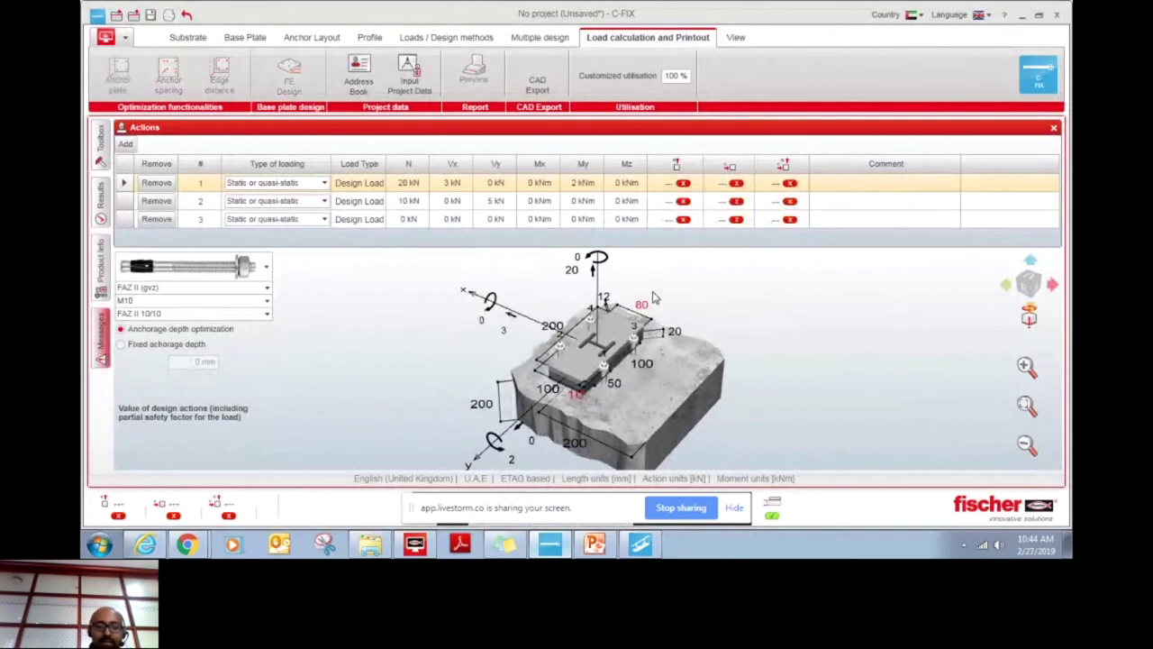
pyautogui.click(655, 304)
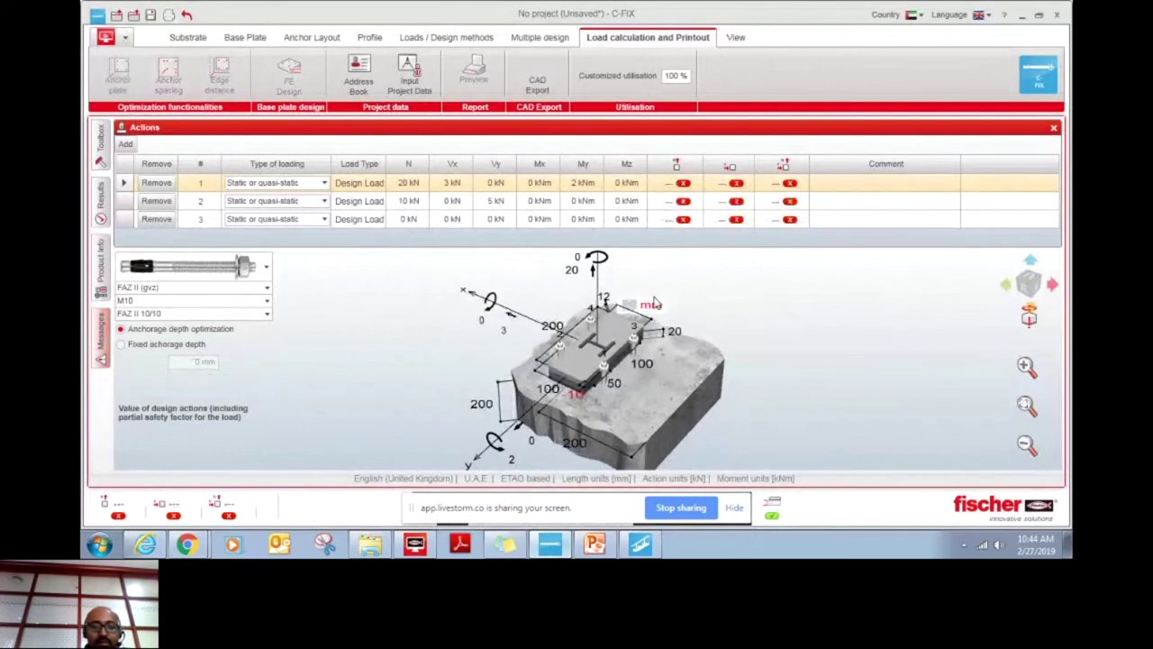
pyautogui.write('200')
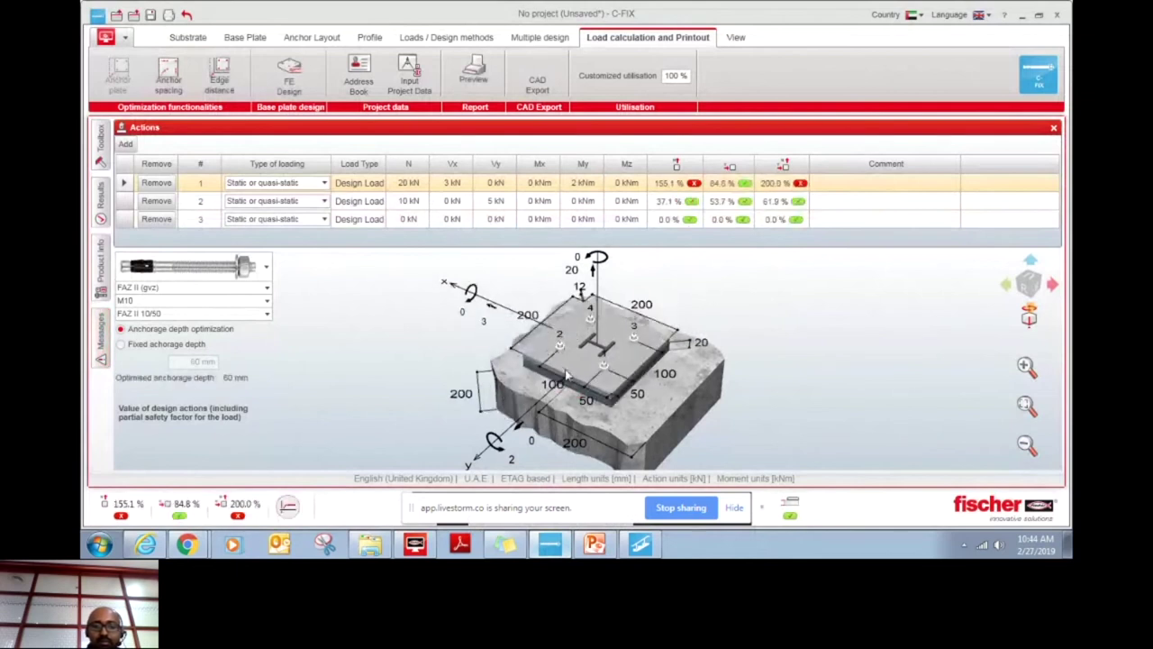
# Set the anchor spacing in the x direction to 80 mm and then 60 mm, and try to optimise the spacing.
pyautogui.click(567, 375)
pyautogui.write('80')
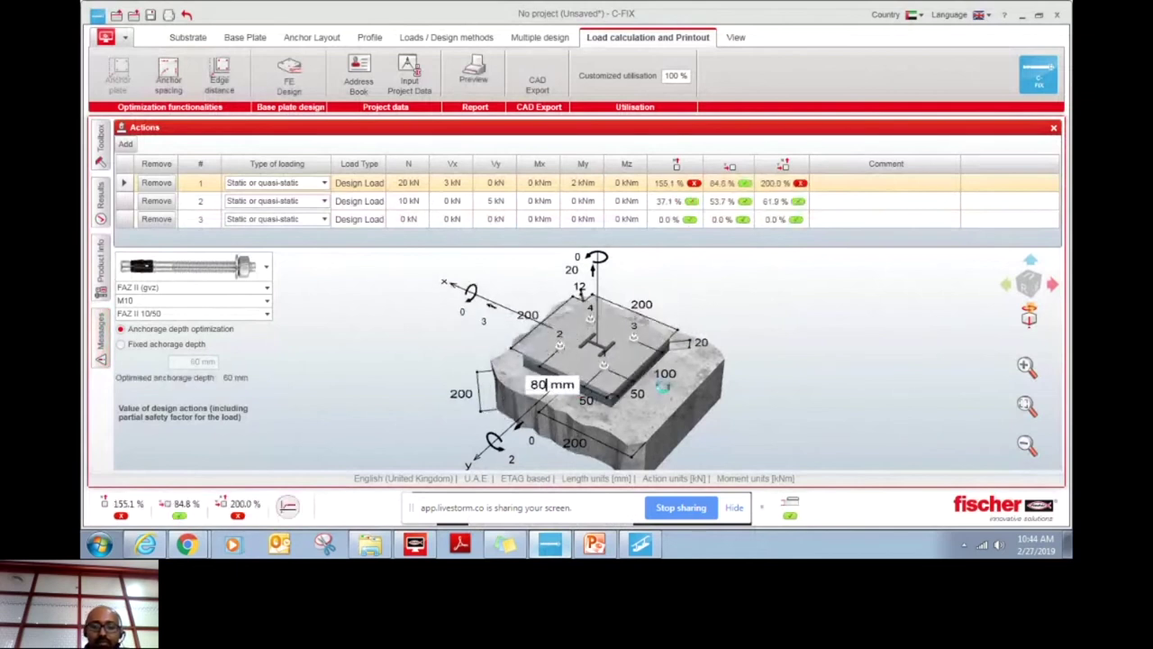
pyautogui.press('Return')
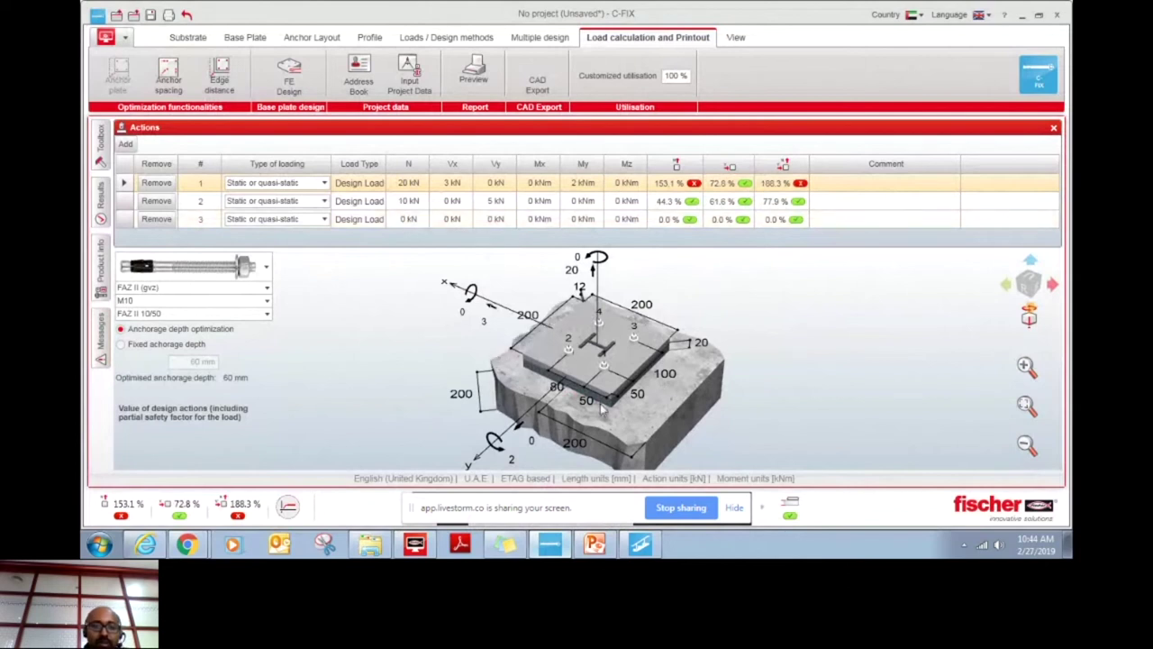
pyautogui.click(563, 389)
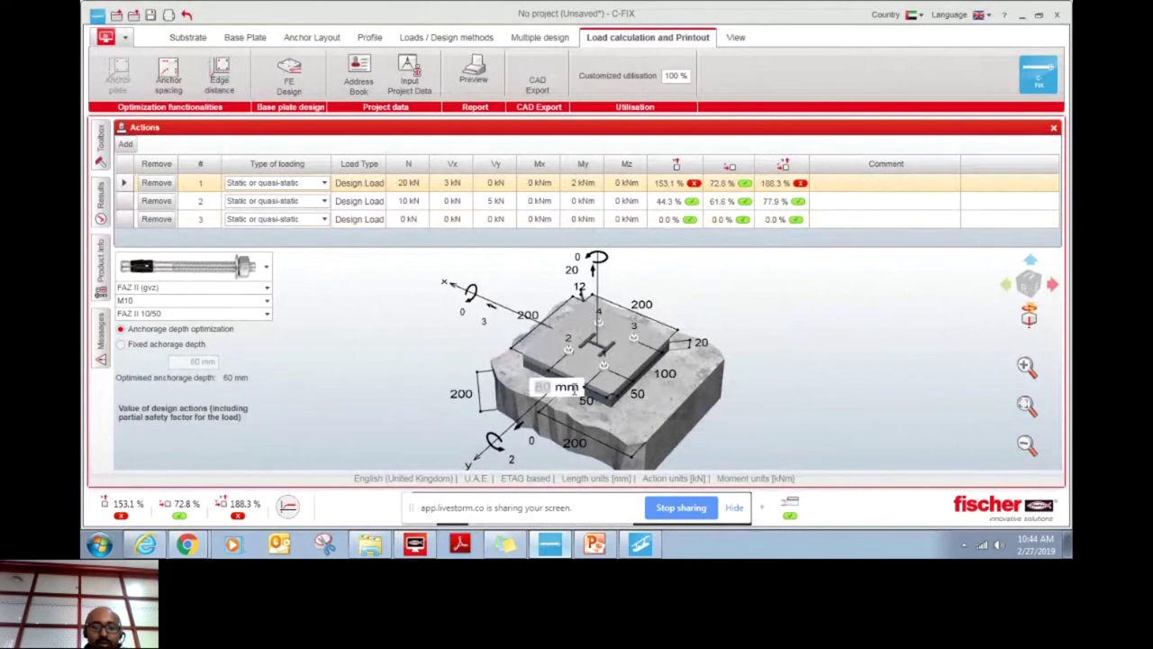
pyautogui.write('60')
pyautogui.press('Return')
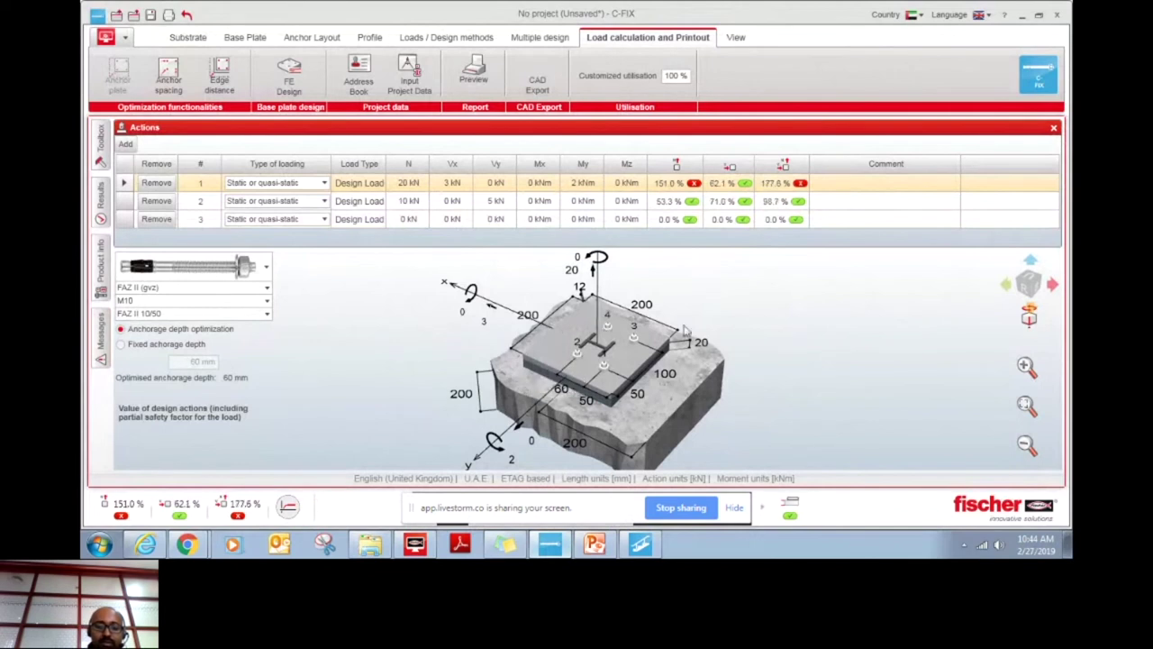
pyautogui.click(168, 77)
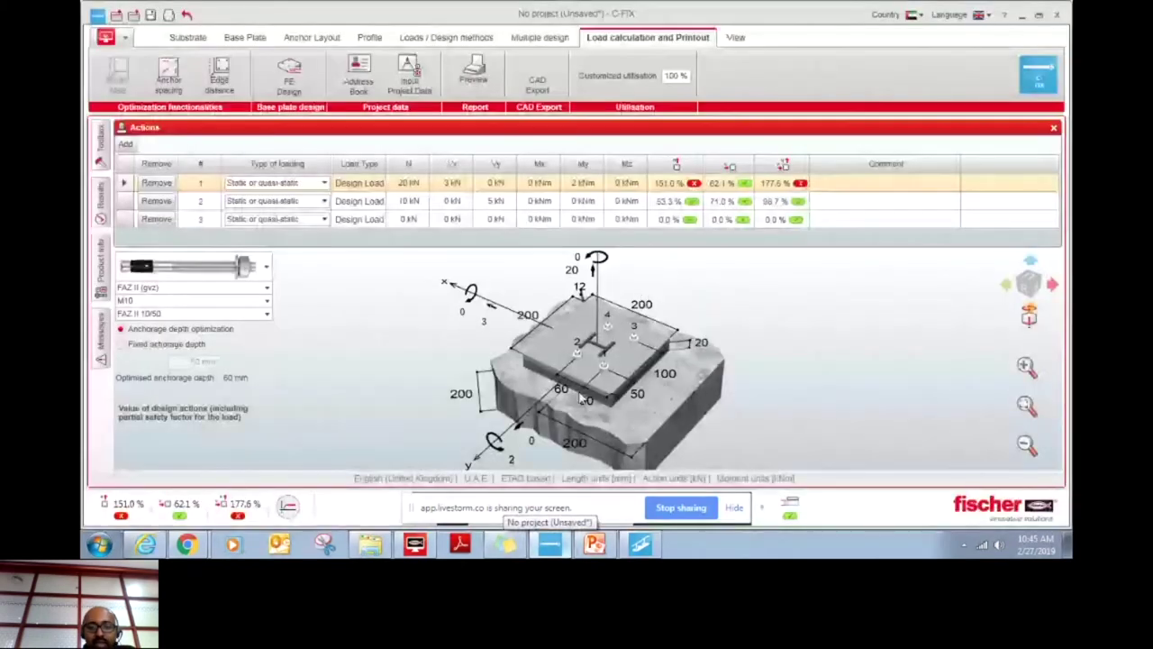
# Try an anchor spacing of 200 mm in the x direction, and reset it to 100 mm.
pyautogui.click(570, 391)
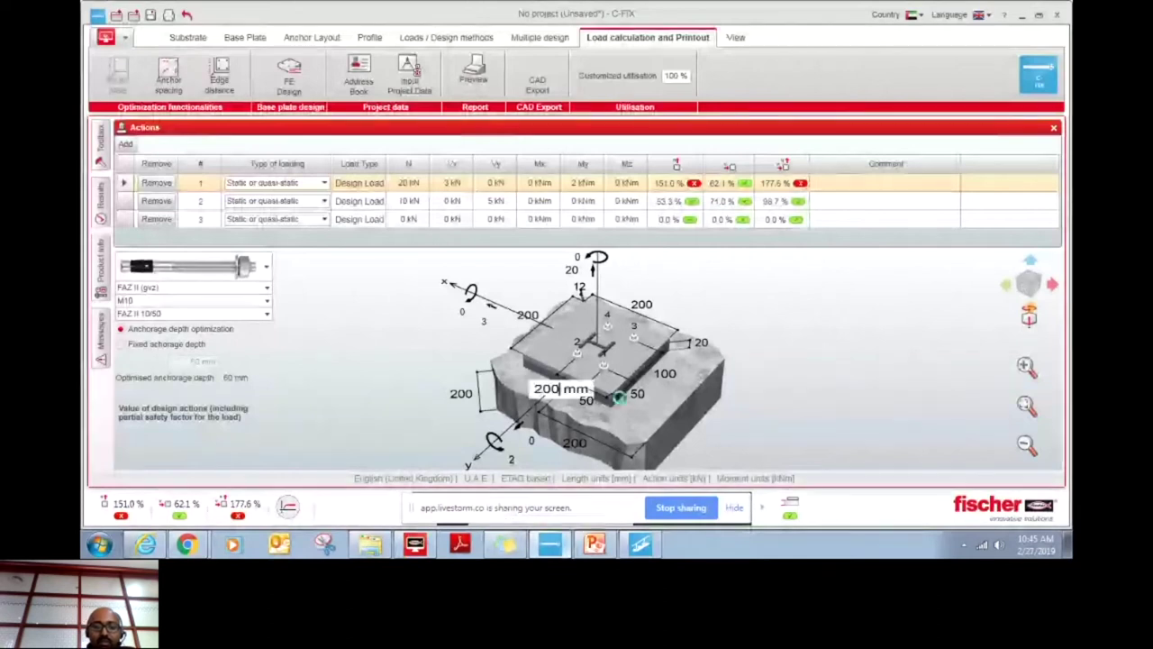
pyautogui.press('Return')
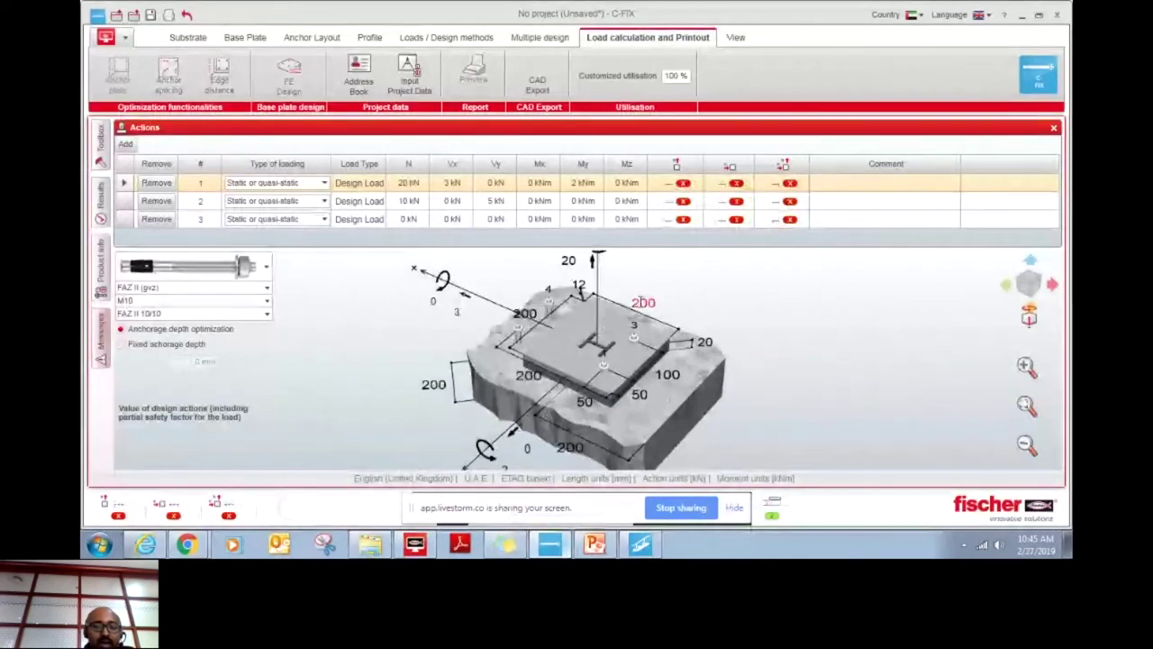
pyautogui.click(530, 374)
pyautogui.write('100')
pyautogui.press('Return')
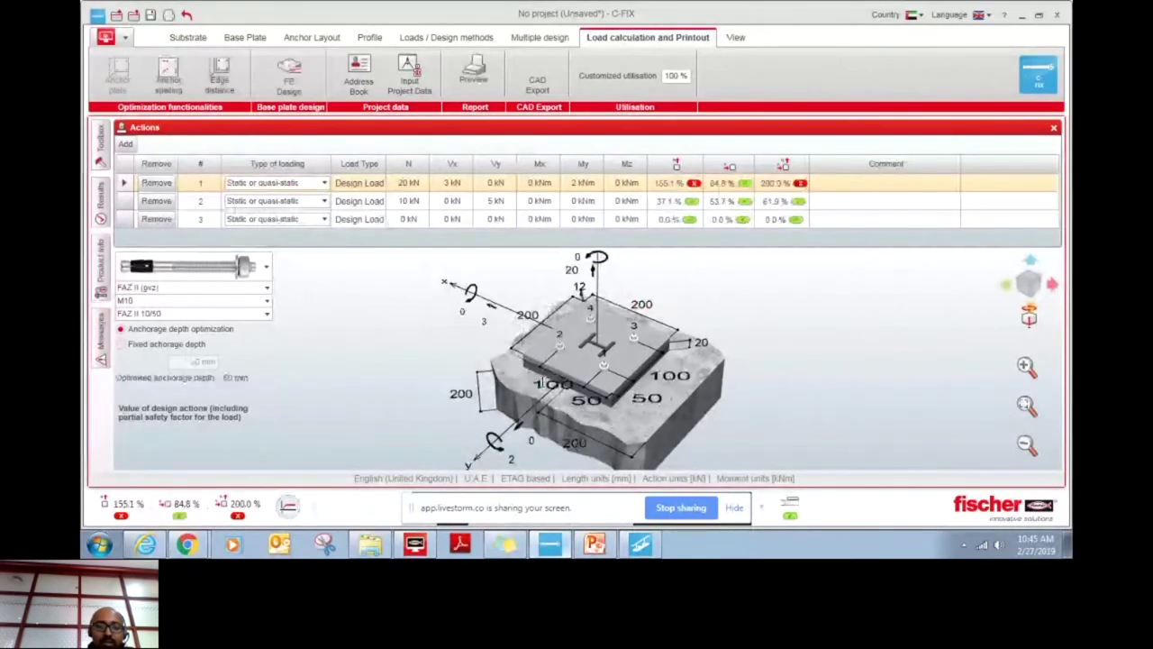
# Change the FAZ II anchor size to M16 and the concrete strength class to C30/37 according to EN 206.
pyautogui.click(164, 300)
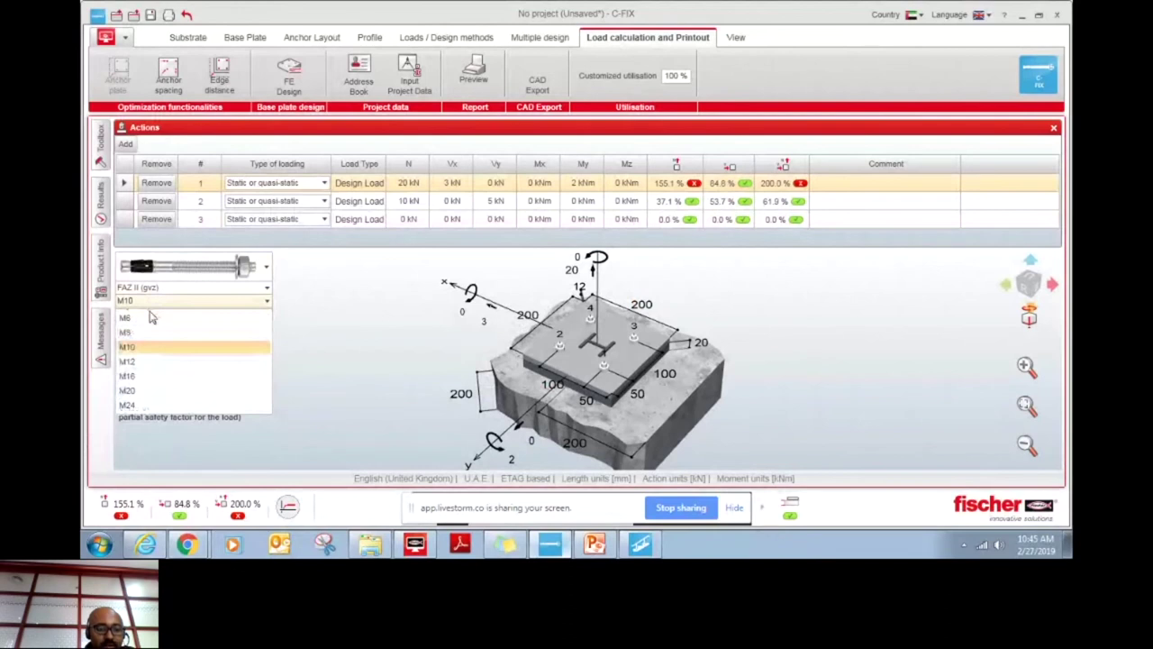
pyautogui.click(127, 375)
pyautogui.click(147, 77)
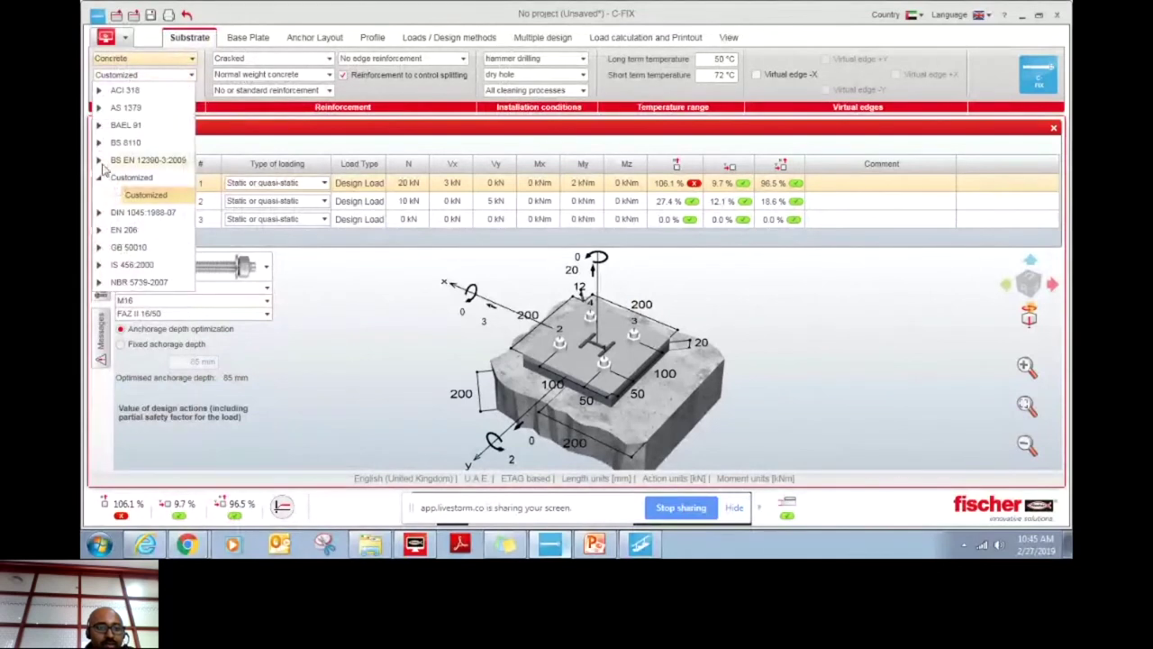
pyautogui.click(99, 230)
pyautogui.click(138, 318)
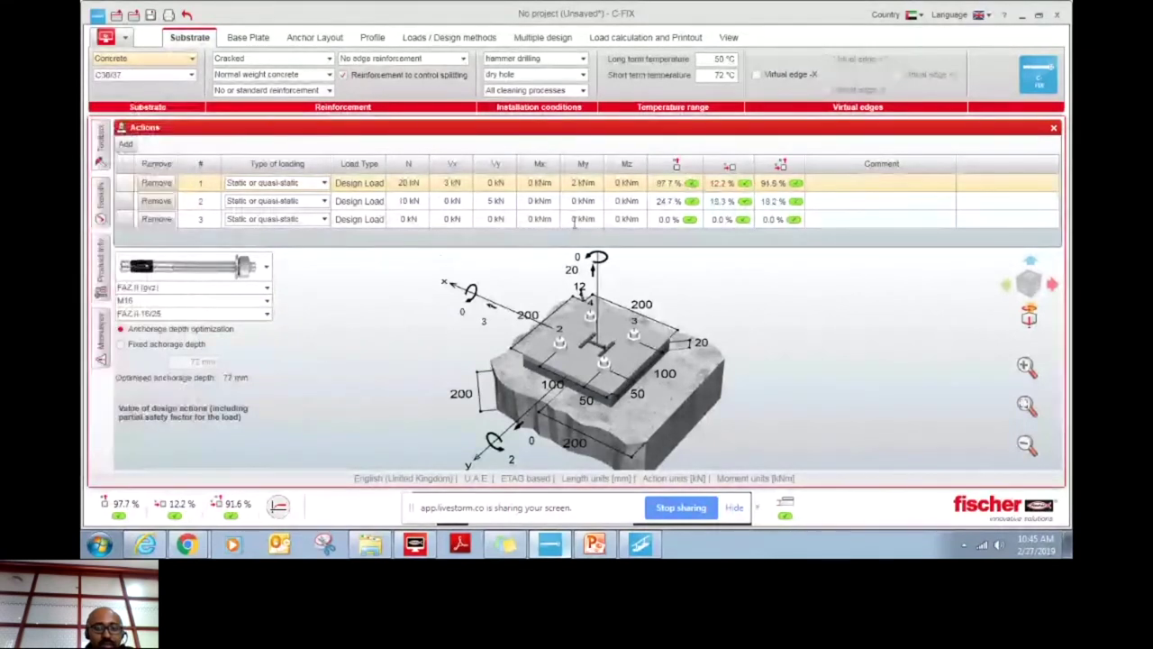
# Optimise the anchor plate dimensions for the given loads and inspect the resulting plate geometry.
pyautogui.click(644, 37)
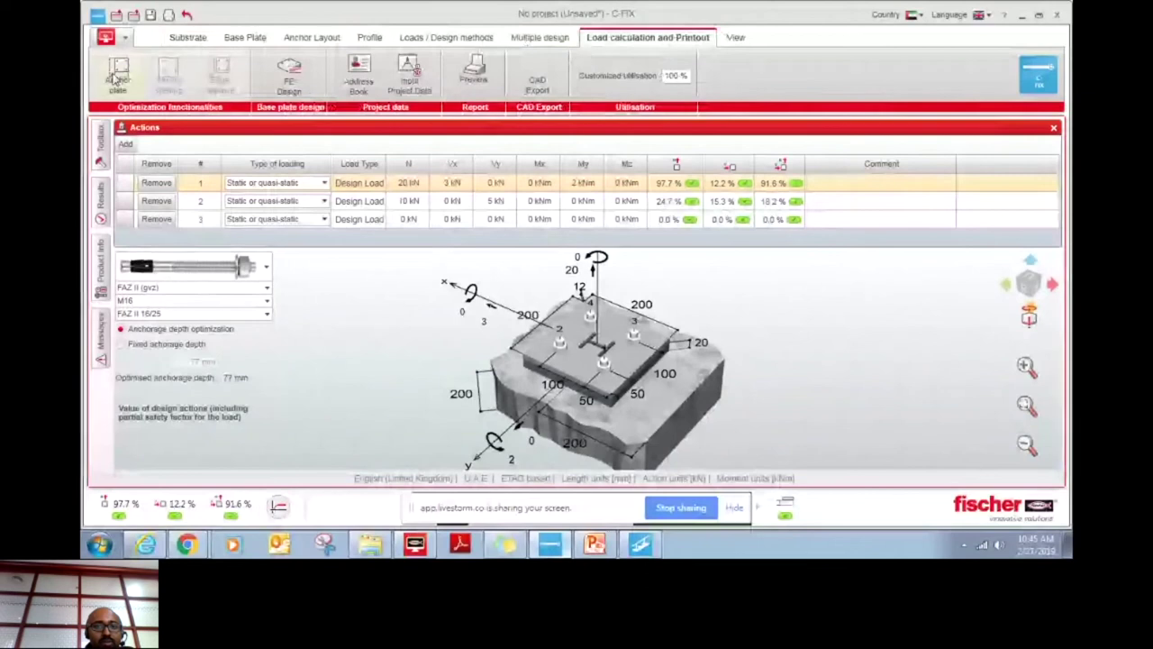
pyautogui.click(127, 96)
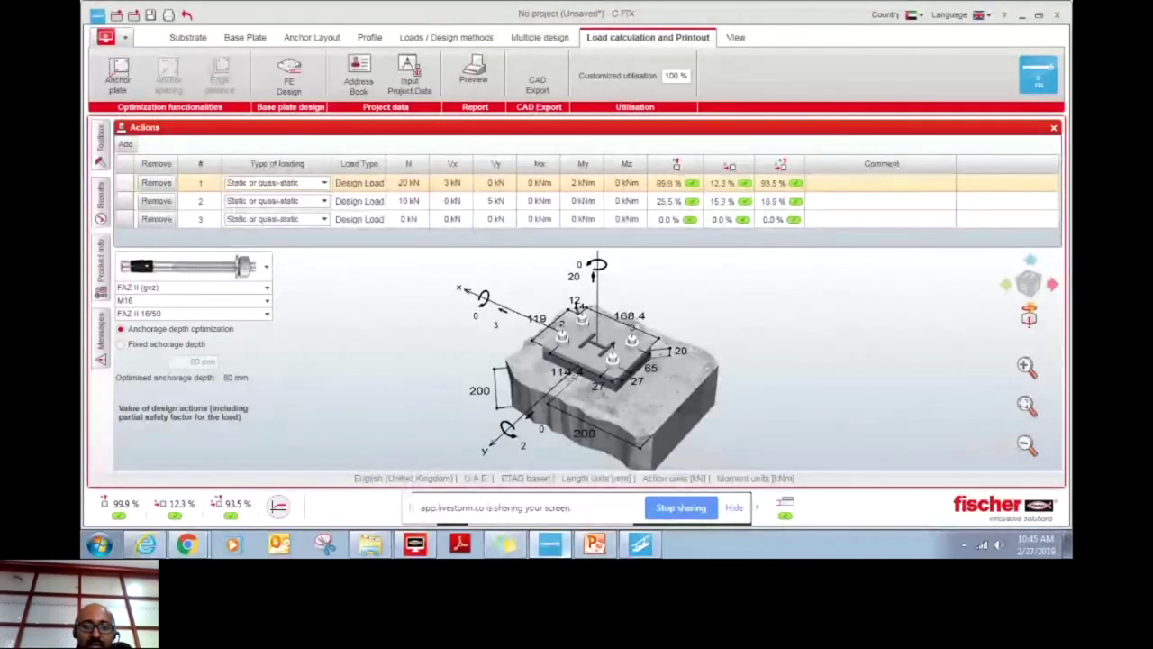
pyautogui.scroll(2, 619, 365)
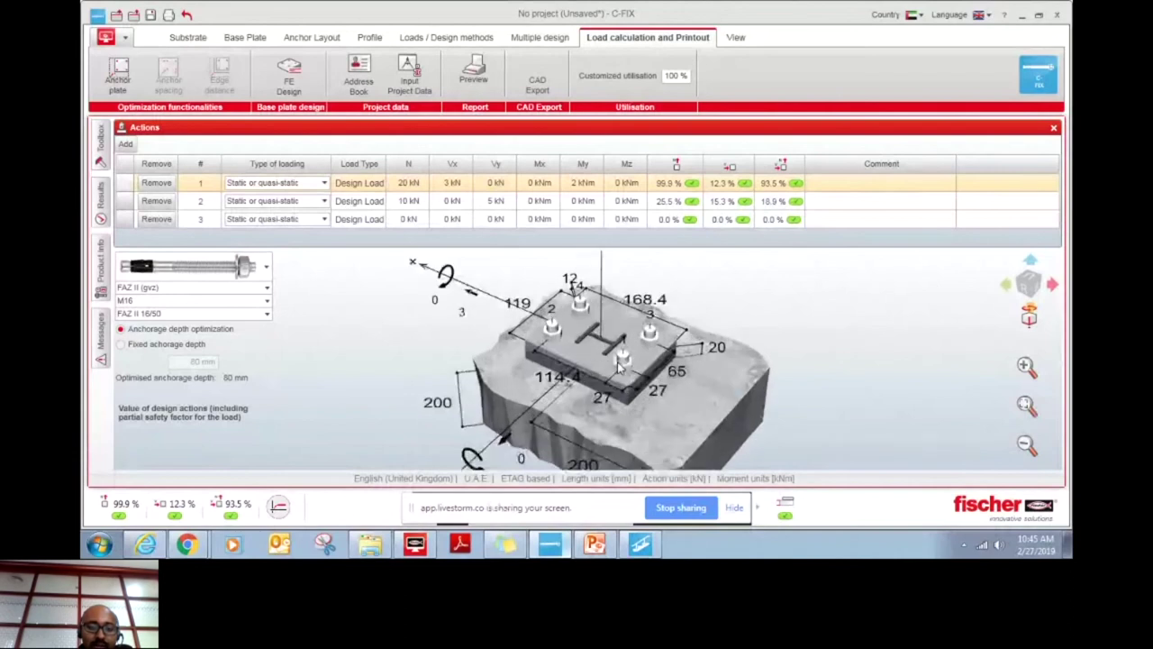
pyautogui.moveTo(619, 365); pyautogui.dragTo(667, 360)
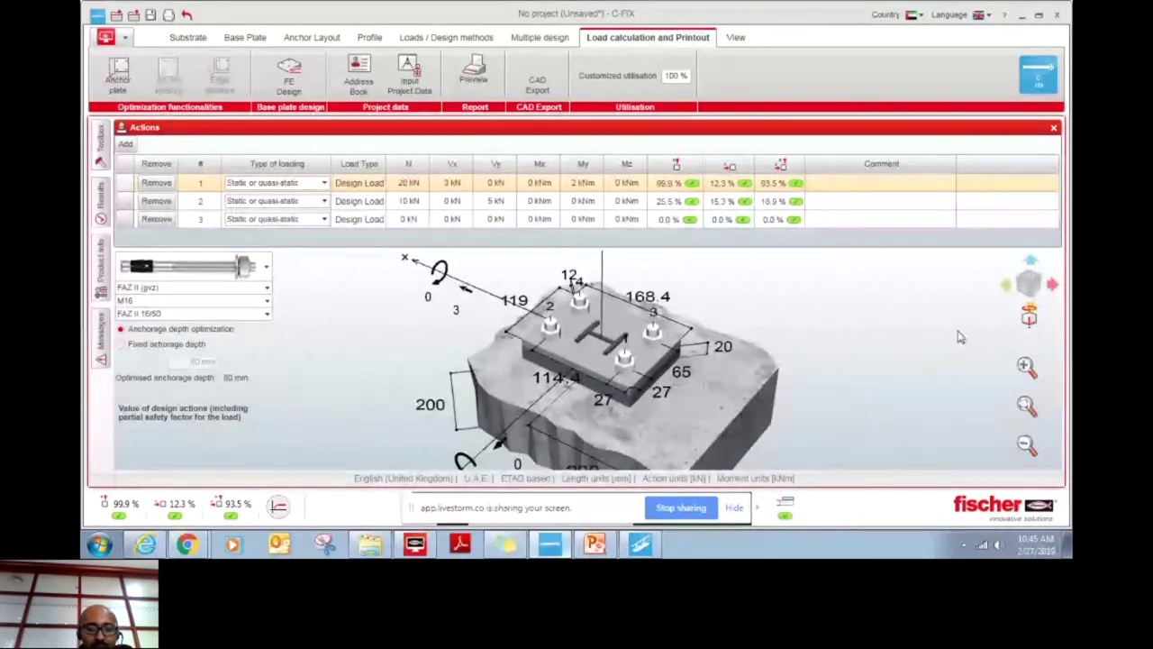
pyautogui.moveTo(961, 335); pyautogui.dragTo(906, 353)
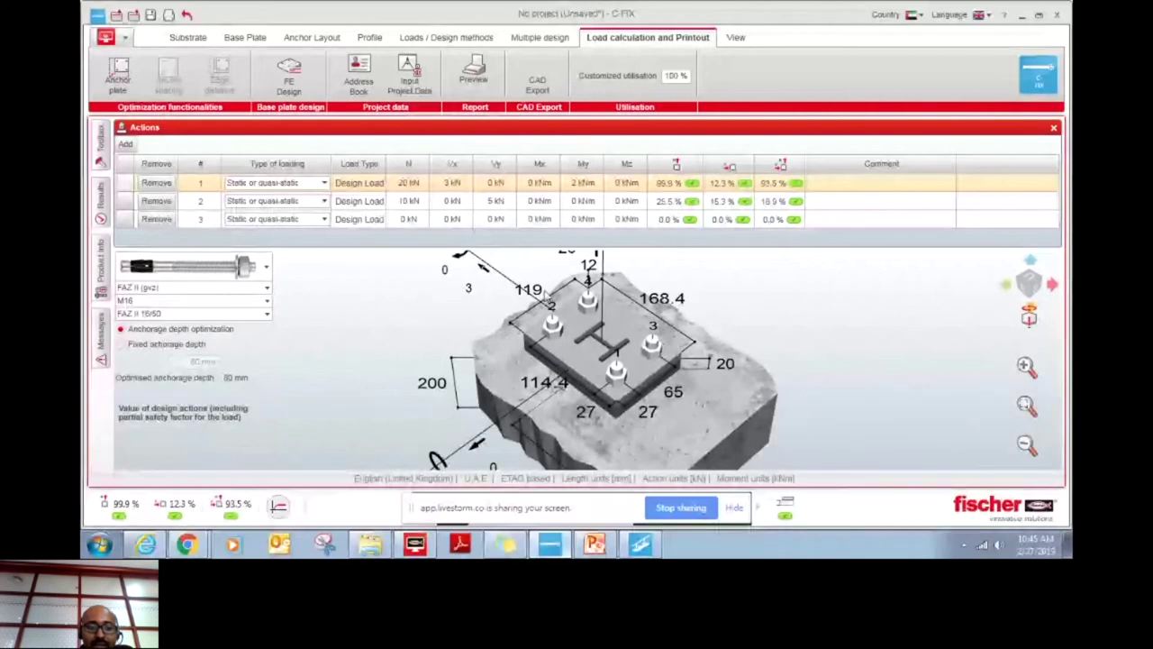
pyautogui.moveTo(546, 292); pyautogui.dragTo(933, 375)
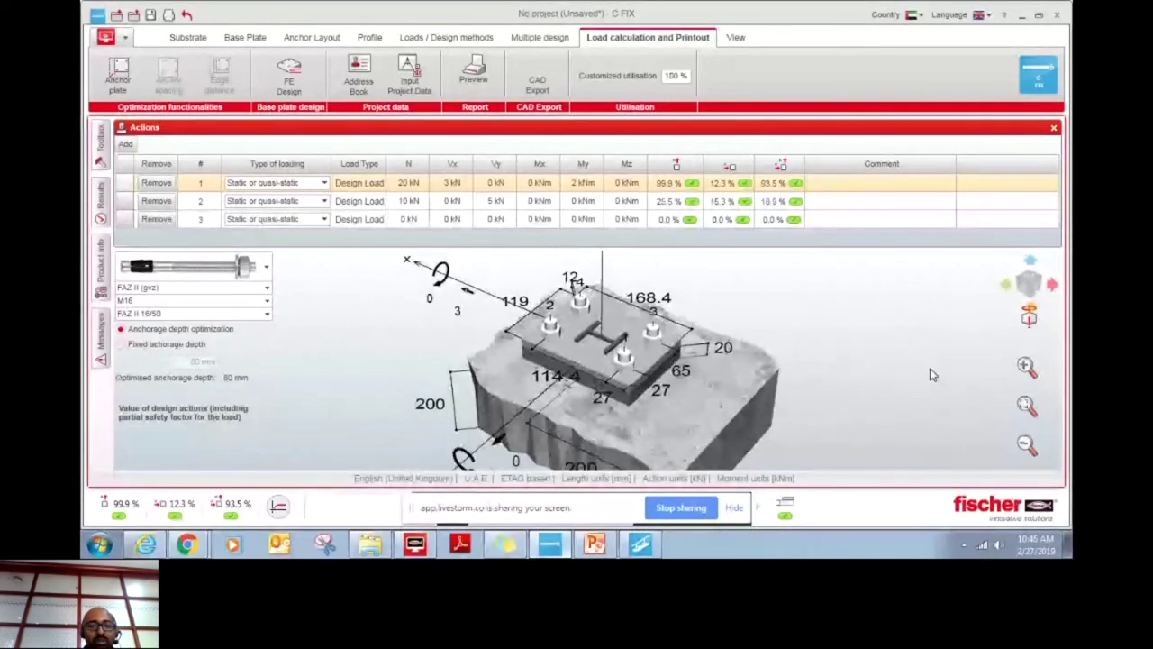
# Start the finite element design of the base plate thickness and set the base plate material to S 275.
pyautogui.click(287, 74)
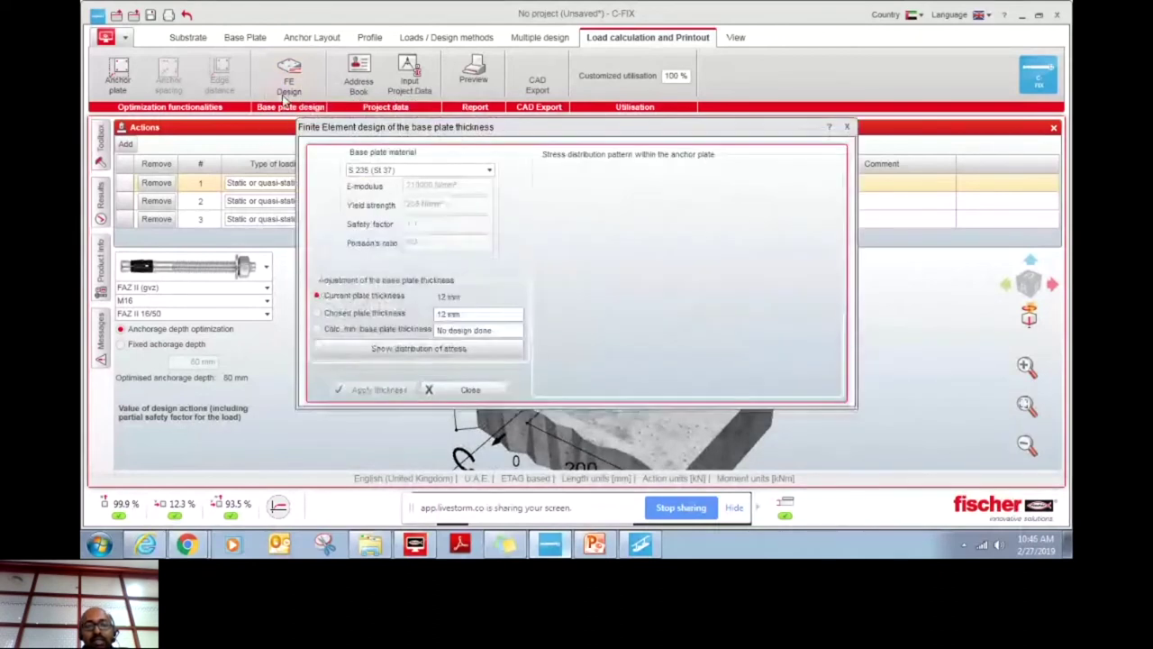
pyautogui.click(367, 171)
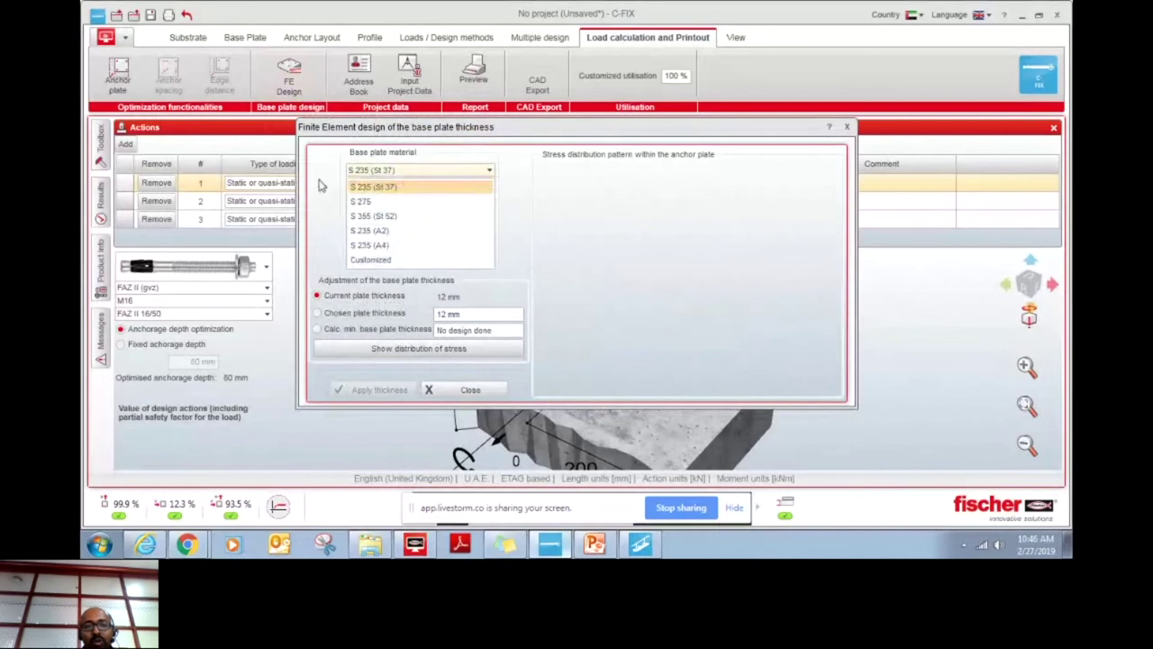
pyautogui.click(360, 201)
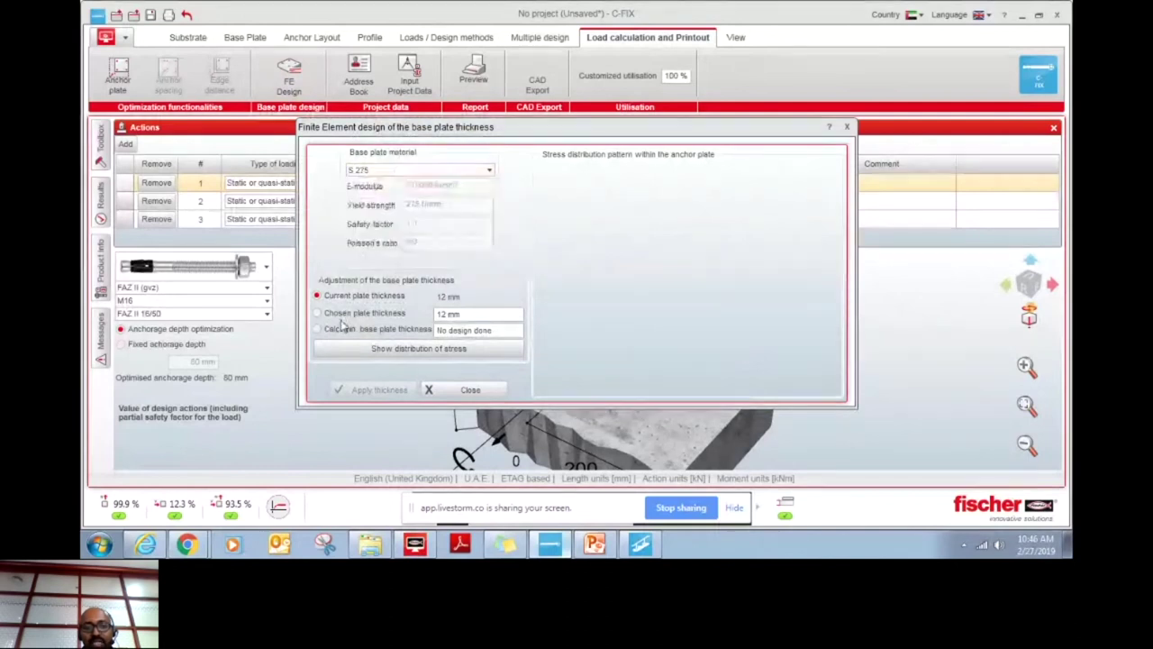
# Calculate the minimum base plate thickness with its stress distribution, and apply that thickness to the anchor plate.
pyautogui.click(347, 313)
pyautogui.click(363, 330)
pyautogui.click(355, 349)
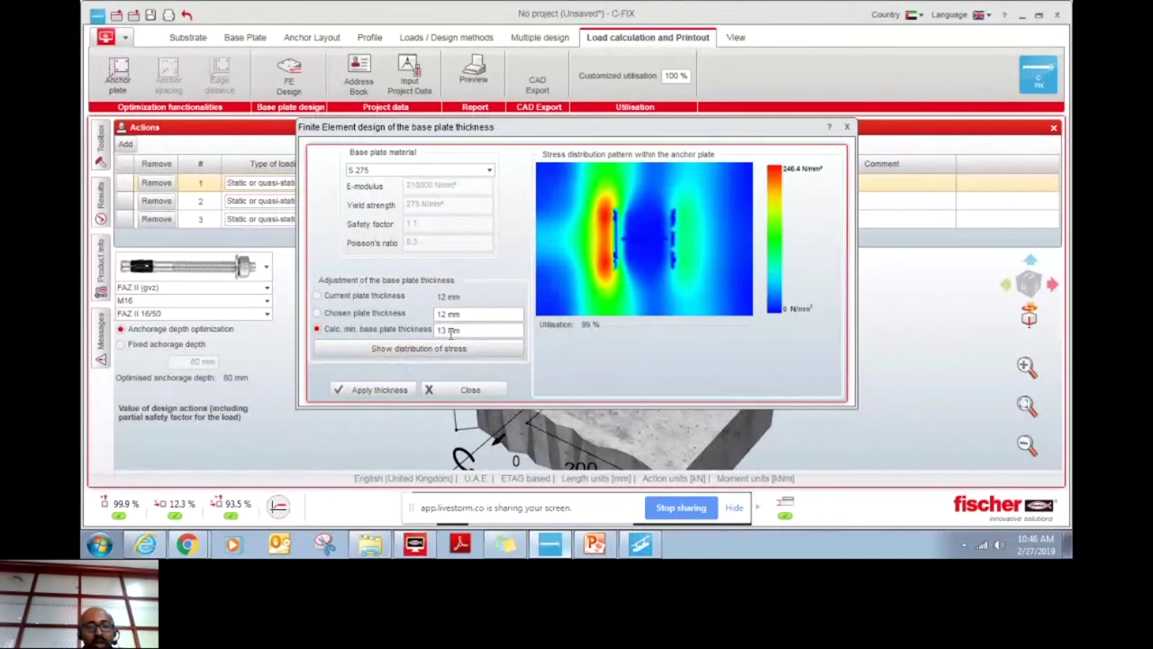
pyautogui.click(390, 392)
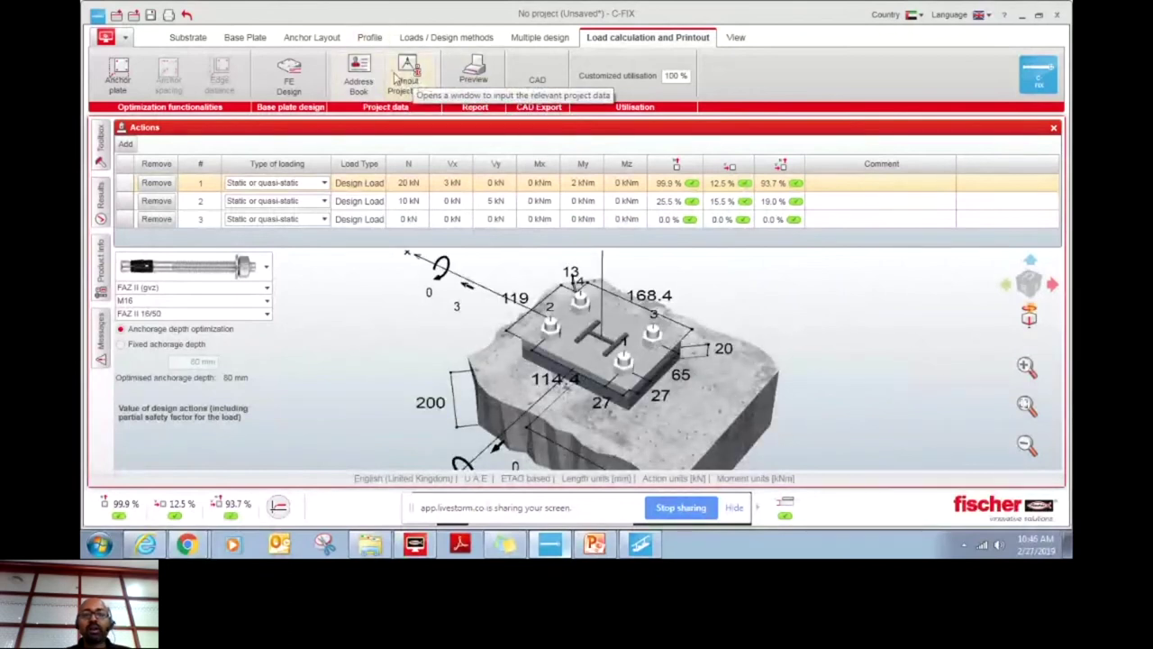
# Generate the full design report including the FE calculation of the base plate, and view the PDF at page width.
pyautogui.click(475, 73)
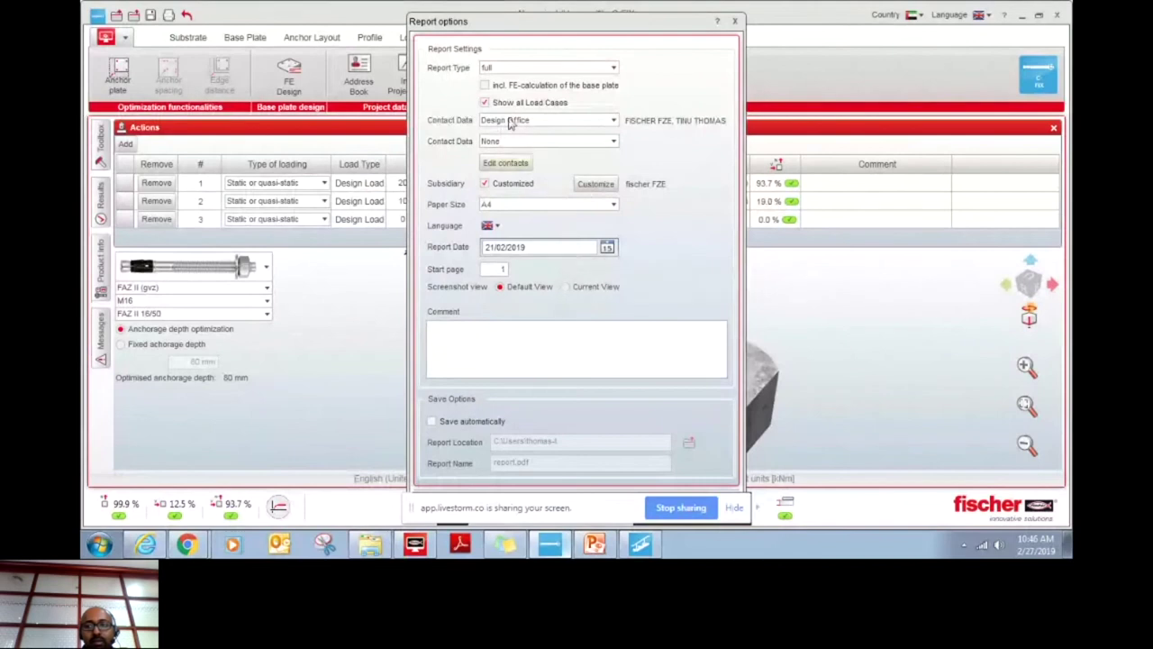
pyautogui.click(501, 86)
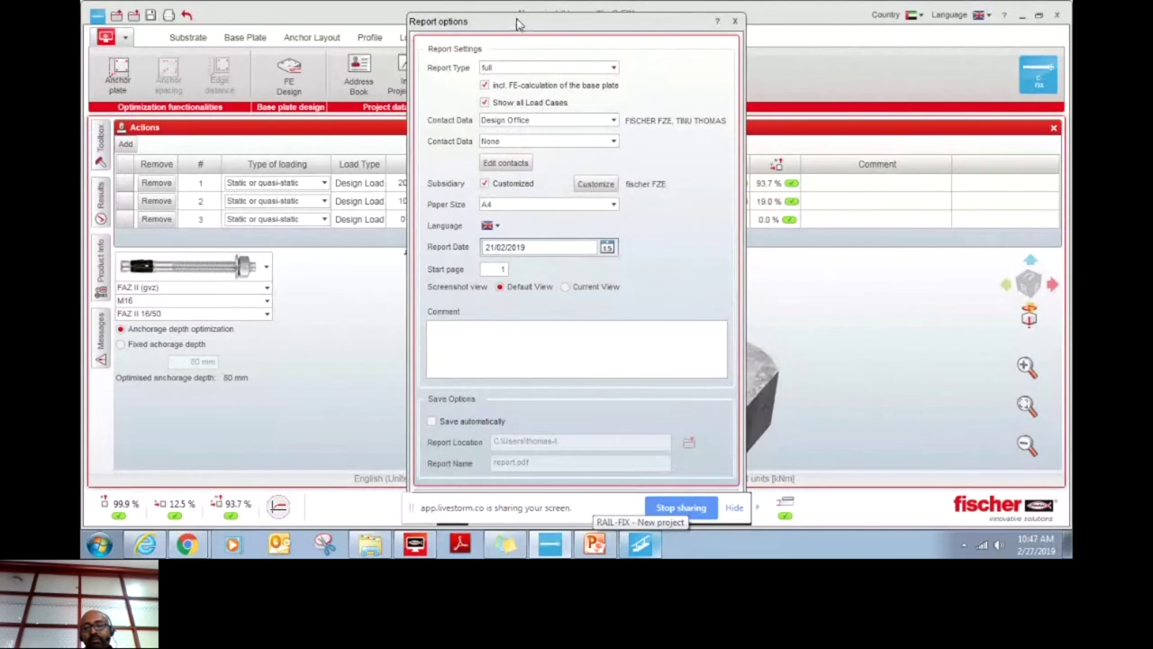
pyautogui.press('Escape')
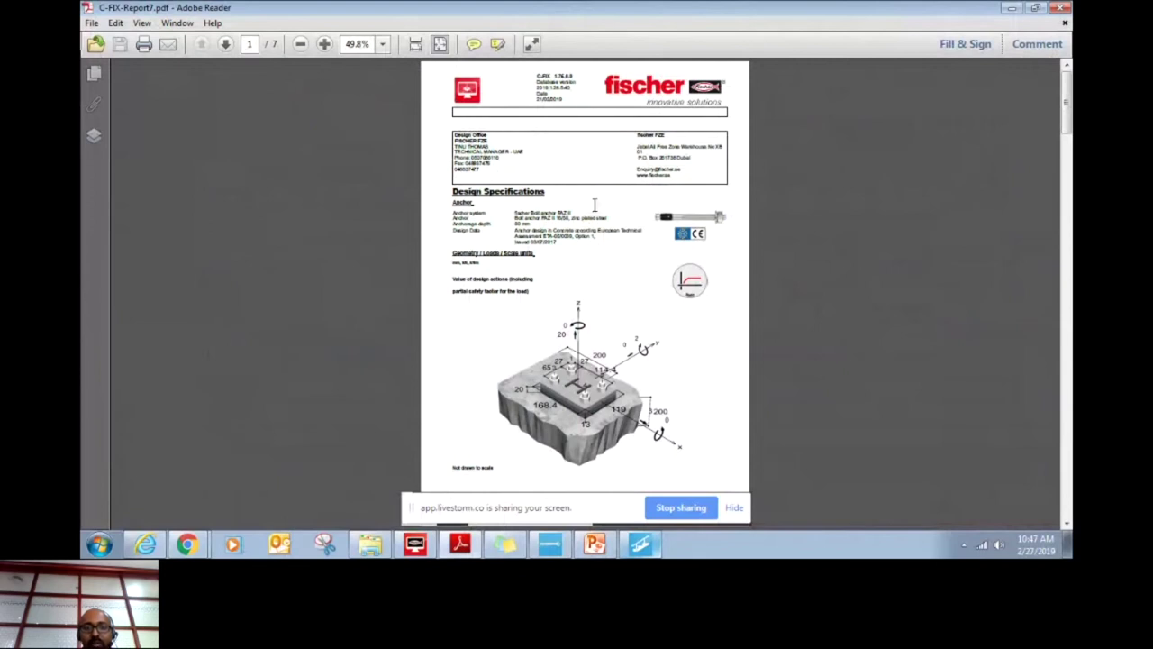
pyautogui.click(416, 44)
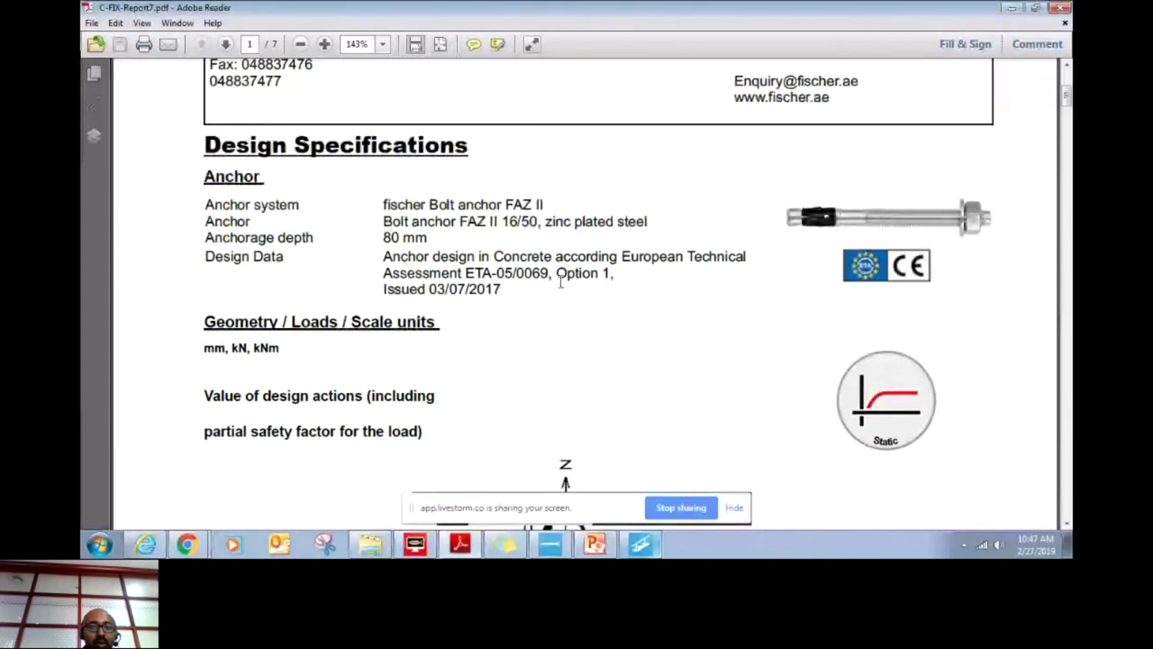